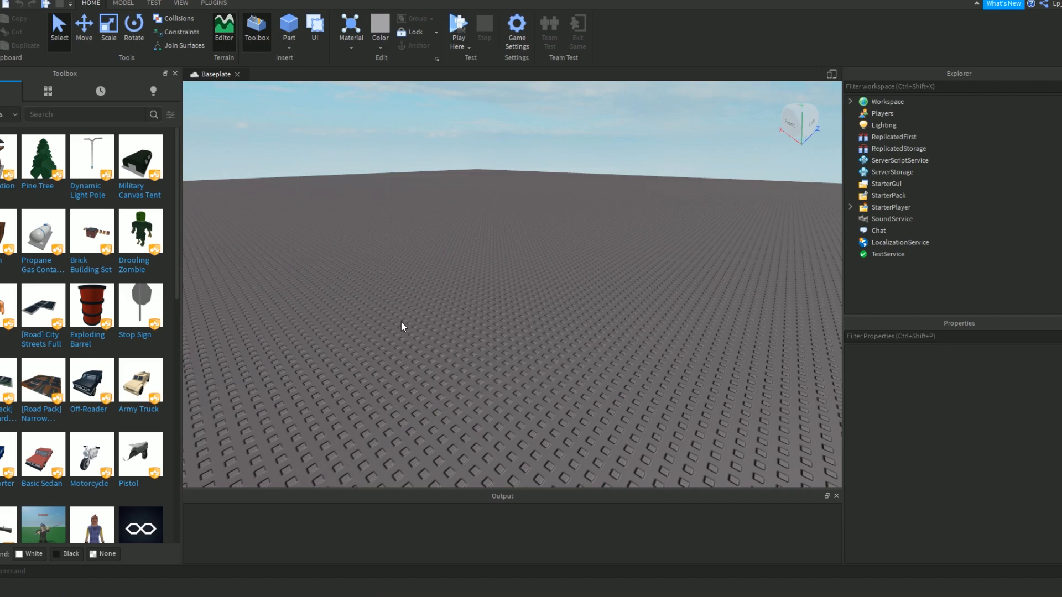
Create a new roller coaster track section with the NWSpacek coaster plugin.
{"action": "key", "text": "d"}
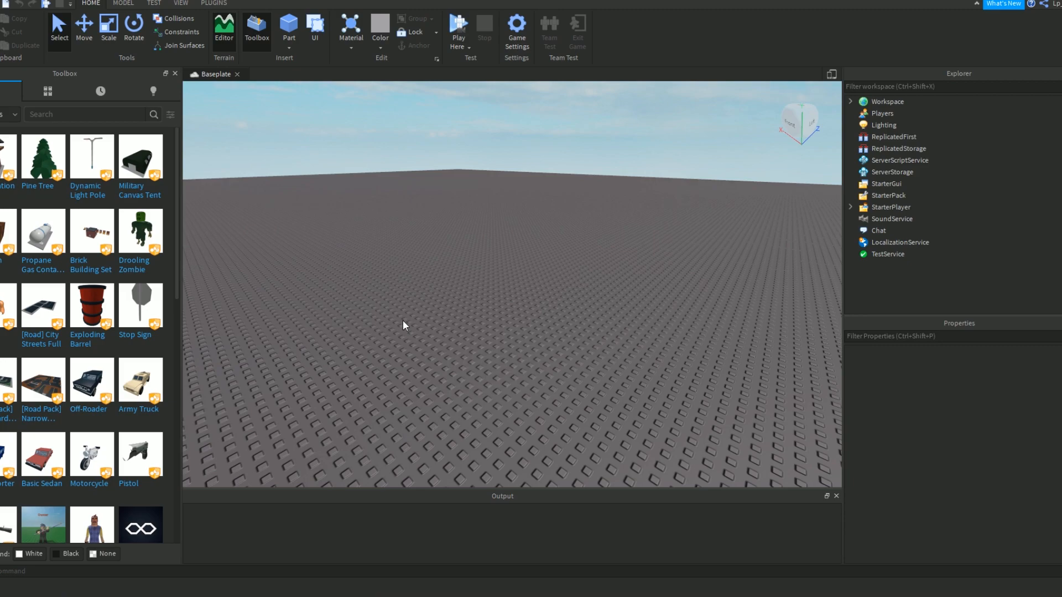
{"action": "left_click", "coordinate": [213, 3]}
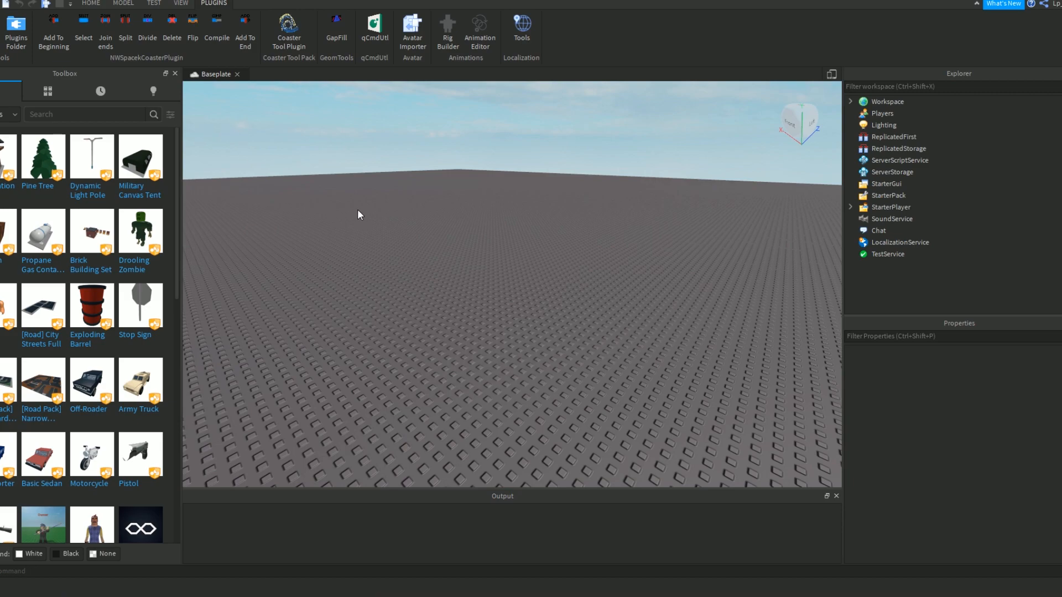
{"action": "right_click_drag", "start_coordinate": [400, 277], "coordinate": [441, 218]}
{"action": "key", "text": "a"}
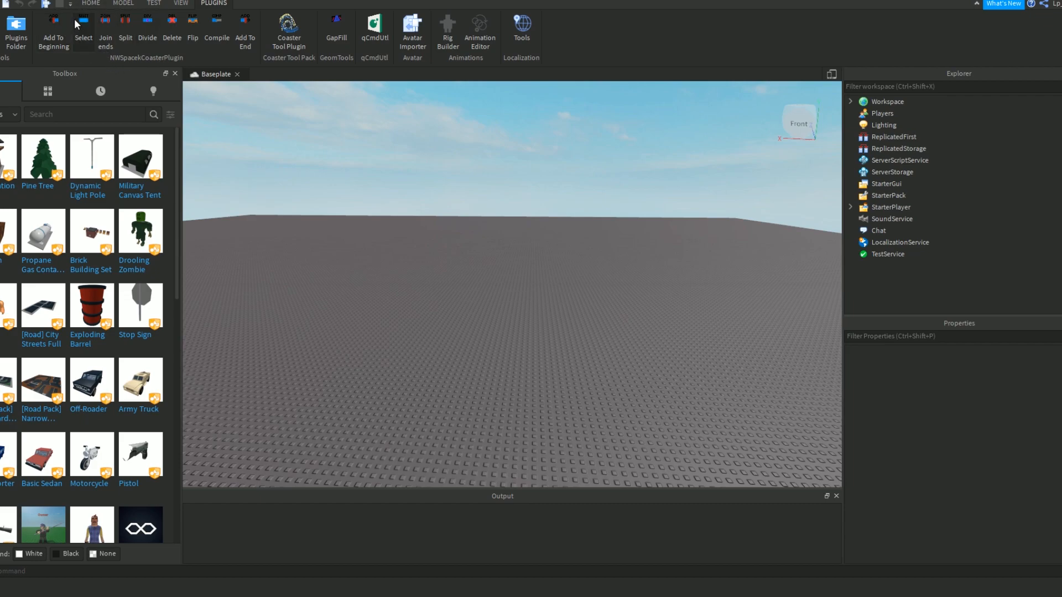
{"action": "right_click_drag", "start_coordinate": [298, 126], "coordinate": [320, 173]}
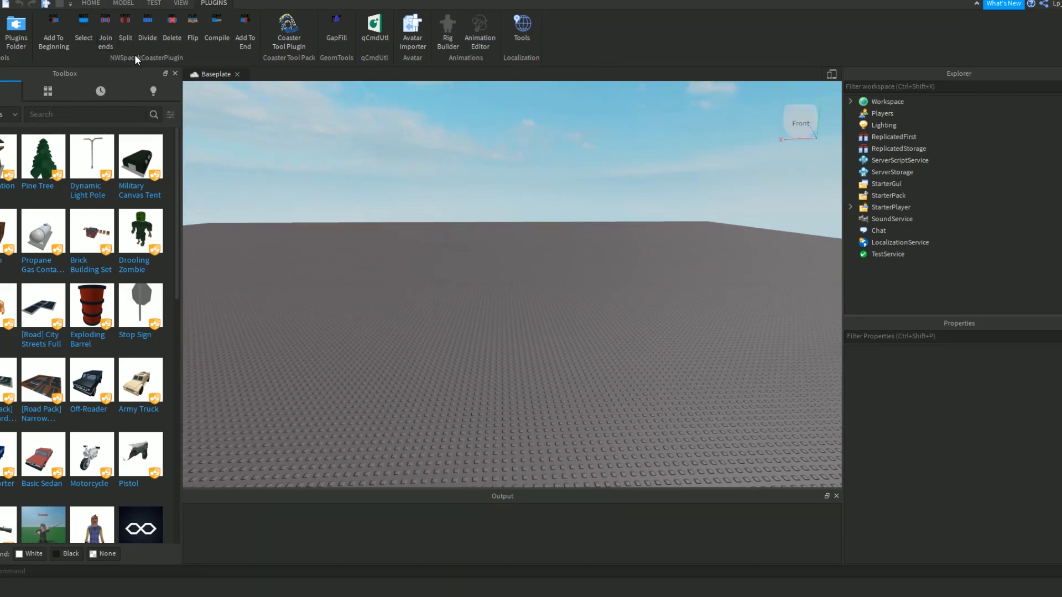
{"action": "left_click", "coordinate": [87, 35]}
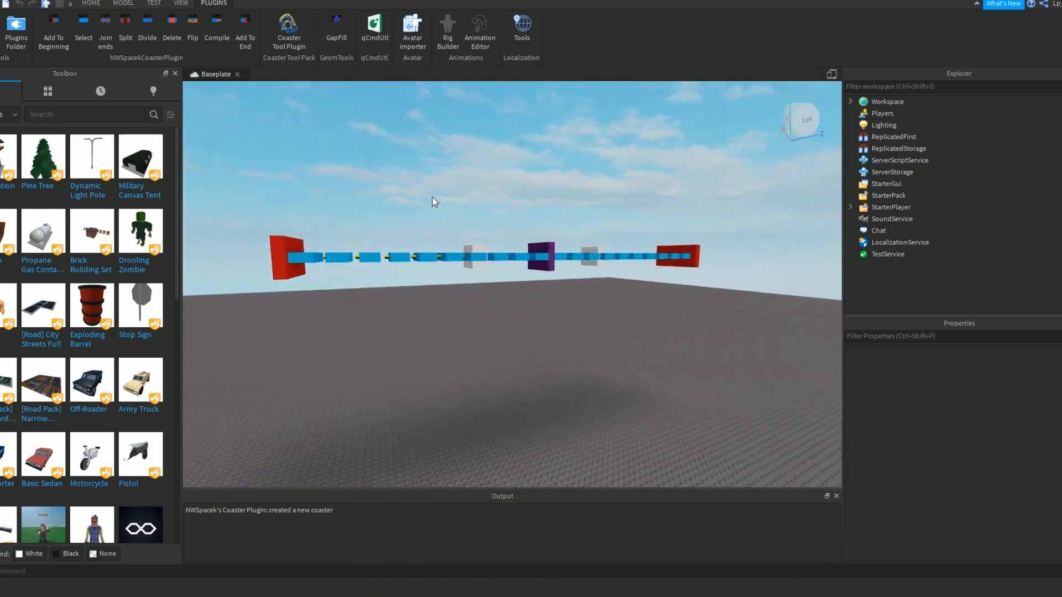
Open the qCmdUtl editing tools for working on the new track section.
{"action": "key", "text": "d"}
{"action": "right_click_drag", "start_coordinate": [433, 197], "coordinate": [427, 196]}
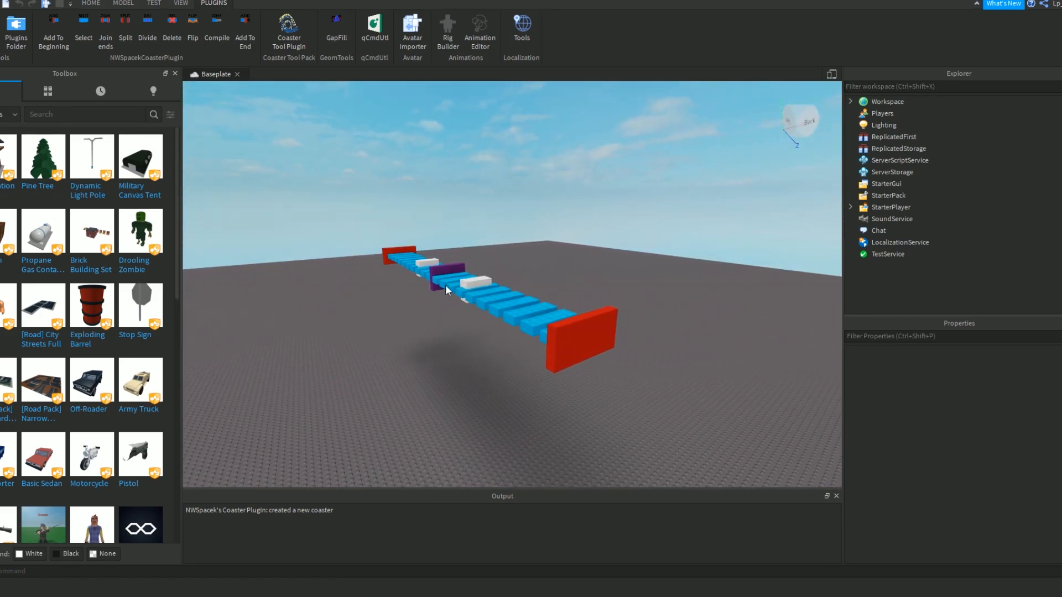
{"action": "right_click_drag", "start_coordinate": [519, 341], "coordinate": [519, 341]}
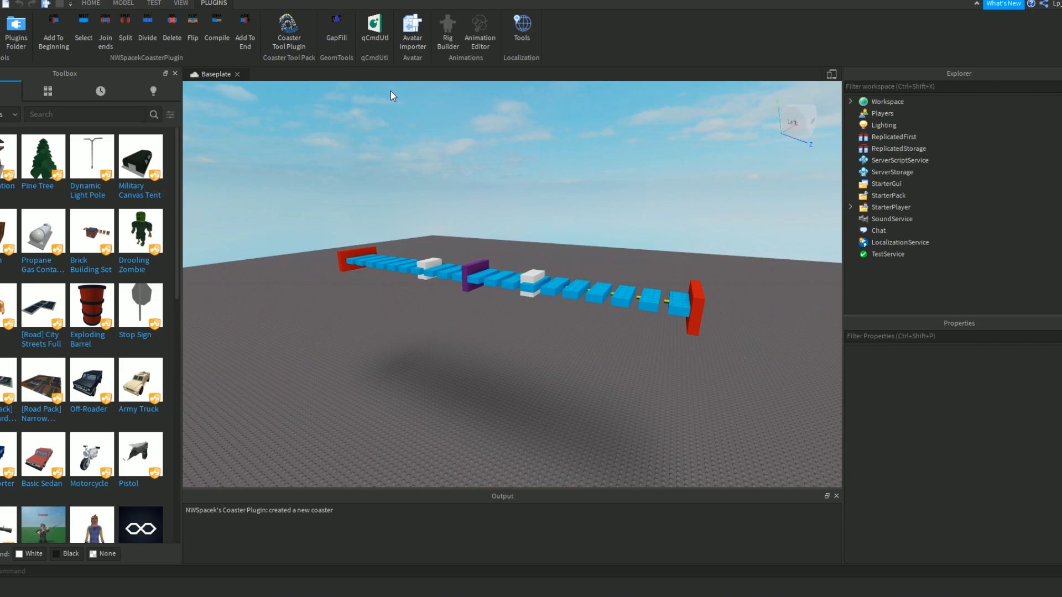
{"action": "right_click_drag", "start_coordinate": [523, 218], "coordinate": [464, 167]}
{"action": "key", "text": "d"}
{"action": "key", "text": "d"}
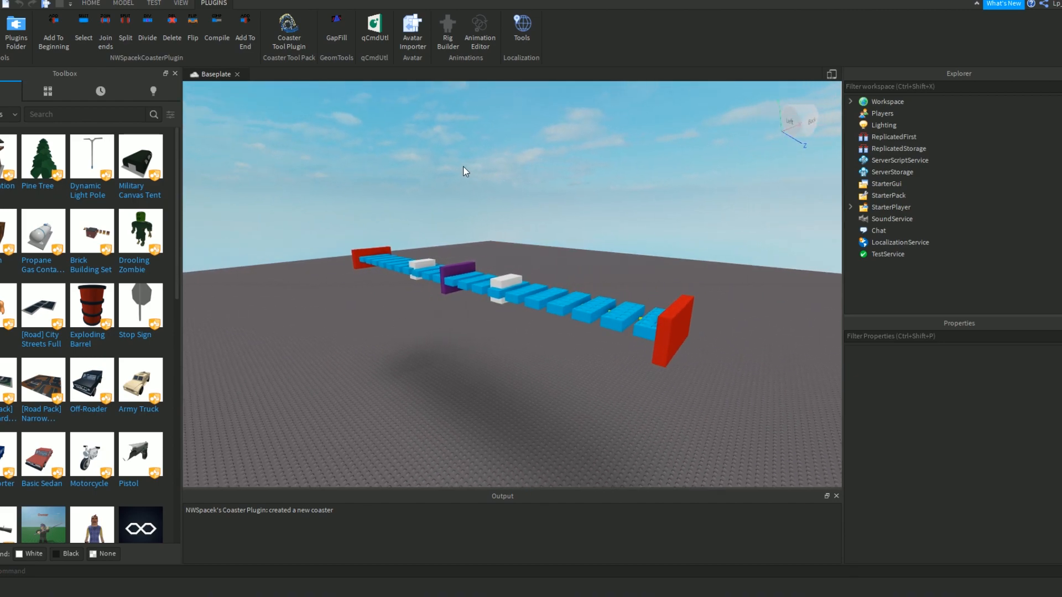
{"action": "left_click", "coordinate": [373, 42]}
{"action": "key", "text": "d"}
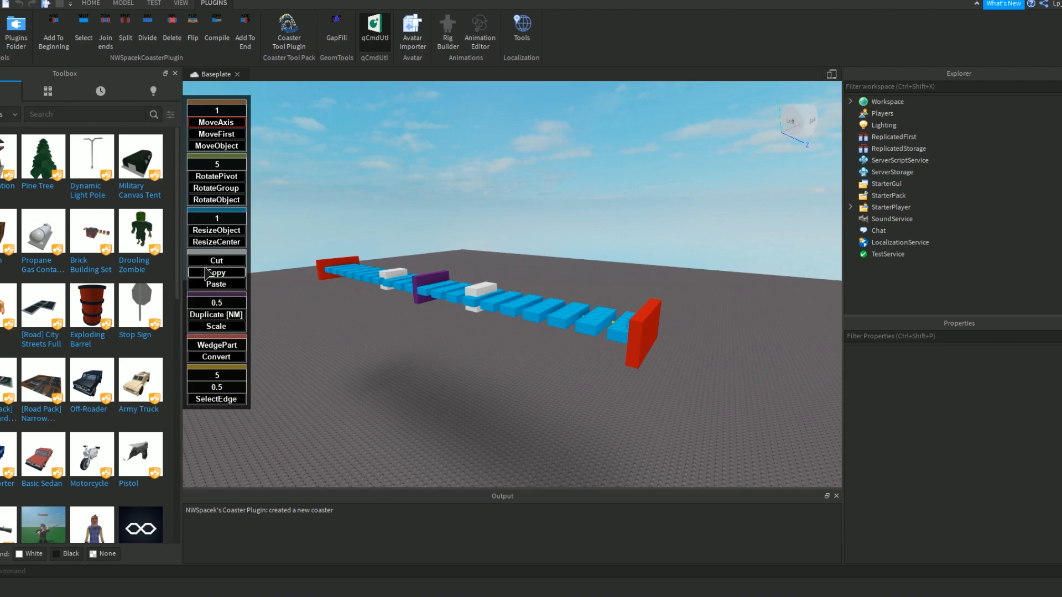
{"action": "right_click_drag", "start_coordinate": [297, 235], "coordinate": [305, 238]}
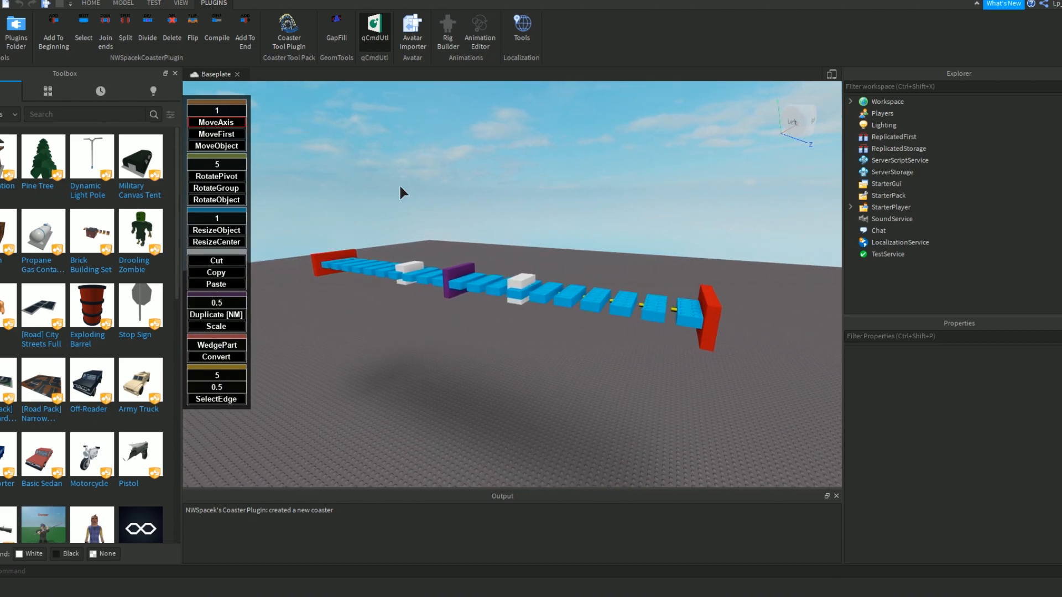
Select the starting red endpoint, and examine the track's blue pieces, yellow connectors and white control points up close.
{"action": "left_click", "coordinate": [712, 310]}
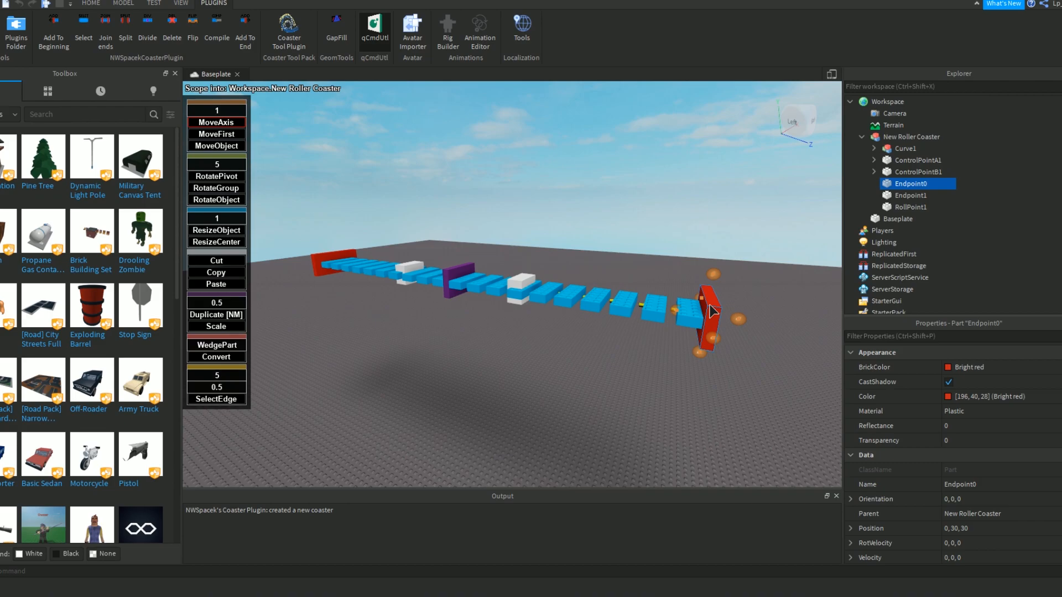
{"action": "right_click_drag", "start_coordinate": [715, 297], "coordinate": [568, 228]}
{"action": "left_click", "coordinate": [488, 228]}
{"action": "left_click", "coordinate": [574, 231]}
{"action": "key", "text": "s"}
{"action": "key", "text": "w"}
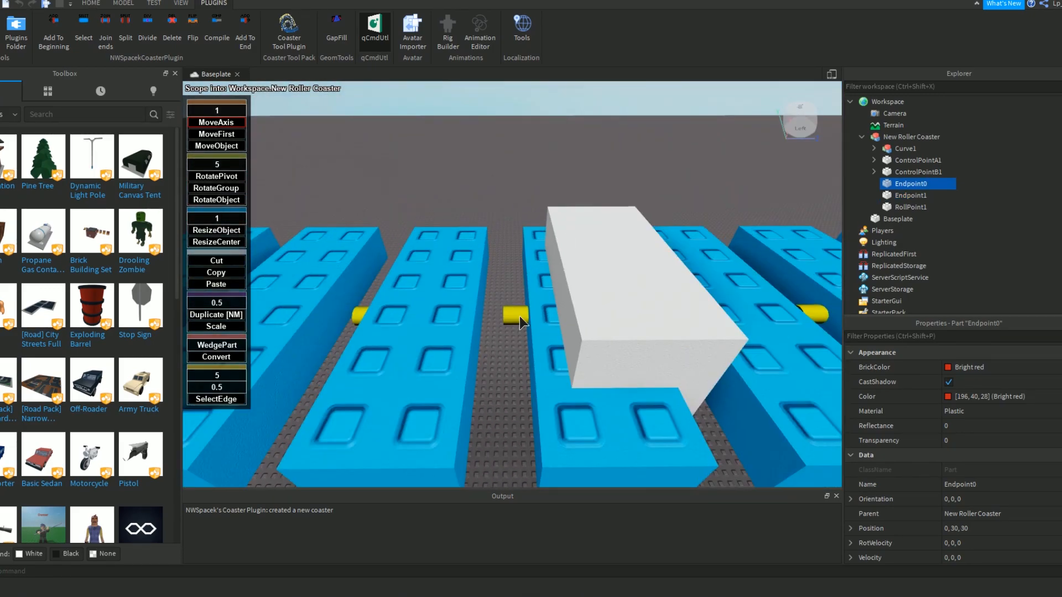
{"action": "scroll", "coordinate": [521, 301], "scroll_direction": "up", "scroll_amount": 3}
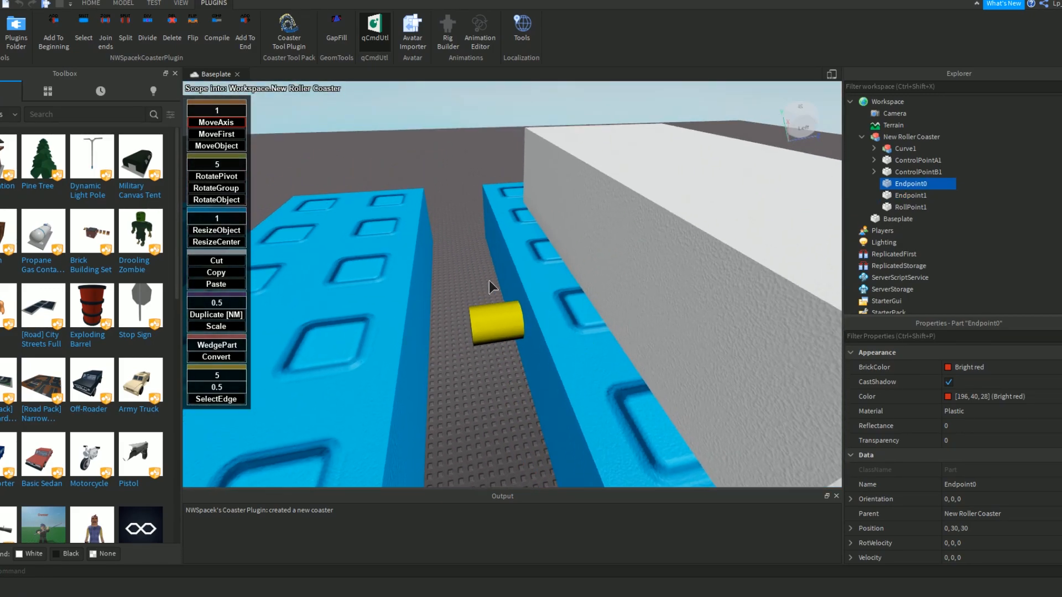
{"action": "scroll", "coordinate": [520, 300], "scroll_direction": "down", "scroll_amount": 5}
{"action": "scroll", "coordinate": [520, 300], "scroll_direction": "up", "scroll_amount": 3}
{"action": "right_click_drag", "start_coordinate": [546, 283], "coordinate": [546, 282]}
{"action": "right_click_drag", "start_coordinate": [390, 352], "coordinate": [390, 352]}
{"action": "scroll", "coordinate": [527, 298], "scroll_direction": "down", "scroll_amount": 4}
{"action": "right_click_drag", "start_coordinate": [570, 317], "coordinate": [569, 316]}
{"action": "key", "text": "a"}
{"action": "right_click_drag", "start_coordinate": [615, 290], "coordinate": [615, 290]}
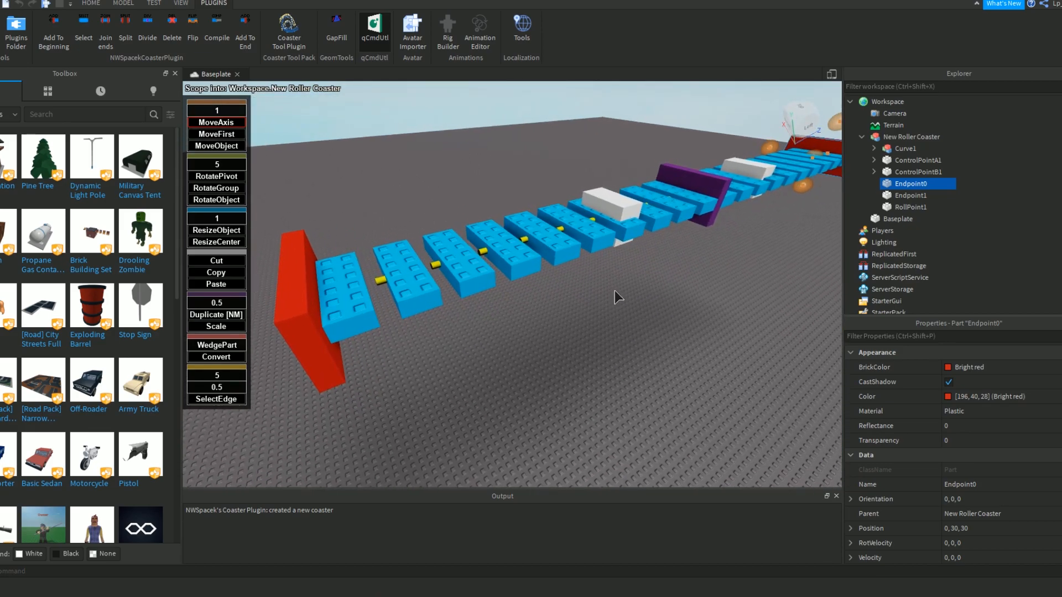
{"action": "scroll", "coordinate": [510, 334], "scroll_direction": "down", "scroll_amount": 3}
{"action": "right_click_drag", "start_coordinate": [497, 326], "coordinate": [509, 327]}
{"action": "scroll", "coordinate": [507, 322], "scroll_direction": "up", "scroll_amount": 3}
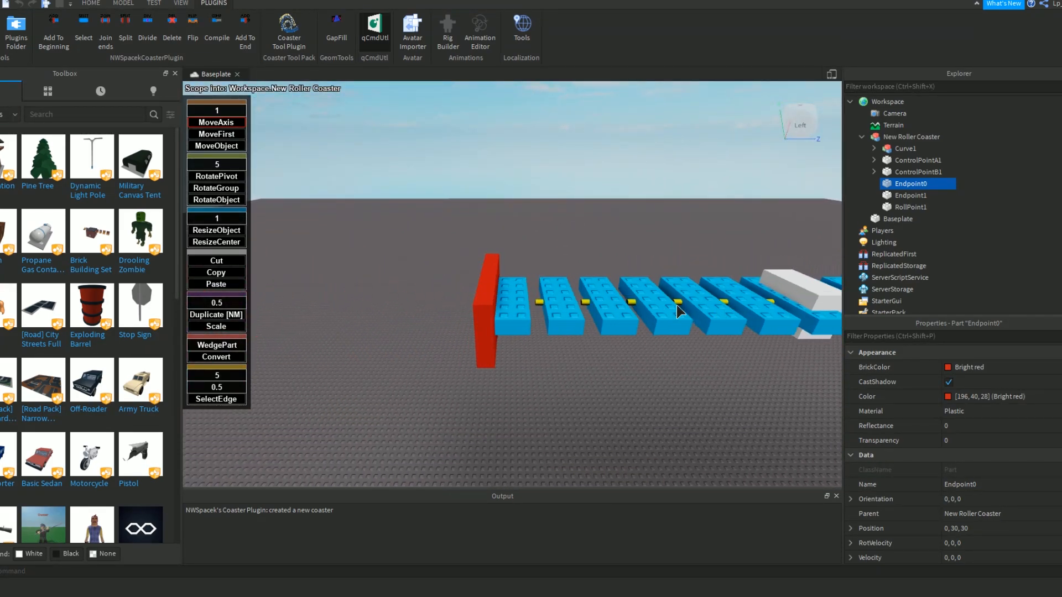
Move the far red endpoint, Endpoint1, to position 0, 32, -29 using MoveFirst.
{"action": "left_click", "coordinate": [491, 299]}
{"action": "mouse_move", "coordinate": [530, 305]}
{"action": "left_mouse_down"}
{"action": "mouse_move", "coordinate": [510, 298]}
{"action": "mouse_move", "coordinate": [540, 297]}
{"action": "left_mouse_up"}
{"action": "right_click_drag", "start_coordinate": [590, 344], "coordinate": [508, 339]}
{"action": "scroll", "coordinate": [590, 344], "scroll_direction": "down", "scroll_amount": 2}
{"action": "key", "text": "w"}
{"action": "left_click", "coordinate": [217, 134]}
{"action": "left_click", "coordinate": [436, 321]}
{"action": "left_click_drag", "start_coordinate": [430, 280], "coordinate": [528, 237]}
{"action": "key", "text": "s"}
{"action": "right_click_drag", "start_coordinate": [527, 237], "coordinate": [528, 238]}
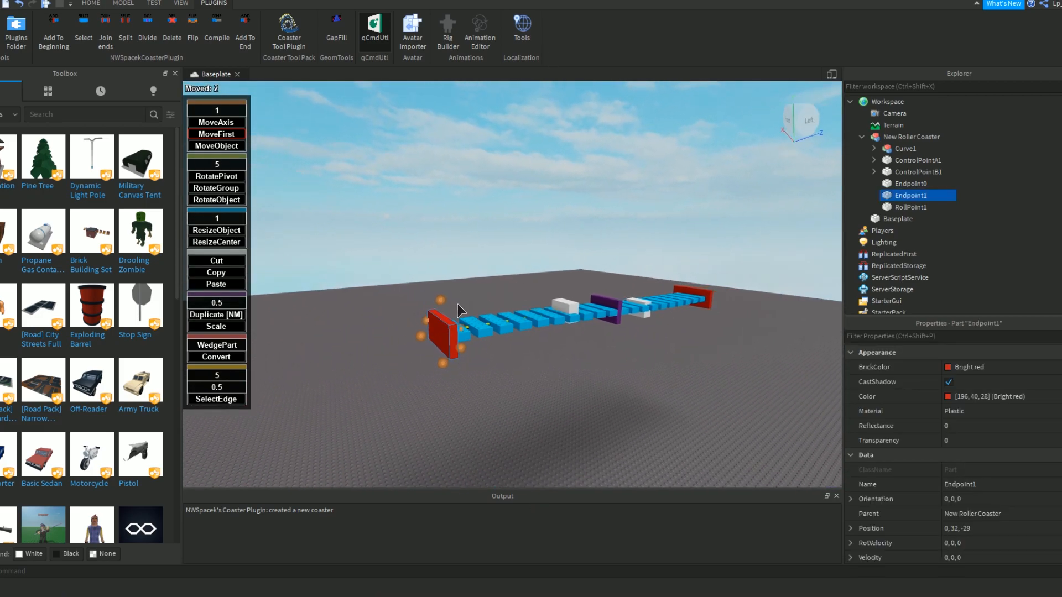
Lower Endpoint1 and shift it sideways to position -1, 29, -29.
{"action": "left_click_drag", "start_coordinate": [437, 302], "coordinate": [447, 326]}
{"action": "right_click_drag", "start_coordinate": [435, 254], "coordinate": [434, 255]}
{"action": "left_click_drag", "start_coordinate": [549, 288], "coordinate": [557, 356]}
{"action": "left_click_drag", "start_coordinate": [599, 393], "coordinate": [583, 389]}
{"action": "right_click_drag", "start_coordinate": [583, 390], "coordinate": [548, 323]}
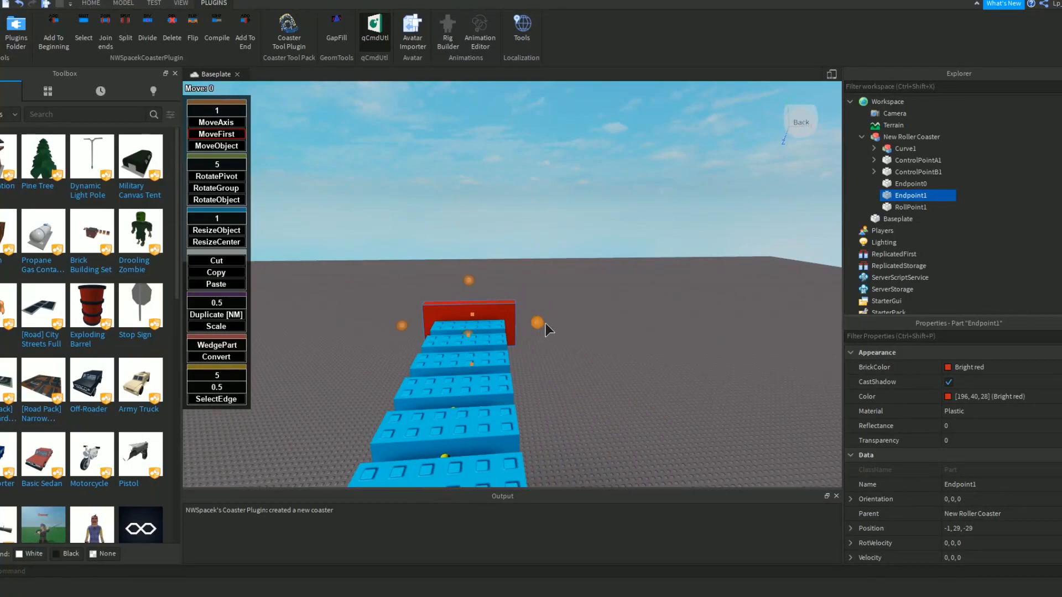
Raise Endpoint1 by one stud and extend the track to position -1, 30, -39.
{"action": "left_click_drag", "start_coordinate": [467, 280], "coordinate": [470, 278]}
{"action": "right_click_drag", "start_coordinate": [470, 273], "coordinate": [473, 272]}
{"action": "key", "text": "s"}
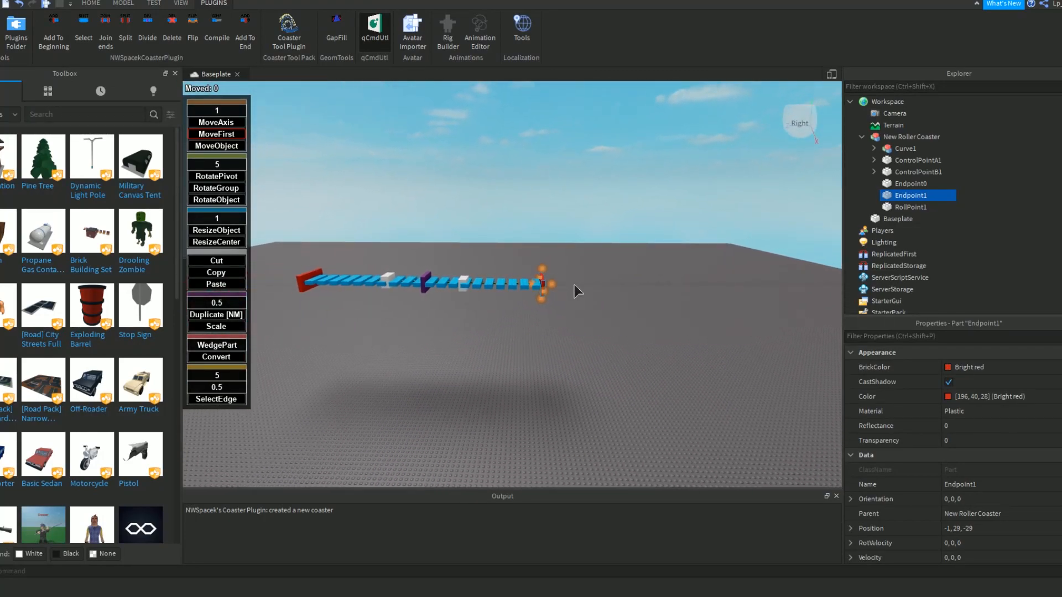
{"action": "left_click_drag", "start_coordinate": [550, 284], "coordinate": [583, 267]}
{"action": "key", "text": "w"}
{"action": "right_click_drag", "start_coordinate": [583, 267], "coordinate": [581, 268]}
{"action": "key", "text": "d"}
Select the purple roll point, activate RotatePivot, and set its orientation to 0,0,0.
{"action": "left_click_drag", "start_coordinate": [664, 425], "coordinate": [663, 423]}
{"action": "key", "text": "d"}
{"action": "right_click_drag", "start_coordinate": [636, 367], "coordinate": [626, 337]}
{"action": "key", "text": "w"}
{"action": "key", "text": "s"}
{"action": "key", "text": "a"}
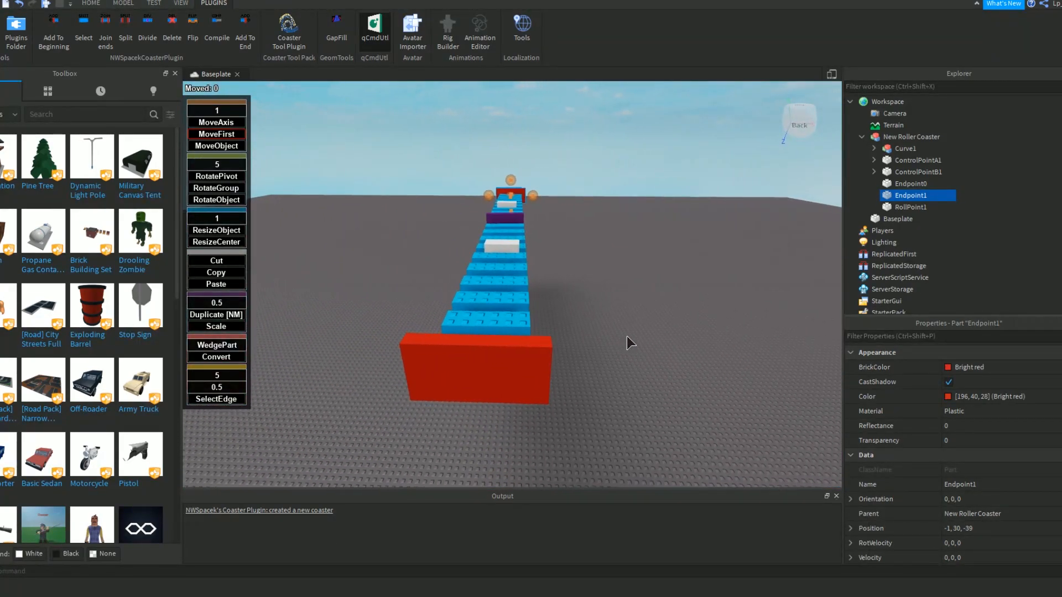
{"action": "key", "text": "w"}
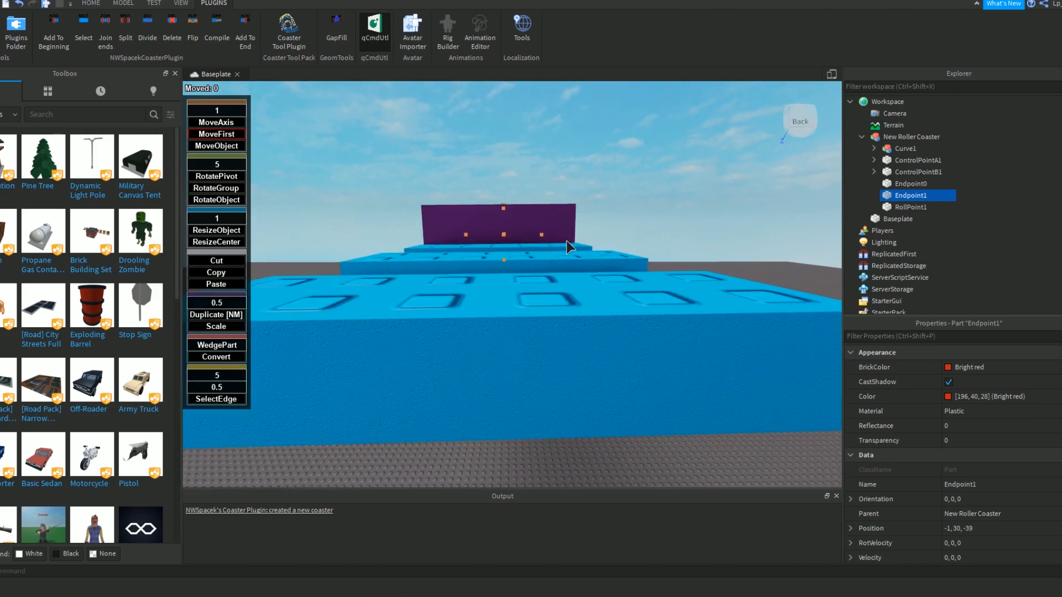
{"action": "left_click", "coordinate": [562, 233]}
{"action": "left_click", "coordinate": [220, 179]}
{"action": "mouse_move", "coordinate": [501, 105]}
{"action": "left_mouse_down"}
{"action": "mouse_move", "coordinate": [522, 106]}
{"action": "mouse_move", "coordinate": [502, 105]}
{"action": "left_mouse_up"}
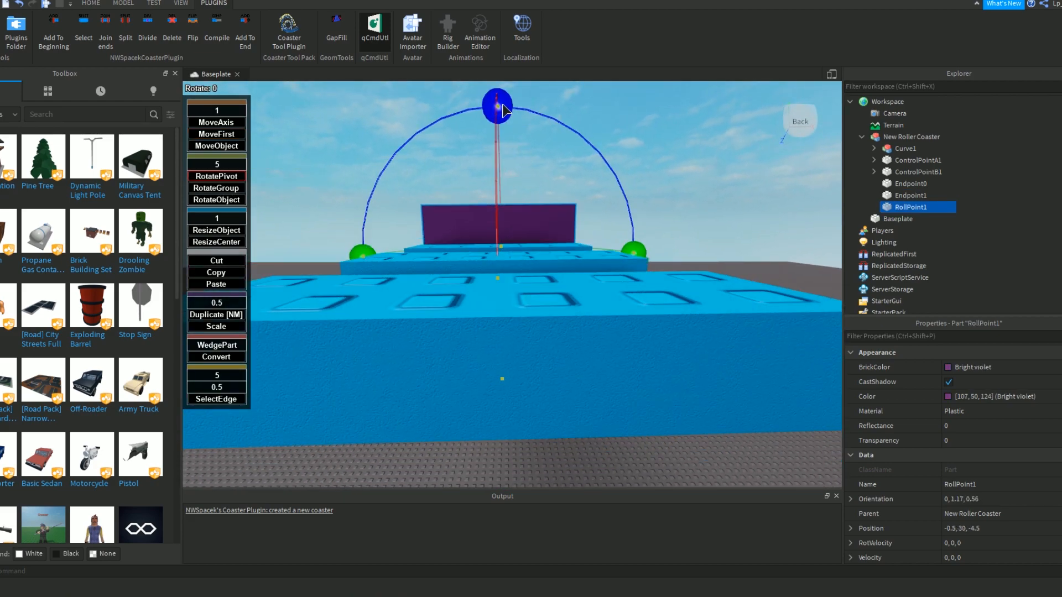
{"action": "left_click", "coordinate": [955, 499]}
{"action": "type", "text": "0,0,0"}
{"action": "key", "text": "Return"}
Move Endpoint1 outward along the track by 13 studs to position -1, 30, -52 using MoveAxis.
{"action": "right_click_drag", "start_coordinate": [602, 251], "coordinate": [648, 347]}
{"action": "key", "text": "a"}
{"action": "key", "text": "a"}
{"action": "left_click", "coordinate": [554, 331]}
{"action": "right_click_drag", "start_coordinate": [574, 318], "coordinate": [570, 314]}
{"action": "key", "text": "d"}
{"action": "key", "text": "d"}
{"action": "key", "text": "s"}
{"action": "key", "text": "a"}
{"action": "right_click_drag", "start_coordinate": [419, 247], "coordinate": [419, 248]}
{"action": "key", "text": "a"}
{"action": "key", "text": "d"}
{"action": "key", "text": "a"}
{"action": "key", "text": "d"}
{"action": "left_click", "coordinate": [216, 123]}
{"action": "key", "text": "d"}
{"action": "right_click_drag", "start_coordinate": [498, 204], "coordinate": [498, 205]}
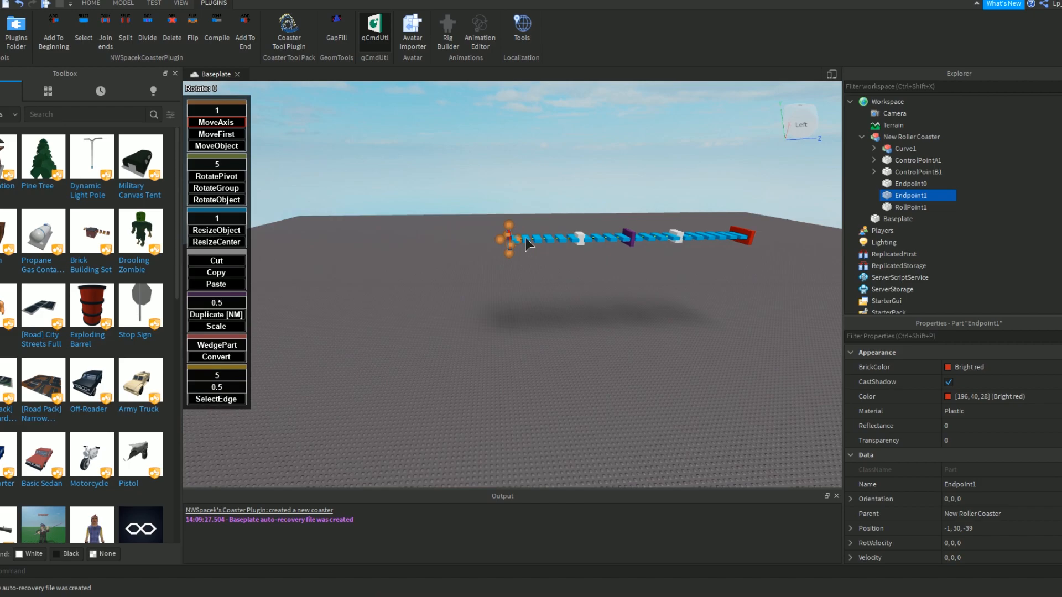
{"action": "left_click_drag", "start_coordinate": [519, 239], "coordinate": [471, 237]}
{"action": "key", "text": "w"}
{"action": "right_click_drag", "start_coordinate": [447, 237], "coordinate": [447, 237]}
{"action": "key", "text": "w"}
Append a second track section to the end of the coaster at Endpoint1.
{"action": "left_click", "coordinate": [245, 33]}
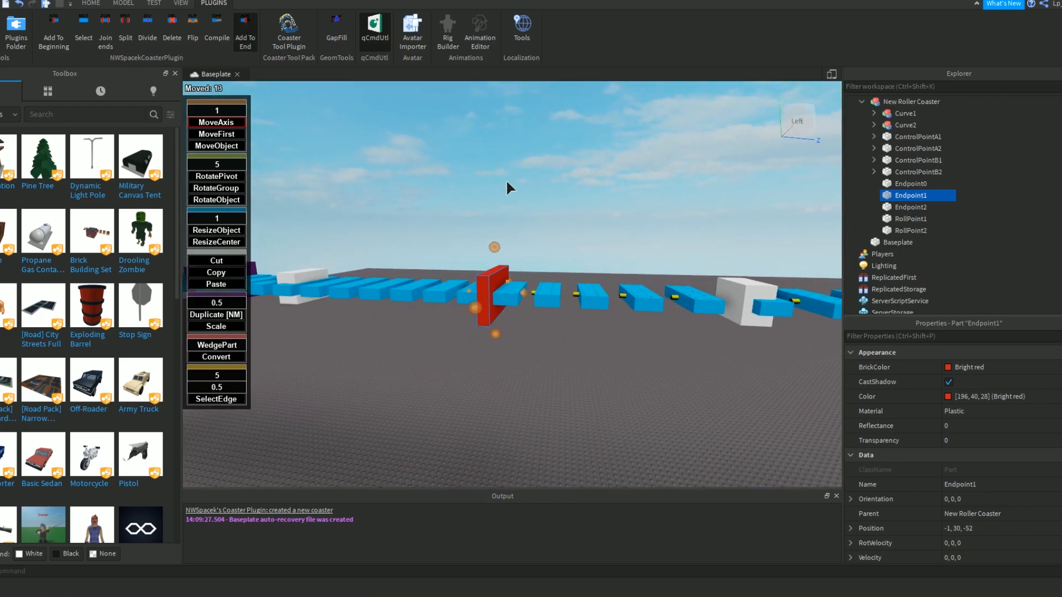
{"action": "key", "text": "s"}
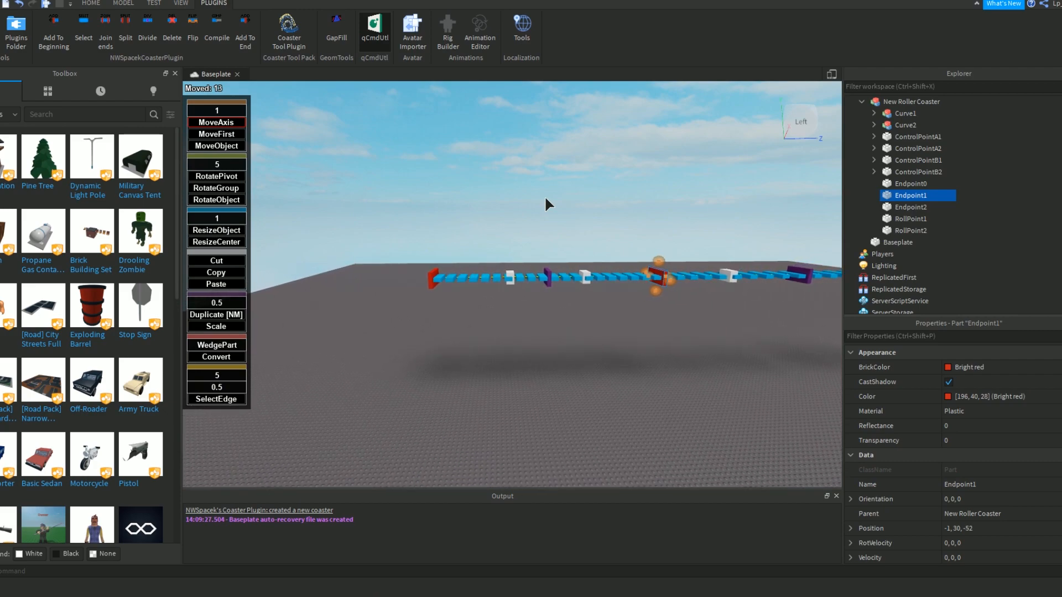
{"action": "right_click_drag", "start_coordinate": [509, 191], "coordinate": [501, 195]}
{"action": "key", "text": "d"}
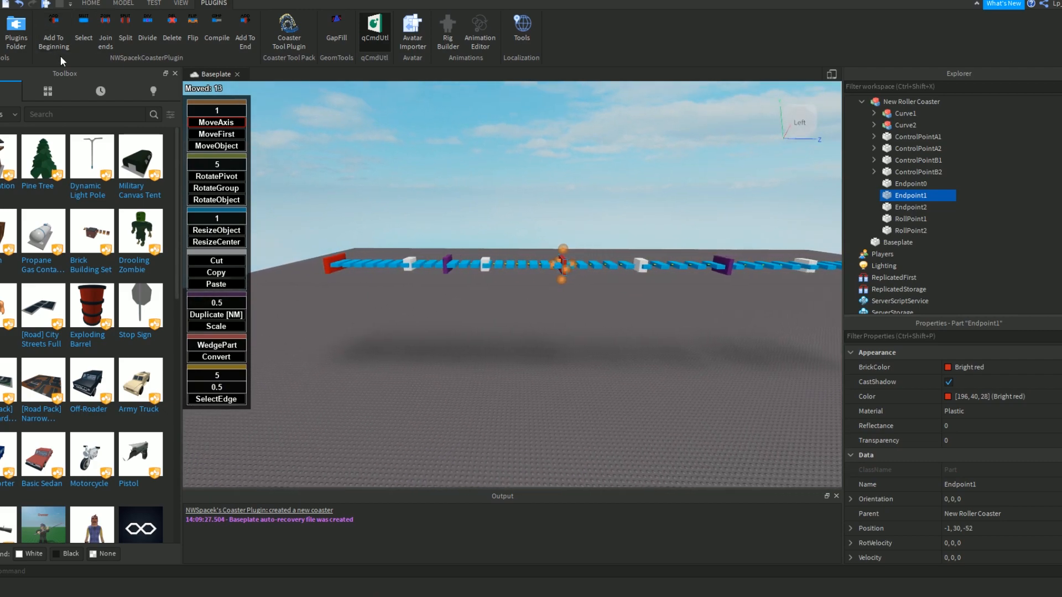
Add a track section to the beginning of the coaster, and delete that section again.
{"action": "key", "text": "s"}
{"action": "key", "text": "w"}
{"action": "right_click_drag", "start_coordinate": [474, 229], "coordinate": [474, 231]}
{"action": "scroll", "coordinate": [499, 224], "scroll_direction": "up", "scroll_amount": 1}
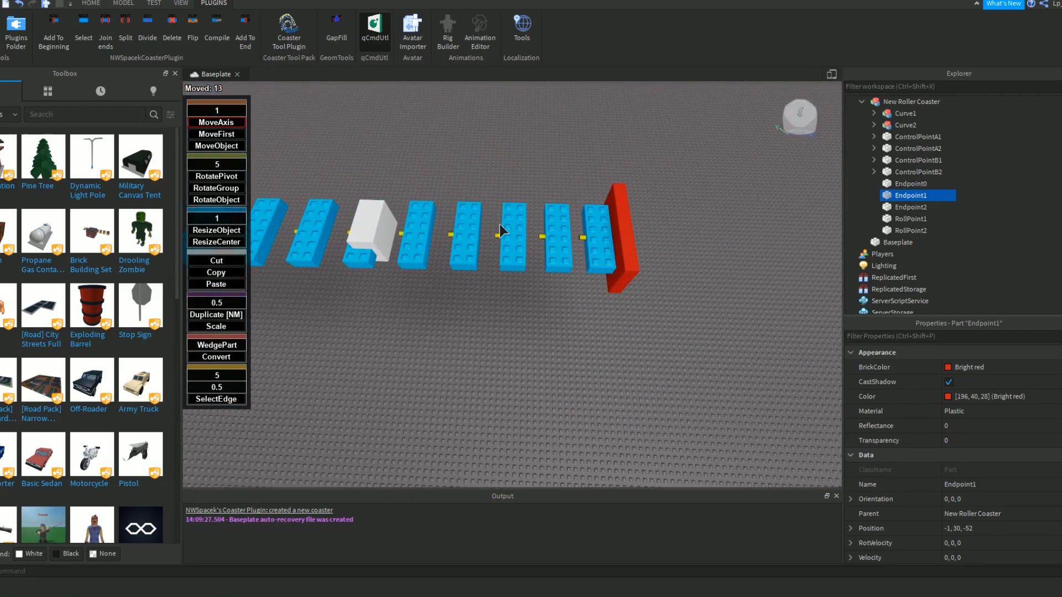
{"action": "left_click", "coordinate": [48, 37]}
{"action": "right_click_drag", "start_coordinate": [435, 204], "coordinate": [438, 234]}
{"action": "key", "text": "d"}
{"action": "key", "text": "s"}
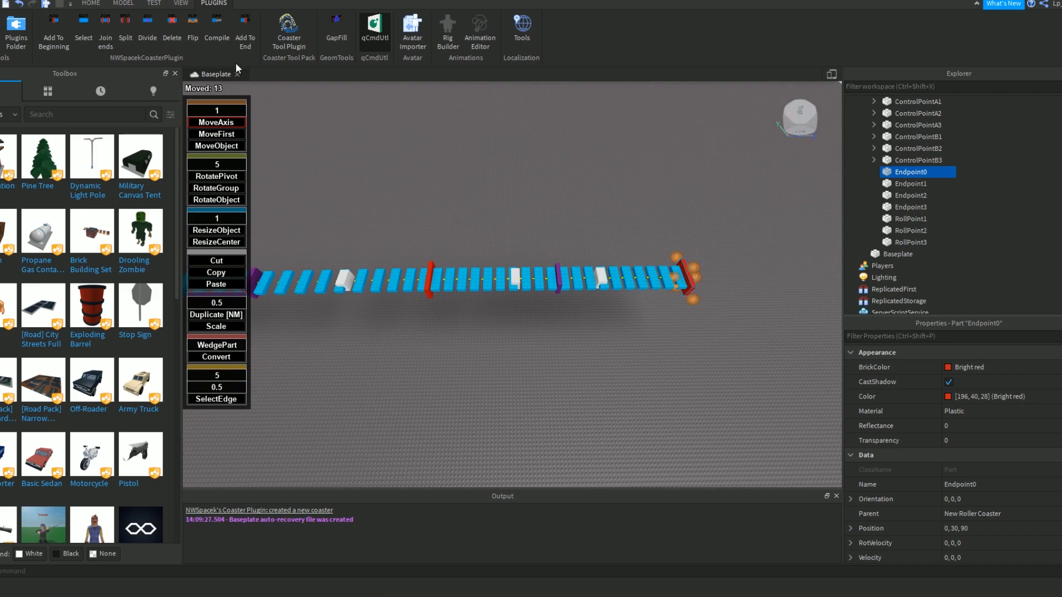
{"action": "left_click", "coordinate": [173, 32]}
Lower the last red endpoint, Endpoint2, by 16 studs to position -1, 14, -112 to form a drop.
{"action": "right_click_drag", "start_coordinate": [574, 265], "coordinate": [574, 266]}
{"action": "key", "text": "w"}
{"action": "key", "text": "w"}
{"action": "left_click", "coordinate": [504, 345]}
{"action": "key", "text": "d"}
{"action": "right_click_drag", "start_coordinate": [464, 278], "coordinate": [463, 279]}
{"action": "key", "text": "s"}
{"action": "right_click_drag", "start_coordinate": [449, 320], "coordinate": [448, 314]}
{"action": "key", "text": "w"}
{"action": "left_click_drag", "start_coordinate": [480, 265], "coordinate": [512, 344]}
{"action": "right_click_drag", "start_coordinate": [512, 344], "coordinate": [502, 338]}
{"action": "key", "text": "d"}
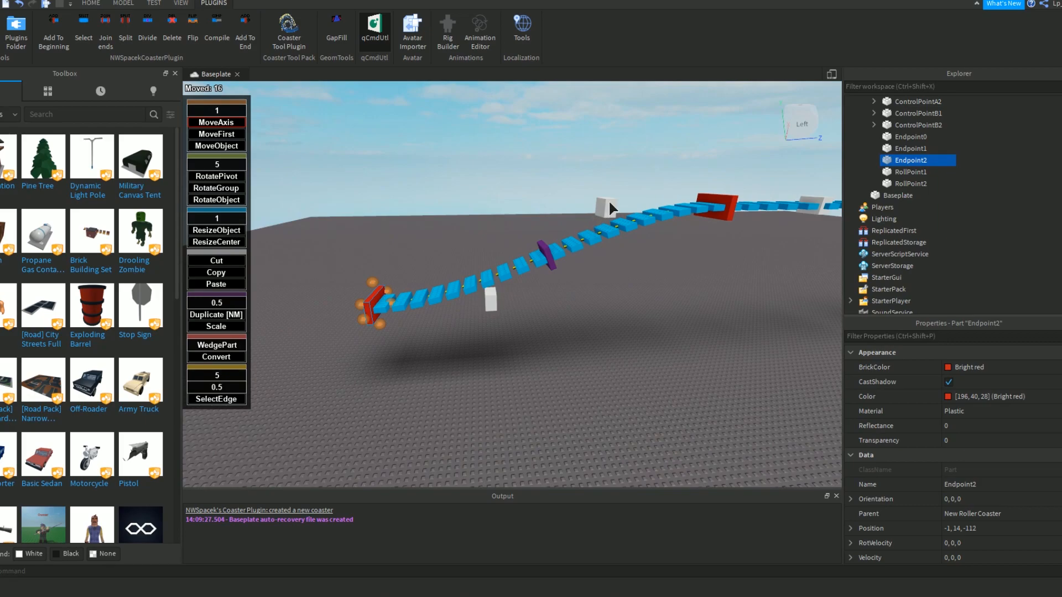
Slide the lower control point, ControlPointB2, 66 studs to -1, 14, -26, and bring it back beneath the drop.
{"action": "right_click_drag", "start_coordinate": [587, 295], "coordinate": [587, 295]}
{"action": "key", "text": "a"}
{"action": "left_click", "coordinate": [578, 209]}
{"action": "key", "text": "a"}
{"action": "left_click", "coordinate": [510, 344]}
{"action": "right_click_drag", "start_coordinate": [510, 344], "coordinate": [510, 344]}
{"action": "key", "text": "s"}
{"action": "left_click_drag", "start_coordinate": [470, 340], "coordinate": [782, 333]}
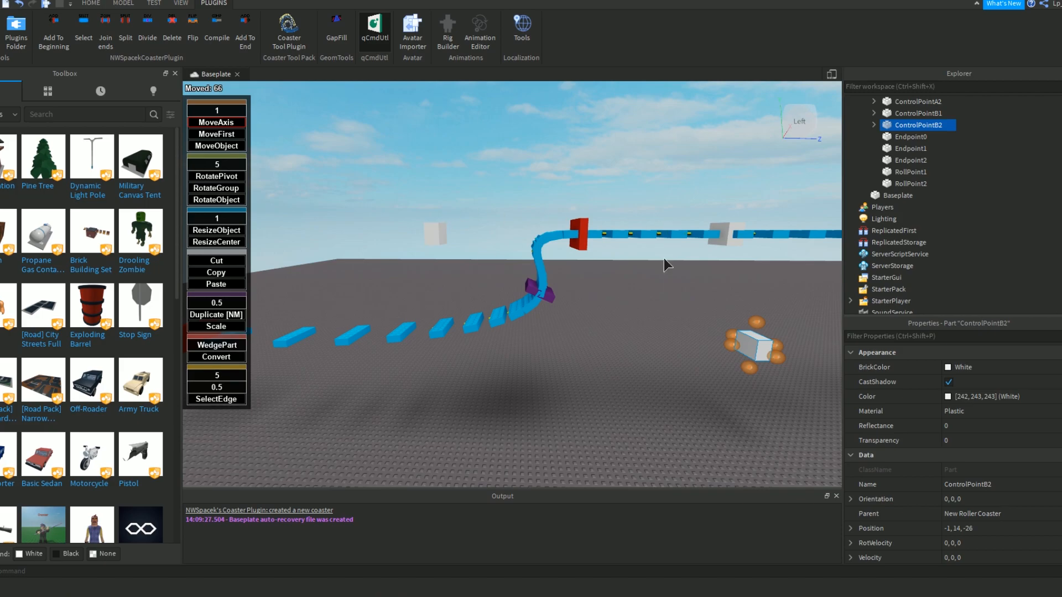
{"action": "left_click_drag", "start_coordinate": [735, 350], "coordinate": [539, 359]}
Shift the second section's upper white control point along the track in small moves of one to two studs.
{"action": "left_click", "coordinate": [588, 234]}
{"action": "left_click_drag", "start_coordinate": [598, 233], "coordinate": [591, 234]}
{"action": "left_click", "coordinate": [619, 254]}
{"action": "left_click", "coordinate": [577, 234]}
{"action": "left_click", "coordinate": [589, 229]}
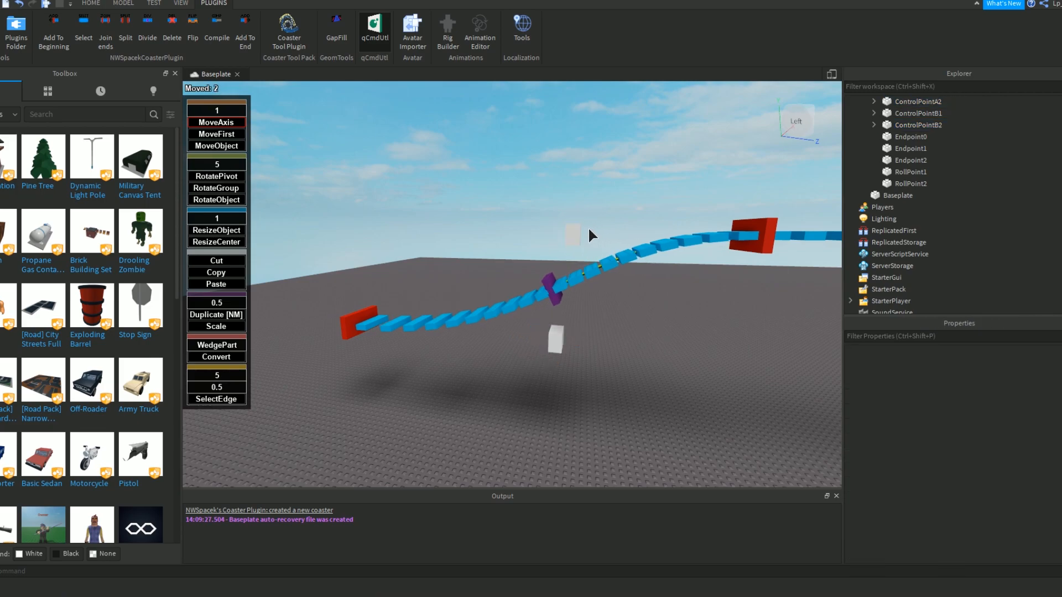
{"action": "left_click", "coordinate": [578, 233]}
{"action": "left_click_drag", "start_coordinate": [596, 233], "coordinate": [590, 233]}
{"action": "left_click", "coordinate": [625, 316]}
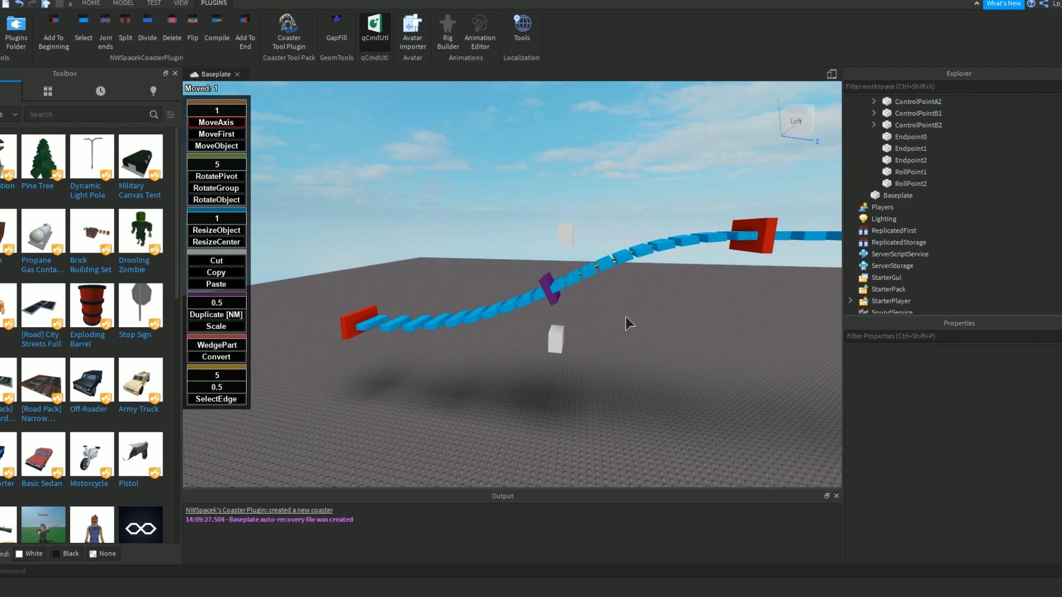
Slide ControlPointB2 along the track beneath the purple roll point to smooth the drop's curve.
{"action": "right_click_drag", "start_coordinate": [625, 316], "coordinate": [628, 317]}
{"action": "key", "text": "s"}
{"action": "key", "text": "s"}
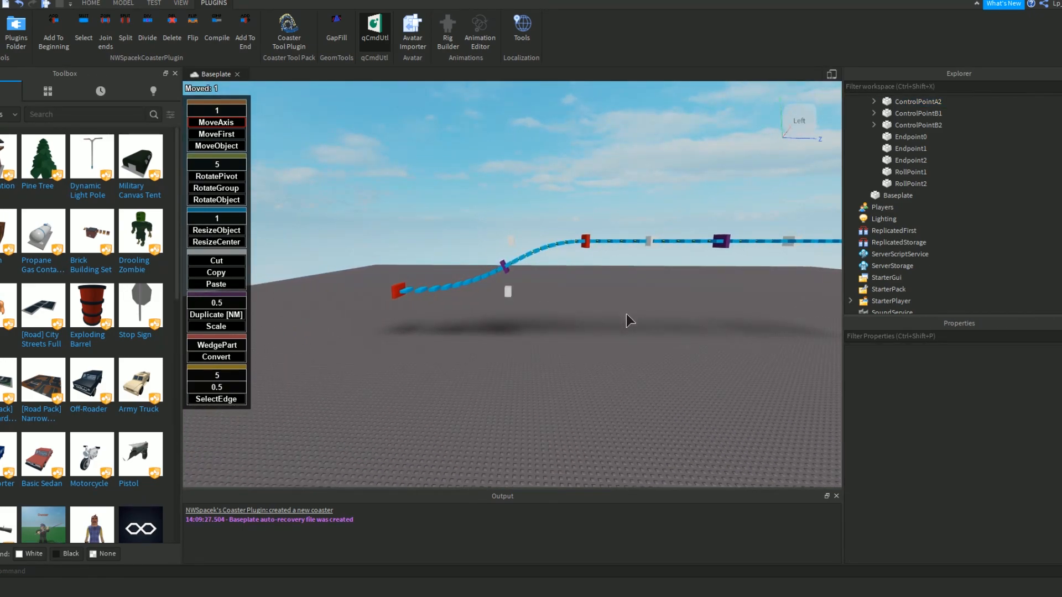
{"action": "scroll", "coordinate": [605, 295], "scroll_direction": "up", "scroll_amount": 3}
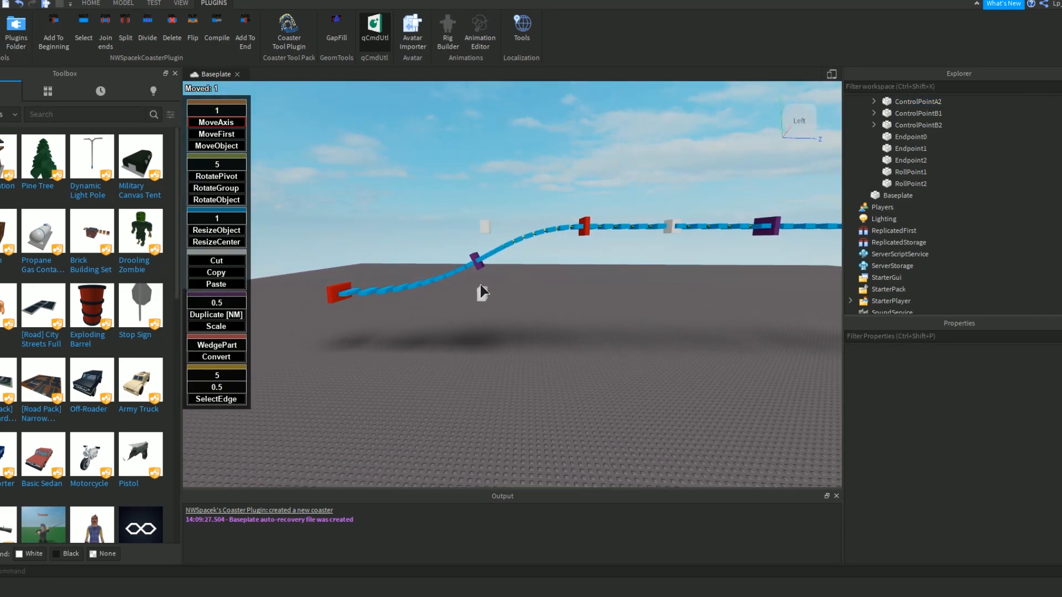
{"action": "left_click_drag", "start_coordinate": [480, 289], "coordinate": [513, 291]}
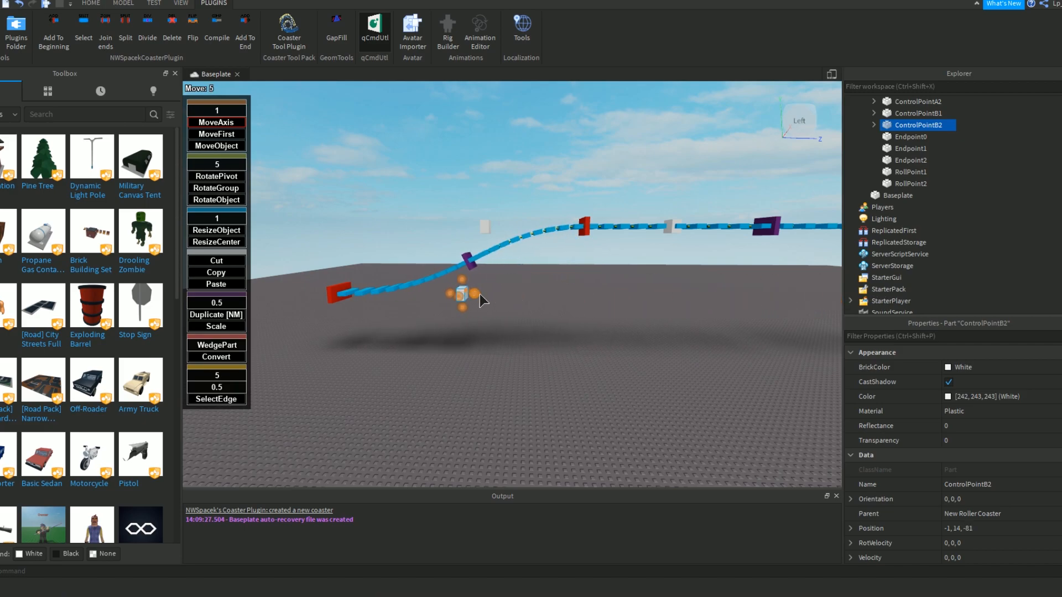
{"action": "left_click", "coordinate": [527, 310]}
{"action": "key", "text": "w"}
{"action": "right_click_drag", "start_coordinate": [526, 310], "coordinate": [490, 308]}
{"action": "left_click", "coordinate": [490, 308]}
Examine the shape of the drop and the position of its control points from both sides of the track.
{"action": "key", "text": "s"}
{"action": "left_click_drag", "start_coordinate": [538, 263], "coordinate": [552, 265]}
{"action": "left_click", "coordinate": [549, 318]}
{"action": "key", "text": "d"}
{"action": "left_click", "coordinate": [510, 363]}
{"action": "left_click", "coordinate": [552, 386]}
{"action": "key", "text": "s"}
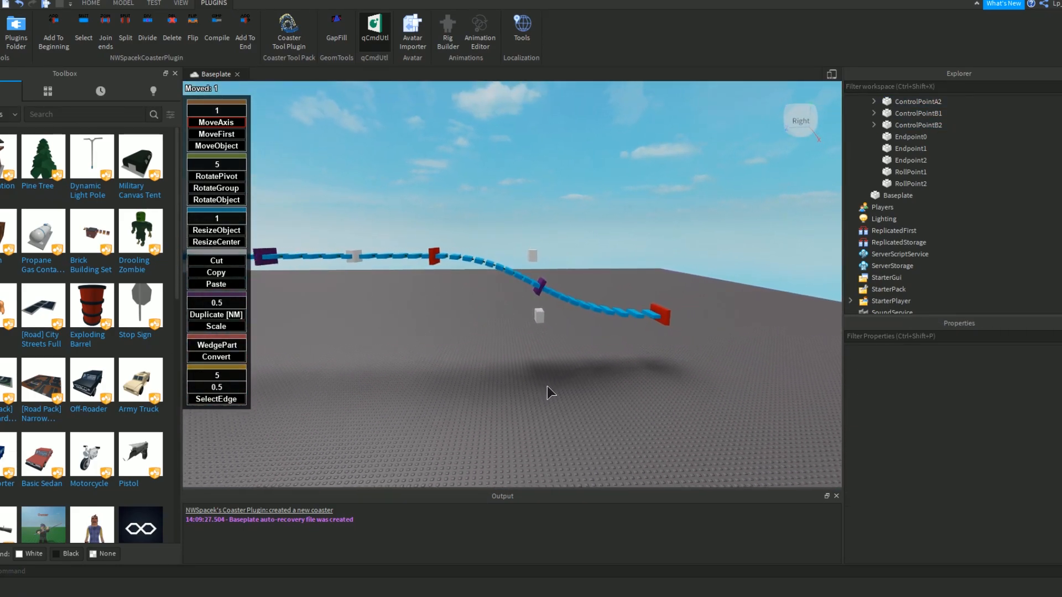
{"action": "key", "text": "w"}
{"action": "right_click_drag", "start_coordinate": [546, 386], "coordinate": [546, 387]}
{"action": "key", "text": "d"}
{"action": "key", "text": "d"}
{"action": "key", "text": "s"}
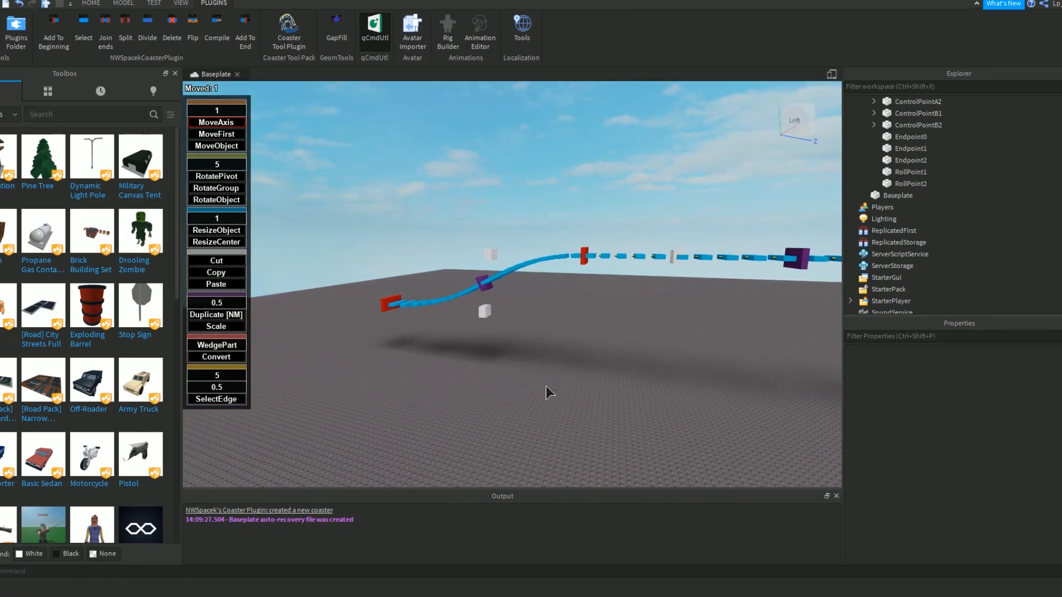
Lower Endpoint2, the red endpoint at the foot of the drop, by 2 studs.
{"action": "key", "text": "w"}
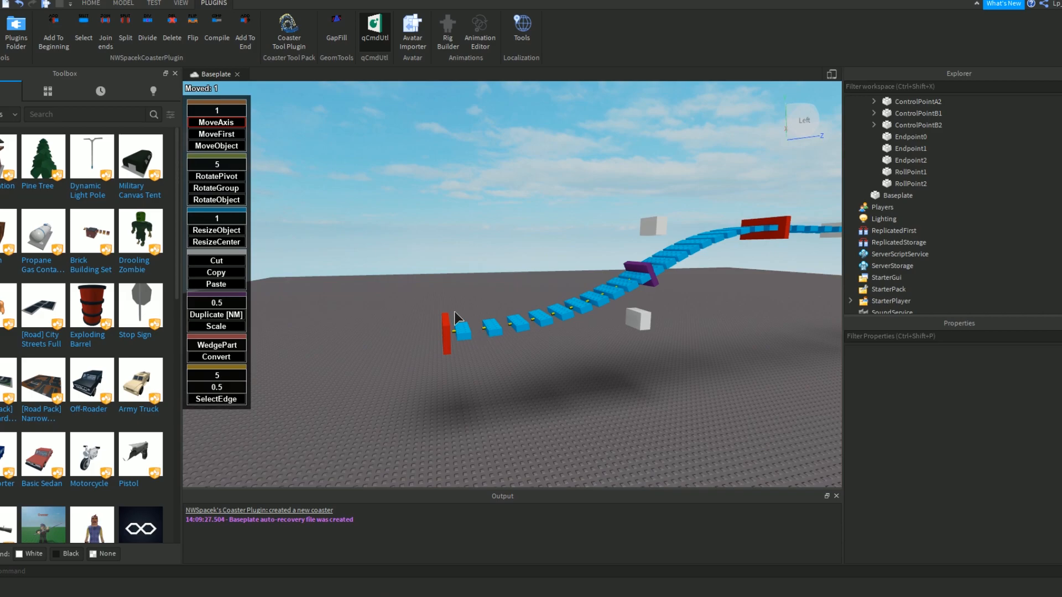
{"action": "left_click", "coordinate": [447, 320]}
{"action": "key", "text": "q"}
{"action": "left_click_drag", "start_coordinate": [440, 253], "coordinate": [442, 274]}
{"action": "left_click", "coordinate": [635, 333]}
{"action": "right_click_drag", "start_coordinate": [569, 310], "coordinate": [569, 310]}
{"action": "key", "text": "e"}
{"action": "key", "text": "d"}
{"action": "key", "text": "q"}
{"action": "key", "text": "a"}
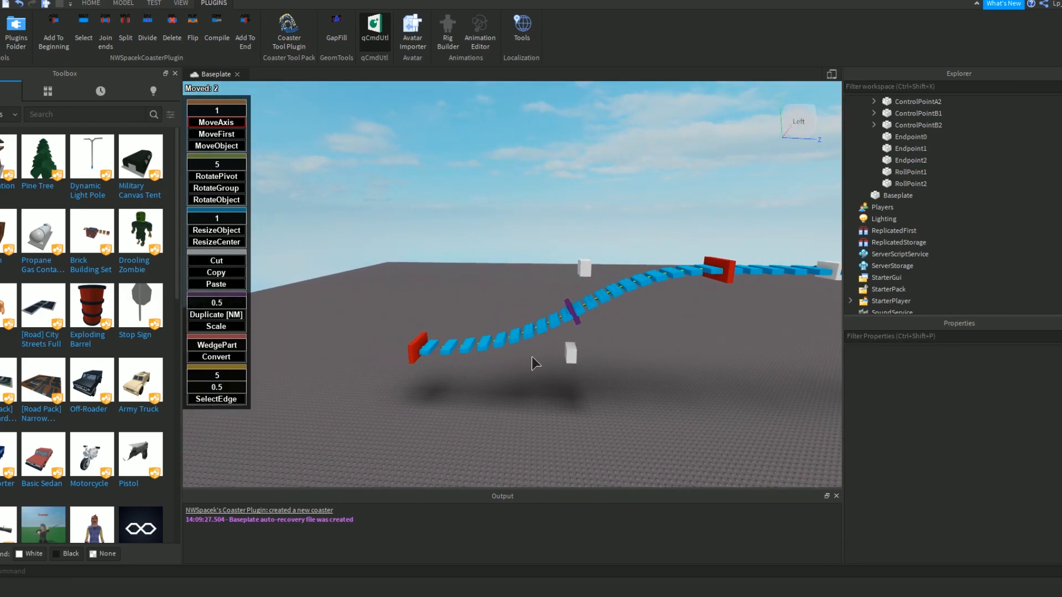
Add a new track section after Endpoint2 at the foot of the drop.
{"action": "left_click", "coordinate": [414, 355]}
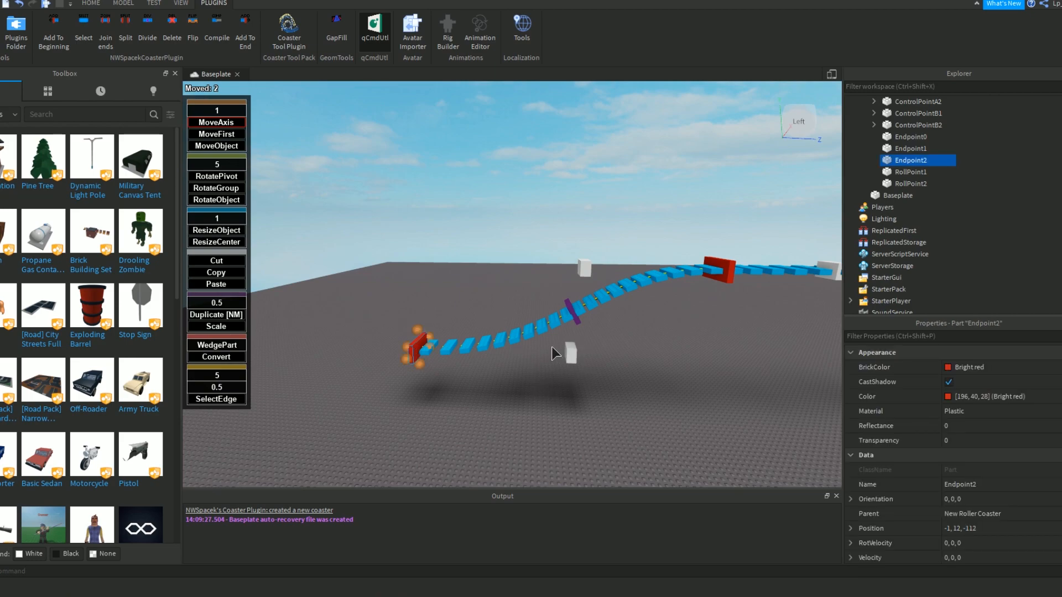
{"action": "right_click_drag", "start_coordinate": [552, 350], "coordinate": [549, 349]}
{"action": "key", "text": "w"}
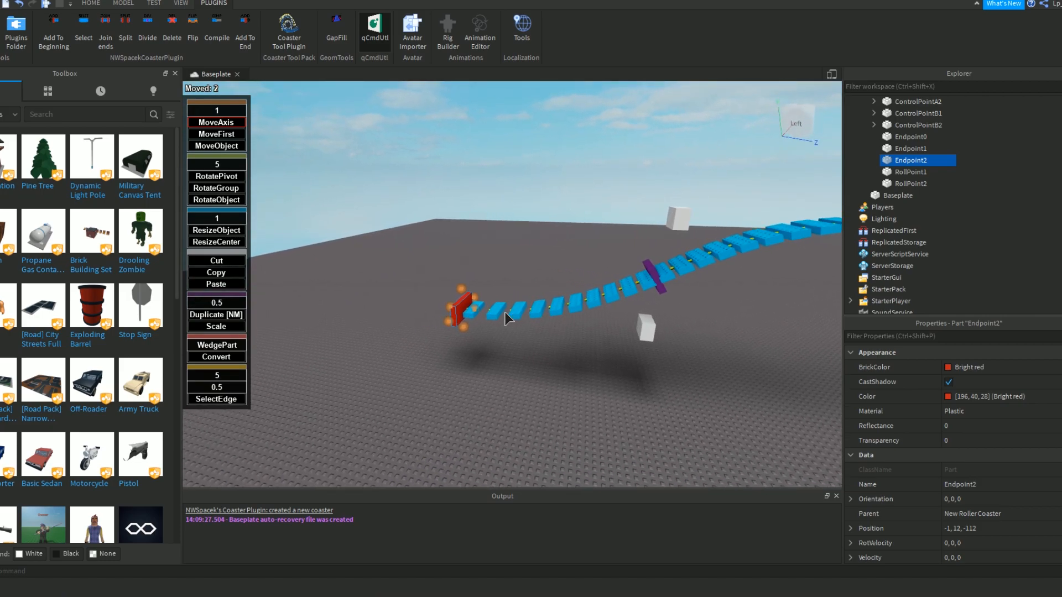
{"action": "key", "text": "a"}
{"action": "left_click", "coordinate": [247, 37]}
{"action": "right_click_drag", "start_coordinate": [476, 242], "coordinate": [473, 244]}
{"action": "key", "text": "w"}
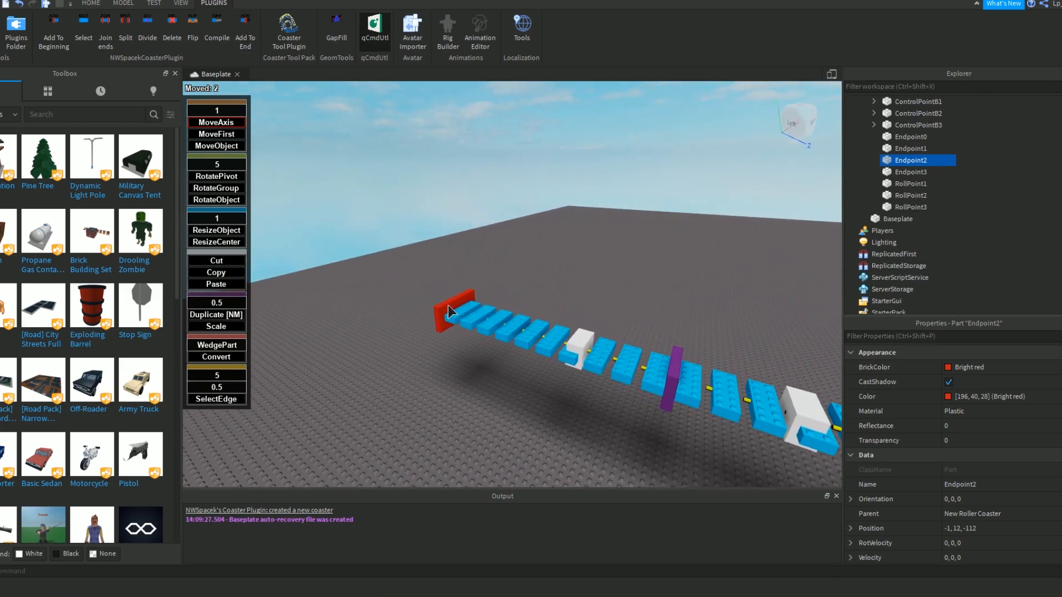
Rotate Endpoint3, the new section's red endpoint, 180 degrees about its vertical axis.
{"action": "left_click", "coordinate": [447, 304]}
{"action": "key", "text": "a"}
{"action": "right_click_drag", "start_coordinate": [447, 304], "coordinate": [449, 304]}
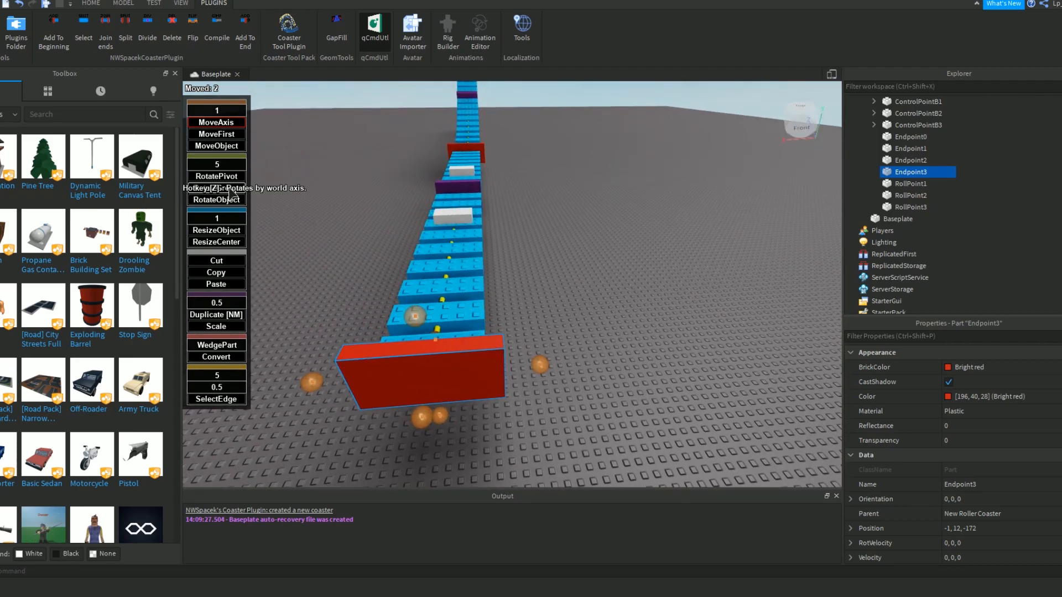
{"action": "left_click", "coordinate": [228, 178]}
{"action": "right_click_drag", "start_coordinate": [588, 351], "coordinate": [588, 354]}
{"action": "left_click_drag", "start_coordinate": [555, 338], "coordinate": [338, 350]}
{"action": "right_click_drag", "start_coordinate": [407, 316], "coordinate": [406, 318]}
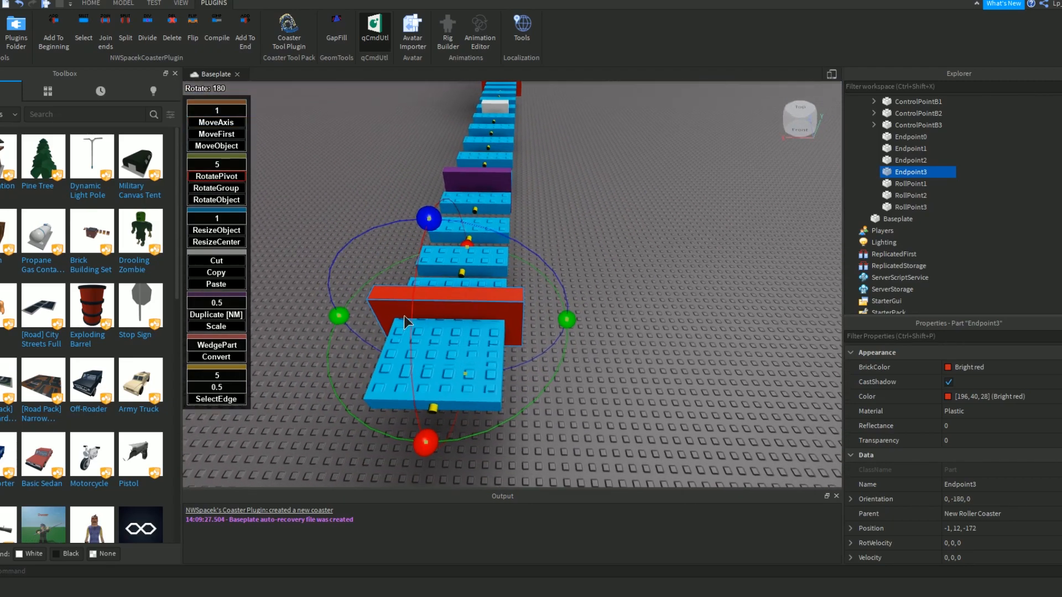
Move Endpoint3 72 studs sideways to 71, 12, -172 so the new section curves away from the drop.
{"action": "key", "text": "s"}
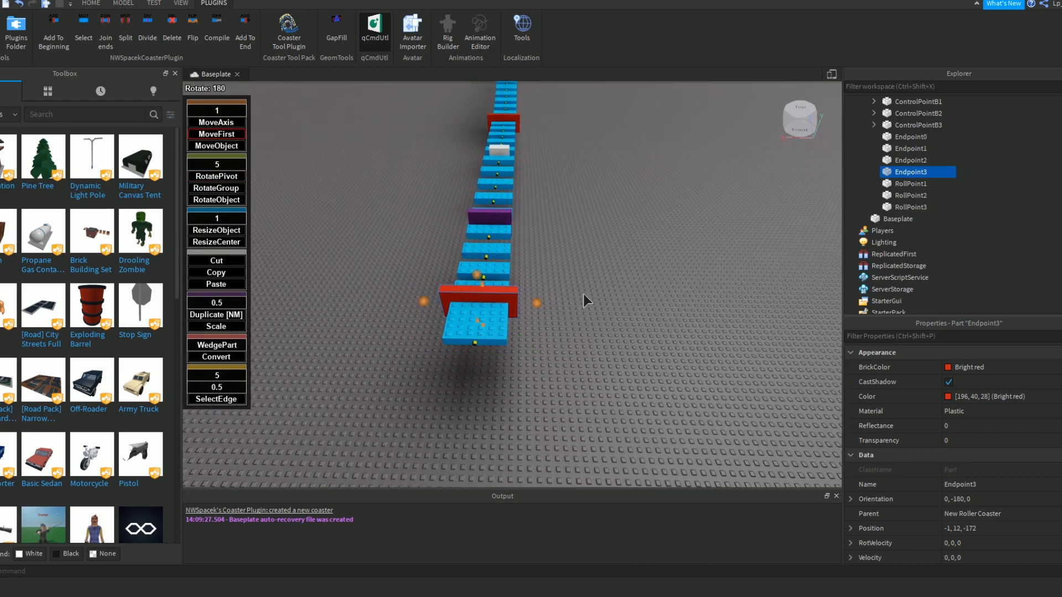
{"action": "right_click_drag", "start_coordinate": [561, 293], "coordinate": [561, 294]}
{"action": "key", "text": "w"}
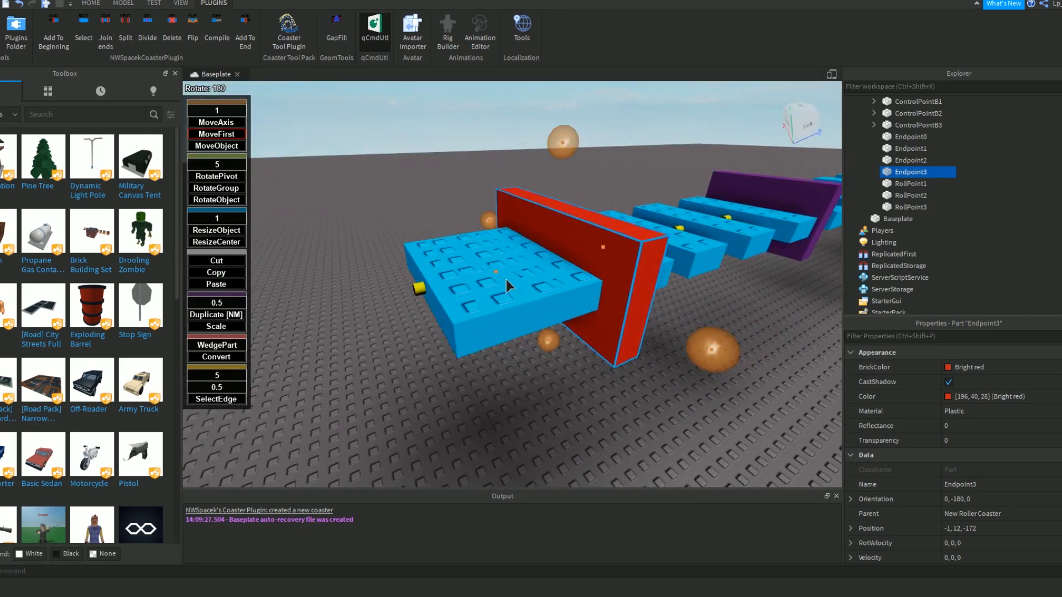
{"action": "right_click_drag", "start_coordinate": [649, 289], "coordinate": [649, 290]}
{"action": "key", "text": "s"}
{"action": "right_click_drag", "start_coordinate": [451, 239], "coordinate": [452, 240]}
{"action": "key", "text": "e"}
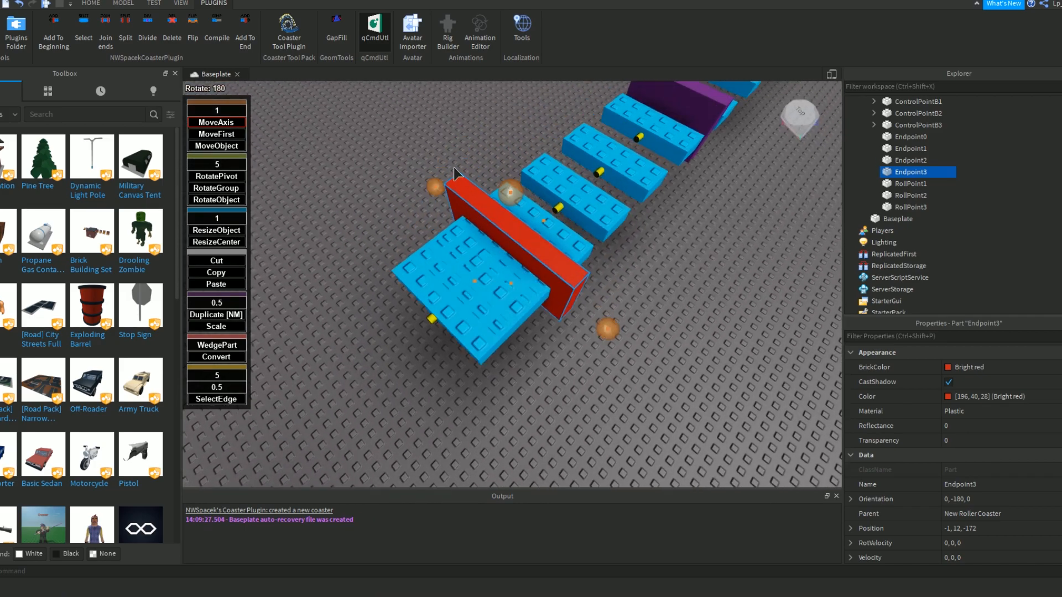
{"action": "right_click_drag", "start_coordinate": [530, 310], "coordinate": [569, 314]}
{"action": "key", "text": "s"}
{"action": "key", "text": "s"}
{"action": "left_click_drag", "start_coordinate": [561, 287], "coordinate": [426, 282]}
{"action": "key", "text": "q"}
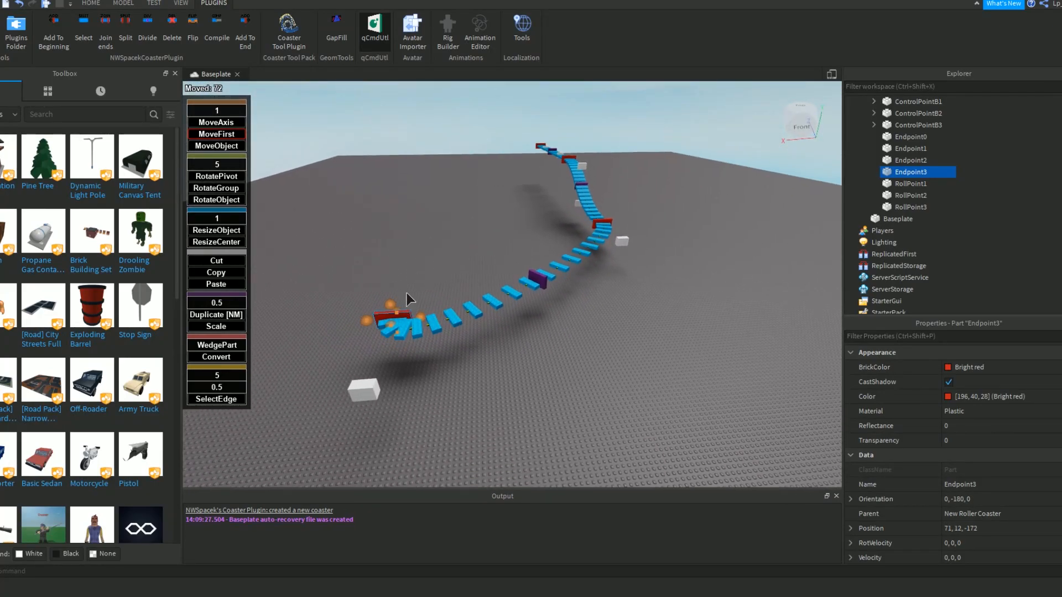
Pull the curve's two white control points outward into a U-turn, moving ControlPointA3 109 studs to -1, 12, -241.
{"action": "key", "text": "a"}
{"action": "left_click", "coordinate": [426, 397]}
{"action": "left_click_drag", "start_coordinate": [408, 406], "coordinate": [409, 470]}
{"action": "left_click_drag", "start_coordinate": [585, 235], "coordinate": [667, 487]}
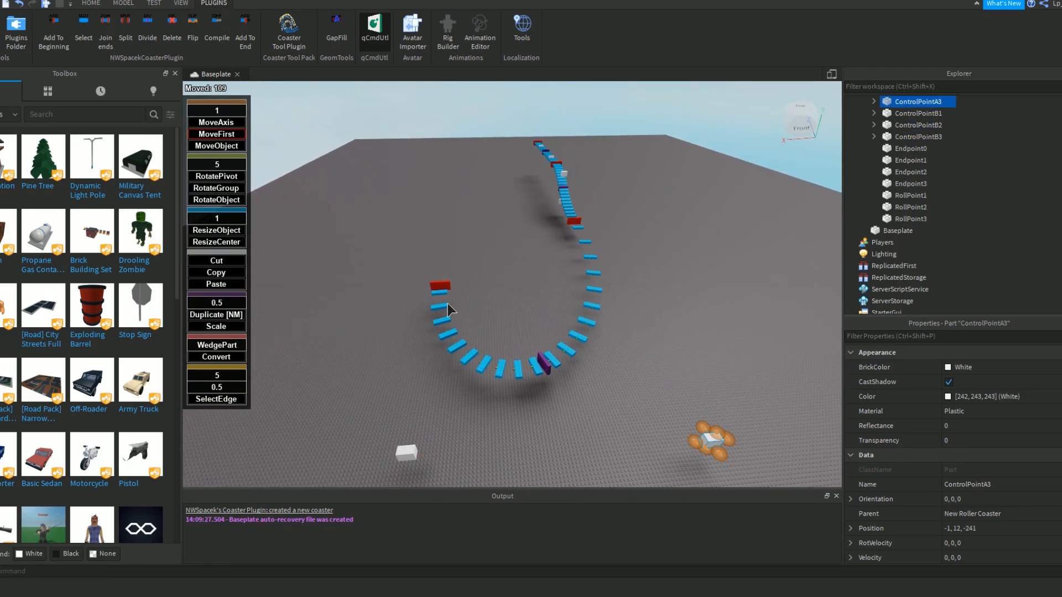
Reposition Endpoint3 and its neighbouring control point in several moves to even out the U-turn.
{"action": "left_click", "coordinate": [438, 287]}
{"action": "right_click_drag", "start_coordinate": [438, 287], "coordinate": [452, 304]}
{"action": "left_click_drag", "start_coordinate": [440, 363], "coordinate": [477, 438]}
{"action": "right_click_drag", "start_coordinate": [477, 438], "coordinate": [466, 408]}
{"action": "left_click_drag", "start_coordinate": [466, 408], "coordinate": [492, 382]}
{"action": "right_click_drag", "start_coordinate": [492, 382], "coordinate": [499, 396]}
{"action": "scroll", "coordinate": [544, 216], "scroll_direction": "up", "scroll_amount": 3}
{"action": "left_click_drag", "start_coordinate": [550, 228], "coordinate": [543, 228]}
{"action": "left_click_drag", "start_coordinate": [526, 271], "coordinate": [534, 290]}
{"action": "right_click_drag", "start_coordinate": [535, 291], "coordinate": [534, 290]}
{"action": "left_click_drag", "start_coordinate": [535, 291], "coordinate": [597, 251]}
{"action": "scroll", "coordinate": [597, 251], "scroll_direction": "down", "scroll_amount": 4}
{"action": "right_click_drag", "start_coordinate": [597, 250], "coordinate": [596, 251]}
{"action": "left_click_drag", "start_coordinate": [600, 265], "coordinate": [619, 268]}
{"action": "right_click_drag", "start_coordinate": [620, 269], "coordinate": [619, 269]}
Widen the U-turn by moving ControlPointB3 and Endpoint3 outward 44 studs.
{"action": "left_click", "coordinate": [574, 200]}
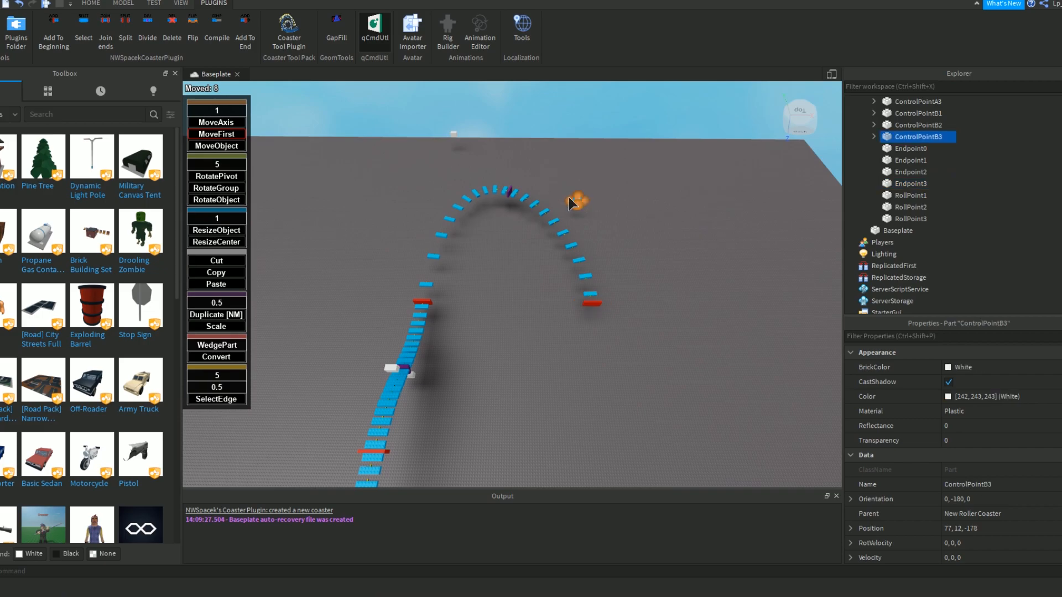
{"action": "right_click_drag", "start_coordinate": [583, 183], "coordinate": [529, 228]}
{"action": "left_click_drag", "start_coordinate": [539, 221], "coordinate": [579, 171]}
{"action": "right_click_drag", "start_coordinate": [580, 171], "coordinate": [501, 329]}
{"action": "left_click", "coordinate": [536, 357]}
{"action": "left_click_drag", "start_coordinate": [544, 358], "coordinate": [676, 370]}
{"action": "left_click", "coordinate": [514, 304]}
{"action": "right_click_drag", "start_coordinate": [514, 304], "coordinate": [610, 215]}
Bank RollPoint3, the purple point midway round the U-turn, 20 degrees to an orientation of 0, -91.88, -20.
{"action": "scroll", "coordinate": [512, 294], "scroll_direction": "up", "scroll_amount": 6}
{"action": "left_click", "coordinate": [476, 317]}
{"action": "scroll", "coordinate": [432, 308], "scroll_direction": "down", "scroll_amount": 5}
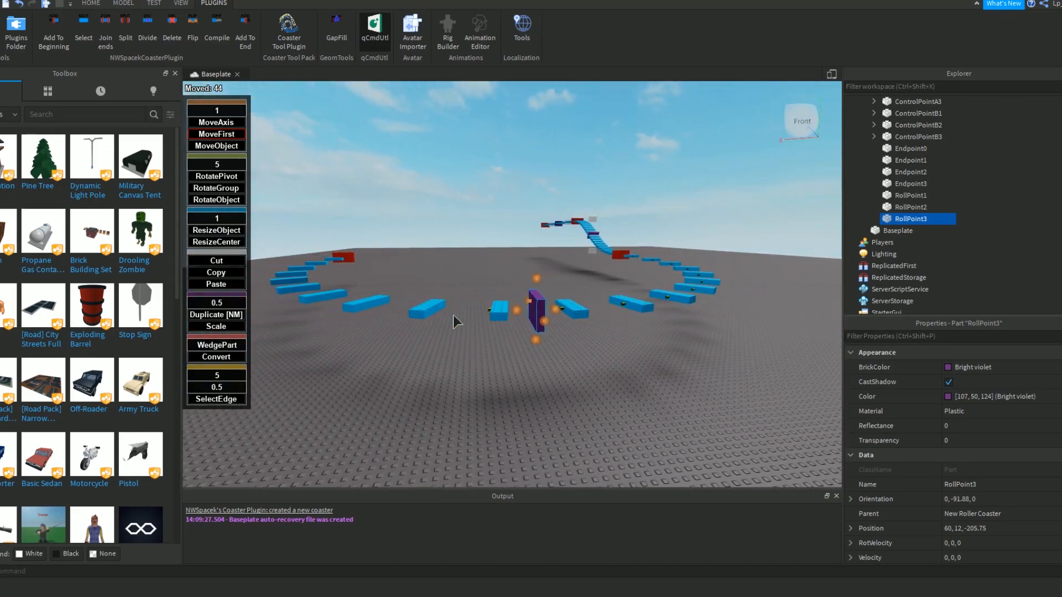
{"action": "key", "text": "d"}
{"action": "right_click_drag", "start_coordinate": [607, 361], "coordinate": [313, 243]}
{"action": "left_click", "coordinate": [218, 177]}
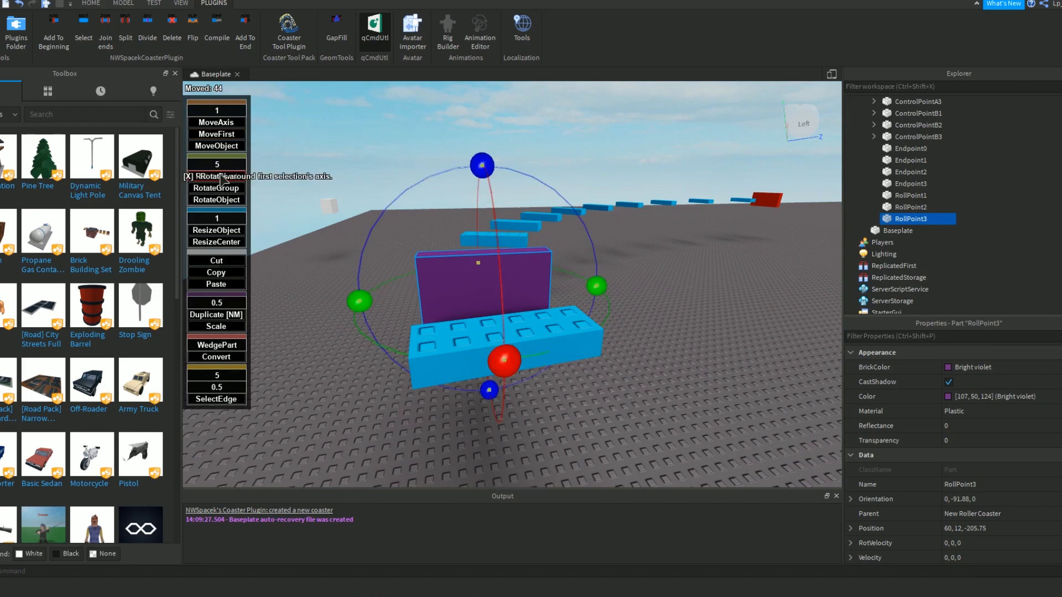
{"action": "scroll", "coordinate": [504, 210], "scroll_direction": "up", "scroll_amount": 3}
{"action": "left_click", "coordinate": [566, 283]}
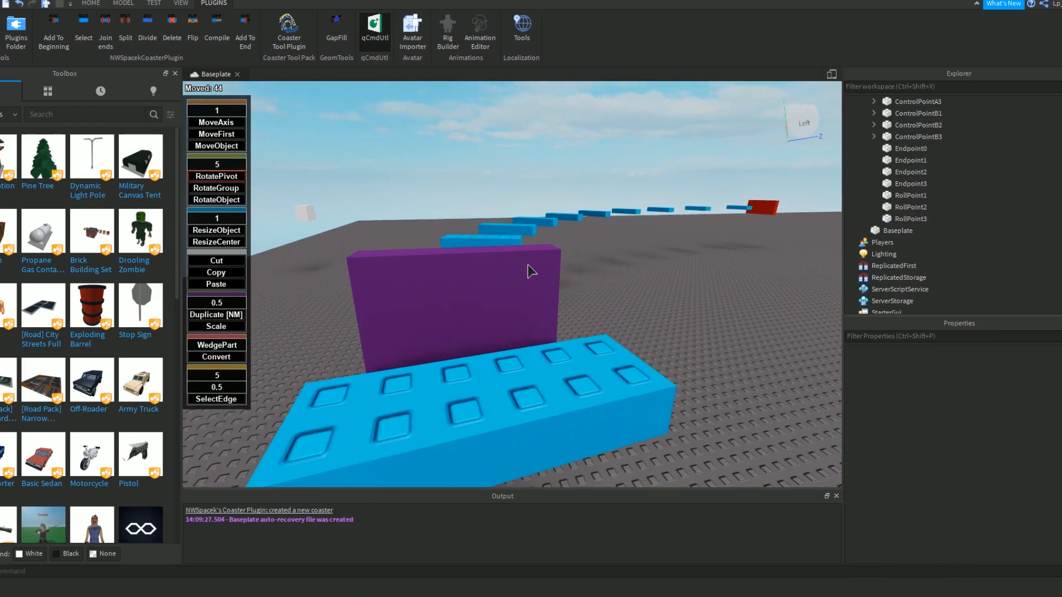
{"action": "left_click", "coordinate": [448, 289]}
{"action": "left_click_drag", "start_coordinate": [451, 111], "coordinate": [470, 434]}
{"action": "right_click_drag", "start_coordinate": [471, 433], "coordinate": [491, 408]}
{"action": "scroll", "coordinate": [501, 387], "scroll_direction": "down", "scroll_amount": 3}
{"action": "left_click_drag", "start_coordinate": [509, 364], "coordinate": [532, 185]}
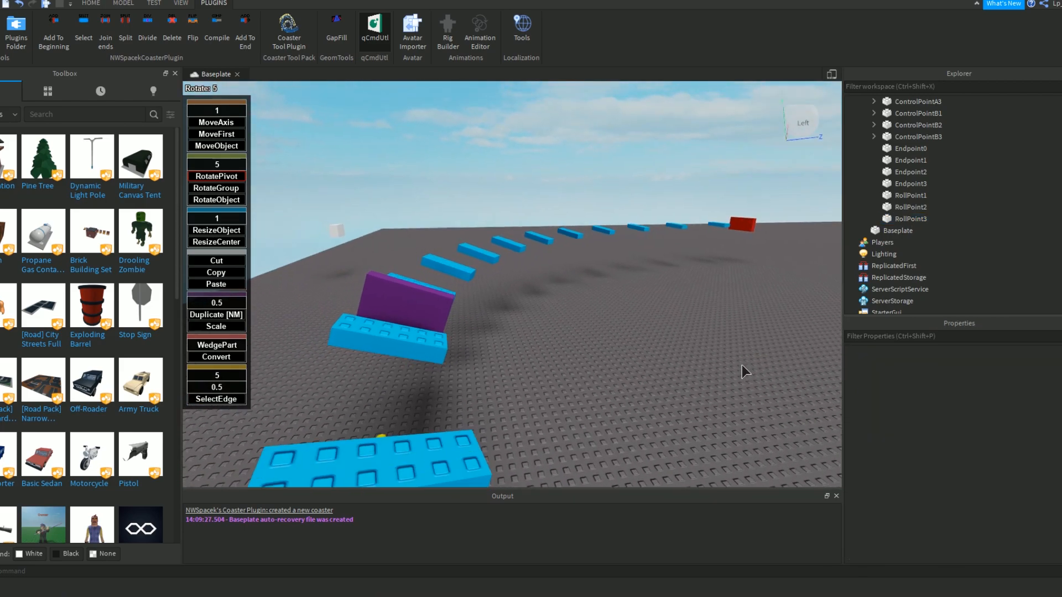
{"action": "scroll", "coordinate": [741, 365], "scroll_direction": "down", "scroll_amount": 3}
{"action": "right_click_drag", "start_coordinate": [676, 351], "coordinate": [467, 283]}
{"action": "scroll", "coordinate": [680, 351], "scroll_direction": "down", "scroll_amount": 2}
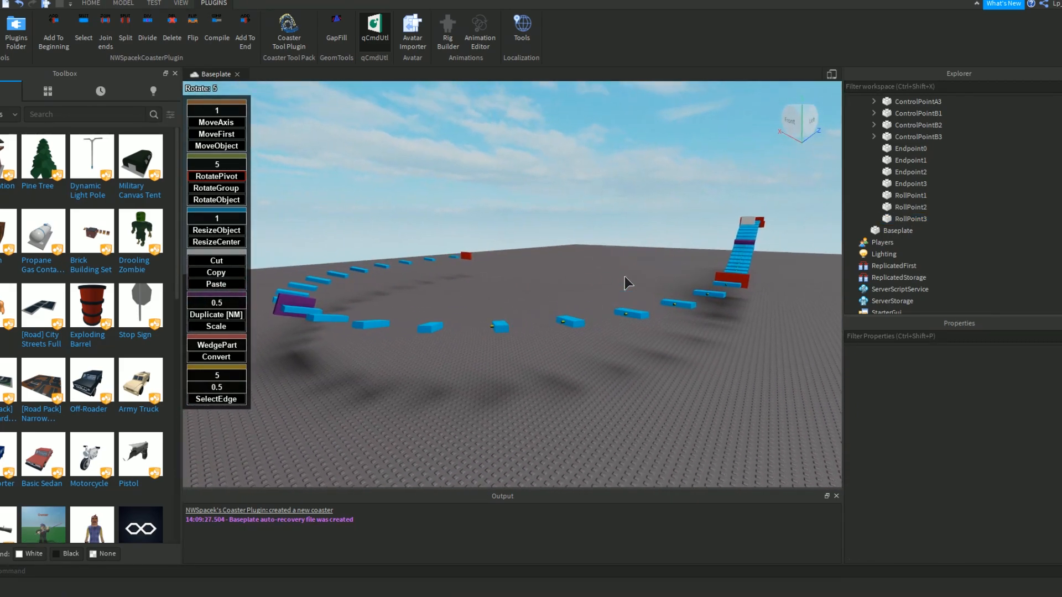
{"action": "scroll", "coordinate": [469, 298], "scroll_direction": "down", "scroll_amount": 3}
Try to raise RollPoint3 by 20 studs along the vertical axis.
{"action": "left_click", "coordinate": [490, 314]}
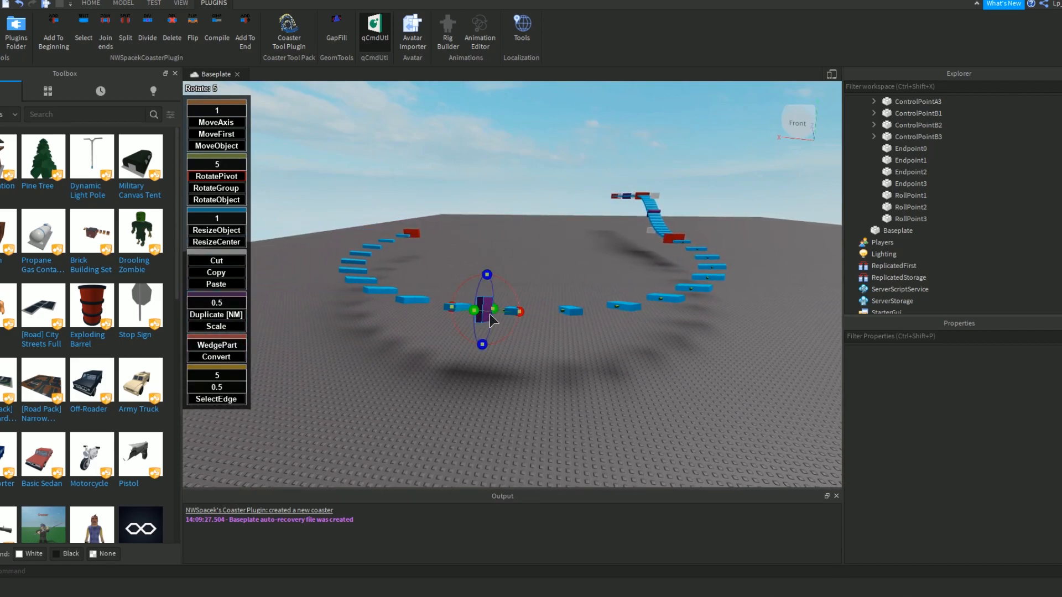
{"action": "left_click", "coordinate": [226, 124]}
{"action": "left_click_drag", "start_coordinate": [483, 279], "coordinate": [487, 146]}
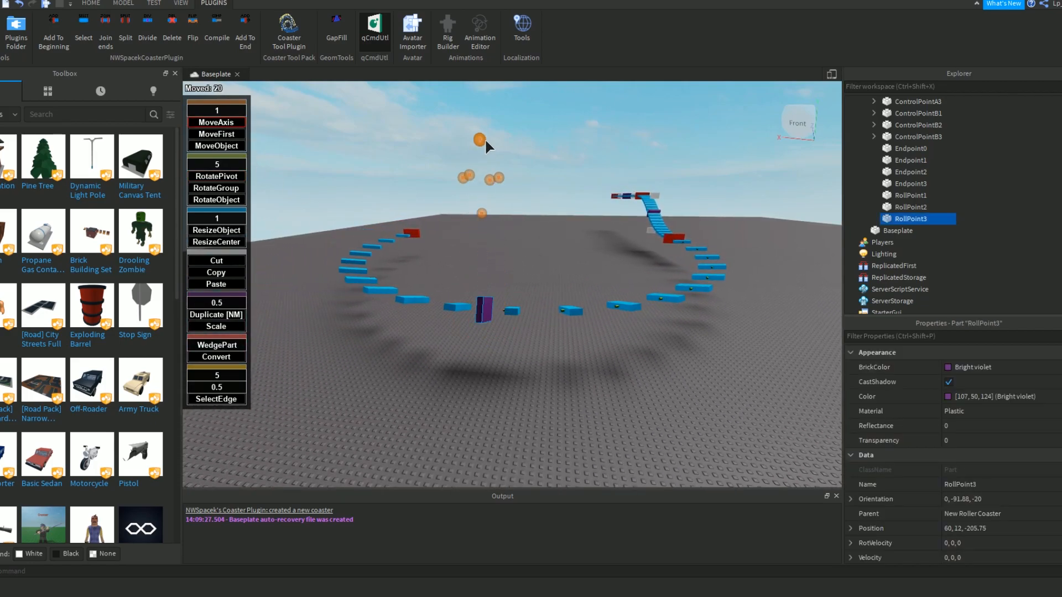
{"action": "left_click", "coordinate": [486, 310]}
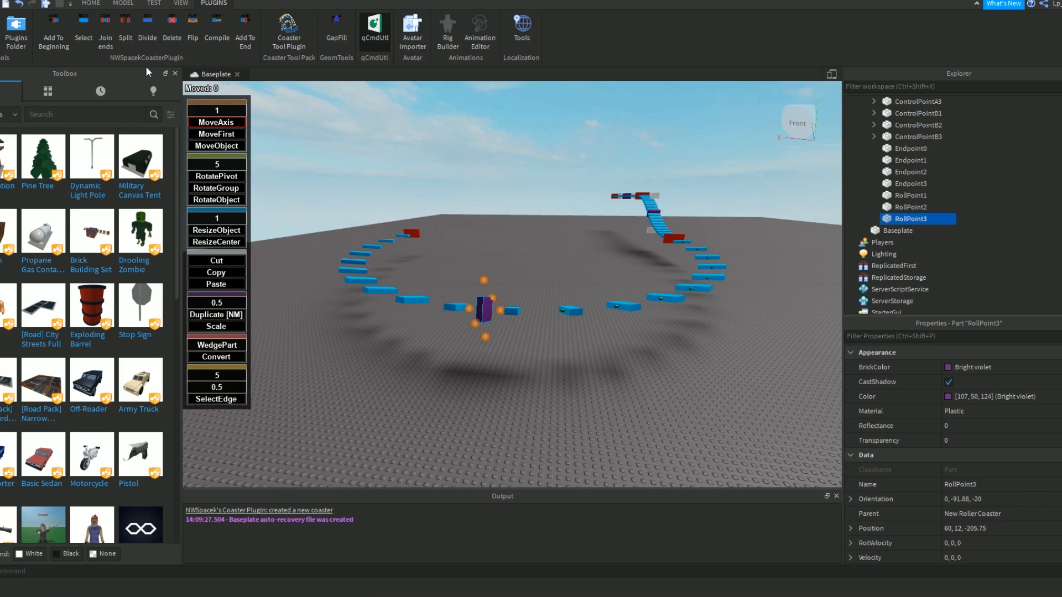
Divide the U-turn section in two at its banked purple roll point.
{"action": "left_click", "coordinate": [484, 310]}
{"action": "left_click", "coordinate": [148, 39]}
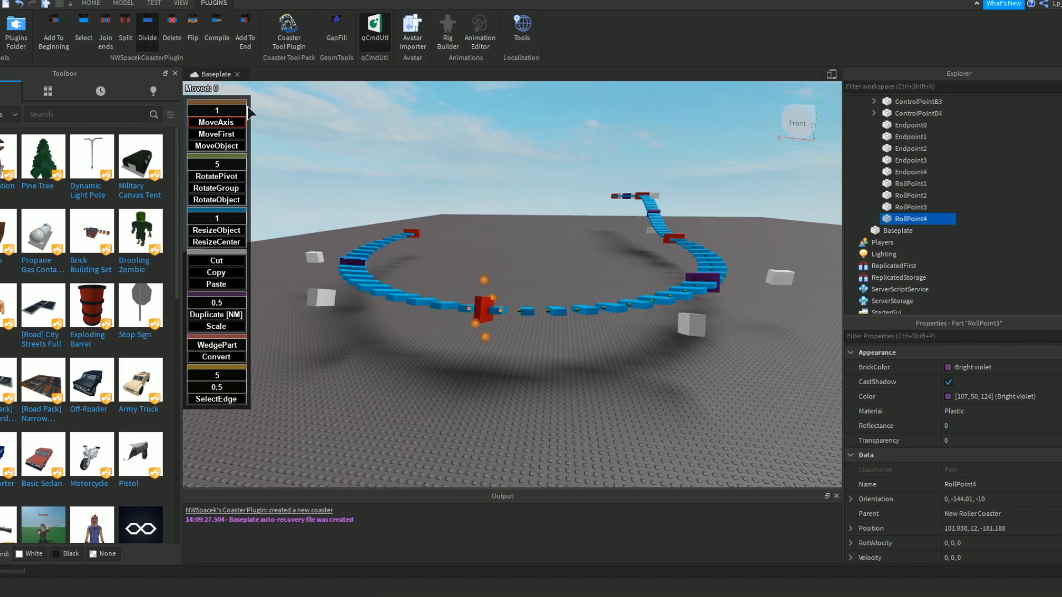
{"action": "left_click", "coordinate": [419, 177]}
{"action": "right_click_drag", "start_coordinate": [418, 177], "coordinate": [397, 185]}
{"action": "left_click", "coordinate": [464, 291]}
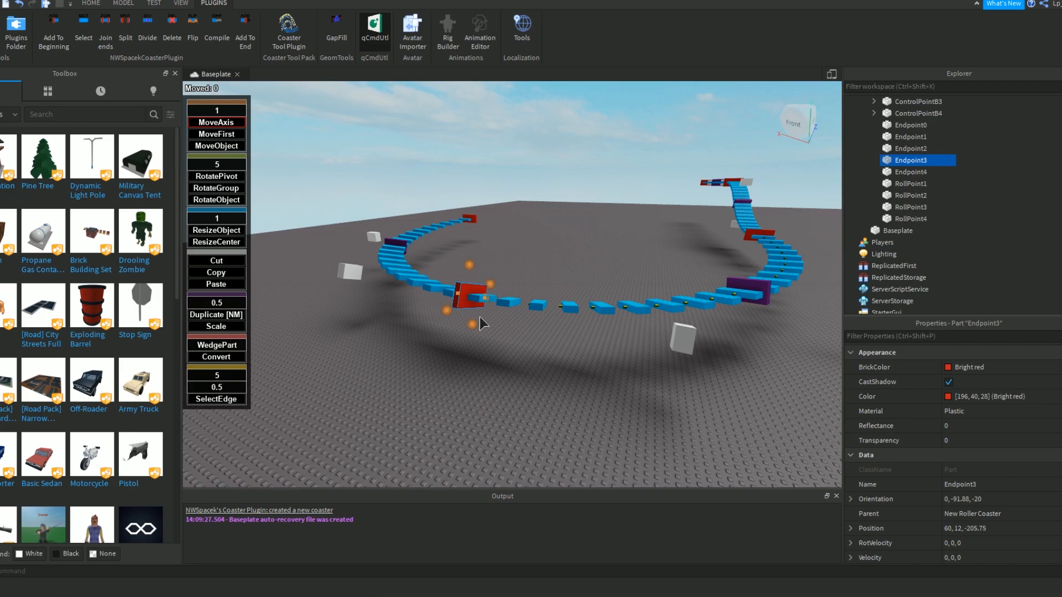
{"action": "left_click", "coordinate": [761, 290]}
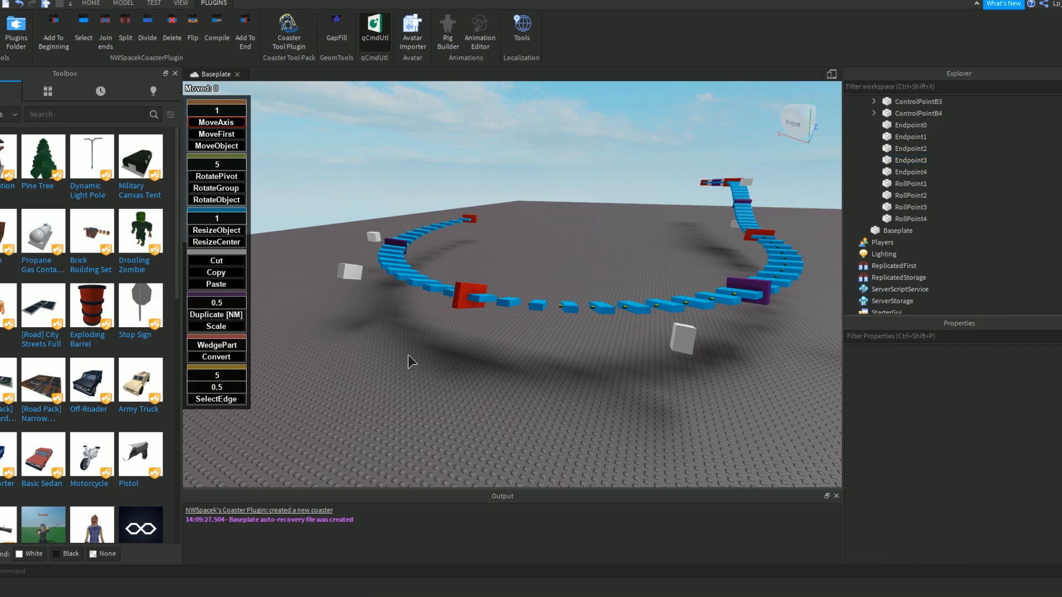
Try raising Endpoint3 in the middle of the U-turn to a height of 14 along the world axis.
{"action": "scroll", "coordinate": [412, 359], "scroll_direction": "up", "scroll_amount": 3}
{"action": "left_click", "coordinate": [485, 290]}
{"action": "right_click_drag", "start_coordinate": [459, 221], "coordinate": [469, 232]}
{"action": "key", "text": "d"}
{"action": "left_click_drag", "start_coordinate": [486, 183], "coordinate": [506, 160]}
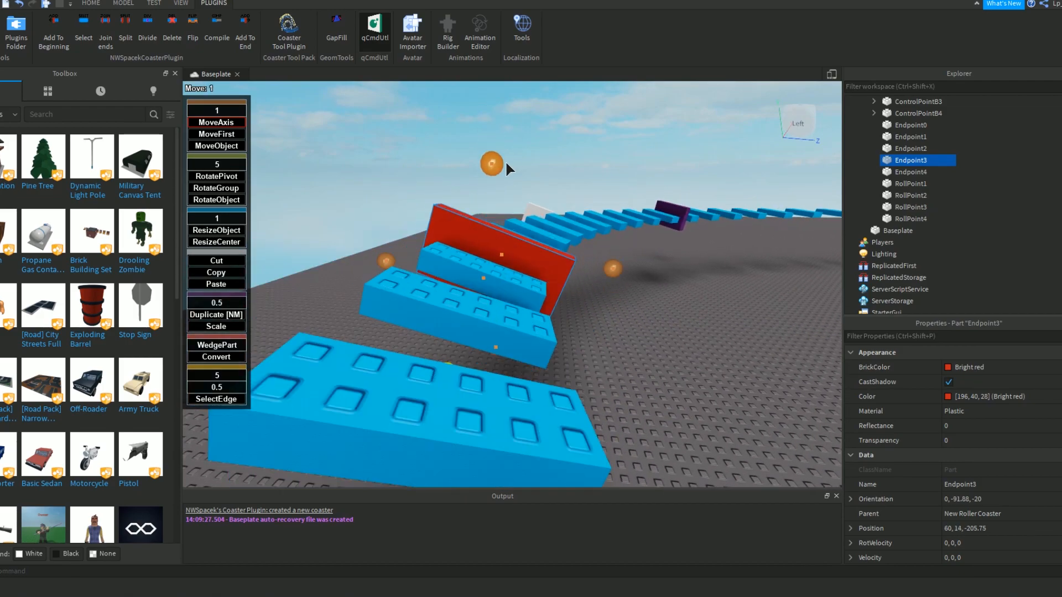
{"action": "key", "text": "ctrl+z"}
{"action": "left_click_drag", "start_coordinate": [612, 290], "coordinate": [590, 304]}
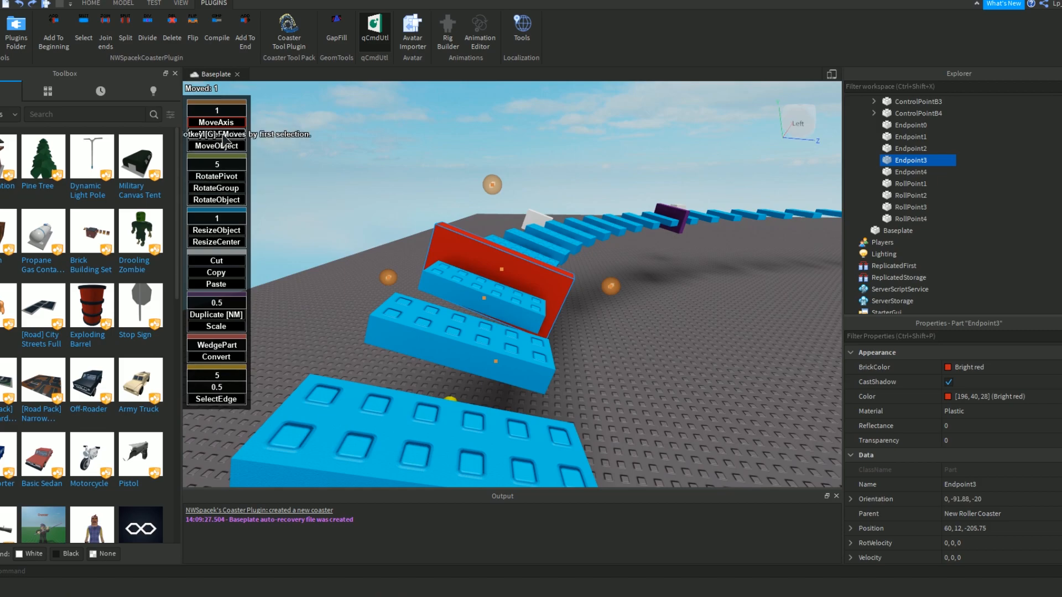
Raise Endpoint3 in the middle of the U-turn 6 studs along its own banked axis.
{"action": "right_click_drag", "start_coordinate": [580, 270], "coordinate": [579, 270]}
{"action": "left_click_drag", "start_coordinate": [480, 223], "coordinate": [508, 136]}
{"action": "right_click_drag", "start_coordinate": [539, 168], "coordinate": [593, 174]}
{"action": "key", "text": "s"}
{"action": "key", "text": "a"}
{"action": "left_click", "coordinate": [539, 168]}
{"action": "key", "text": "s"}
{"action": "key", "text": "w"}
Add a new track section after Endpoint4 at the far end of the U-turn.
{"action": "key", "text": "w"}
{"action": "key", "text": "w"}
{"action": "left_click", "coordinate": [520, 324]}
{"action": "right_click_drag", "start_coordinate": [466, 272], "coordinate": [466, 272]}
{"action": "right_click_drag", "start_coordinate": [548, 225], "coordinate": [515, 253]}
{"action": "key", "text": "w"}
{"action": "key", "text": "s"}
{"action": "left_click", "coordinate": [518, 258]}
{"action": "left_click", "coordinate": [244, 39]}
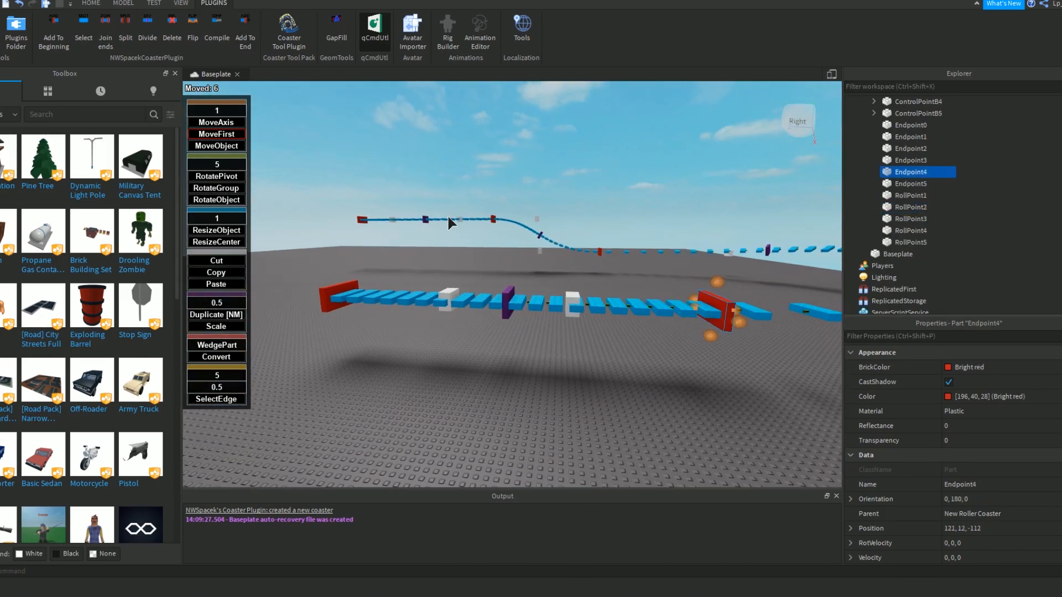
Pitch Endpoint5, the new section's red endpoint, to 25 degrees and raise it 9 studs to 121, 21, -52.
{"action": "right_click_drag", "start_coordinate": [359, 243], "coordinate": [382, 240]}
{"action": "key", "text": "a"}
{"action": "left_click_drag", "start_coordinate": [521, 284], "coordinate": [529, 317]}
{"action": "left_click", "coordinate": [217, 122]}
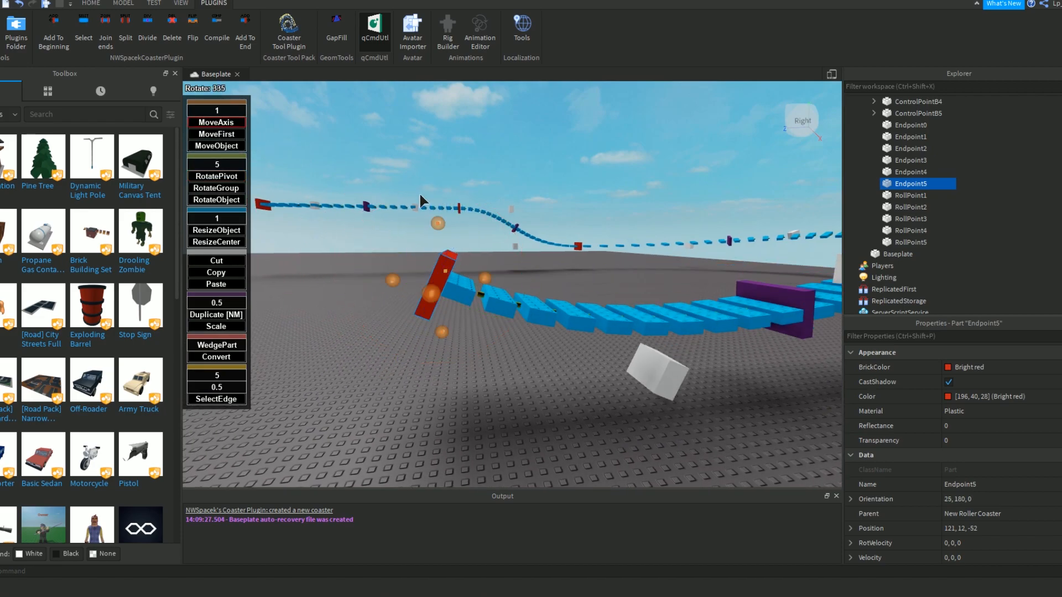
{"action": "left_click_drag", "start_coordinate": [439, 224], "coordinate": [476, 116]}
{"action": "right_click_drag", "start_coordinate": [576, 207], "coordinate": [573, 214]}
{"action": "key", "text": "s"}
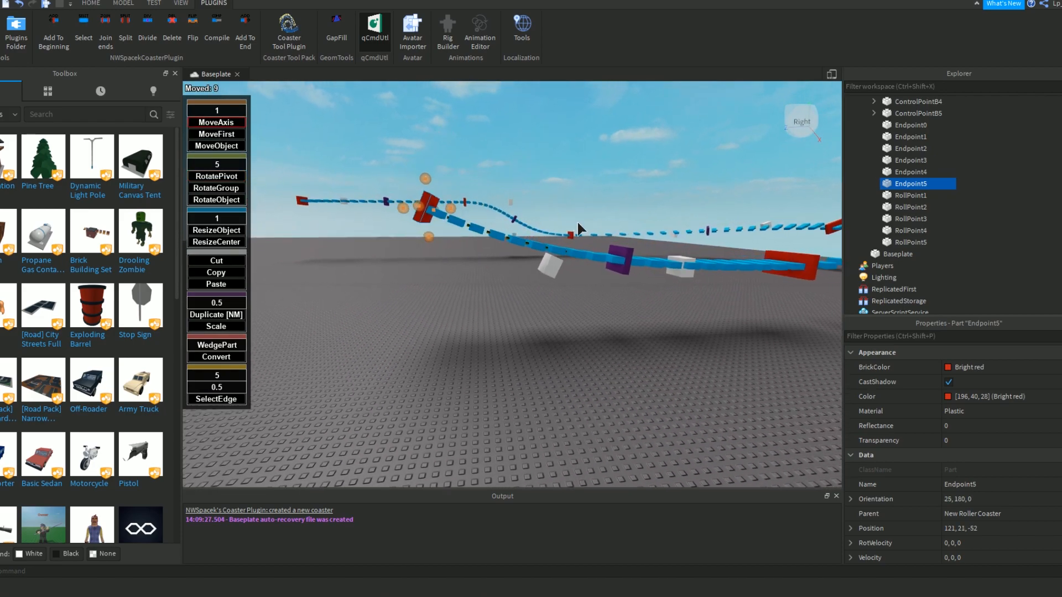
Move Endpoint5 19 studs back along the track to 121, 21, -71.
{"action": "left_click_drag", "start_coordinate": [434, 231], "coordinate": [515, 232]}
{"action": "left_click", "coordinate": [574, 214]}
{"action": "right_click_drag", "start_coordinate": [576, 213], "coordinate": [574, 218]}
{"action": "key", "text": "d"}
{"action": "left_click", "coordinate": [458, 209]}
{"action": "key", "text": "a"}
{"action": "right_click_drag", "start_coordinate": [458, 210], "coordinate": [470, 196]}
Pitch Endpoint5 to 30 degrees and raise it 1 stud to a height of 22.
{"action": "left_click", "coordinate": [216, 176]}
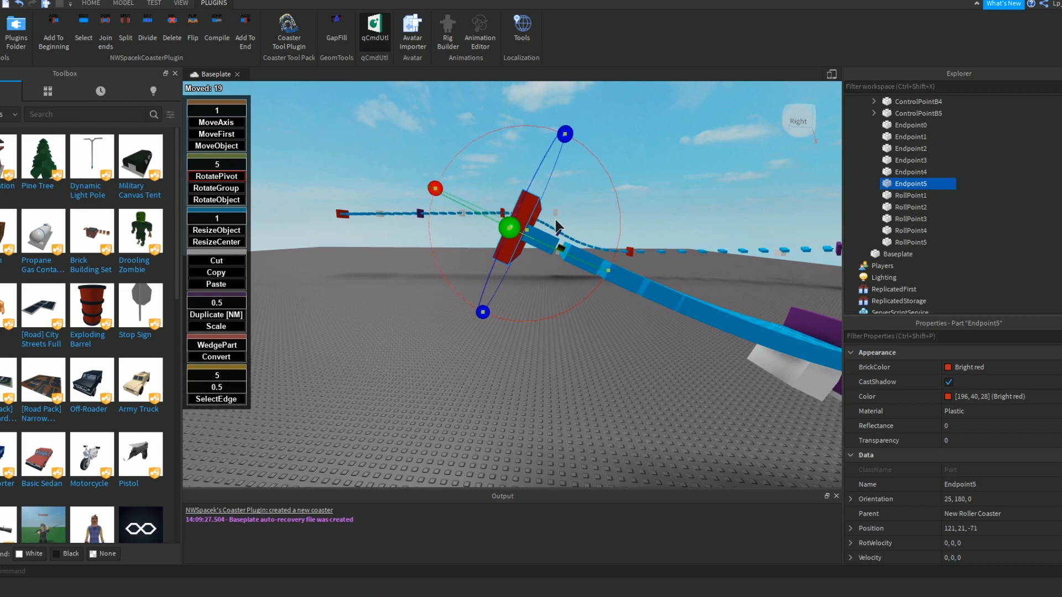
{"action": "left_click_drag", "start_coordinate": [433, 191], "coordinate": [442, 187]}
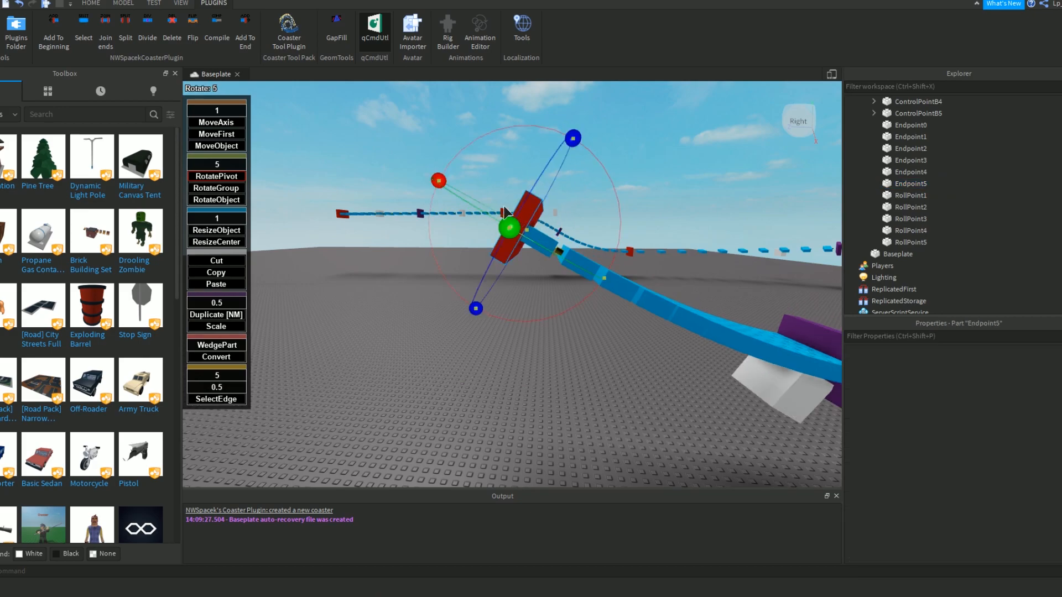
{"action": "left_click", "coordinate": [229, 138]}
{"action": "left_click", "coordinate": [230, 124]}
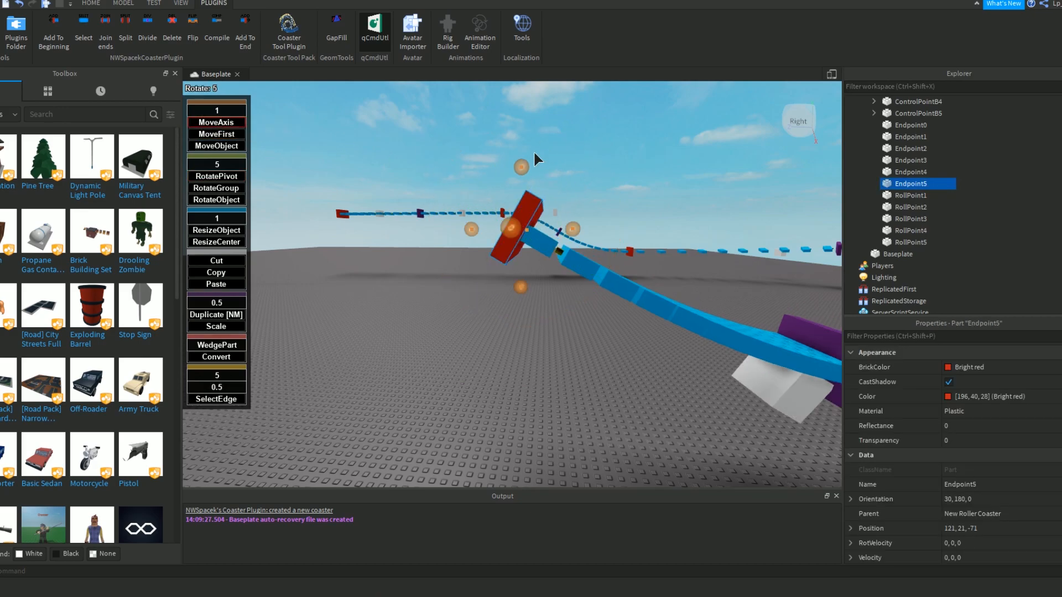
{"action": "left_click_drag", "start_coordinate": [520, 171], "coordinate": [528, 147]}
{"action": "left_click", "coordinate": [587, 161]}
{"action": "right_click_drag", "start_coordinate": [588, 162], "coordinate": [589, 163]}
{"action": "key", "text": "s"}
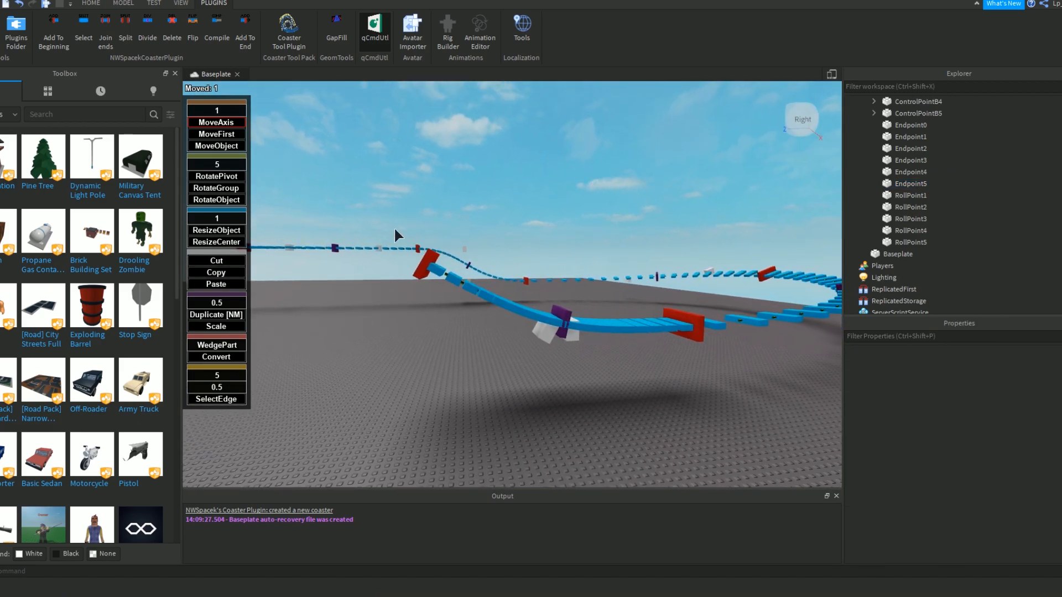
Extend the track past Endpoint5 with three more sections to form a straight climbing lift hill.
{"action": "left_click", "coordinate": [429, 253]}
{"action": "right_click_drag", "start_coordinate": [430, 252], "coordinate": [425, 212]}
{"action": "key", "text": "d"}
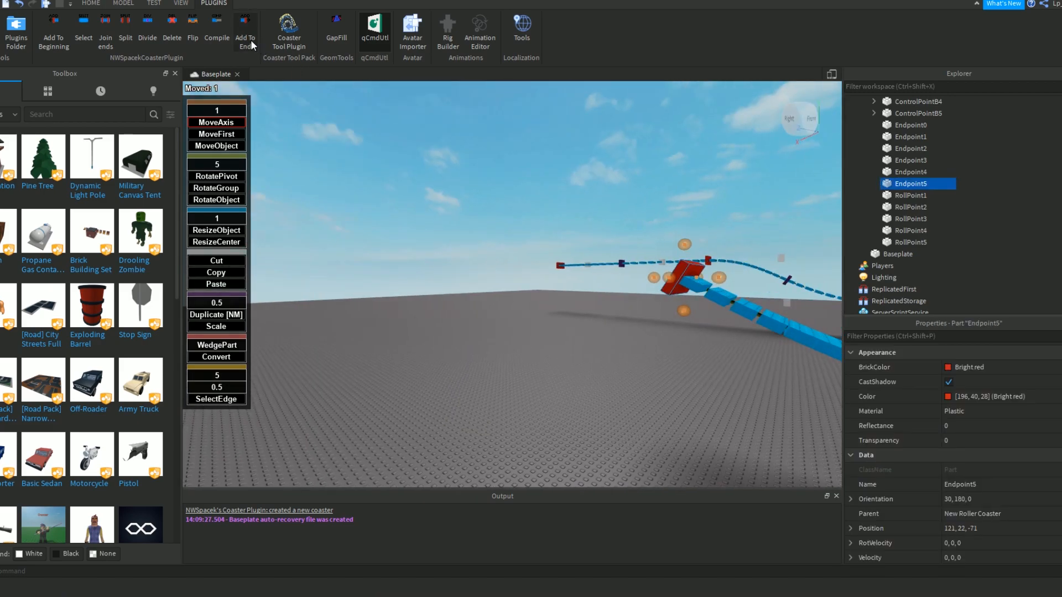
{"action": "left_click", "coordinate": [245, 41]}
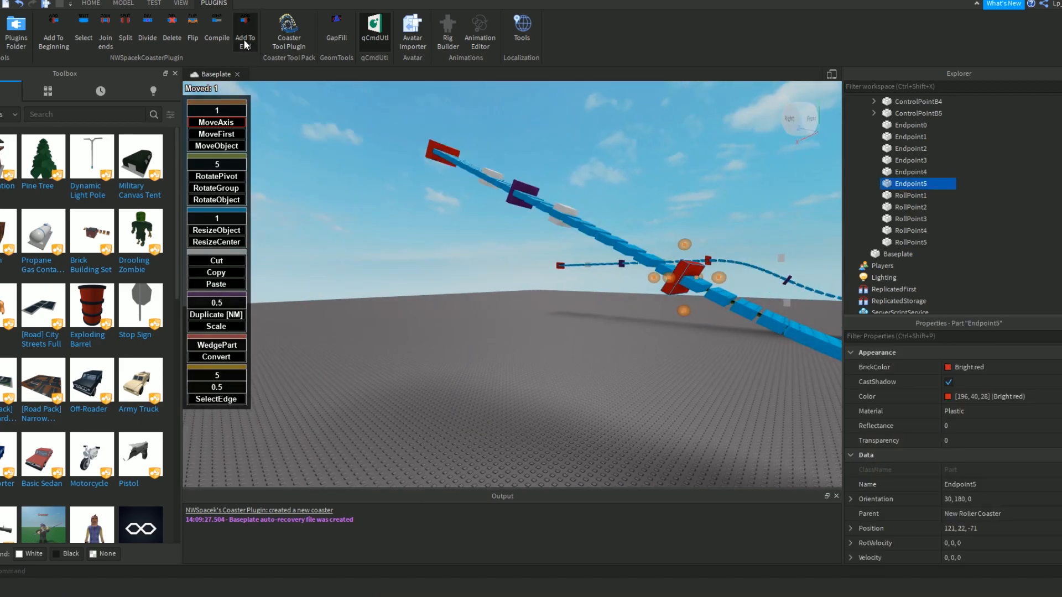
{"action": "left_click", "coordinate": [245, 44]}
{"action": "left_click", "coordinate": [245, 44]}
{"action": "scroll", "coordinate": [633, 244], "scroll_direction": "down", "scroll_amount": 5}
{"action": "right_click_drag", "start_coordinate": [590, 231], "coordinate": [576, 305]}
{"action": "key", "text": "a"}
{"action": "key", "text": "w"}
{"action": "key", "text": "a"}
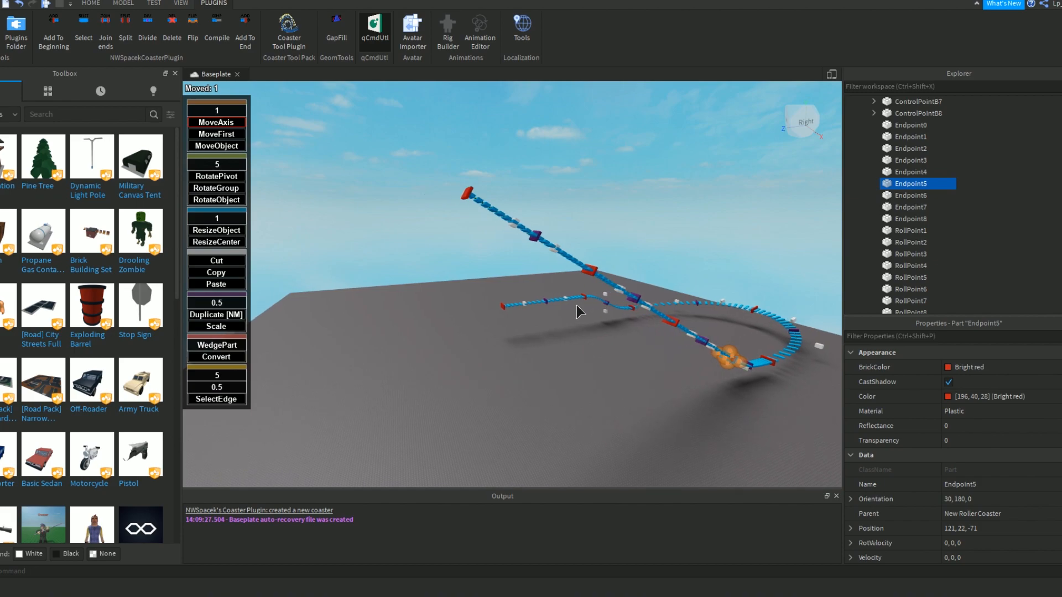
{"action": "left_click", "coordinate": [576, 305]}
{"action": "right_click_drag", "start_coordinate": [565, 303], "coordinate": [531, 293]}
{"action": "key", "text": "w"}
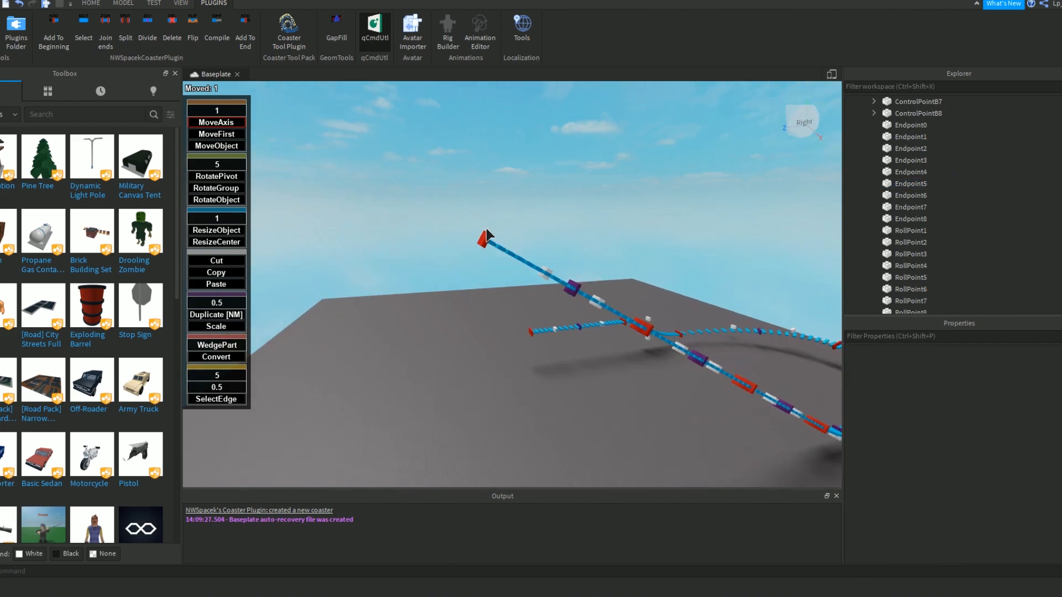
Rotate Endpoint8 at the top of the lift hill by 30 degrees with RotateGroup so it sits level.
{"action": "left_click", "coordinate": [489, 250]}
{"action": "key", "text": "w"}
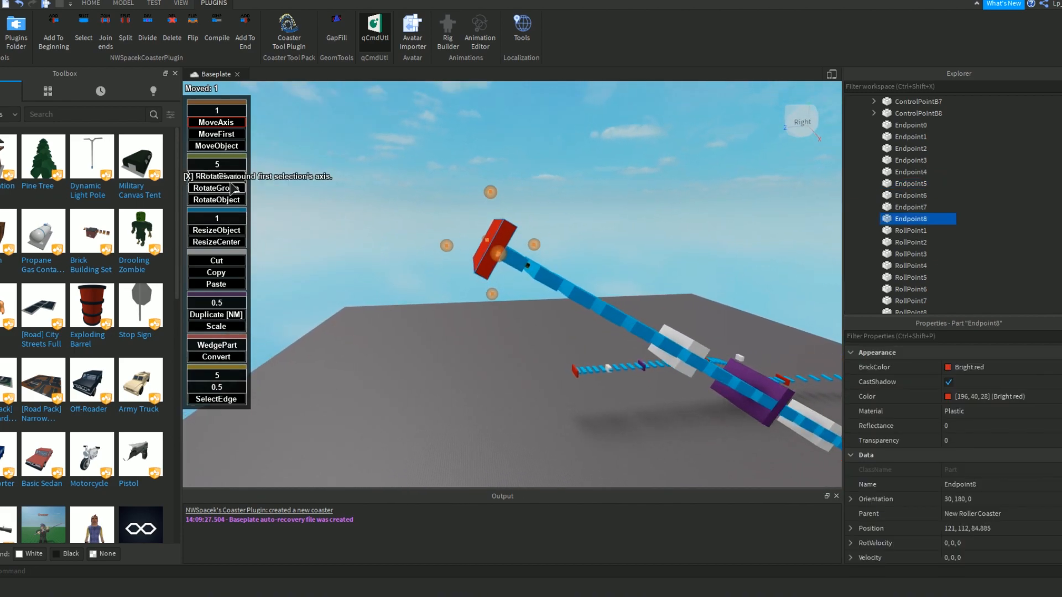
{"action": "left_click", "coordinate": [216, 188]}
{"action": "key", "text": "w"}
{"action": "left_click_drag", "start_coordinate": [649, 270], "coordinate": [588, 201]}
{"action": "left_click", "coordinate": [636, 224]}
{"action": "right_click_drag", "start_coordinate": [637, 223], "coordinate": [645, 230]}
{"action": "key", "text": "s"}
{"action": "key", "text": "d"}
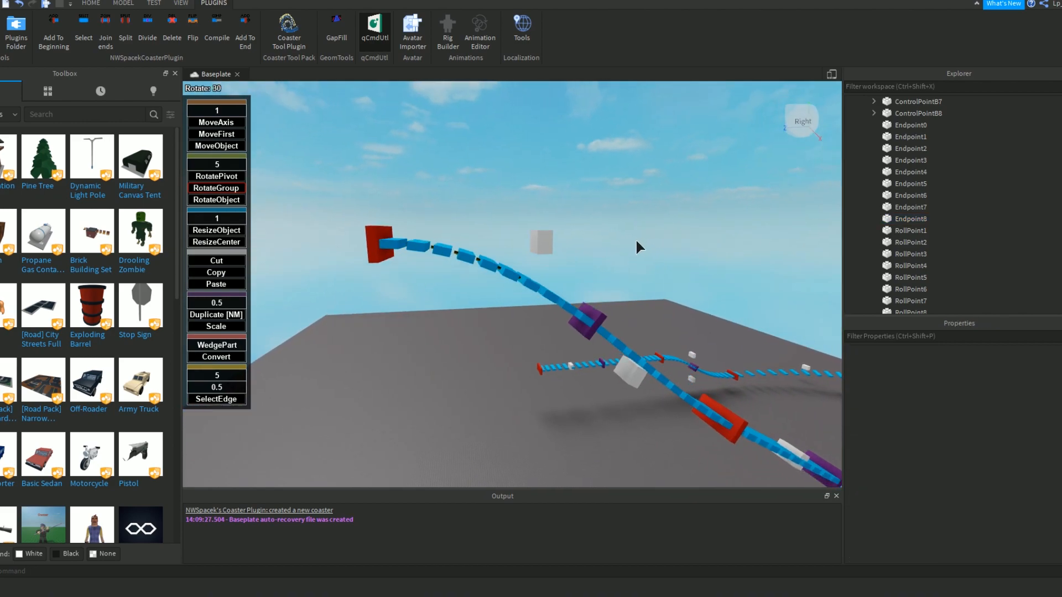
Lower the lift hill's top endpoint, Endpoint8, by 7 studs with MoveAxis to smooth the crest.
{"action": "key", "text": "q"}
{"action": "key", "text": "s"}
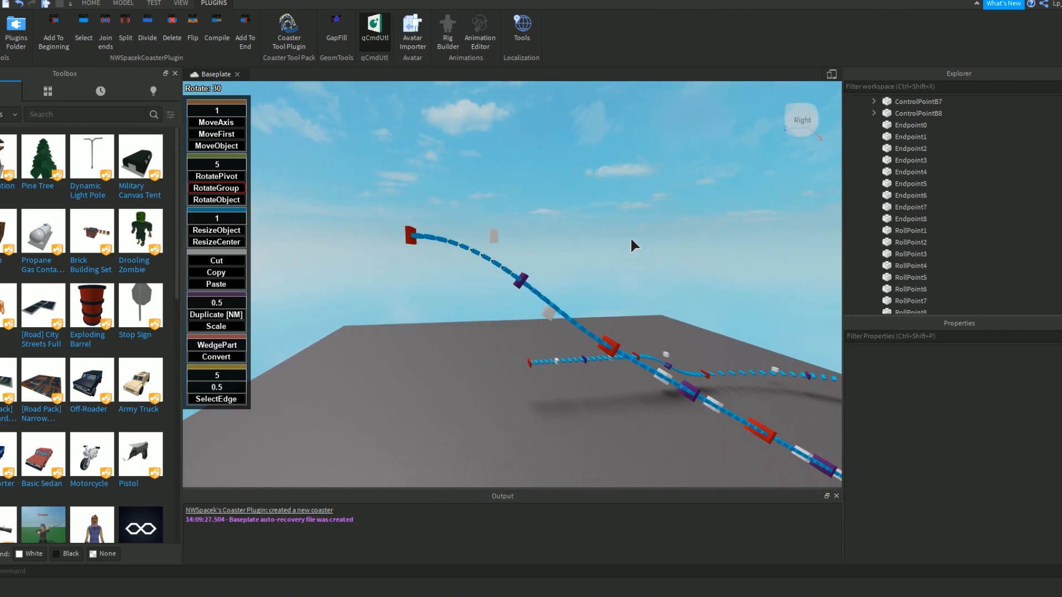
{"action": "key", "text": "w"}
{"action": "right_click_drag", "start_coordinate": [622, 398], "coordinate": [621, 398]}
{"action": "key", "text": "w"}
{"action": "key", "text": "w"}
{"action": "key", "text": "s"}
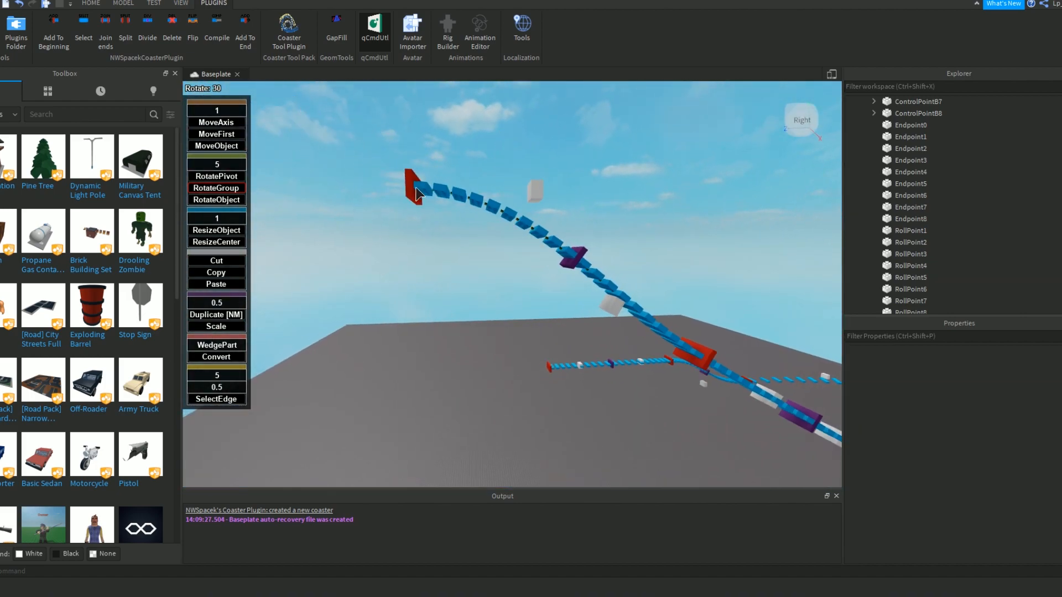
{"action": "left_click", "coordinate": [415, 190]}
{"action": "left_click", "coordinate": [216, 122]}
{"action": "left_click_drag", "start_coordinate": [414, 166], "coordinate": [419, 213]}
{"action": "key", "text": "d"}
{"action": "left_click", "coordinate": [562, 243]}
{"action": "right_click_drag", "start_coordinate": [562, 243], "coordinate": [561, 243]}
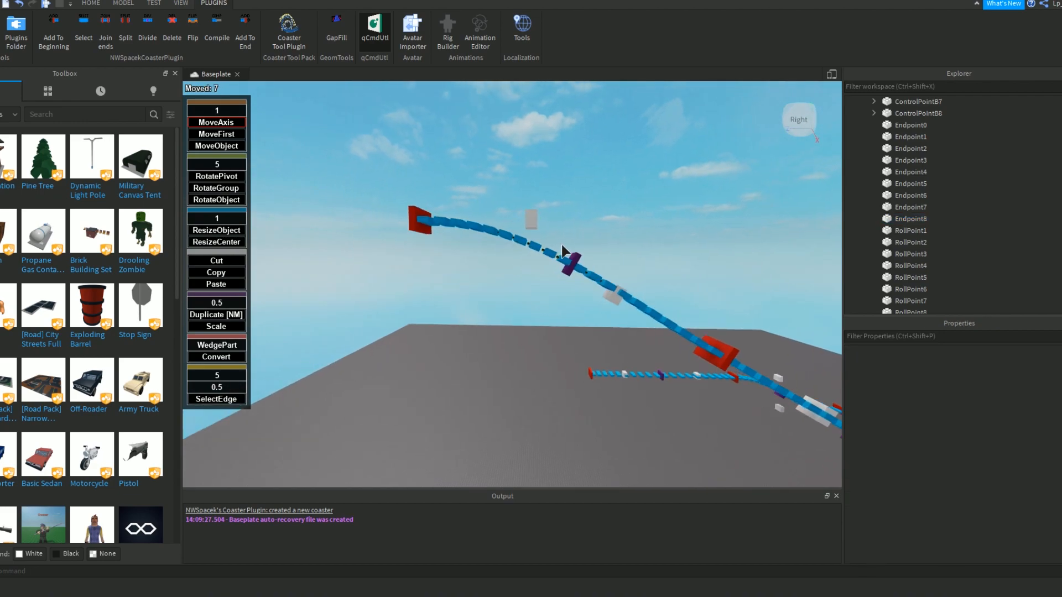
Examine the lift hill's crest and the rest of the track from several sides.
{"action": "key", "text": "d"}
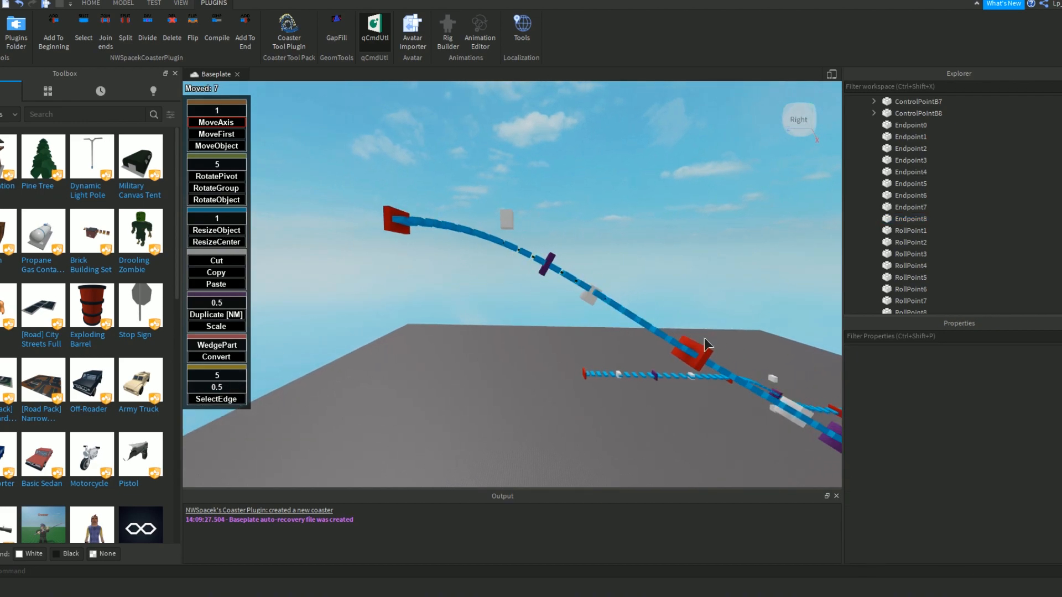
{"action": "key", "text": "d"}
{"action": "right_click_drag", "start_coordinate": [699, 307], "coordinate": [699, 307]}
{"action": "key", "text": "w"}
{"action": "key", "text": "s"}
{"action": "key", "text": "a"}
{"action": "key", "text": "d"}
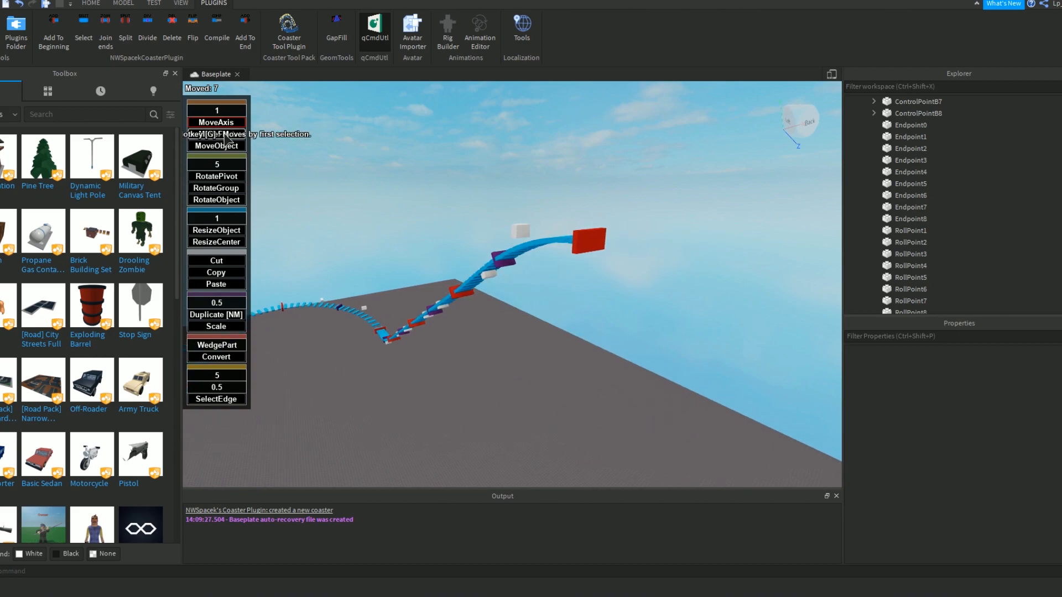
{"action": "key", "text": "w"}
{"action": "right_click_drag", "start_coordinate": [445, 199], "coordinate": [445, 199]}
{"action": "key", "text": "s"}
{"action": "key", "text": "w"}
{"action": "right_click_drag", "start_coordinate": [538, 305], "coordinate": [537, 305]}
{"action": "key", "text": "s"}
{"action": "key", "text": "d"}
{"action": "key", "text": "s"}
{"action": "key", "text": "a"}
{"action": "right_click_drag", "start_coordinate": [533, 296], "coordinate": [532, 295]}
{"action": "key", "text": "w"}
{"action": "key", "text": "w"}
{"action": "key", "text": "d"}
{"action": "key", "text": "w"}
{"action": "left_click", "coordinate": [528, 314]}
{"action": "key", "text": "d"}
{"action": "right_click_drag", "start_coordinate": [327, 188], "coordinate": [327, 189]}
{"action": "key", "text": "w"}
{"action": "right_click_drag", "start_coordinate": [553, 199], "coordinate": [553, 200]}
{"action": "key", "text": "s"}
{"action": "key", "text": "d"}
{"action": "key", "text": "w"}
{"action": "key", "text": "s"}
{"action": "key", "text": "w"}
{"action": "key", "text": "a"}
{"action": "left_click", "coordinate": [531, 299]}
{"action": "right_click_drag", "start_coordinate": [534, 299], "coordinate": [534, 299]}
Add a section past Endpoint8 and move its Endpoint9 down 92 studs and 99 studs forward to form the main drop.
{"action": "key", "text": "w"}
{"action": "left_click", "coordinate": [245, 33]}
{"action": "right_click_drag", "start_coordinate": [434, 182], "coordinate": [433, 182]}
{"action": "key", "text": "w"}
{"action": "key", "text": "a"}
{"action": "left_click", "coordinate": [335, 236]}
{"action": "left_click", "coordinate": [358, 232]}
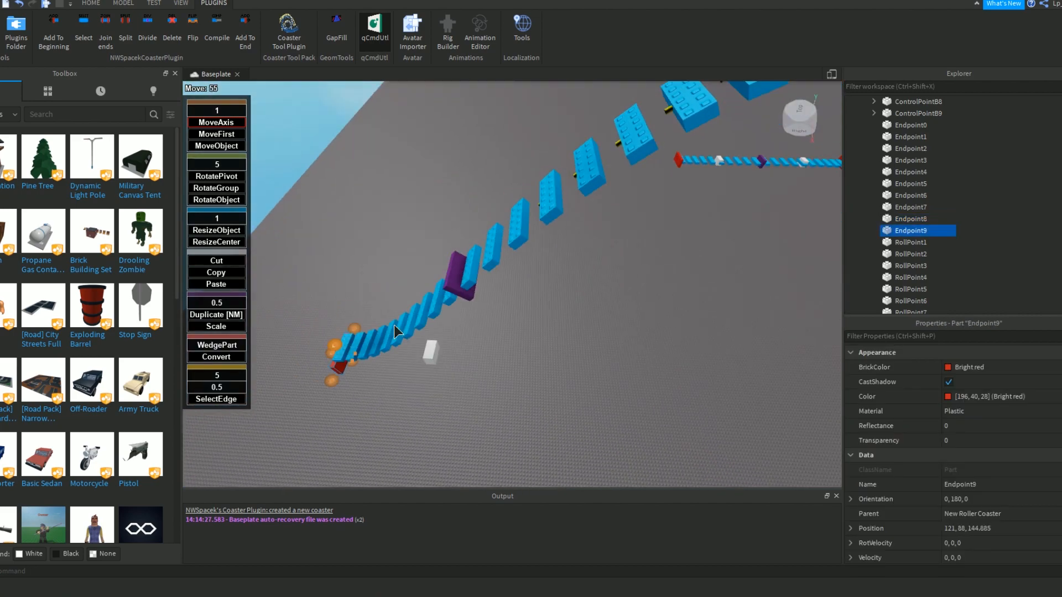
{"action": "key", "text": "w"}
{"action": "right_click_drag", "start_coordinate": [374, 330], "coordinate": [359, 313]}
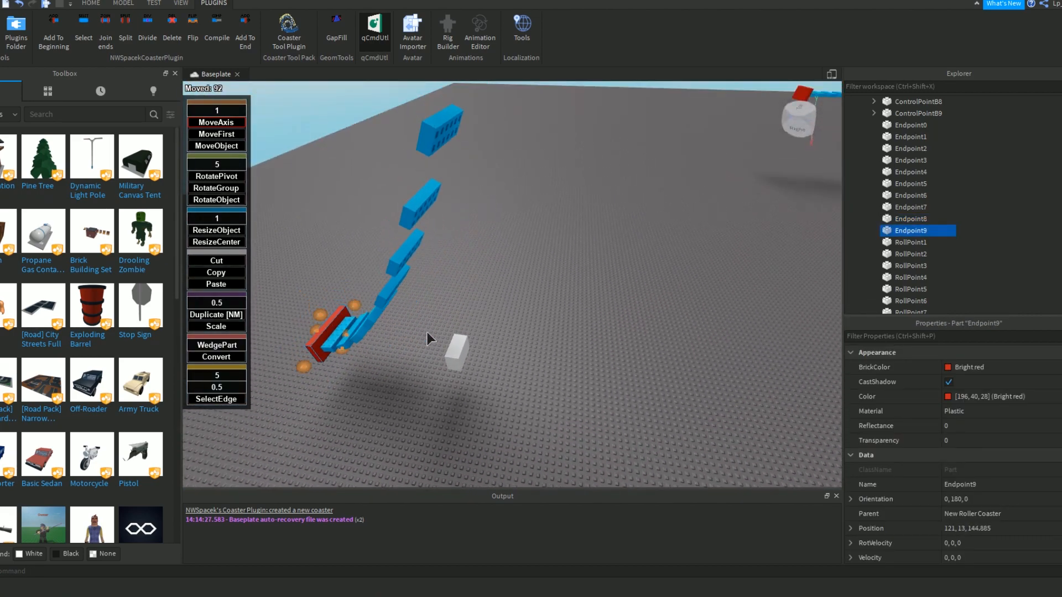
{"action": "right_click_drag", "start_coordinate": [298, 326], "coordinate": [298, 326]}
{"action": "key", "text": "s"}
Move ControlPointB9 124 studs back along the track to 121, 13, 99.885, beneath the crest.
{"action": "left_click", "coordinate": [374, 245]}
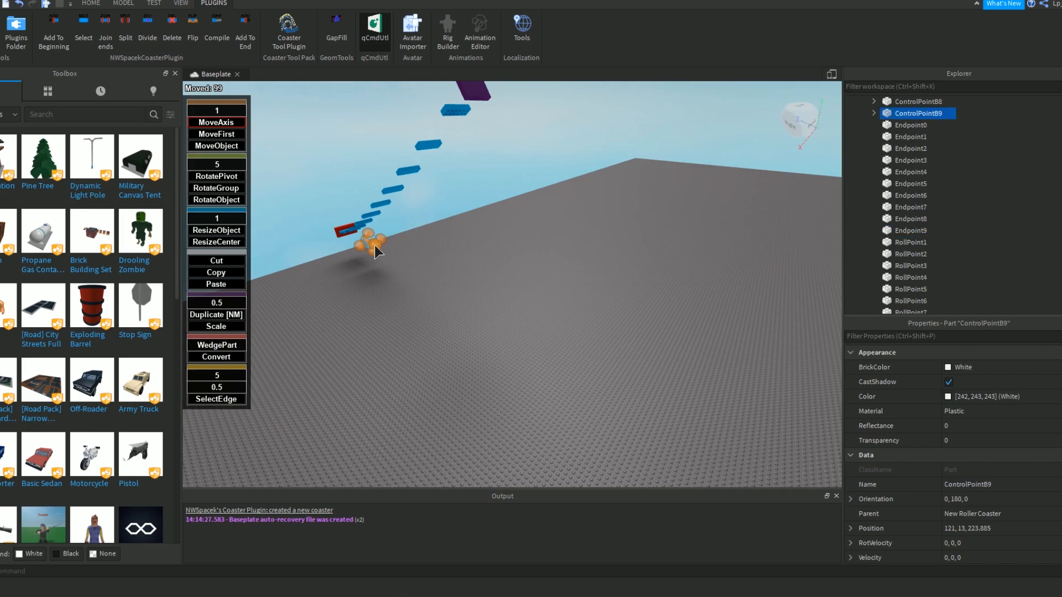
{"action": "right_click_drag", "start_coordinate": [448, 274], "coordinate": [448, 274]}
{"action": "key", "text": "a"}
{"action": "right_click_drag", "start_coordinate": [549, 306], "coordinate": [535, 307]}
{"action": "key", "text": "s"}
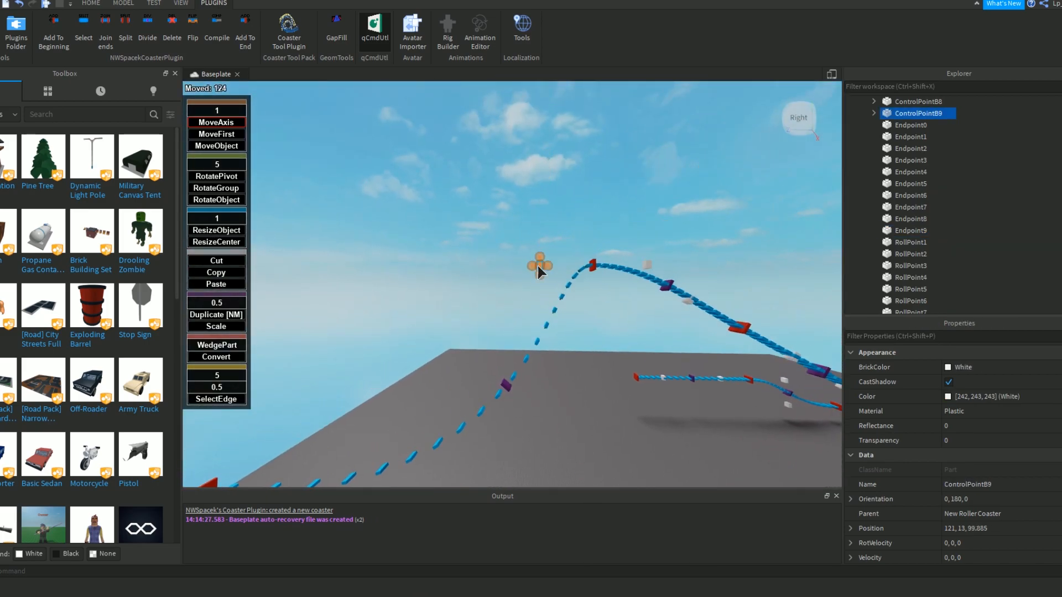
Move the drop's upper control point, ControlPointA9, 55 studs forward, away from the crest.
{"action": "left_click", "coordinate": [537, 264]}
{"action": "left_click_drag", "start_coordinate": [531, 264], "coordinate": [405, 264]}
{"action": "left_click", "coordinate": [608, 356]}
{"action": "right_click_drag", "start_coordinate": [608, 356], "coordinate": [609, 356]}
{"action": "key", "text": "s"}
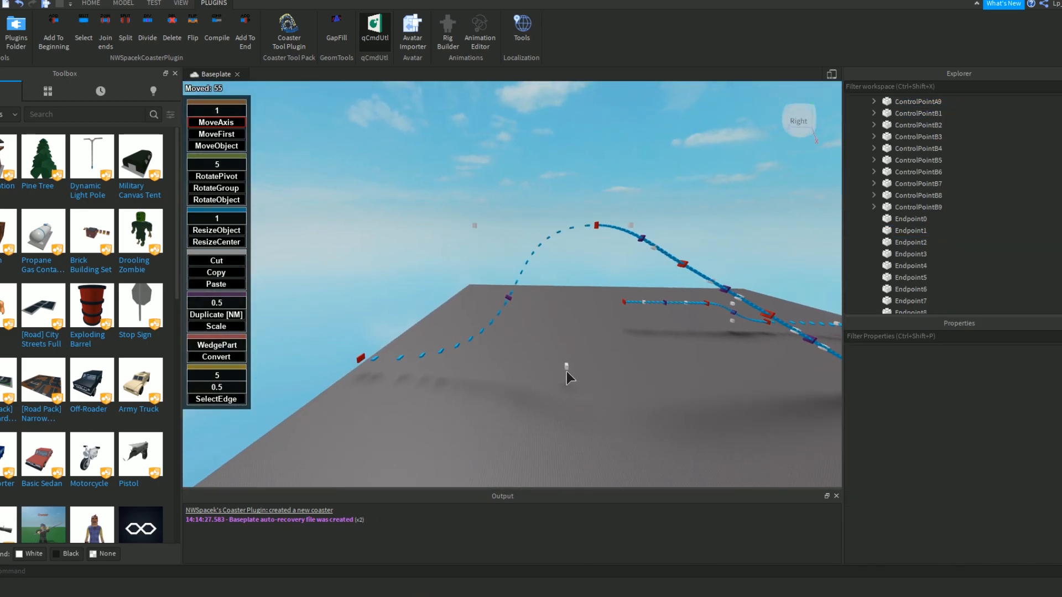
Fine-tune ControlPointA9 and ControlPointB9 along the track direction to reshape the main drop's curve.
{"action": "left_click_drag", "start_coordinate": [474, 224], "coordinate": [497, 224]}
{"action": "left_click", "coordinate": [581, 374]}
{"action": "left_click_drag", "start_coordinate": [567, 369], "coordinate": [599, 367]}
{"action": "left_click", "coordinate": [655, 364]}
{"action": "left_click", "coordinate": [492, 224]}
{"action": "left_click_drag", "start_coordinate": [500, 223], "coordinate": [507, 223]}
{"action": "left_click", "coordinate": [560, 319]}
Lower Endpoint8 at the crest by 1 stud to 121, 104, 84.885.
{"action": "key", "text": "w"}
{"action": "key", "text": "d"}
{"action": "key", "text": "a"}
{"action": "right_click_drag", "start_coordinate": [608, 355], "coordinate": [610, 361]}
{"action": "key", "text": "w"}
{"action": "key", "text": "d"}
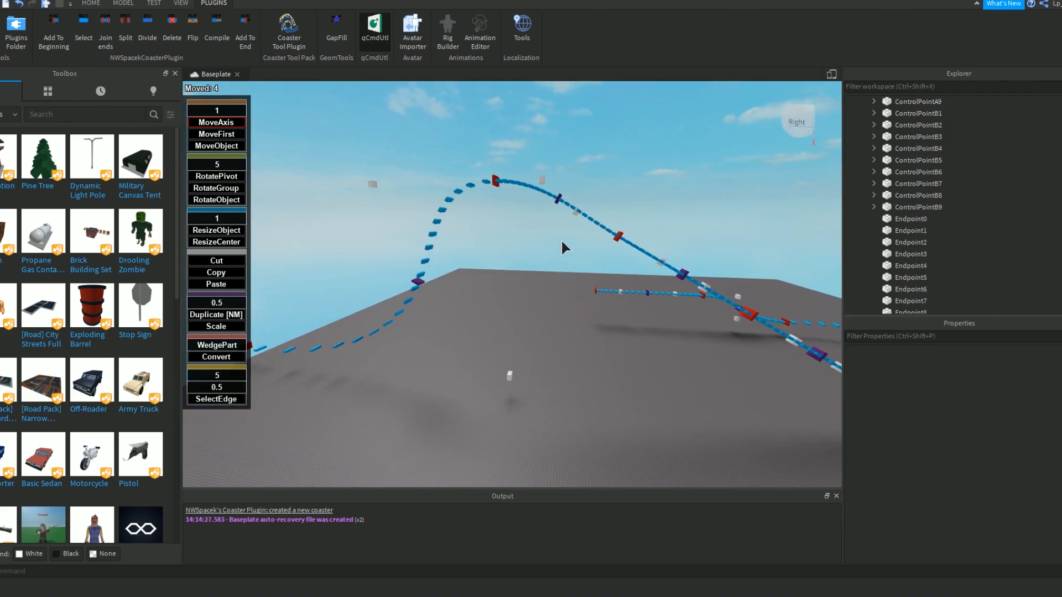
{"action": "left_click", "coordinate": [496, 181]}
{"action": "left_click_drag", "start_coordinate": [497, 175], "coordinate": [499, 170]}
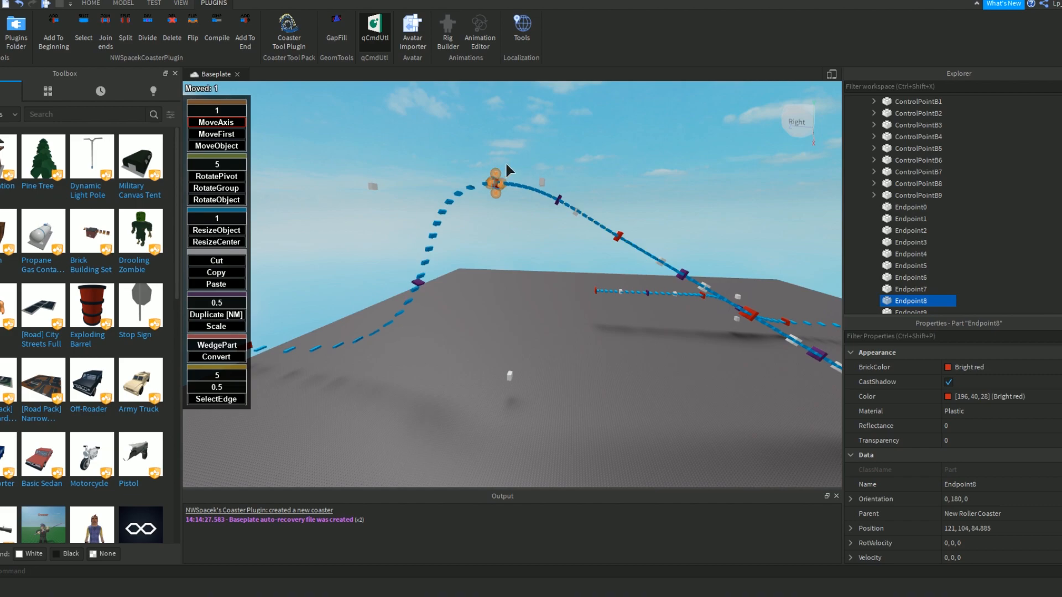
{"action": "left_click", "coordinate": [605, 186]}
{"action": "right_click_drag", "start_coordinate": [606, 186], "coordinate": [607, 187]}
Add a new track section past Endpoint9 at the bottom of the drop.
{"action": "key", "text": "s"}
{"action": "key", "text": "a"}
{"action": "key", "text": "s"}
{"action": "key", "text": "a"}
{"action": "right_click_drag", "start_coordinate": [519, 326], "coordinate": [518, 291]}
{"action": "key", "text": "w"}
{"action": "key", "text": "a"}
{"action": "left_click", "coordinate": [500, 294]}
{"action": "left_click", "coordinate": [247, 32]}
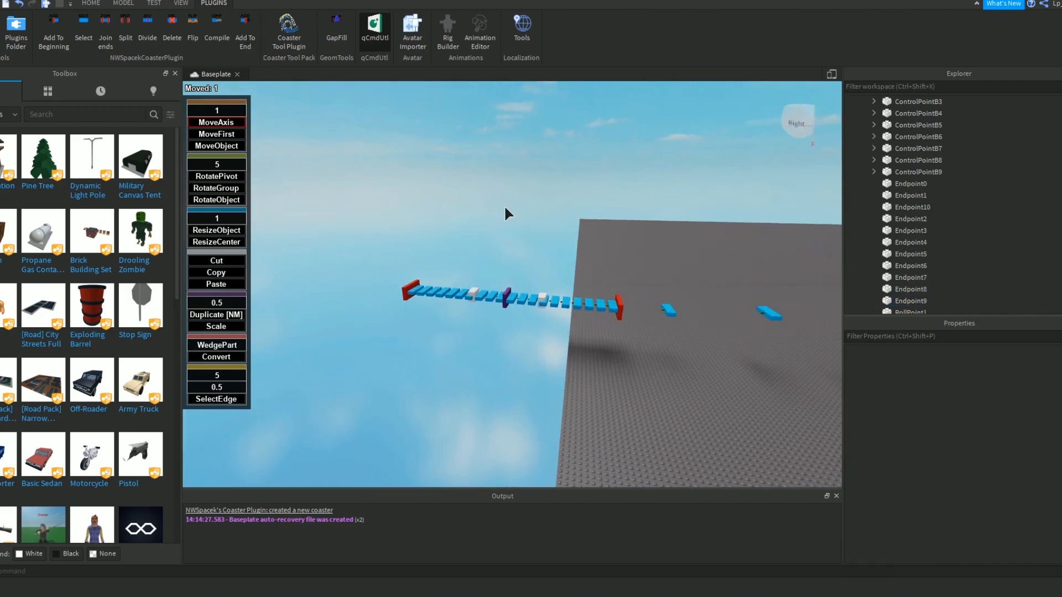
Move Endpoint10, the new section's far endpoint, 172 studs forward along the track.
{"action": "left_click", "coordinate": [415, 289]}
{"action": "key", "text": "w"}
{"action": "right_click_drag", "start_coordinate": [391, 289], "coordinate": [391, 289]}
{"action": "left_click_drag", "start_coordinate": [392, 289], "coordinate": [310, 262]}
{"action": "left_click", "coordinate": [395, 292]}
{"action": "right_click_drag", "start_coordinate": [395, 292], "coordinate": [395, 292]}
{"action": "key", "text": "a"}
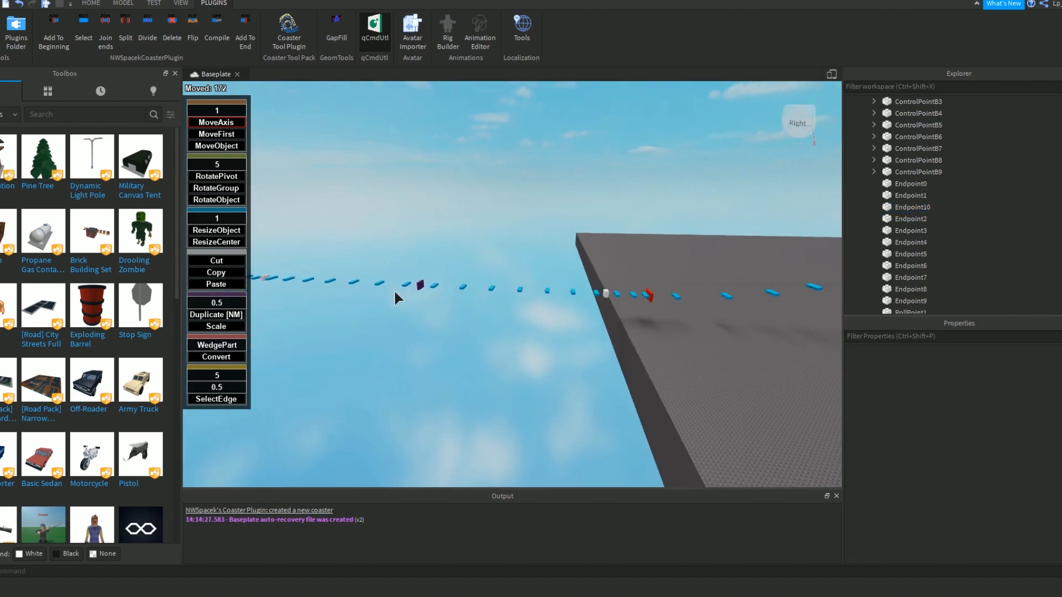
Split the long section at RollPoint10 and raise the new middle endpoint 45 studs to form a hill.
{"action": "left_click", "coordinate": [485, 286]}
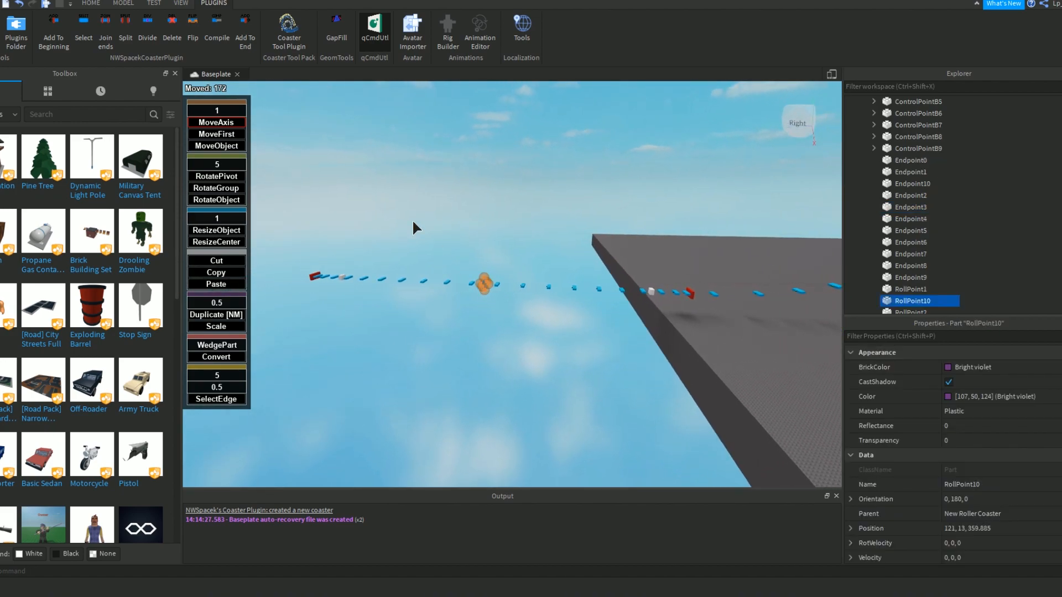
{"action": "left_click", "coordinate": [143, 36]}
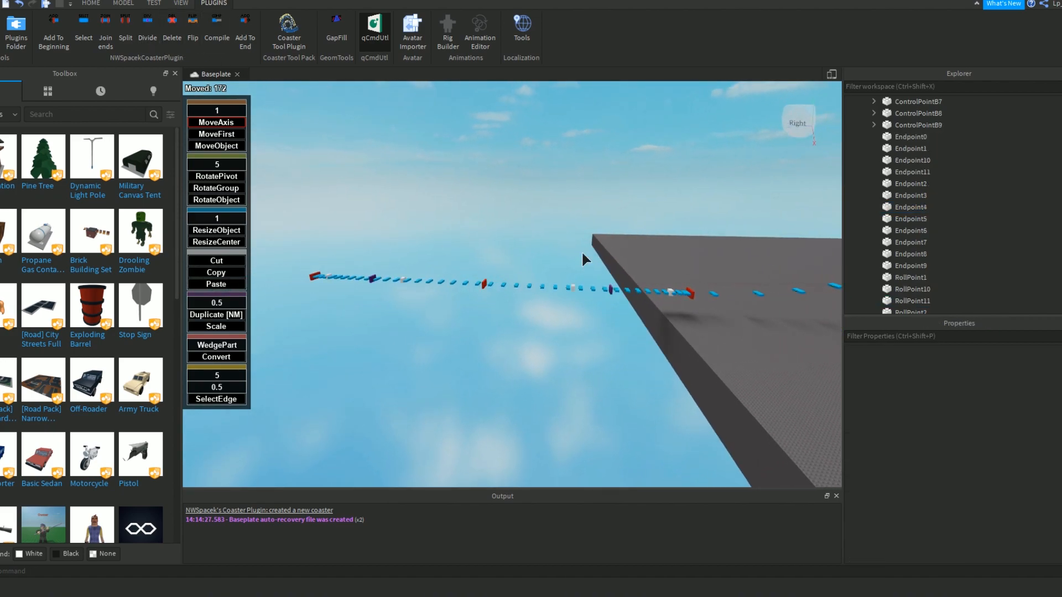
{"action": "left_click", "coordinate": [485, 286]}
{"action": "left_click_drag", "start_coordinate": [486, 285], "coordinate": [482, 200]}
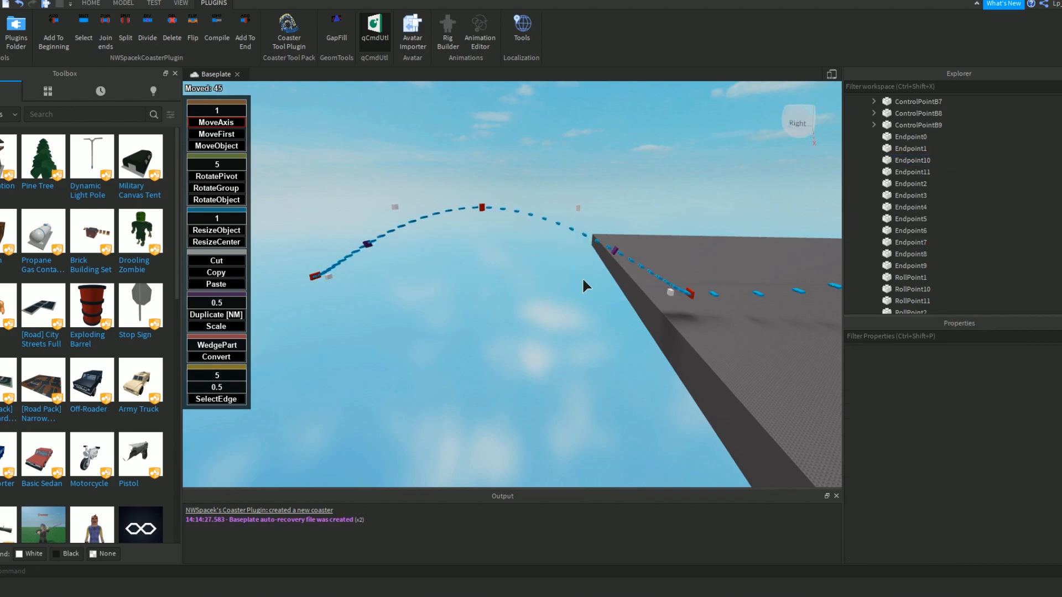
Pull the hill's two lower control points inward toward its centre, moving the far one 44 studs.
{"action": "left_click_drag", "start_coordinate": [667, 293], "coordinate": [569, 327]}
{"action": "left_click_drag", "start_coordinate": [327, 274], "coordinate": [520, 325]}
{"action": "right_click_drag", "start_coordinate": [609, 341], "coordinate": [612, 341]}
{"action": "key", "text": "w"}
{"action": "key", "text": "s"}
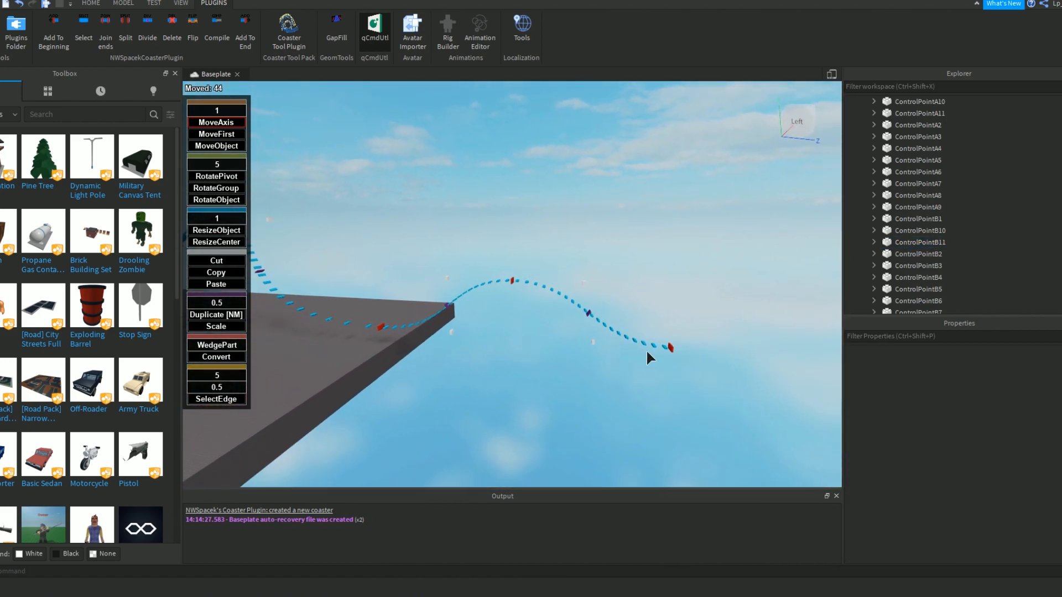
Raise the hill's peak endpoint and readjust the surrounding control points to make the hill taller.
{"action": "key", "text": "d"}
{"action": "left_click", "coordinate": [494, 279]}
{"action": "left_click_drag", "start_coordinate": [493, 276], "coordinate": [500, 228]}
{"action": "left_click", "coordinate": [502, 226]}
{"action": "right_click_drag", "start_coordinate": [598, 266], "coordinate": [634, 265]}
{"action": "key", "text": "d"}
{"action": "key", "text": "w"}
{"action": "left_click", "coordinate": [550, 326]}
{"action": "left_click_drag", "start_coordinate": [530, 294], "coordinate": [531, 379]}
{"action": "left_click", "coordinate": [639, 323]}
{"action": "key", "text": "s"}
{"action": "right_click_drag", "start_coordinate": [639, 323], "coordinate": [641, 326]}
{"action": "key", "text": "d"}
{"action": "key", "text": "q"}
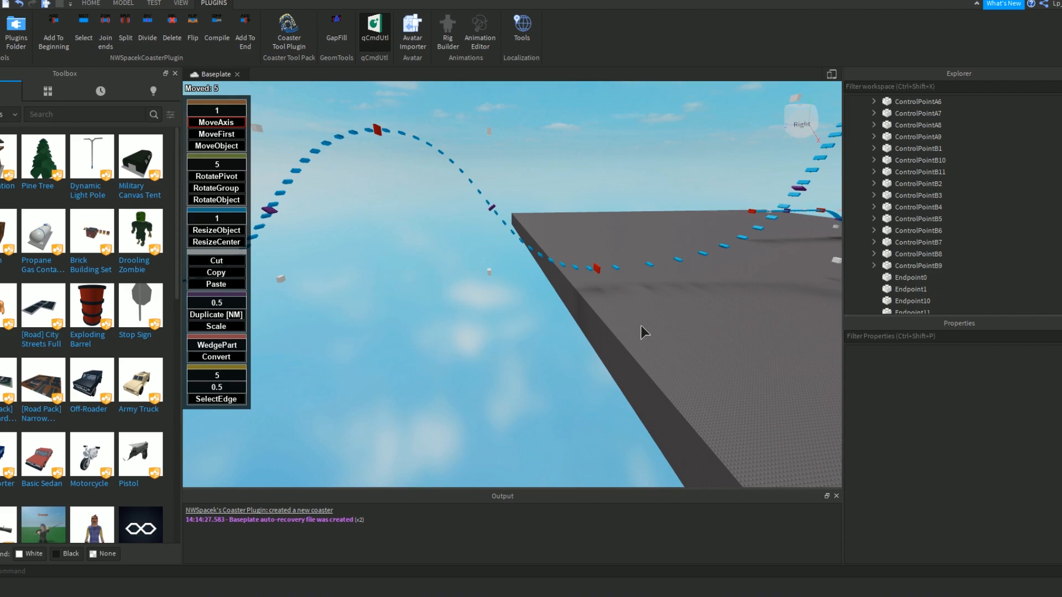
Move Endpoint11 at the hill's far end 57 studs forward to 121, 13, 532.885.
{"action": "right_click_drag", "start_coordinate": [670, 310], "coordinate": [662, 303]}
{"action": "key", "text": "a"}
{"action": "key", "text": "w"}
{"action": "right_click_drag", "start_coordinate": [404, 248], "coordinate": [433, 259]}
{"action": "key", "text": "s"}
{"action": "left_click", "coordinate": [427, 259]}
{"action": "left_click_drag", "start_coordinate": [431, 258], "coordinate": [326, 259]}
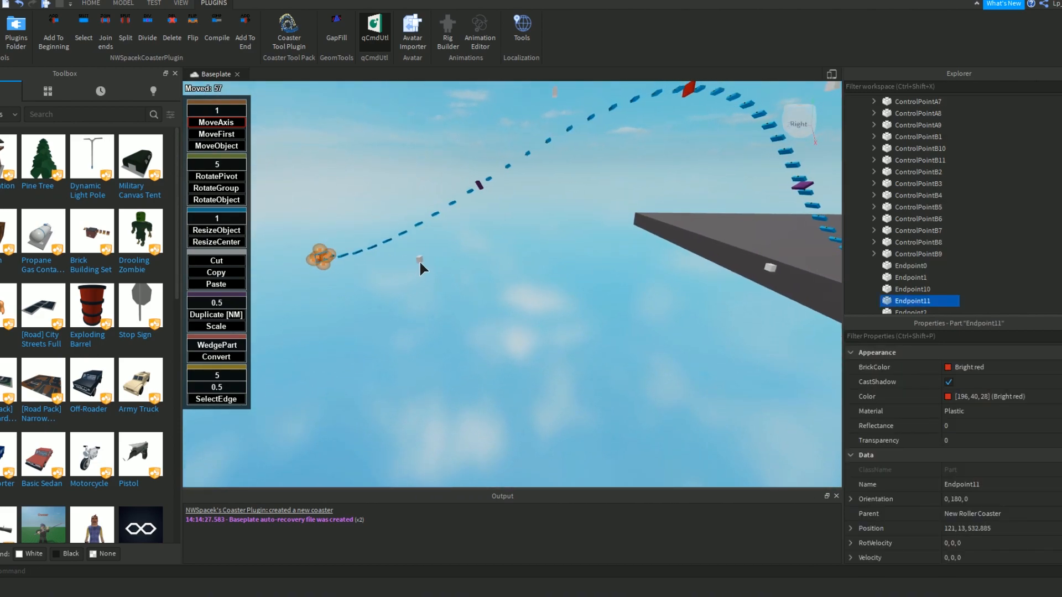
Move the lower control point beside Endpoint11 back along the track toward the hill.
{"action": "left_click", "coordinate": [420, 260]}
{"action": "left_click_drag", "start_coordinate": [429, 261], "coordinate": [578, 263]}
{"action": "left_click", "coordinate": [608, 265]}
{"action": "right_click_drag", "start_coordinate": [609, 265], "coordinate": [569, 290]}
{"action": "key", "text": "s"}
{"action": "key", "text": "d"}
{"action": "key", "text": "a"}
{"action": "key", "text": "w"}
{"action": "key", "text": "s"}
Move the upper control point on the hill's far side 16 studs away from the peak.
{"action": "left_click", "coordinate": [436, 142]}
{"action": "left_click_drag", "start_coordinate": [442, 142], "coordinate": [410, 143]}
{"action": "left_click", "coordinate": [429, 158]}
{"action": "key", "text": "s"}
{"action": "right_click_drag", "start_coordinate": [455, 184], "coordinate": [505, 198]}
{"action": "key", "text": "d"}
{"action": "right_click_drag", "start_coordinate": [462, 224], "coordinate": [462, 225]}
{"action": "key", "text": "w"}
{"action": "key", "text": "e"}
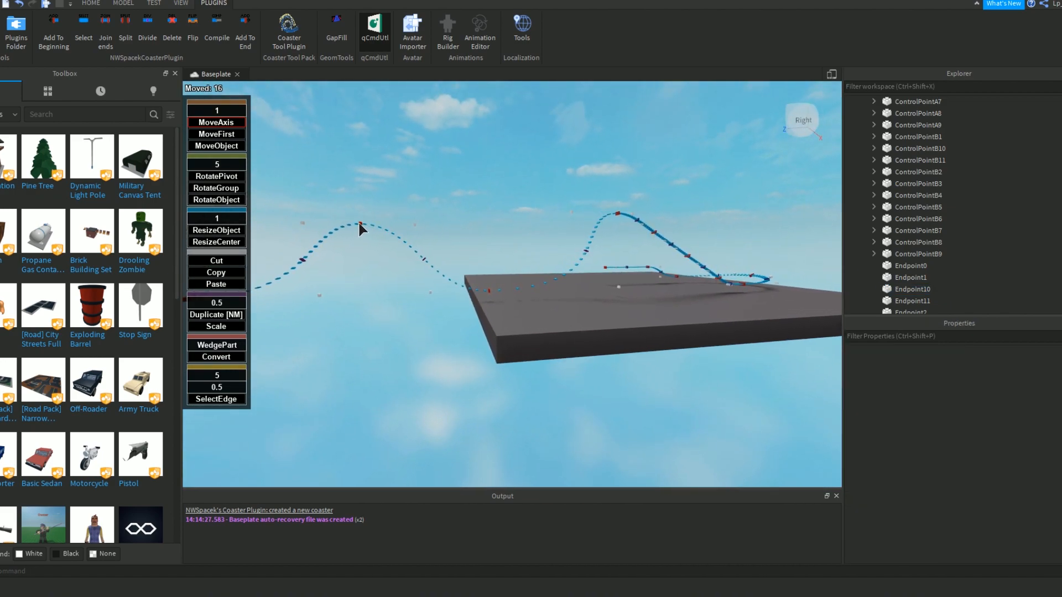
Shift the airtime hill's peak endpoint by 6 studs.
{"action": "left_click_drag", "start_coordinate": [360, 224], "coordinate": [362, 221]}
{"action": "key", "text": "a"}
{"action": "right_click_drag", "start_coordinate": [404, 207], "coordinate": [404, 207]}
{"action": "key", "text": "w"}
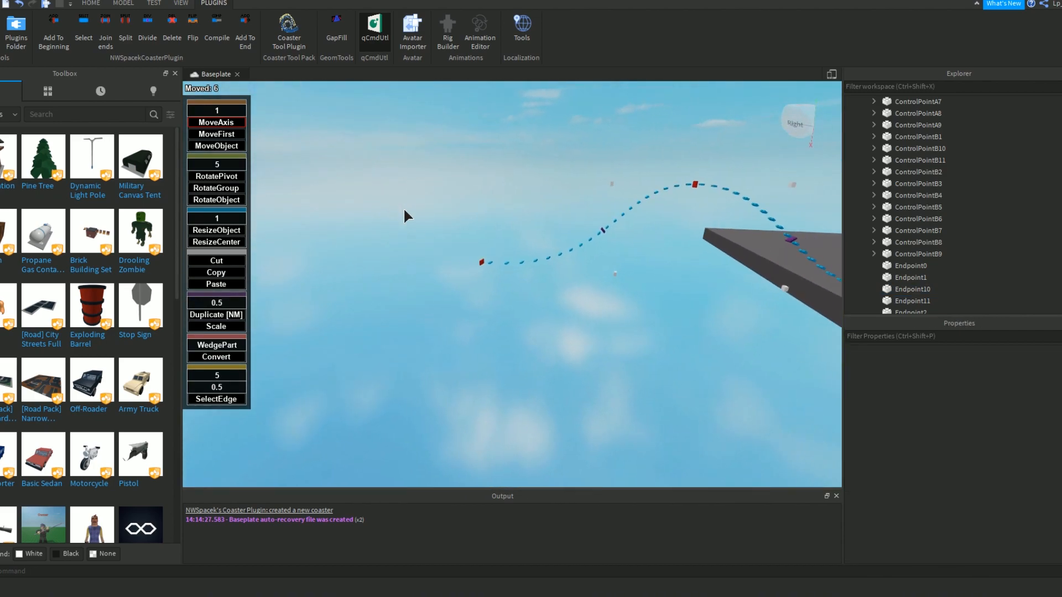
Add two new track segments to the end of the coaster beyond Endpoint11.
{"action": "left_click", "coordinate": [484, 313]}
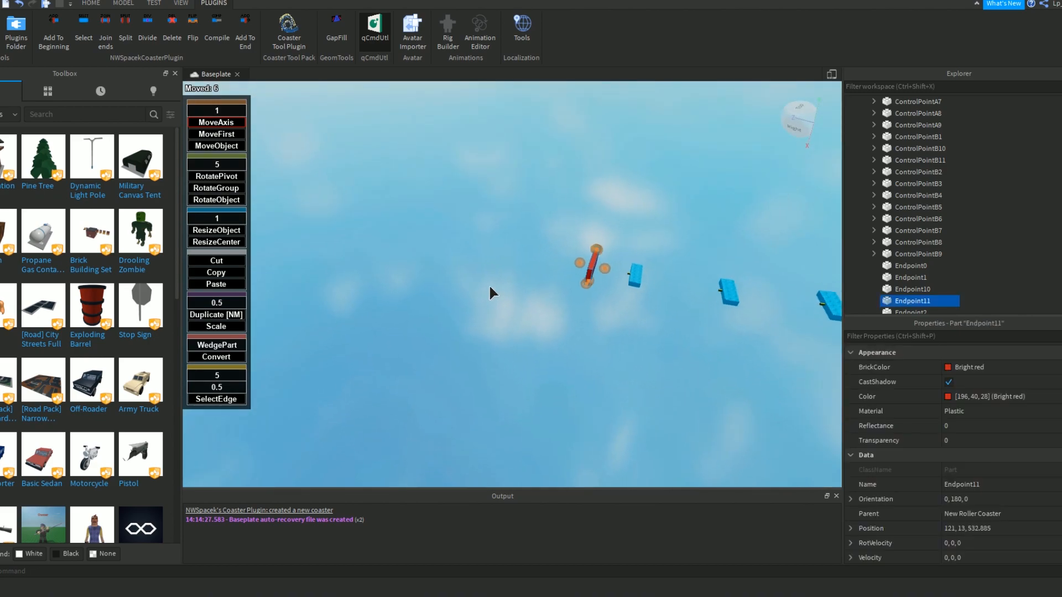
{"action": "left_click", "coordinate": [502, 161]}
{"action": "key", "text": "w"}
{"action": "left_click", "coordinate": [317, 168]}
{"action": "right_click_drag", "start_coordinate": [316, 168], "coordinate": [365, 171]}
{"action": "key", "text": "s"}
{"action": "key", "text": "a"}
{"action": "left_click", "coordinate": [245, 34]}
{"action": "right_click_drag", "start_coordinate": [394, 263], "coordinate": [394, 263]}
{"action": "key", "text": "w"}
Rotate Endpoint13 at the track's end by 180 degrees so it faces back.
{"action": "left_click", "coordinate": [383, 243]}
{"action": "left_click", "coordinate": [397, 253]}
{"action": "left_click", "coordinate": [216, 176]}
{"action": "right_click_drag", "start_coordinate": [436, 221], "coordinate": [459, 230]}
{"action": "left_click_drag", "start_coordinate": [471, 219], "coordinate": [347, 284]}
{"action": "left_click", "coordinate": [216, 122]}
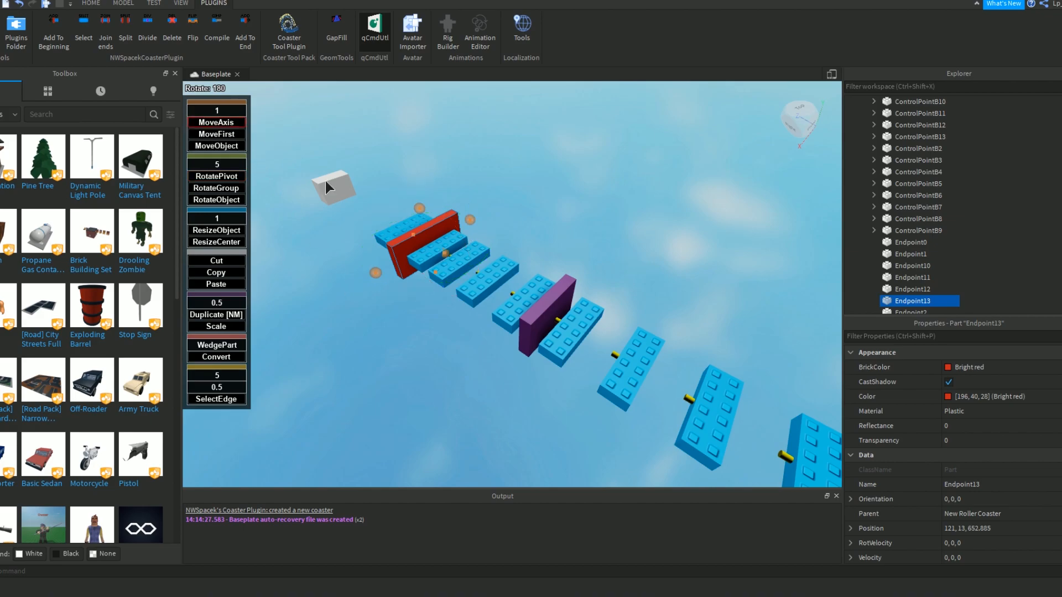
Move Endpoint13 110 studs sideways and level with Endpoint12, to 11, 13, 592.885, to form a U-turn.
{"action": "left_click_drag", "start_coordinate": [447, 254], "coordinate": [562, 285]}
{"action": "right_click_drag", "start_coordinate": [562, 286], "coordinate": [562, 286]}
{"action": "left_click_drag", "start_coordinate": [562, 285], "coordinate": [553, 311]}
{"action": "right_click_drag", "start_coordinate": [553, 311], "coordinate": [589, 311]}
{"action": "left_click_drag", "start_coordinate": [588, 311], "coordinate": [369, 292]}
{"action": "right_click_drag", "start_coordinate": [369, 292], "coordinate": [369, 292]}
{"action": "left_click_drag", "start_coordinate": [369, 292], "coordinate": [454, 289]}
{"action": "right_click_drag", "start_coordinate": [454, 290], "coordinate": [455, 290]}
Move the control point beside Endpoint12 farther outward to round the start of the U-turn.
{"action": "key", "text": "s"}
{"action": "key", "text": "d"}
{"action": "left_click", "coordinate": [530, 278]}
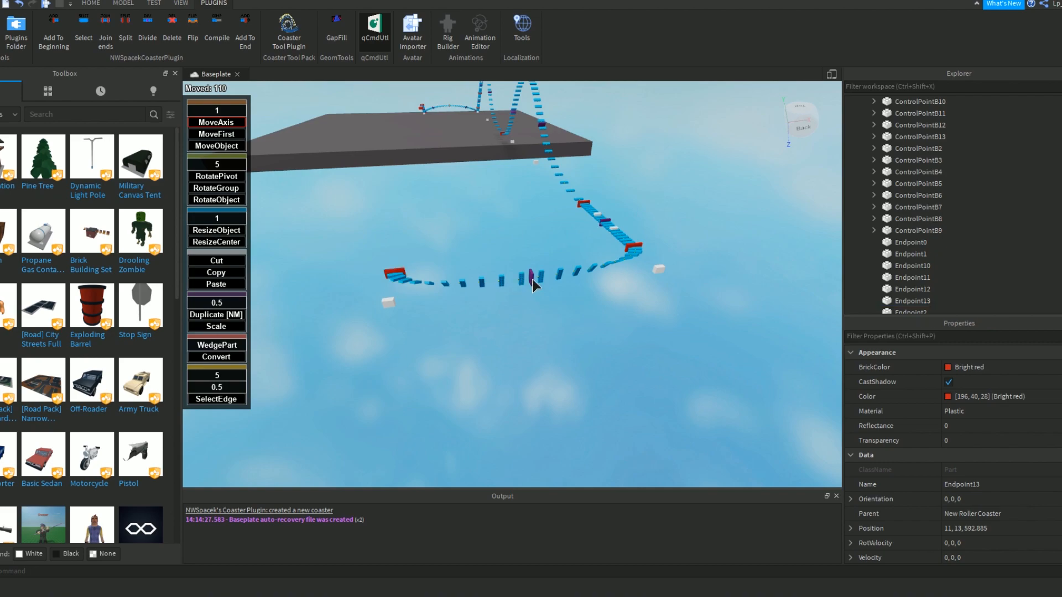
{"action": "left_click", "coordinate": [660, 270]}
{"action": "right_click_drag", "start_coordinate": [797, 271], "coordinate": [430, 264]}
{"action": "left_click", "coordinate": [433, 251]}
{"action": "left_click", "coordinate": [431, 249]}
{"action": "left_click_drag", "start_coordinate": [432, 251], "coordinate": [604, 484]}
Move the control point beside Endpoint13 farther outward to round the exit of the U-turn.
{"action": "key", "text": "s"}
{"action": "right_click_drag", "start_coordinate": [581, 393], "coordinate": [533, 384]}
{"action": "left_click_drag", "start_coordinate": [479, 403], "coordinate": [466, 347]}
{"action": "right_click_drag", "start_coordinate": [467, 347], "coordinate": [572, 331]}
{"action": "left_click", "coordinate": [608, 313]}
{"action": "left_click_drag", "start_coordinate": [615, 317], "coordinate": [468, 303]}
Shift Endpoint13 another 54 studs sideways to widen the U-turn.
{"action": "left_click", "coordinate": [469, 306]}
{"action": "right_click_drag", "start_coordinate": [469, 305], "coordinate": [473, 226]}
{"action": "left_click", "coordinate": [469, 214]}
{"action": "left_click_drag", "start_coordinate": [465, 214], "coordinate": [431, 223]}
{"action": "key", "text": "a"}
Rotate RollPoint13 in the middle of the U-turn by 50 degrees to bank the curve.
{"action": "left_click", "coordinate": [479, 257]}
{"action": "key", "text": "w"}
{"action": "right_click_drag", "start_coordinate": [480, 261], "coordinate": [467, 268]}
{"action": "left_click", "coordinate": [454, 263]}
{"action": "key", "text": "a"}
{"action": "left_click", "coordinate": [231, 178]}
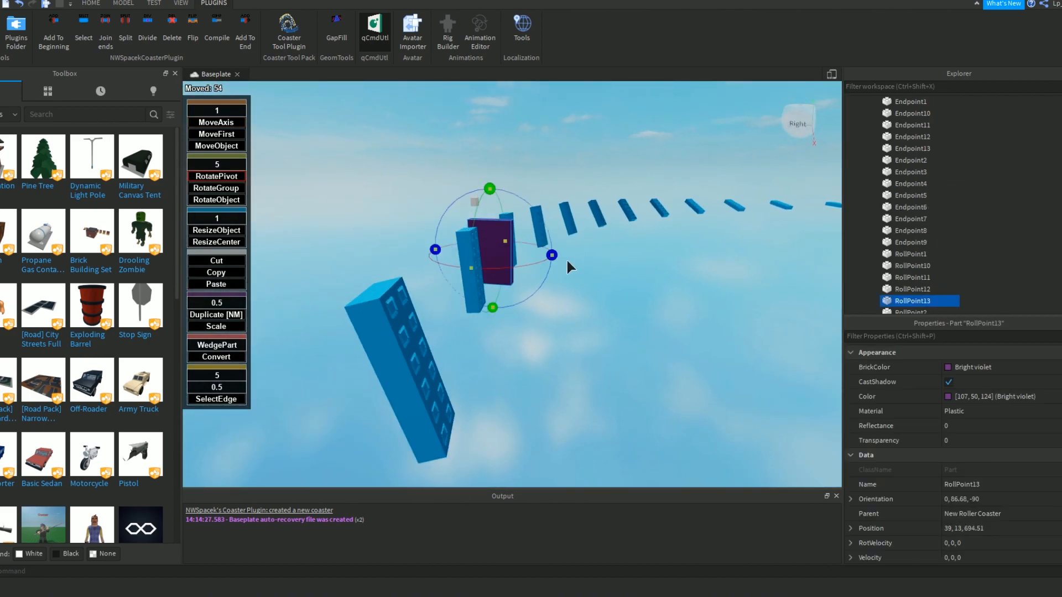
{"action": "left_click_drag", "start_coordinate": [556, 257], "coordinate": [531, 209]}
{"action": "left_click", "coordinate": [620, 292]}
Move Endpoint12 25 studs toward Endpoint11 to shorten the straight before the U-turn.
{"action": "key", "text": "s"}
{"action": "right_click_drag", "start_coordinate": [620, 292], "coordinate": [620, 292]}
{"action": "key", "text": "w"}
{"action": "key", "text": "s"}
{"action": "key", "text": "s"}
{"action": "left_click", "coordinate": [467, 277]}
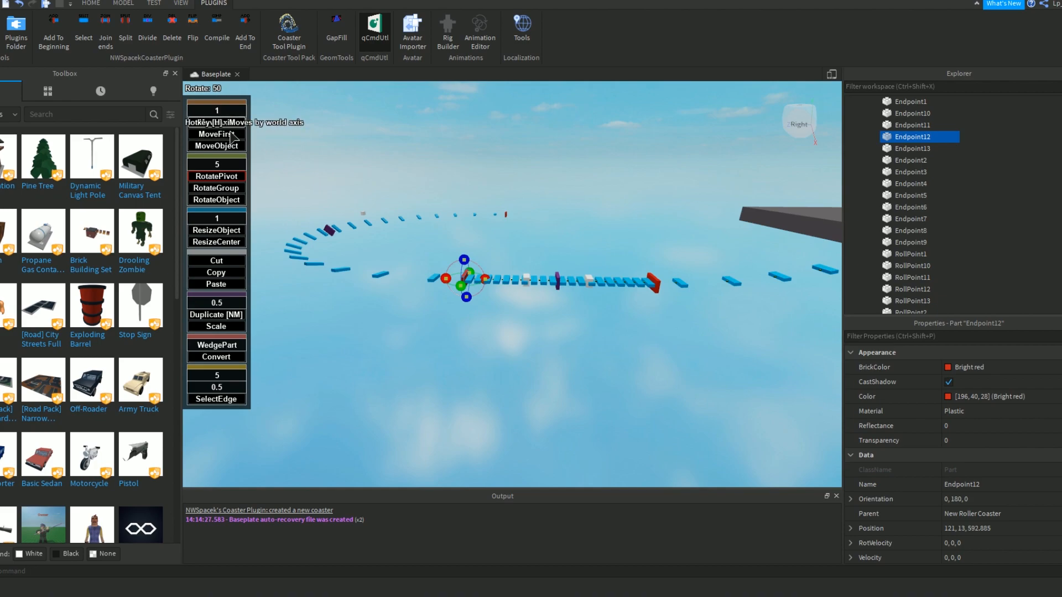
{"action": "left_click_drag", "start_coordinate": [472, 277], "coordinate": [549, 281]}
Add a new track segment to the end of the coaster after Endpoint13.
{"action": "left_click", "coordinate": [595, 327]}
{"action": "key", "text": "w"}
{"action": "right_click_drag", "start_coordinate": [603, 320], "coordinate": [572, 337]}
{"action": "key", "text": "w"}
{"action": "key", "text": "w"}
{"action": "key", "text": "w"}
{"action": "left_click", "coordinate": [536, 430]}
{"action": "key", "text": "s"}
{"action": "left_click", "coordinate": [246, 36]}
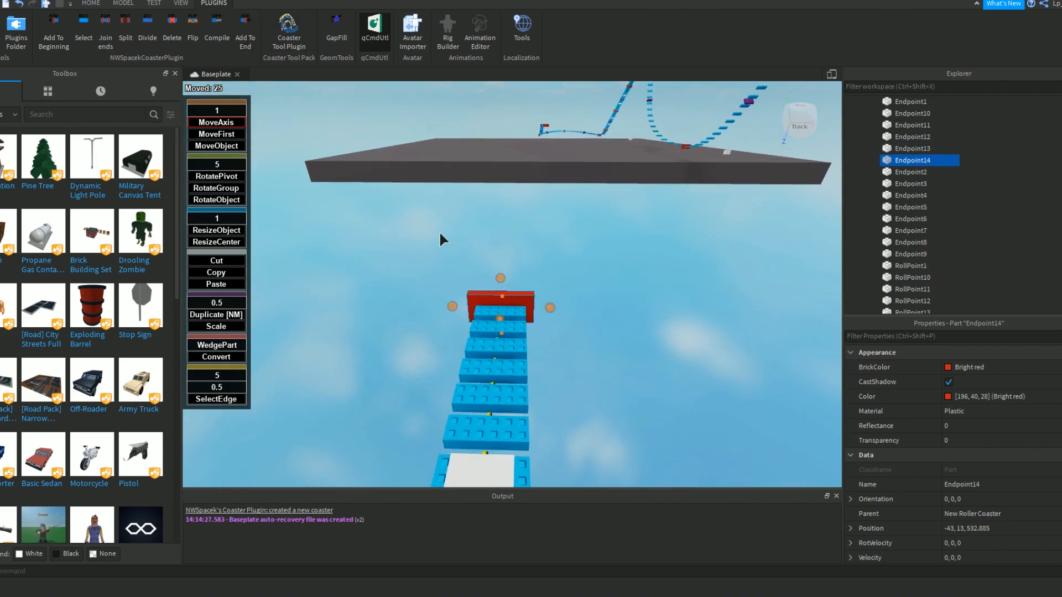
Move Endpoint14 along the track direction to -43, 13, 256.885 and divide the long segment in two.
{"action": "right_click_drag", "start_coordinate": [486, 228], "coordinate": [487, 230]}
{"action": "key", "text": "s"}
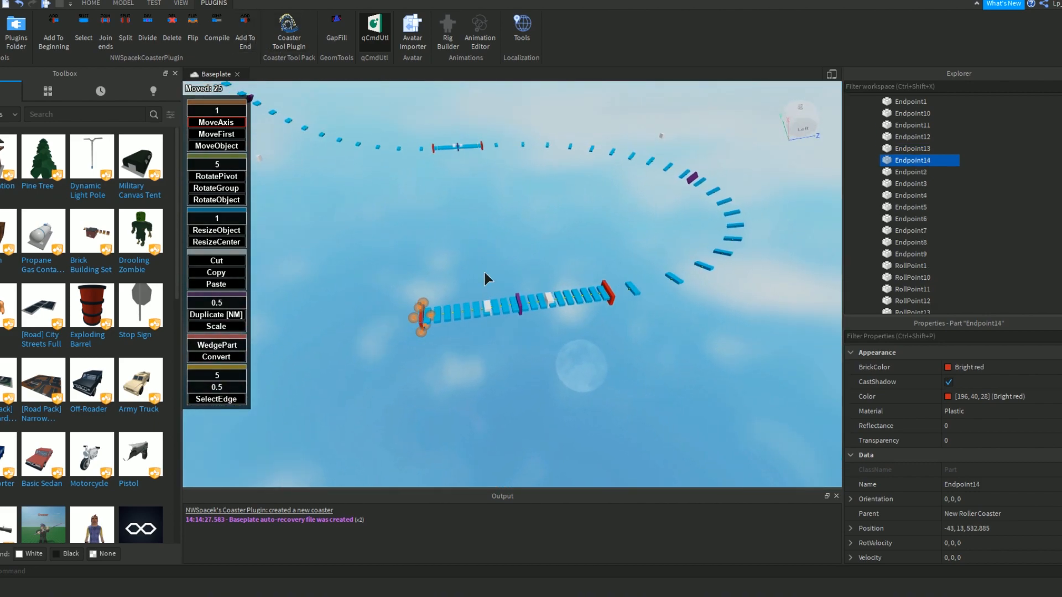
{"action": "left_click_drag", "start_coordinate": [471, 313], "coordinate": [364, 330]}
{"action": "right_click_drag", "start_coordinate": [364, 330], "coordinate": [390, 327]}
{"action": "key", "text": "s"}
{"action": "left_click", "coordinate": [526, 313]}
{"action": "left_click", "coordinate": [148, 37]}
Raise the new middle endpoint 51 studs to -43, 64, 424.885 to form a second hill.
{"action": "right_click_drag", "start_coordinate": [624, 250], "coordinate": [600, 255]}
{"action": "key", "text": "w"}
{"action": "left_click", "coordinate": [486, 300]}
{"action": "left_click_drag", "start_coordinate": [487, 291], "coordinate": [489, 132]}
{"action": "right_click_drag", "start_coordinate": [489, 132], "coordinate": [488, 131]}
{"action": "key", "text": "s"}
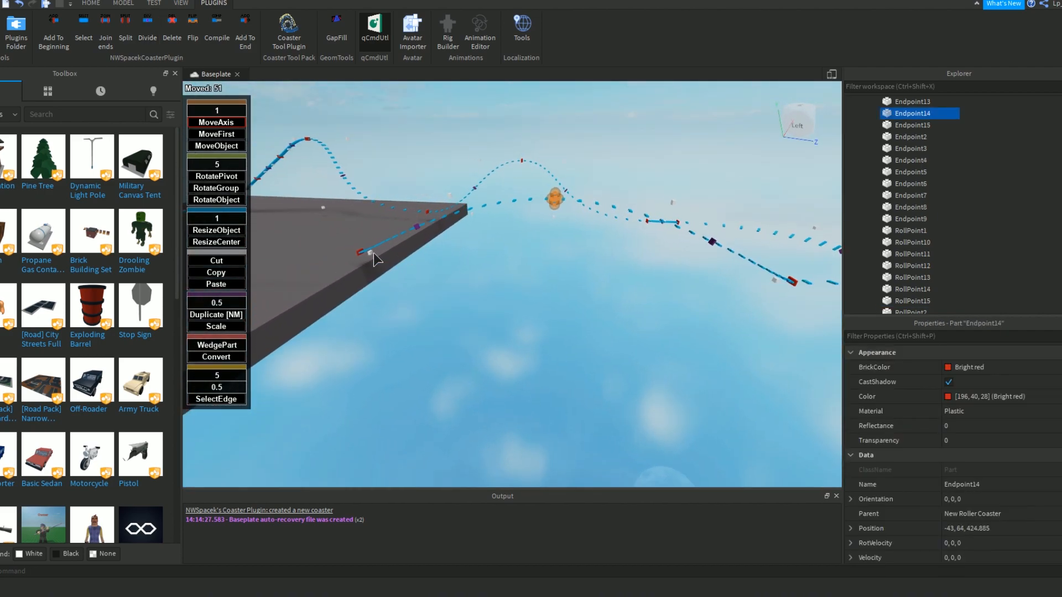
Move ControlPointB15 95 studs to -43, 13, 361.885 and ControlPointA14 63 studs to -43, 13, 519.885, both toward the new hill.
{"action": "left_click", "coordinate": [374, 255]}
{"action": "left_click_drag", "start_coordinate": [375, 257], "coordinate": [476, 274]}
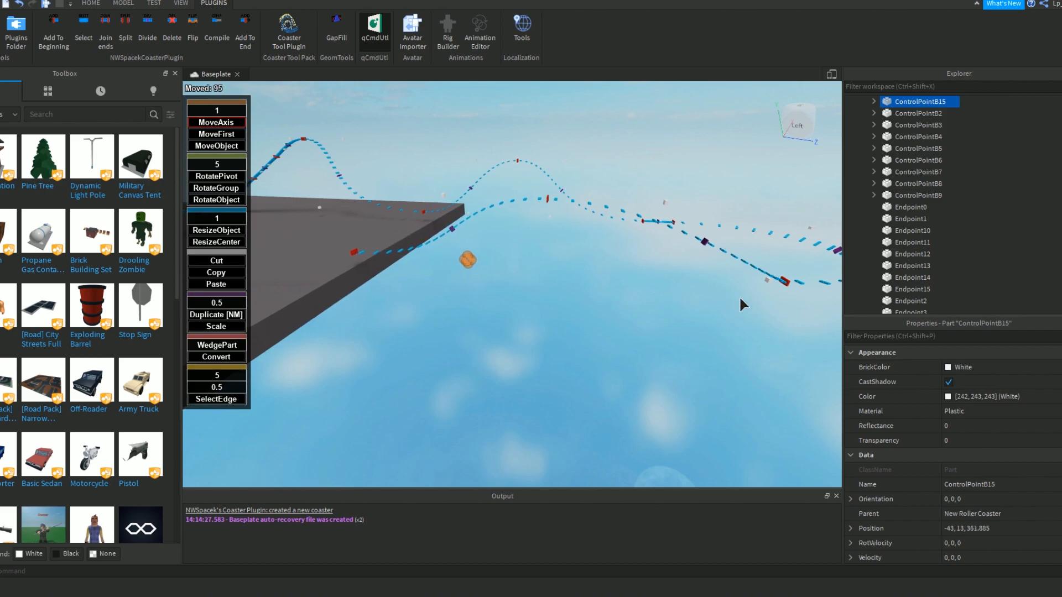
{"action": "left_click", "coordinate": [756, 278]}
{"action": "left_click_drag", "start_coordinate": [757, 280], "coordinate": [659, 276]}
{"action": "right_click_drag", "start_coordinate": [520, 271], "coordinate": [520, 270]}
{"action": "key", "text": "w"}
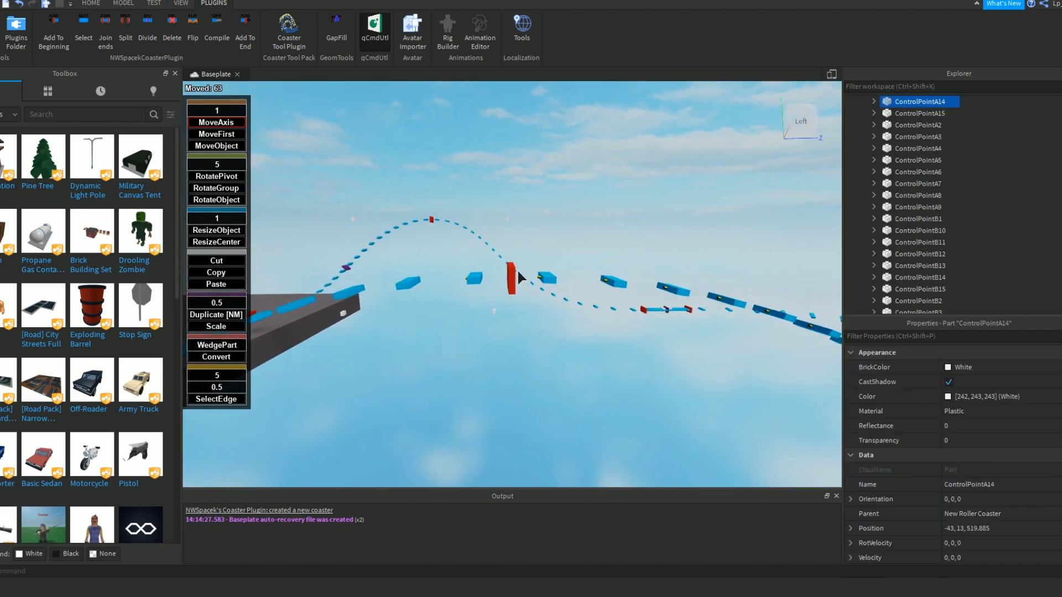
Lower Endpoint14 at the second hill's peak by 4 studs.
{"action": "left_click", "coordinate": [513, 277]}
{"action": "left_click_drag", "start_coordinate": [514, 274], "coordinate": [515, 278]}
{"action": "left_click", "coordinate": [558, 238]}
{"action": "key", "text": "s"}
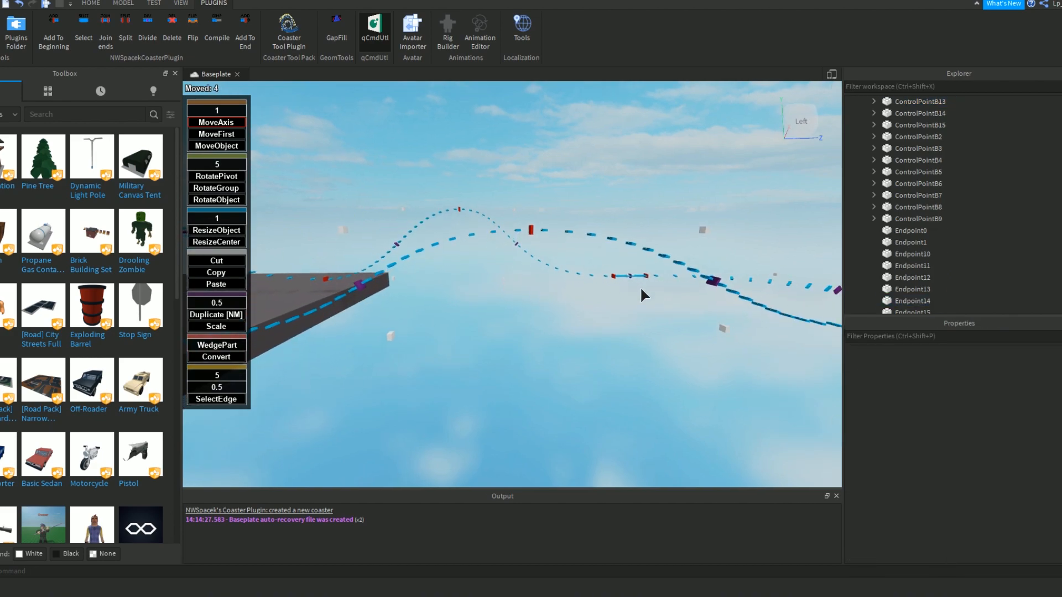
Move ControlPointA15 25 studs to -43, 60, 370.885, and draw the opposite upper control point out or in around the peak.
{"action": "left_click", "coordinate": [363, 214]}
{"action": "left_click_drag", "start_coordinate": [369, 215], "coordinate": [423, 216]}
{"action": "key", "text": "d"}
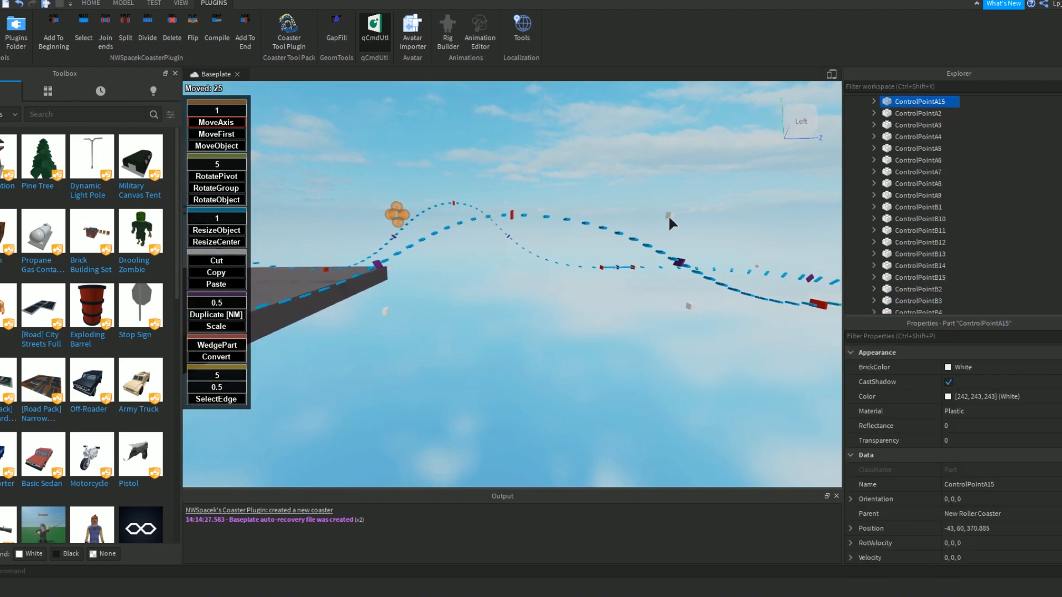
{"action": "left_click", "coordinate": [669, 215]}
{"action": "left_click_drag", "start_coordinate": [662, 214], "coordinate": [576, 215]}
Fine-tune the distances of both upper control points from the second hill's peak, moving the near one back outward 11 studs.
{"action": "left_click", "coordinate": [396, 214]}
{"action": "left_click_drag", "start_coordinate": [404, 215], "coordinate": [445, 212]}
{"action": "left_click", "coordinate": [576, 217]}
{"action": "left_click_drag", "start_coordinate": [575, 215], "coordinate": [609, 217]}
{"action": "left_click", "coordinate": [438, 214]}
{"action": "left_click_drag", "start_coordinate": [448, 215], "coordinate": [423, 214]}
{"action": "left_click", "coordinate": [474, 187]}
{"action": "scroll", "coordinate": [474, 188], "scroll_direction": "down", "scroll_amount": 5}
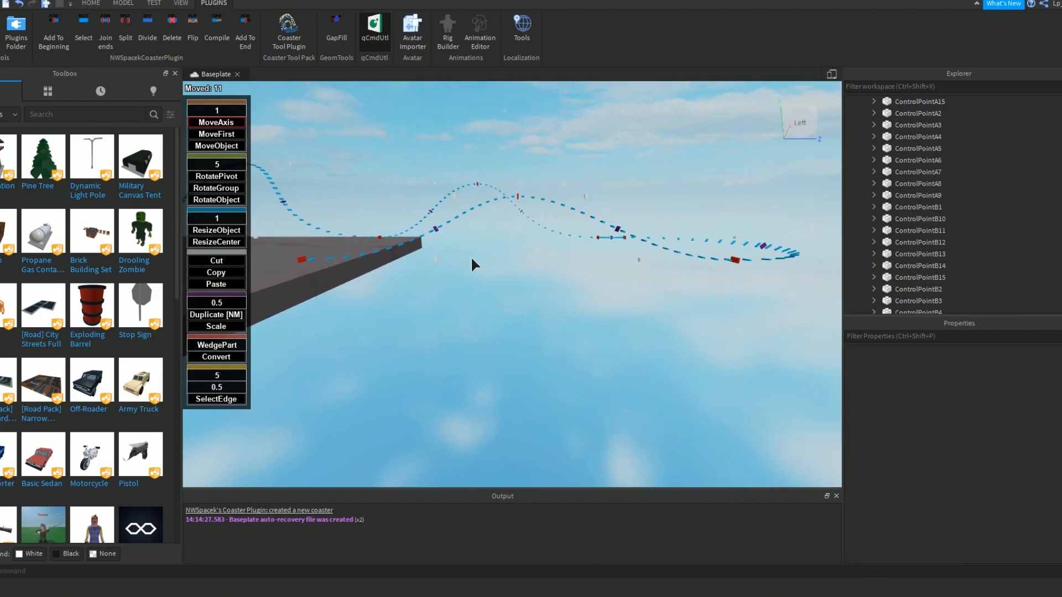
Move ControlPointB15 27 studs to -43, 13, 388.885 and the opposite lower control point 32 studs toward the second hill's peak.
{"action": "left_click", "coordinate": [436, 258]}
{"action": "left_click_drag", "start_coordinate": [442, 261], "coordinate": [479, 266]}
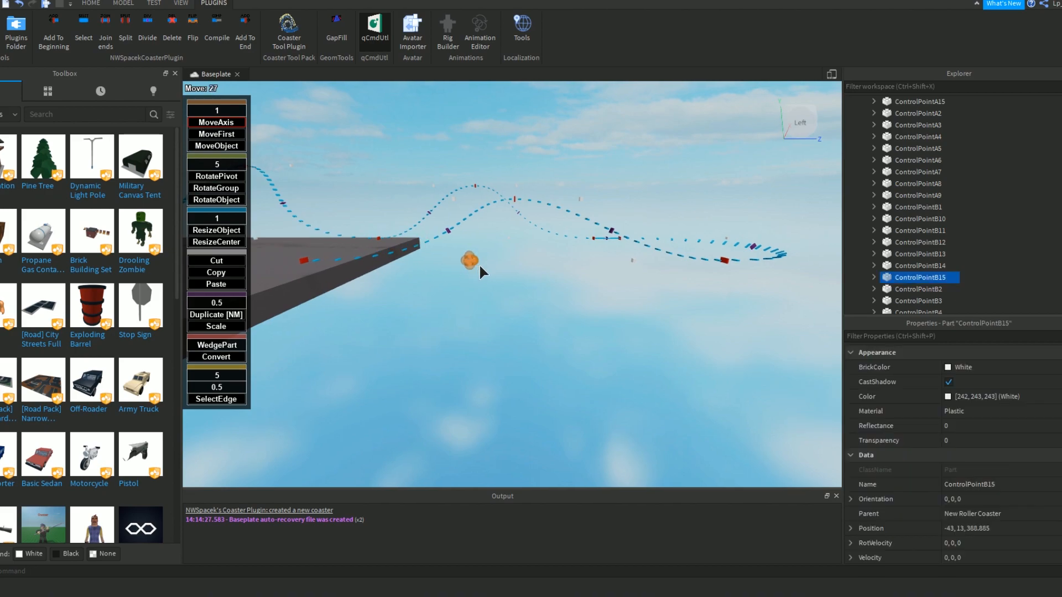
{"action": "left_click", "coordinate": [631, 261]}
{"action": "left_click_drag", "start_coordinate": [625, 260], "coordinate": [586, 262]}
{"action": "left_click", "coordinate": [573, 276]}
Add a new track segment to the end of the coaster after Endpoint15.
{"action": "right_click_drag", "start_coordinate": [572, 275], "coordinate": [575, 233]}
{"action": "key", "text": "w"}
{"action": "key", "text": "w"}
{"action": "left_click", "coordinate": [542, 244]}
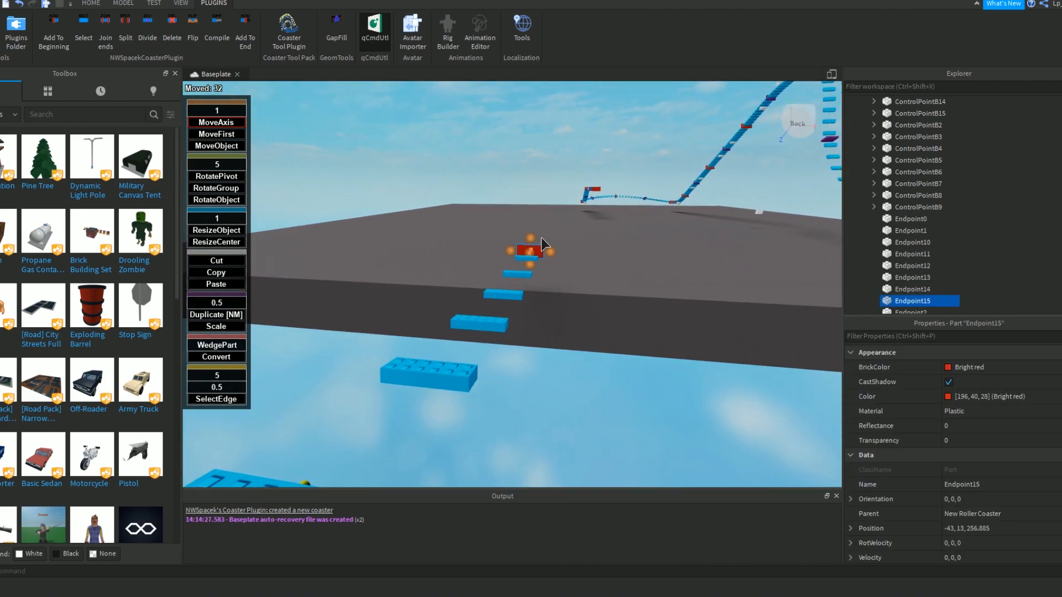
{"action": "key", "text": "f"}
{"action": "left_click", "coordinate": [251, 38]}
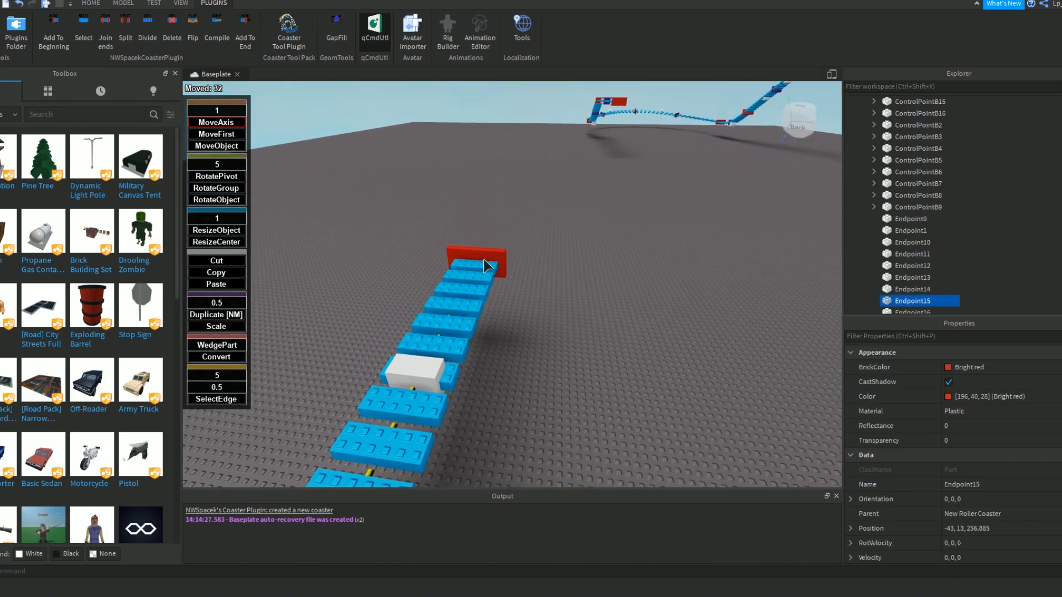
Raise Endpoint16 18 studs and move it 10 studs forward to -43, 31, 186.885.
{"action": "key", "text": "s"}
{"action": "right_click_drag", "start_coordinate": [539, 135], "coordinate": [539, 135]}
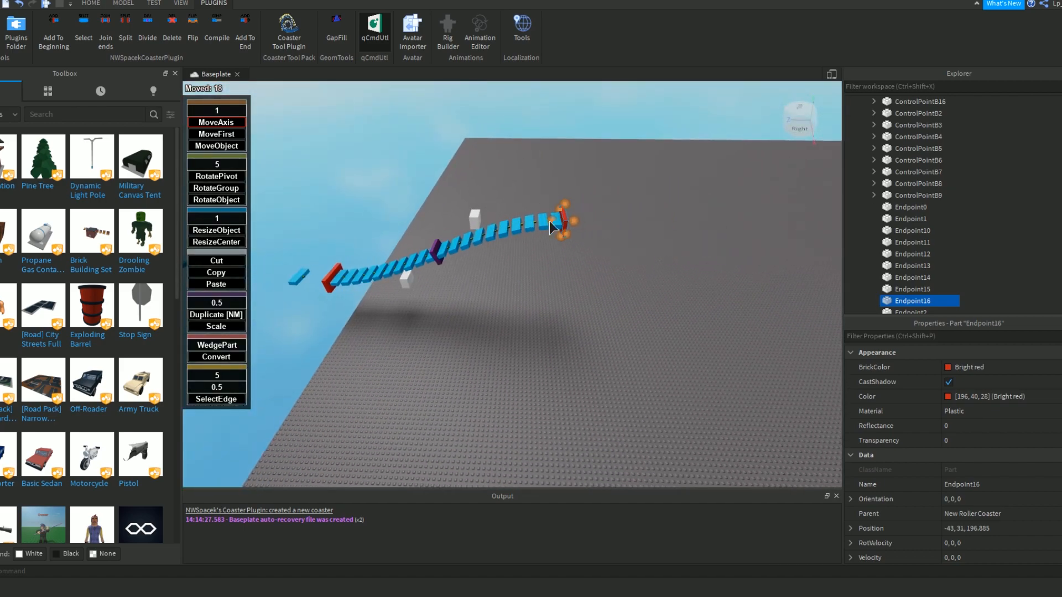
{"action": "left_click_drag", "start_coordinate": [575, 219], "coordinate": [621, 220]}
Move the upper control point away from Endpoint16 and the lower one 13 studs away from Endpoint15 to smooth the rise.
{"action": "left_click", "coordinate": [516, 212]}
{"action": "left_click_drag", "start_coordinate": [508, 217], "coordinate": [469, 217]}
{"action": "left_click", "coordinate": [429, 256]}
{"action": "left_click", "coordinate": [407, 281]}
{"action": "left_click_drag", "start_coordinate": [413, 280], "coordinate": [463, 283]}
{"action": "left_click", "coordinate": [526, 301]}
Extend the track one segment past Endpoint16 and join the open ends into a closed circuit.
{"action": "right_click_drag", "start_coordinate": [524, 302], "coordinate": [500, 340]}
{"action": "key", "text": "w"}
{"action": "left_click", "coordinate": [469, 365]}
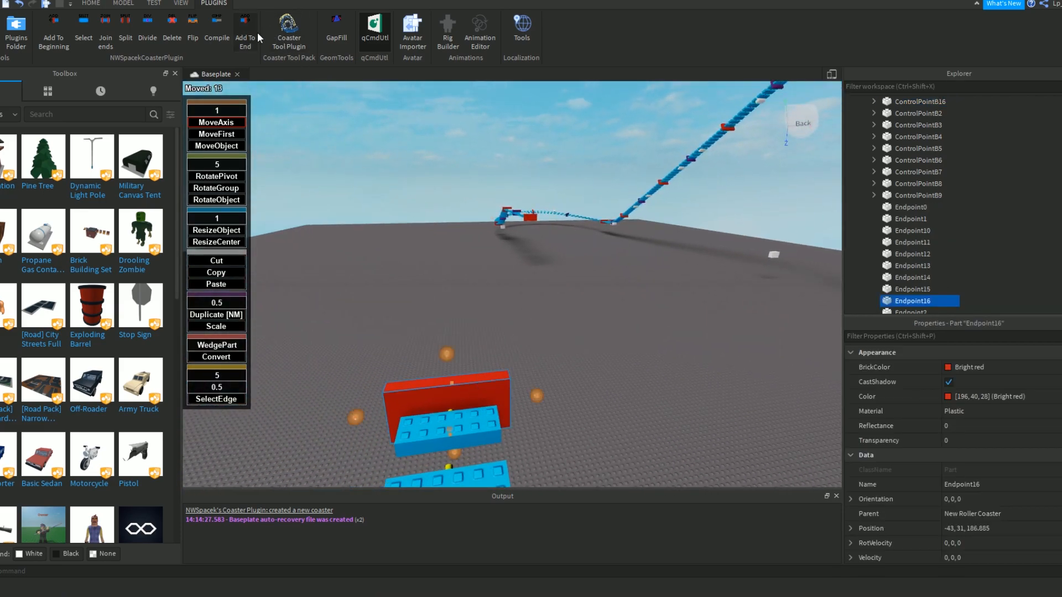
{"action": "key", "text": "w"}
{"action": "right_click_drag", "start_coordinate": [519, 254], "coordinate": [519, 254]}
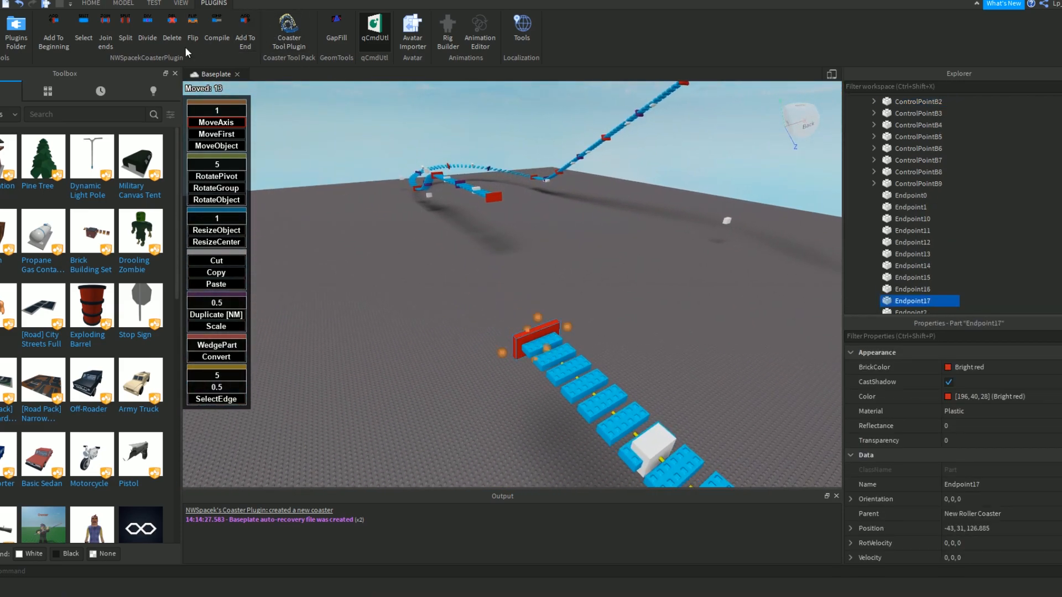
{"action": "left_click", "coordinate": [108, 41]}
{"action": "right_click_drag", "start_coordinate": [593, 220], "coordinate": [624, 273]}
{"action": "key", "text": "w"}
Move ControlPointA18 away from Endpoint17 and the joining segment's other control point 33 studs inward to smooth the connection.
{"action": "left_click", "coordinate": [477, 314]}
{"action": "key", "text": "w"}
{"action": "right_click_drag", "start_coordinate": [472, 290], "coordinate": [470, 265]}
{"action": "key", "text": "a"}
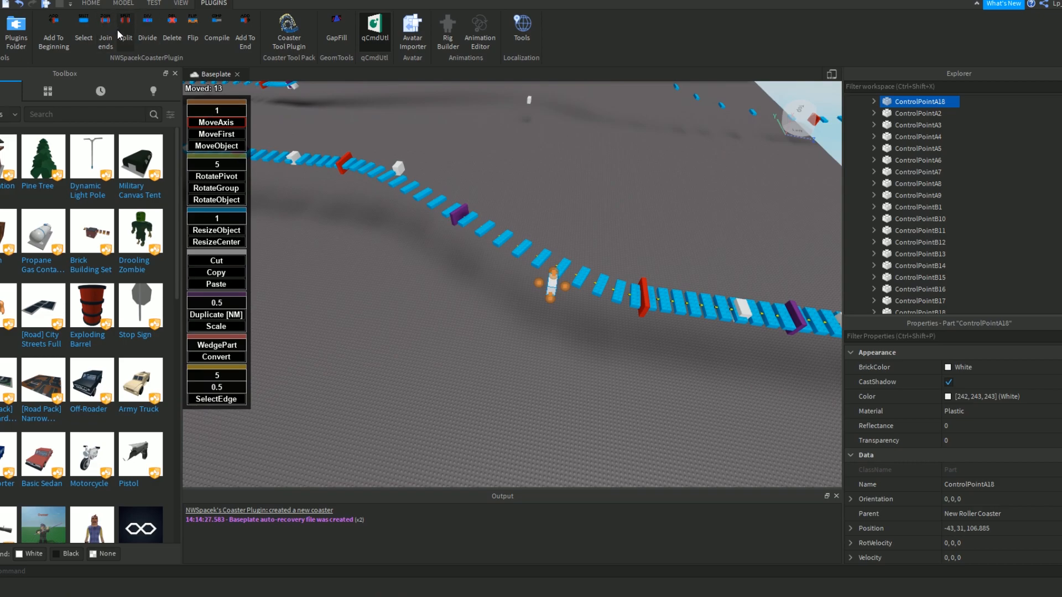
{"action": "left_click_drag", "start_coordinate": [545, 285], "coordinate": [393, 274]}
{"action": "left_click", "coordinate": [400, 170]}
{"action": "left_click_drag", "start_coordinate": [409, 171], "coordinate": [502, 182]}
{"action": "left_click", "coordinate": [566, 205]}
Examine the shape and smoothness of the completed coaster circuit from several viewpoints.
{"action": "key", "text": "w"}
{"action": "right_click_drag", "start_coordinate": [566, 205], "coordinate": [563, 205]}
{"action": "key", "text": "s"}
{"action": "key", "text": "a"}
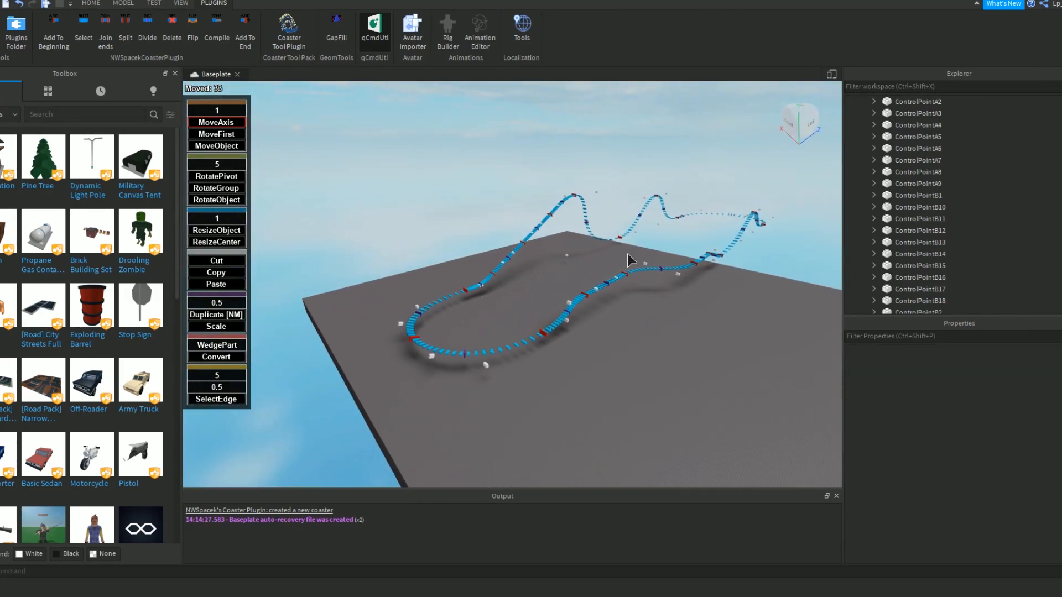
{"action": "key", "text": "w"}
{"action": "key", "text": "d"}
{"action": "key", "text": "d"}
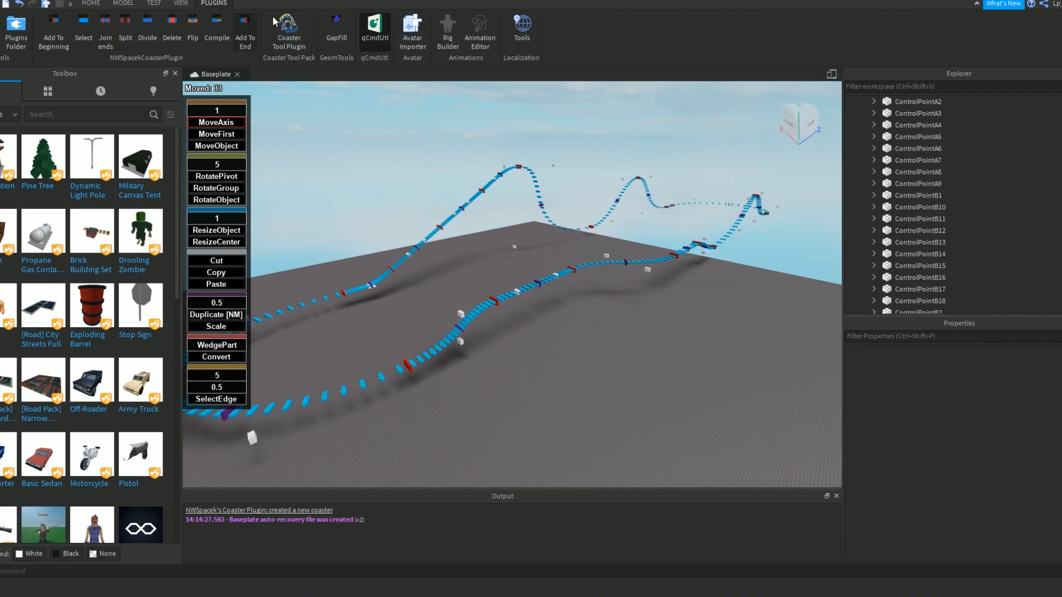
{"action": "right_click_drag", "start_coordinate": [460, 156], "coordinate": [461, 156]}
{"action": "key", "text": "w"}
{"action": "right_click_drag", "start_coordinate": [369, 126], "coordinate": [369, 126]}
{"action": "key", "text": "w"}
{"action": "key", "text": "a"}
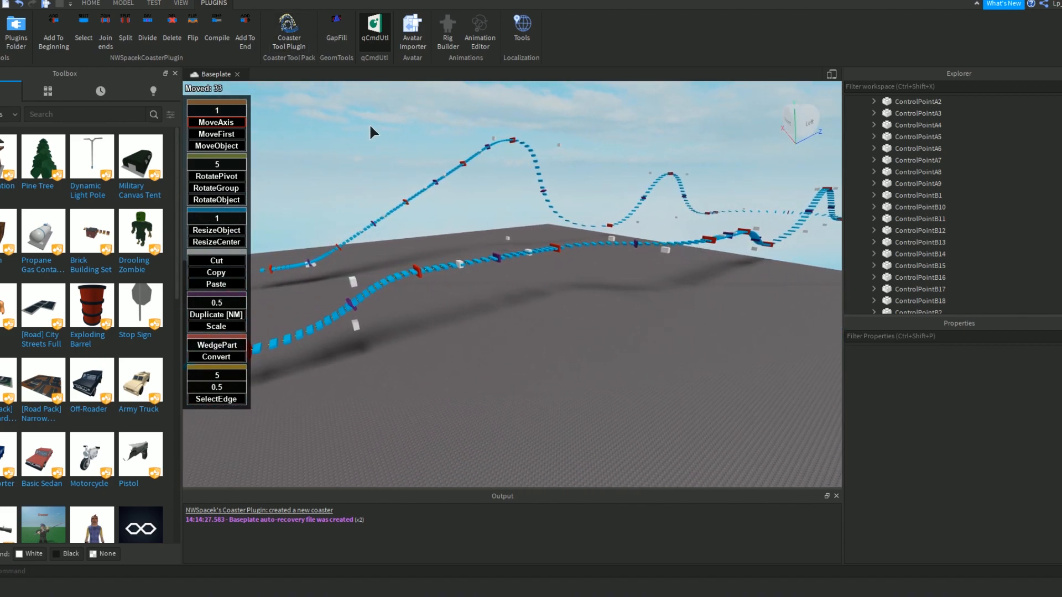
Compile the finished coaster track.
{"action": "key", "text": "a"}
{"action": "key", "text": "d"}
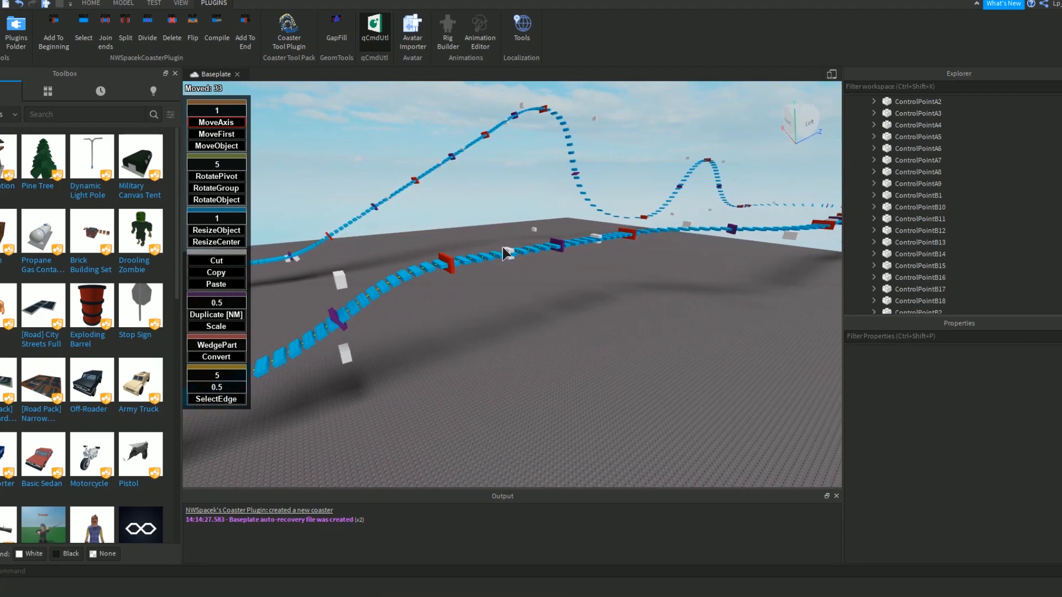
{"action": "left_click", "coordinate": [221, 32]}
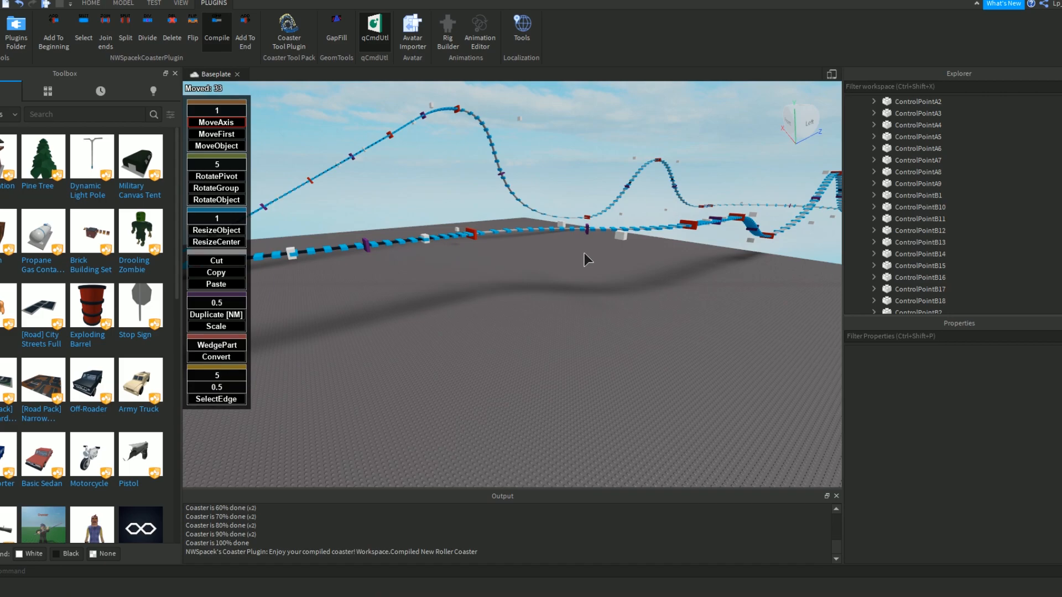
Examine the compiled coaster track from several viewpoints around the station and lift hill.
{"action": "right_click_drag", "start_coordinate": [584, 253], "coordinate": [485, 311]}
{"action": "key", "text": "w"}
{"action": "left_click", "coordinate": [487, 308]}
{"action": "right_click_drag", "start_coordinate": [655, 213], "coordinate": [566, 280]}
{"action": "key", "text": "s"}
{"action": "key", "text": "w"}
{"action": "right_click_drag", "start_coordinate": [474, 169], "coordinate": [544, 230]}
{"action": "key", "text": "s"}
{"action": "key", "text": "s"}
{"action": "key", "text": "s"}
{"action": "key", "text": "w"}
{"action": "right_click_drag", "start_coordinate": [570, 228], "coordinate": [570, 228]}
{"action": "key", "text": "w"}
{"action": "key", "text": "d"}
Move the uncompiled New Roller Coaster model from Workspace into ServerStorage.
{"action": "left_click", "coordinate": [94, 4]}
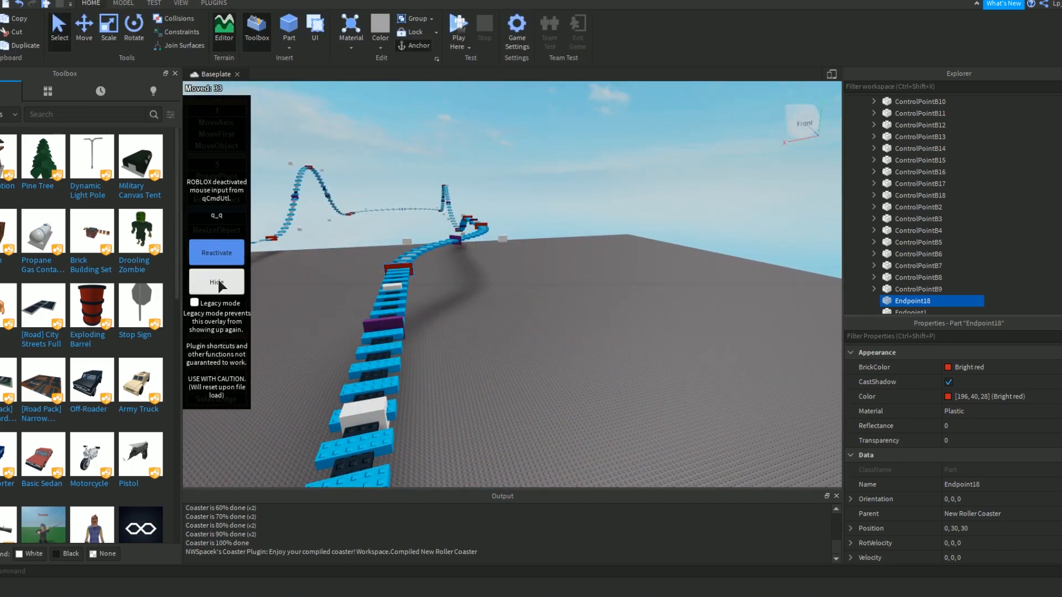
{"action": "left_click", "coordinate": [483, 326]}
{"action": "right_click_drag", "start_coordinate": [483, 322], "coordinate": [483, 322]}
{"action": "key", "text": "w"}
{"action": "key", "text": "d"}
{"action": "left_click", "coordinate": [670, 306]}
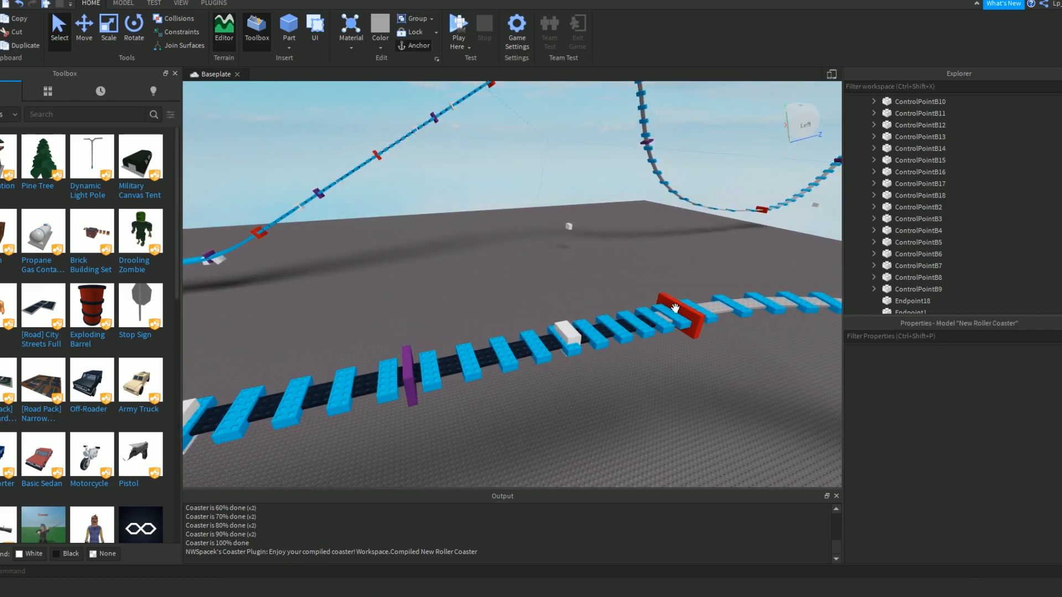
{"action": "left_click", "coordinate": [862, 102]}
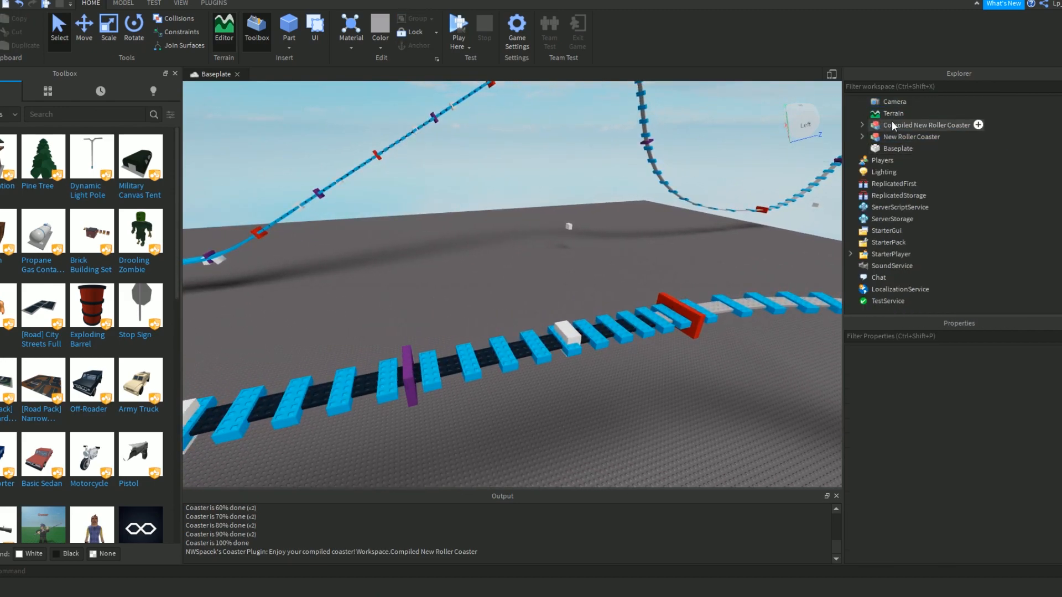
{"action": "right_click", "coordinate": [881, 139]}
{"action": "left_click", "coordinate": [902, 142]}
{"action": "key", "text": "Delete"}
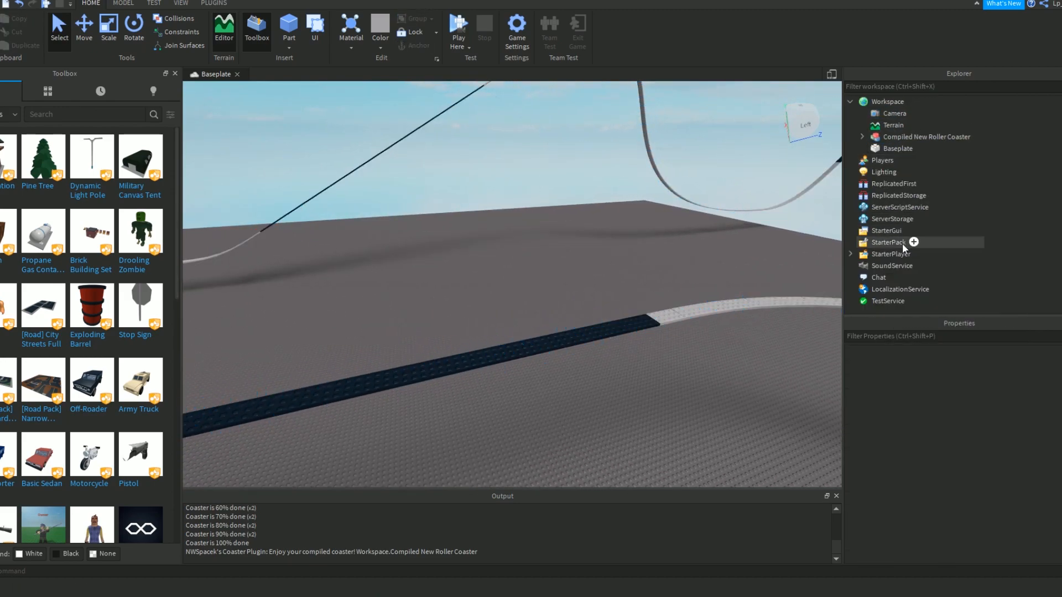
{"action": "right_click", "coordinate": [871, 219]}
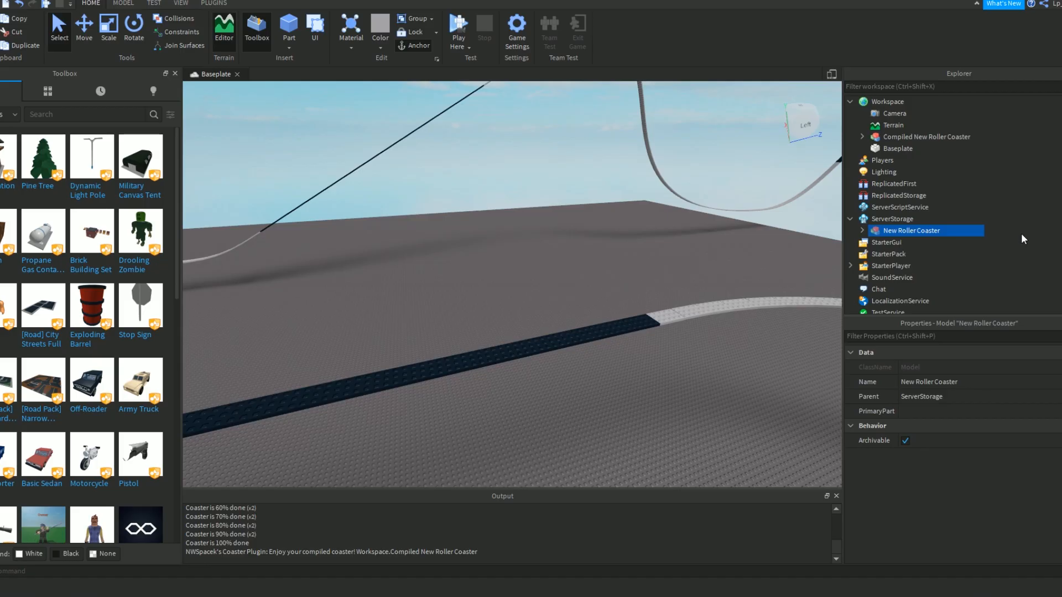
Examine the bare compiled track around the U-turn, lift hill and dark straight segment.
{"action": "scroll", "coordinate": [659, 236], "scroll_direction": "down", "scroll_amount": 5}
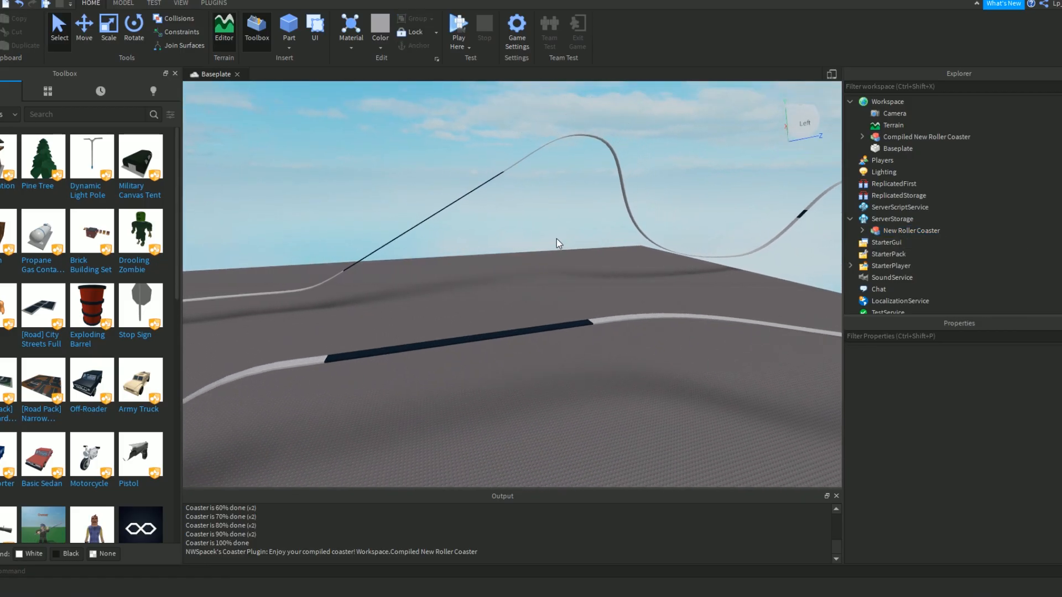
{"action": "scroll", "coordinate": [556, 238], "scroll_direction": "down", "scroll_amount": 6}
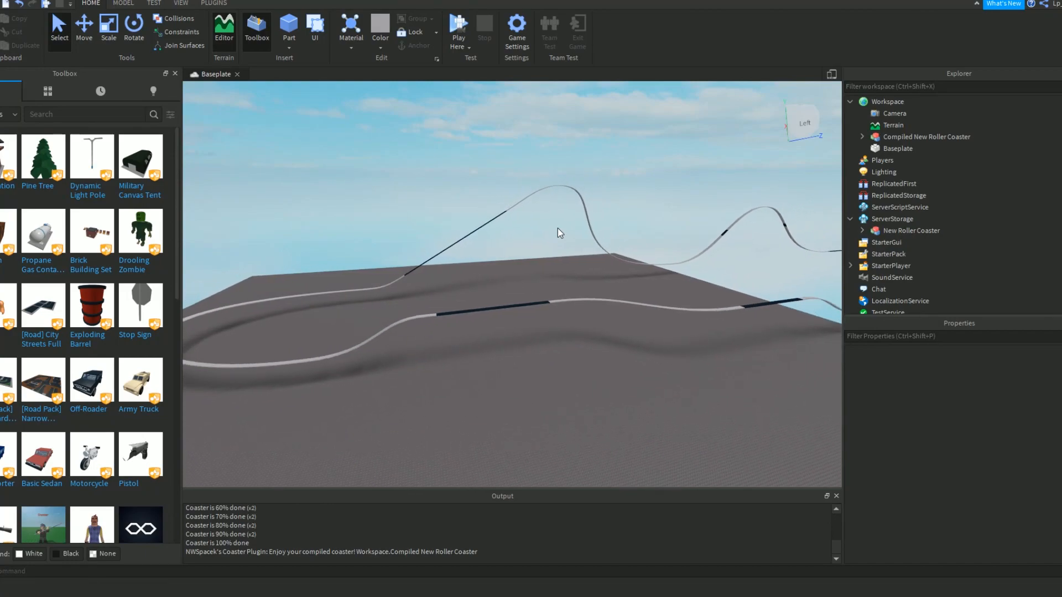
{"action": "key", "text": "w"}
{"action": "right_click_drag", "start_coordinate": [558, 228], "coordinate": [595, 193]}
{"action": "key", "text": "w"}
{"action": "key", "text": "e"}
{"action": "key", "text": "w"}
{"action": "key", "text": "w"}
{"action": "key", "text": "a"}
{"action": "key", "text": "d"}
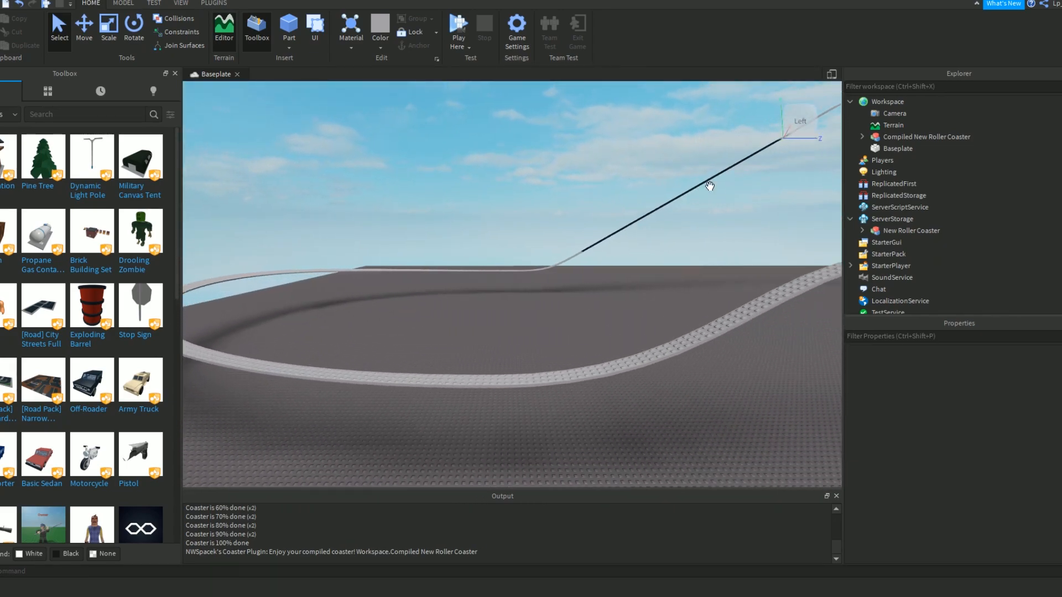
{"action": "key", "text": "d"}
{"action": "key", "text": "a"}
{"action": "key", "text": "d"}
{"action": "key", "text": "d"}
{"action": "right_click_drag", "start_coordinate": [496, 334], "coordinate": [541, 320]}
{"action": "key", "text": "w"}
{"action": "key", "text": "w"}
{"action": "key", "text": "d"}
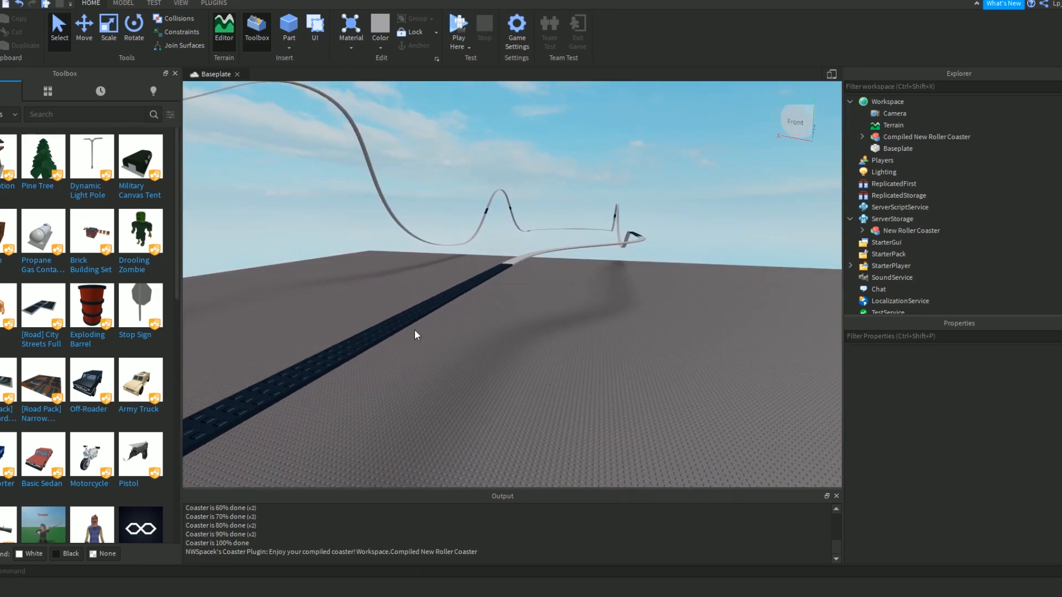
Open the Coaster Tool Plugin and enlarge its Coaster Tool Pack window over the viewport.
{"action": "left_click", "coordinate": [210, 5]}
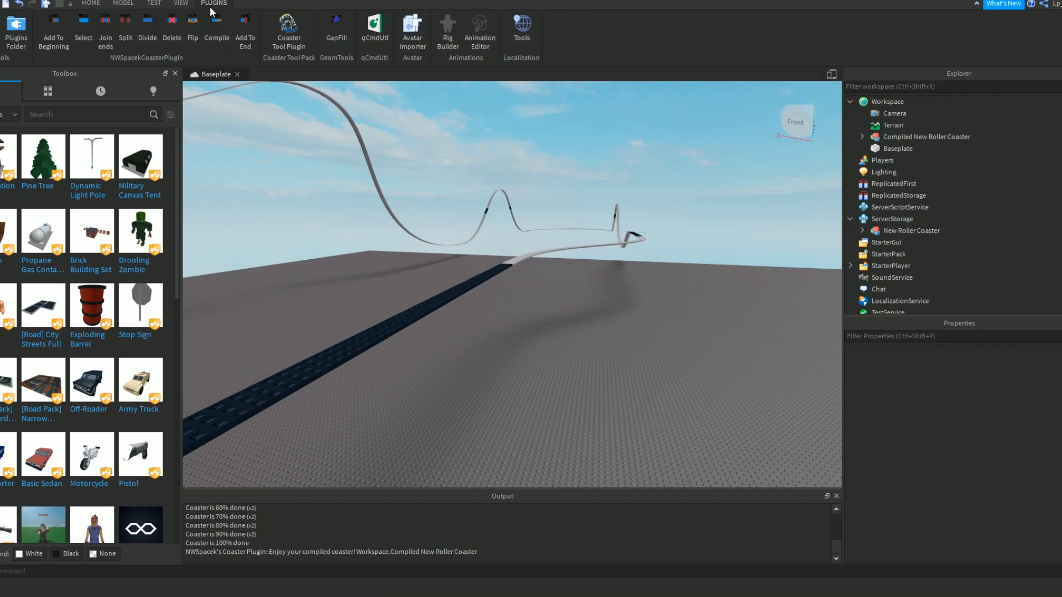
{"action": "left_click", "coordinate": [290, 43]}
{"action": "right_click_drag", "start_coordinate": [589, 168], "coordinate": [589, 169]}
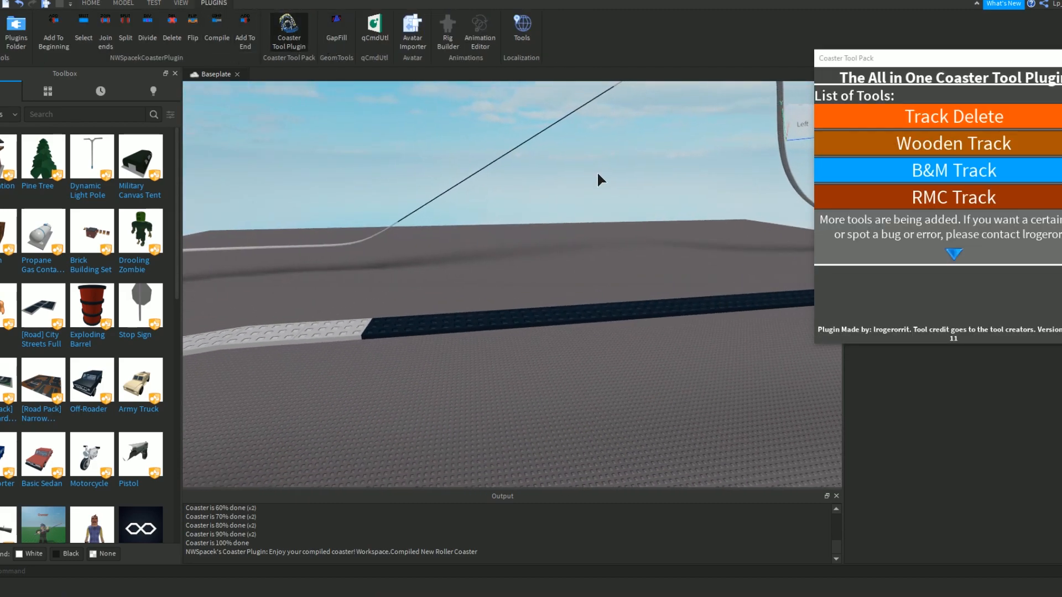
{"action": "key", "text": "d"}
{"action": "right_click_drag", "start_coordinate": [659, 177], "coordinate": [660, 177]}
{"action": "scroll", "coordinate": [996, 213], "scroll_direction": "down", "scroll_amount": 1}
{"action": "scroll", "coordinate": [995, 213], "scroll_direction": "down", "scroll_amount": 4}
{"action": "scroll", "coordinate": [962, 130], "scroll_direction": "up", "scroll_amount": 5}
{"action": "left_click_drag", "start_coordinate": [961, 61], "coordinate": [518, 141]}
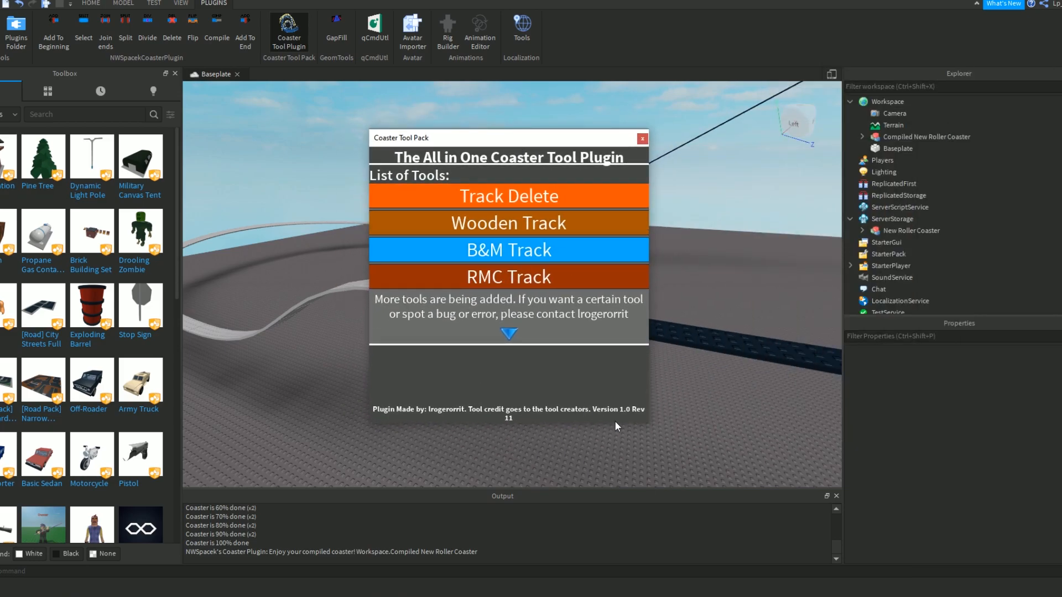
{"action": "left_click_drag", "start_coordinate": [651, 426], "coordinate": [818, 484]}
{"action": "left_click_drag", "start_coordinate": [626, 141], "coordinate": [538, 155]}
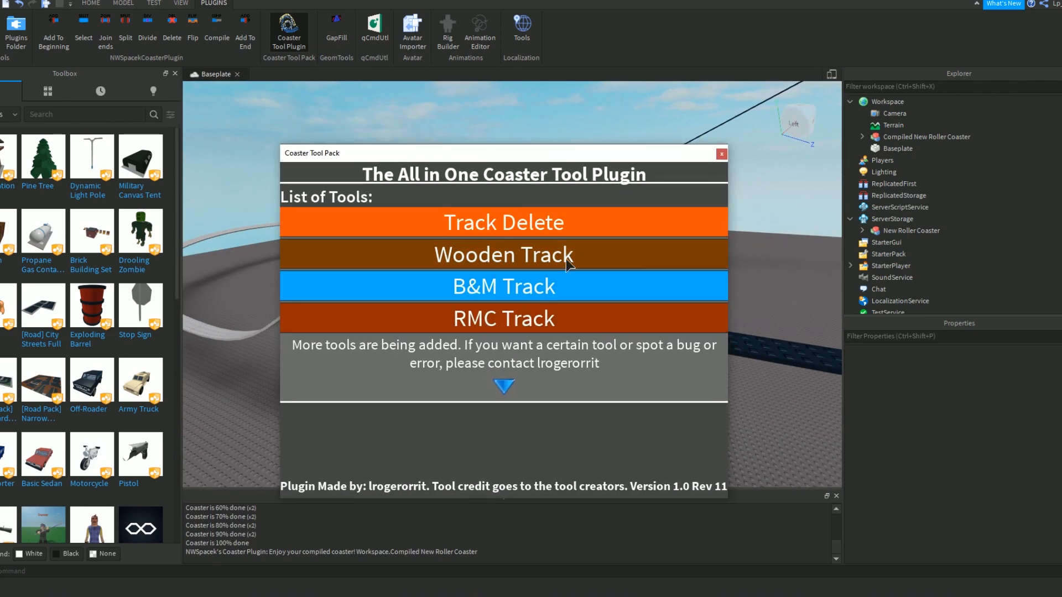
Look through the list of track styles and catwalk tools available in the Coaster Tool Pack.
{"action": "scroll", "coordinate": [589, 271], "scroll_direction": "down", "scroll_amount": 1}
{"action": "scroll", "coordinate": [590, 264], "scroll_direction": "down", "scroll_amount": 5}
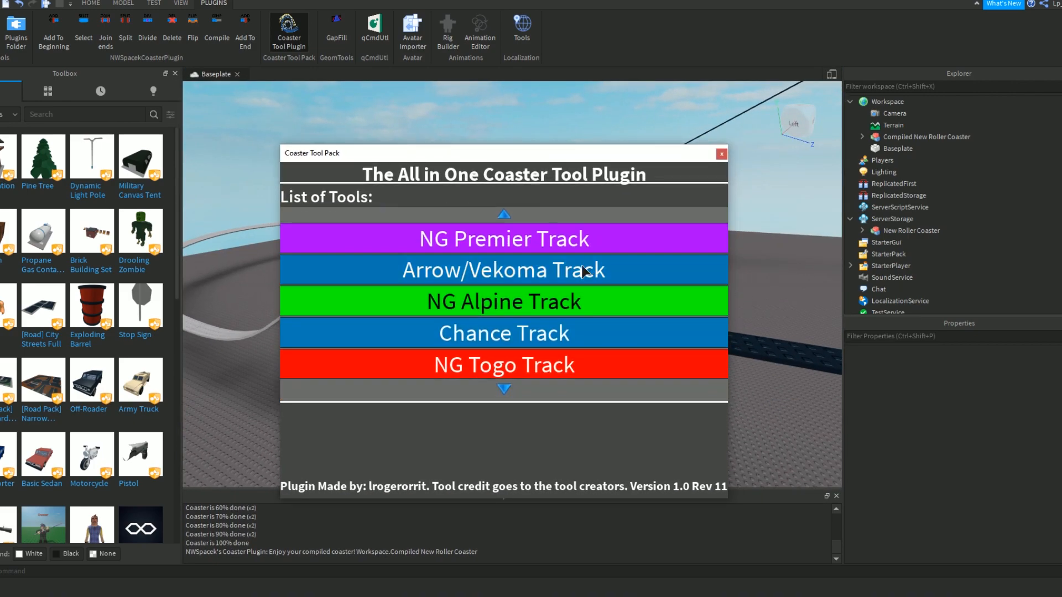
{"action": "scroll", "coordinate": [492, 274], "scroll_direction": "down", "scroll_amount": 5}
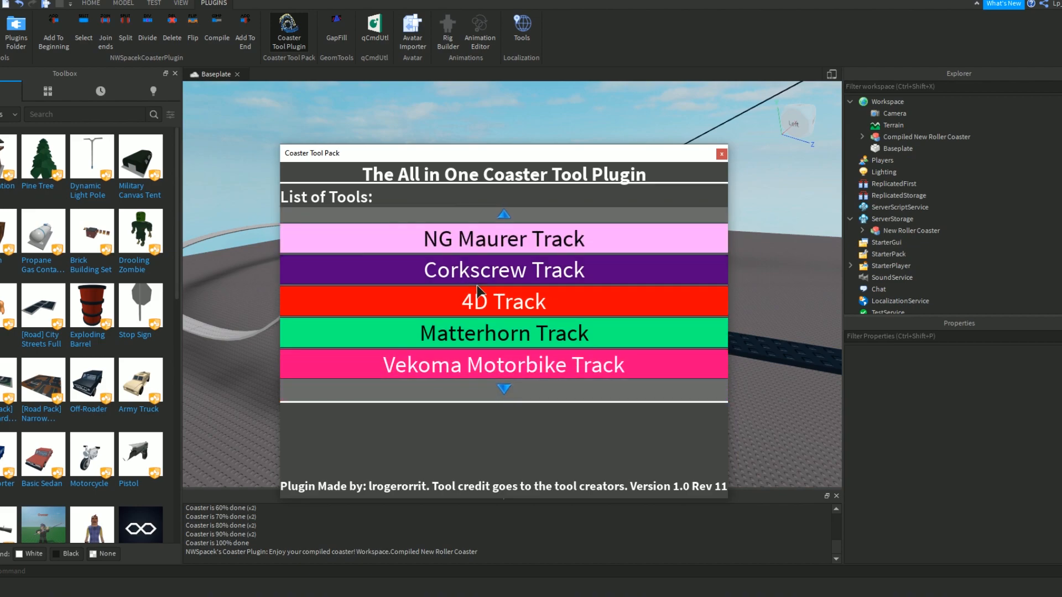
{"action": "scroll", "coordinate": [447, 281], "scroll_direction": "down", "scroll_amount": 5}
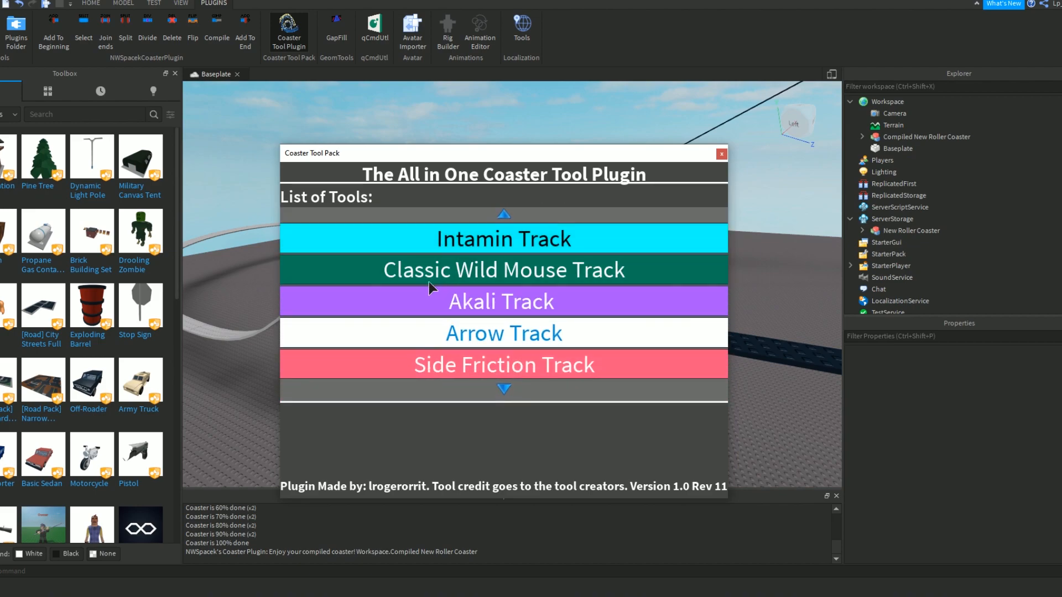
{"action": "scroll", "coordinate": [479, 338], "scroll_direction": "down", "scroll_amount": 5}
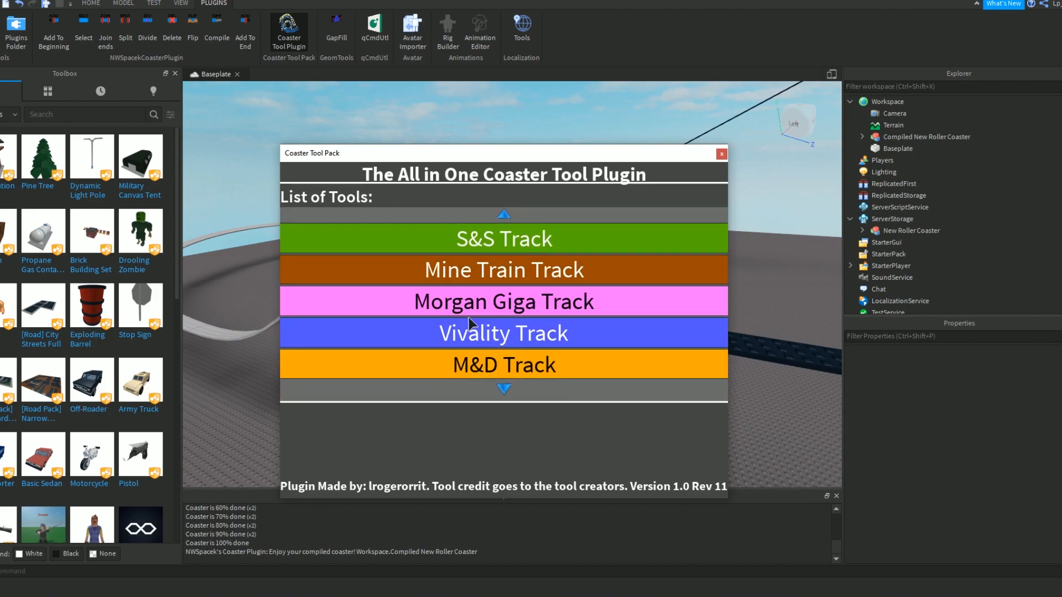
{"action": "scroll", "coordinate": [471, 326], "scroll_direction": "down", "scroll_amount": 5}
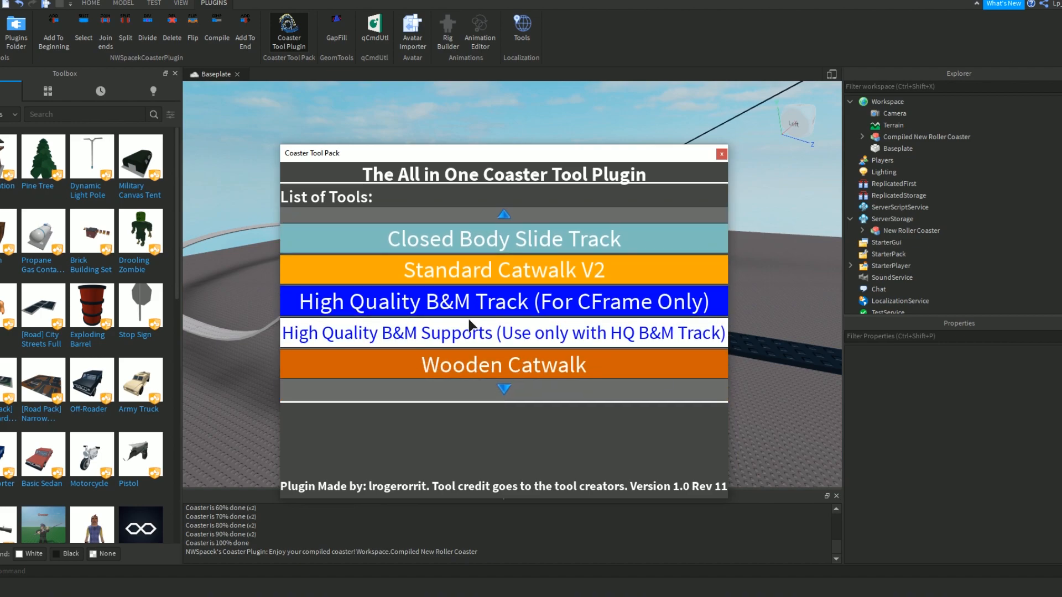
{"action": "scroll", "coordinate": [470, 323], "scroll_direction": "down", "scroll_amount": 5}
{"action": "scroll", "coordinate": [470, 322], "scroll_direction": "up", "scroll_amount": 10}
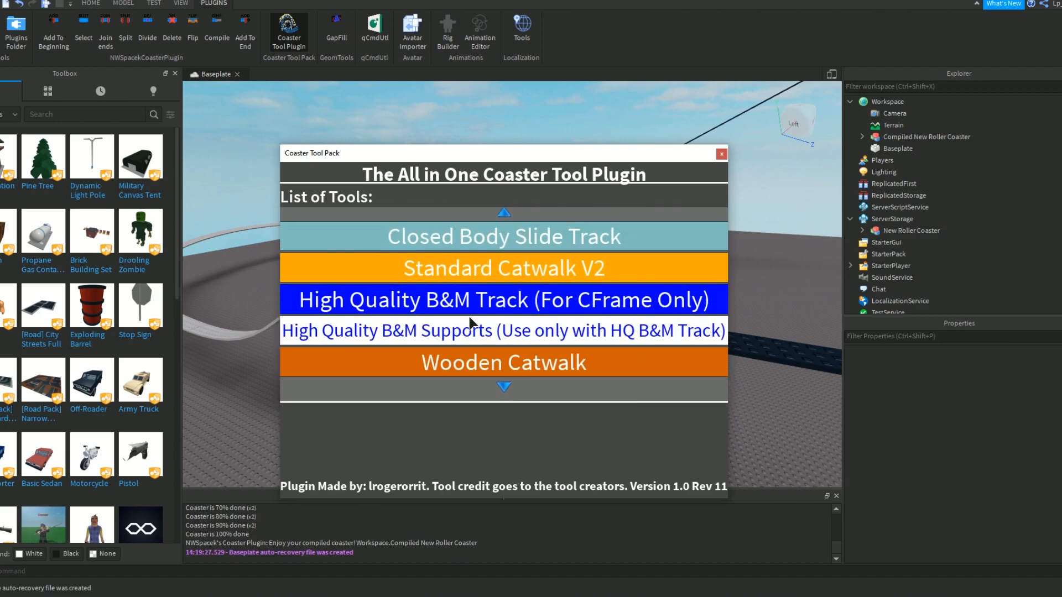
{"action": "scroll", "coordinate": [469, 318], "scroll_direction": "up", "scroll_amount": 10}
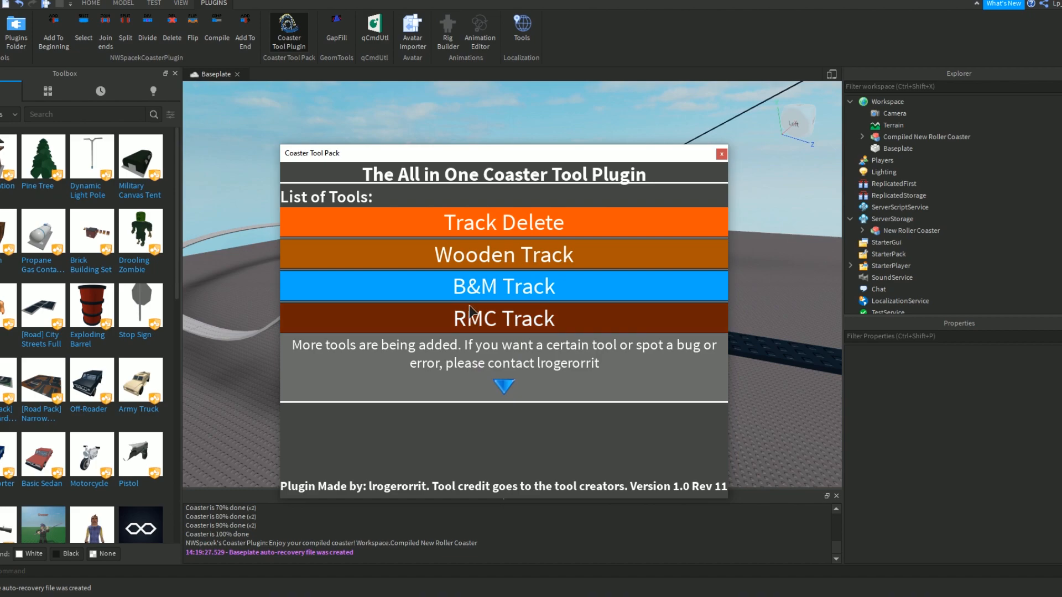
Open the B&M Track tool, shrink its window and choose the Transport element with the Standard track type.
{"action": "left_click", "coordinate": [471, 292]}
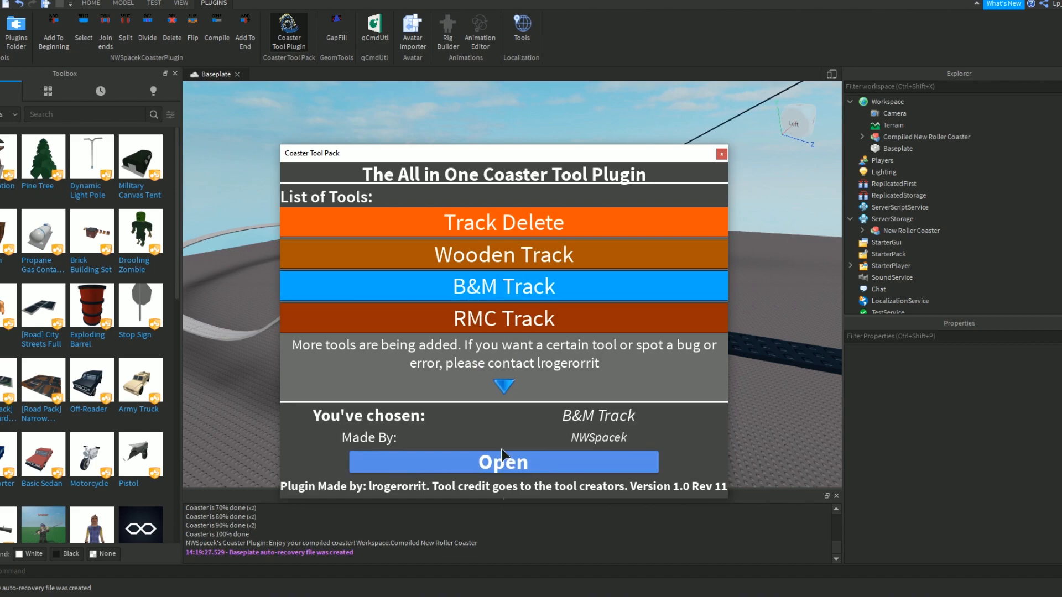
{"action": "left_click", "coordinate": [502, 454]}
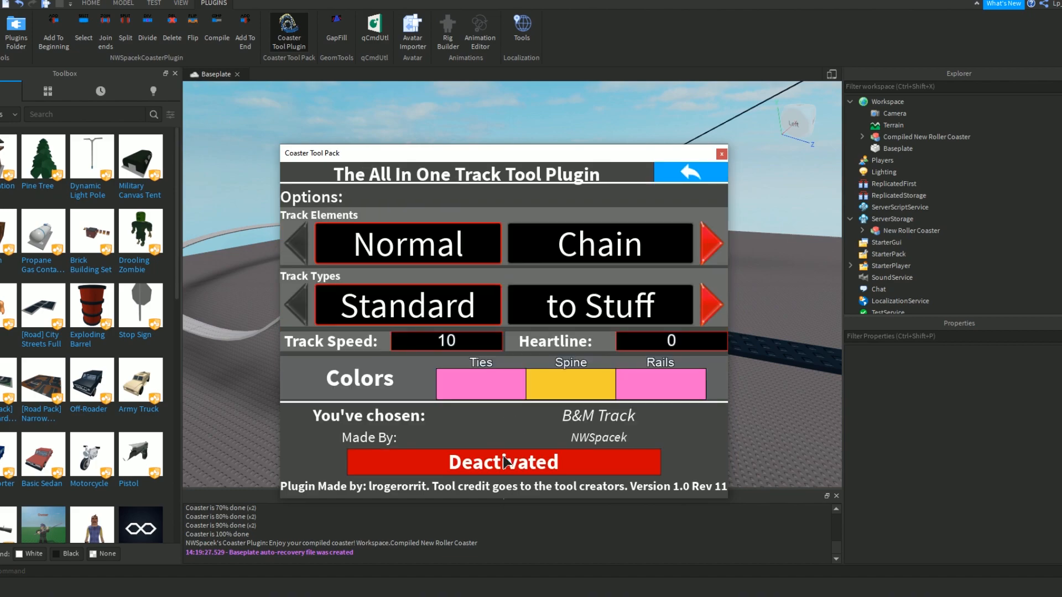
{"action": "left_click_drag", "start_coordinate": [278, 142], "coordinate": [533, 218]}
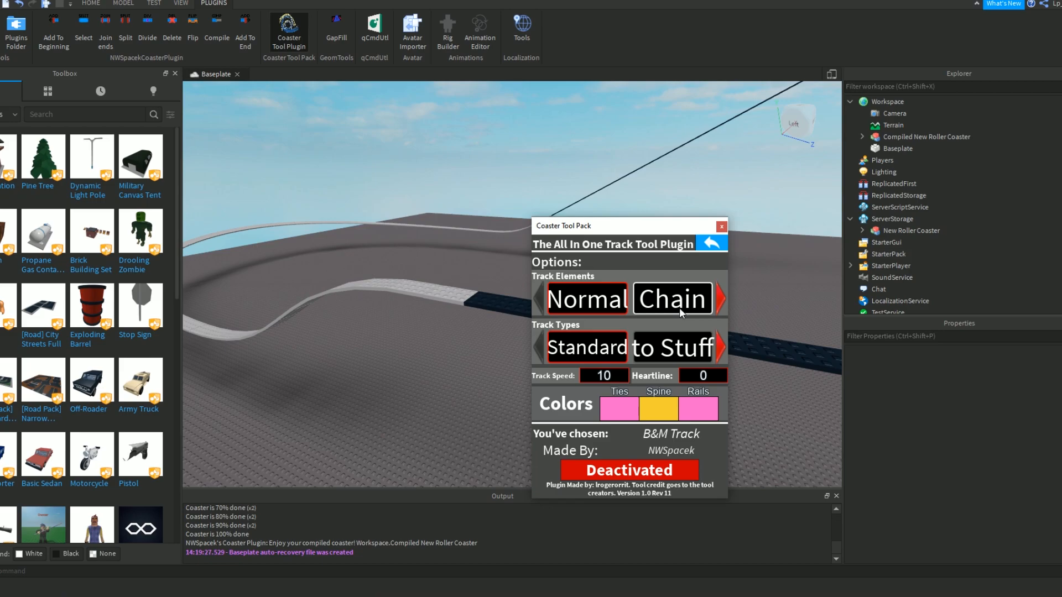
{"action": "left_click", "coordinate": [723, 305]}
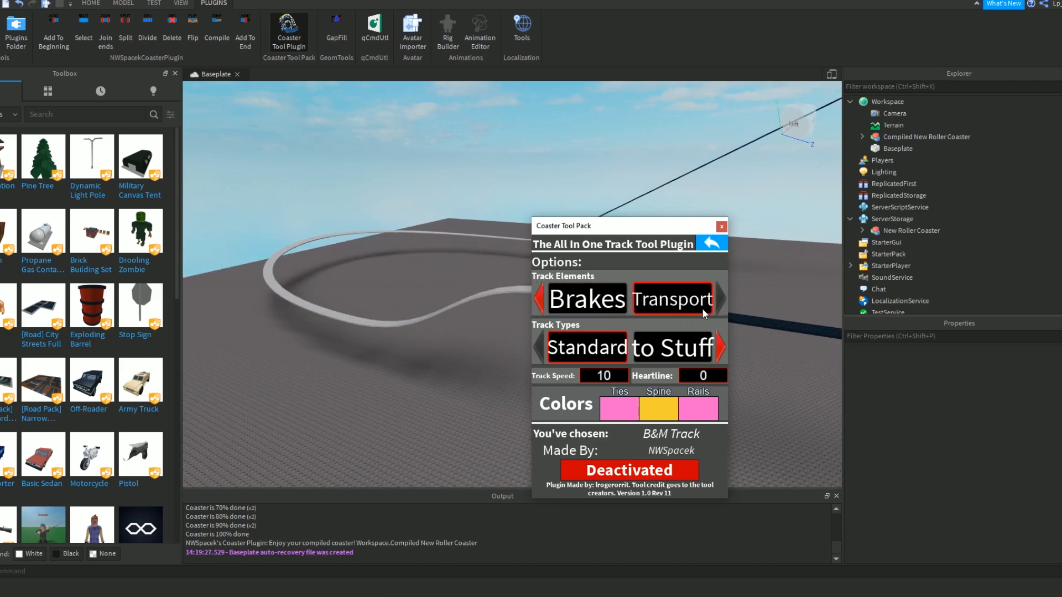
{"action": "left_click", "coordinate": [539, 299]}
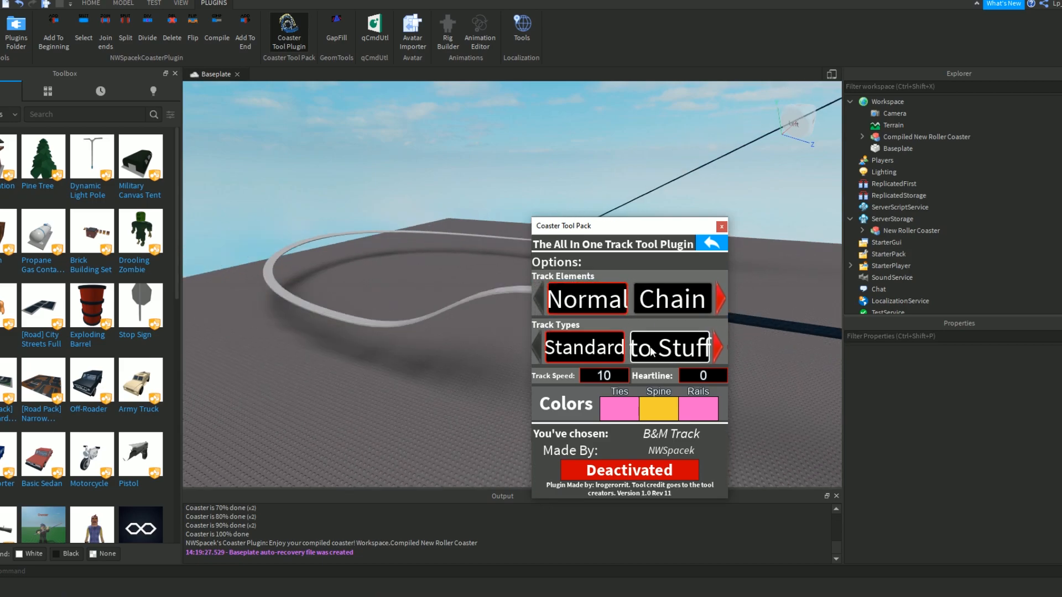
{"action": "left_click", "coordinate": [538, 347]}
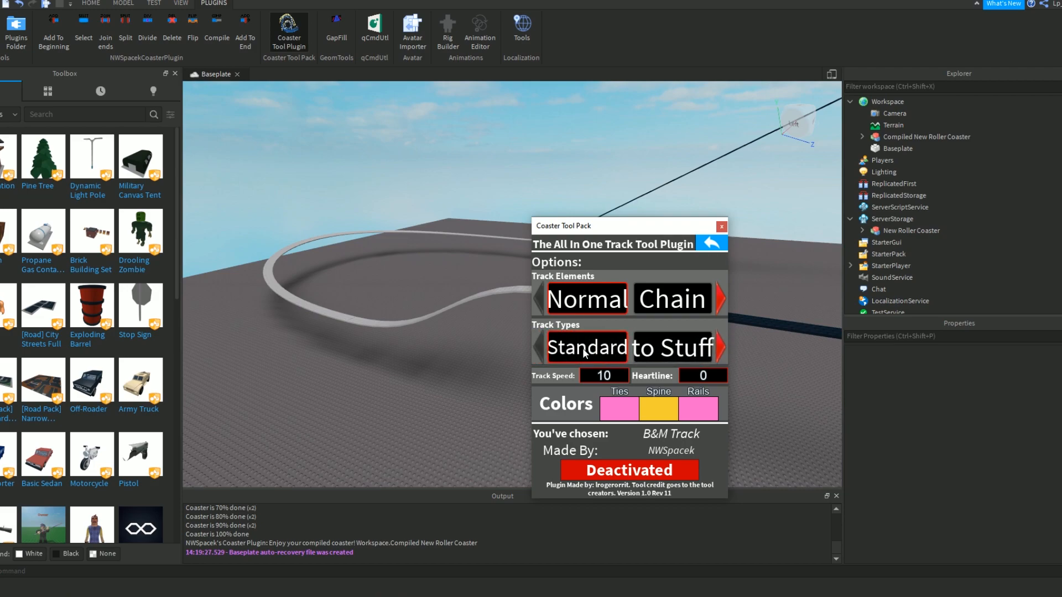
{"action": "left_click", "coordinate": [721, 299]}
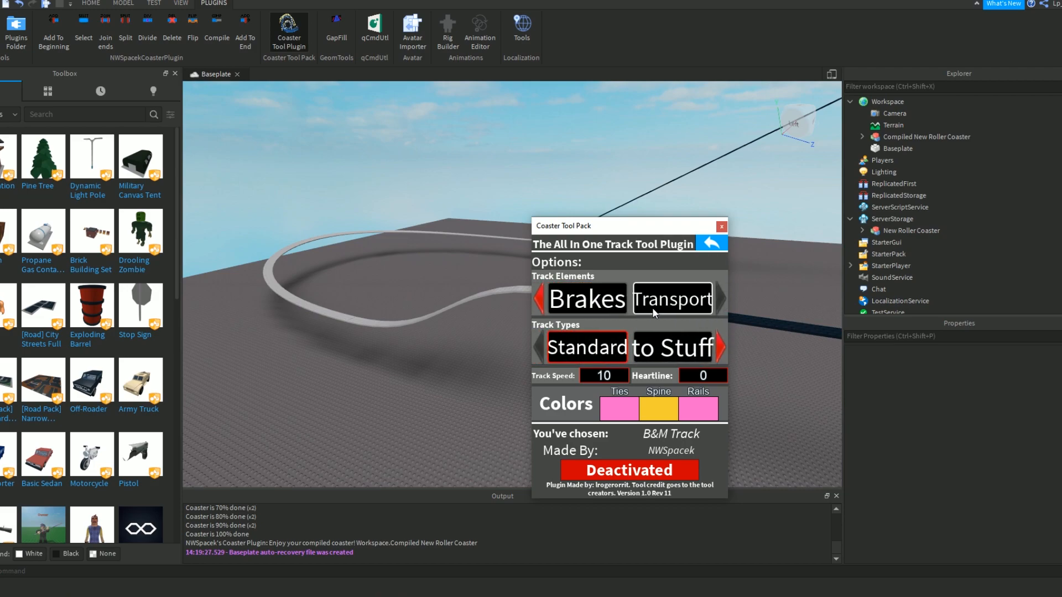
Dock the Coaster Tool Pack window with the Explorer and view the dark straight segment up close.
{"action": "left_click_drag", "start_coordinate": [623, 232], "coordinate": [867, 210]}
{"action": "left_click_drag", "start_coordinate": [859, 216], "coordinate": [697, 276]}
{"action": "right_click_drag", "start_coordinate": [642, 215], "coordinate": [642, 215]}
{"action": "key", "text": "w"}
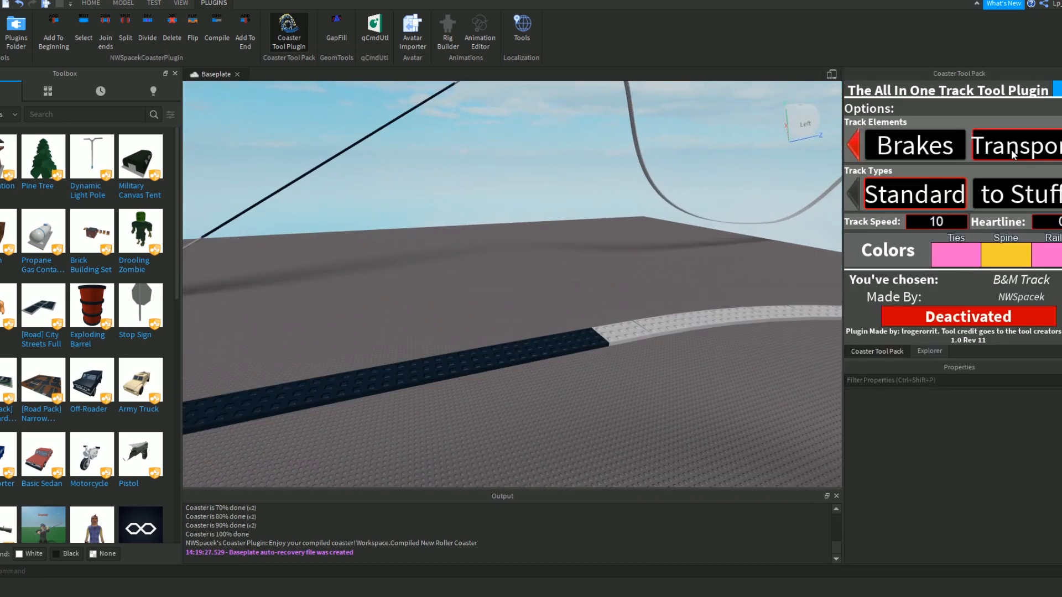
Set the B&M track's ties, spine and rails to teal and activate the tool.
{"action": "left_click", "coordinate": [954, 253]}
{"action": "left_click", "coordinate": [1044, 99]}
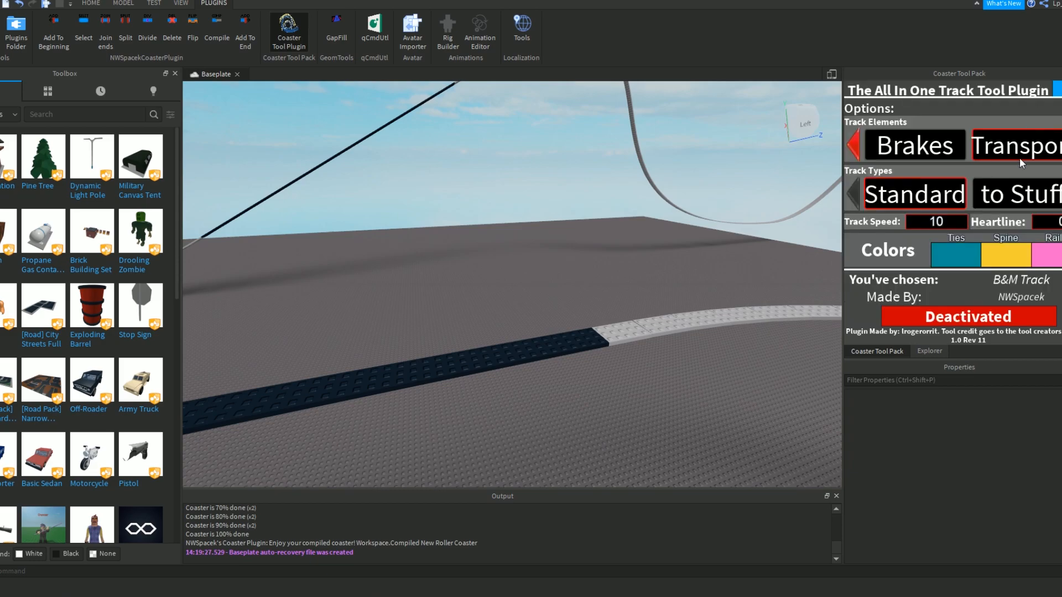
{"action": "left_click", "coordinate": [1006, 253]}
{"action": "left_click", "coordinate": [1045, 99]}
{"action": "left_click", "coordinate": [1058, 259]}
{"action": "left_click", "coordinate": [1044, 99]}
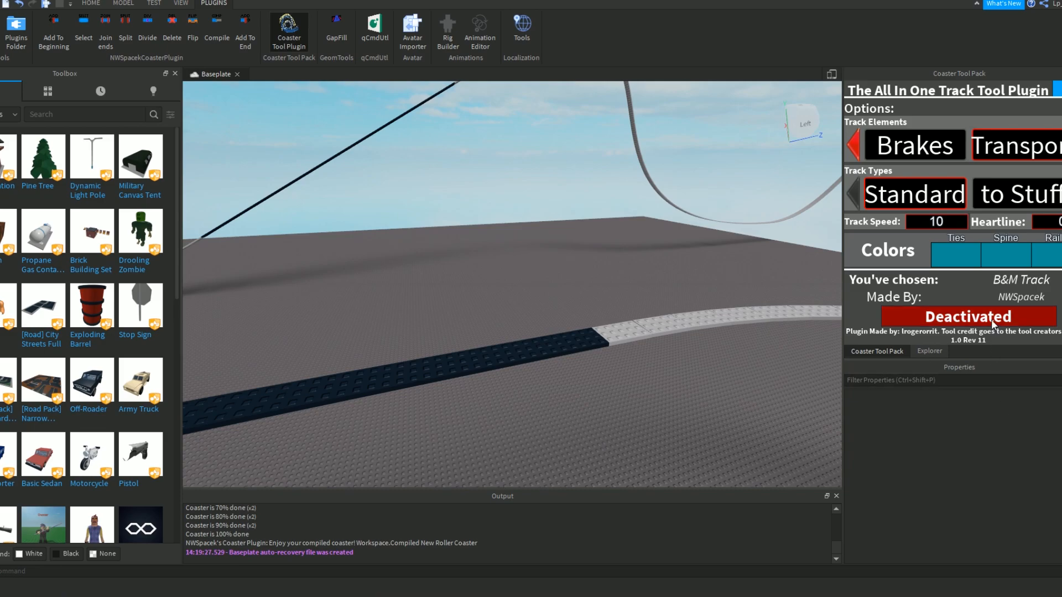
{"action": "left_click", "coordinate": [957, 326]}
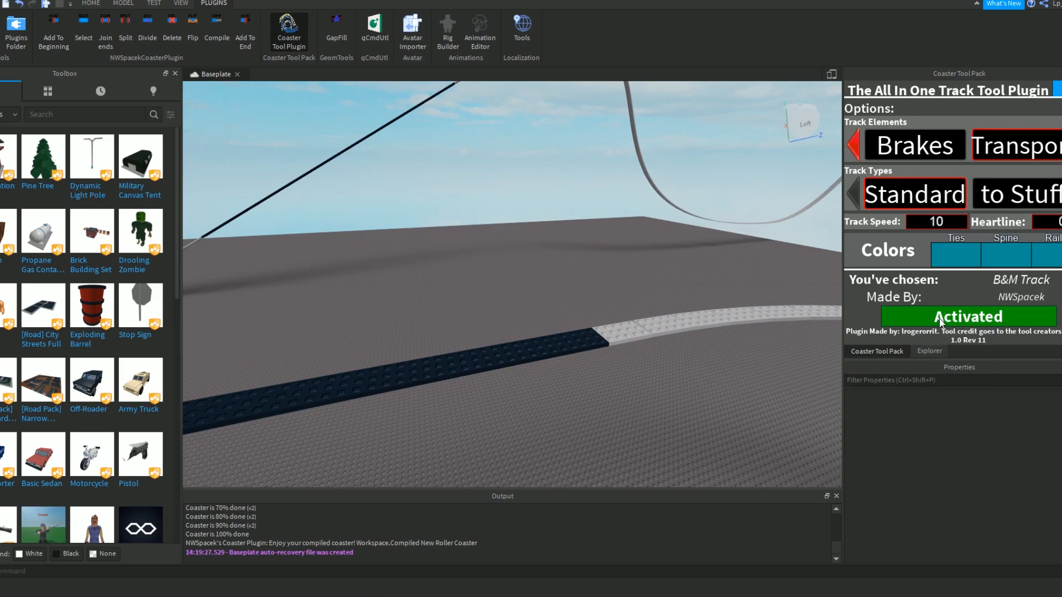
Try to place B&M transport track pieces along the dark straight segment of the compiled track.
{"action": "right_click_drag", "start_coordinate": [642, 333], "coordinate": [634, 336]}
{"action": "key", "text": "w"}
{"action": "right_click_drag", "start_coordinate": [561, 341], "coordinate": [548, 314]}
{"action": "left_click", "coordinate": [535, 320]}
{"action": "key", "text": "s"}
{"action": "key", "text": "a"}
{"action": "left_click", "coordinate": [669, 289]}
{"action": "left_click", "coordinate": [585, 285]}
{"action": "left_click", "coordinate": [501, 281]}
{"action": "right_click_drag", "start_coordinate": [486, 285], "coordinate": [487, 283]}
{"action": "key", "text": "s"}
{"action": "key", "text": "a"}
{"action": "key", "text": "s"}
{"action": "key", "text": "a"}
{"action": "left_click", "coordinate": [377, 268]}
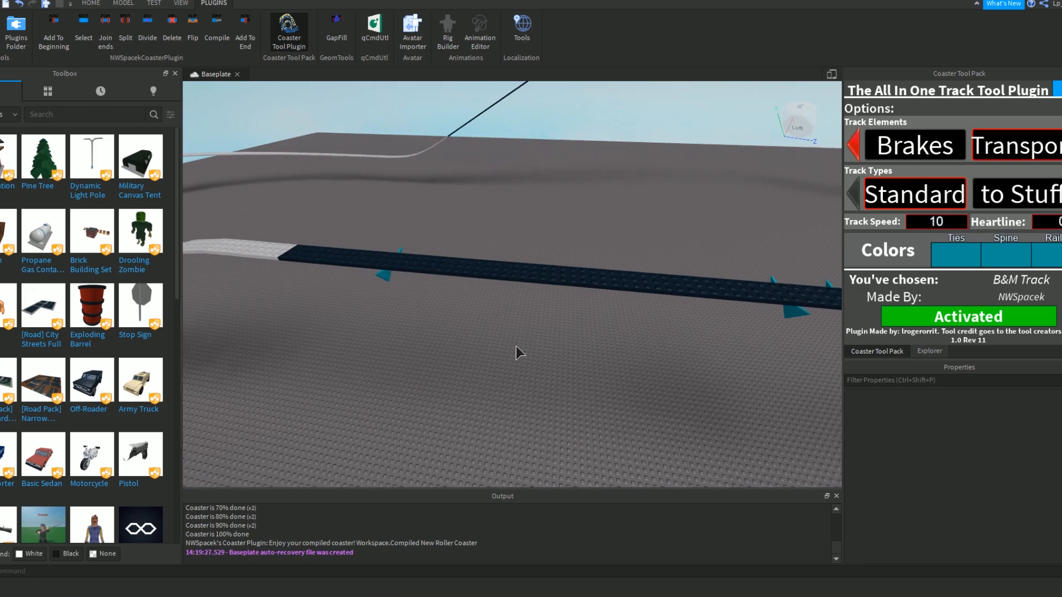
{"action": "left_click", "coordinate": [341, 262]}
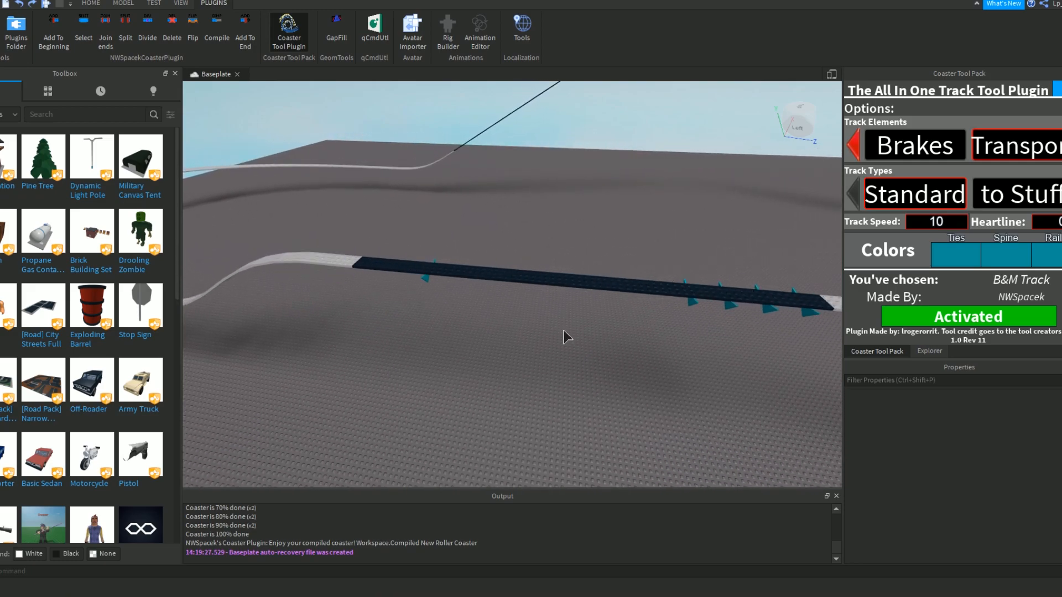
Undo the placed transport pieces on the dark straight segment and restart the B&M Track tool.
{"action": "right_click_drag", "start_coordinate": [564, 329], "coordinate": [580, 325]}
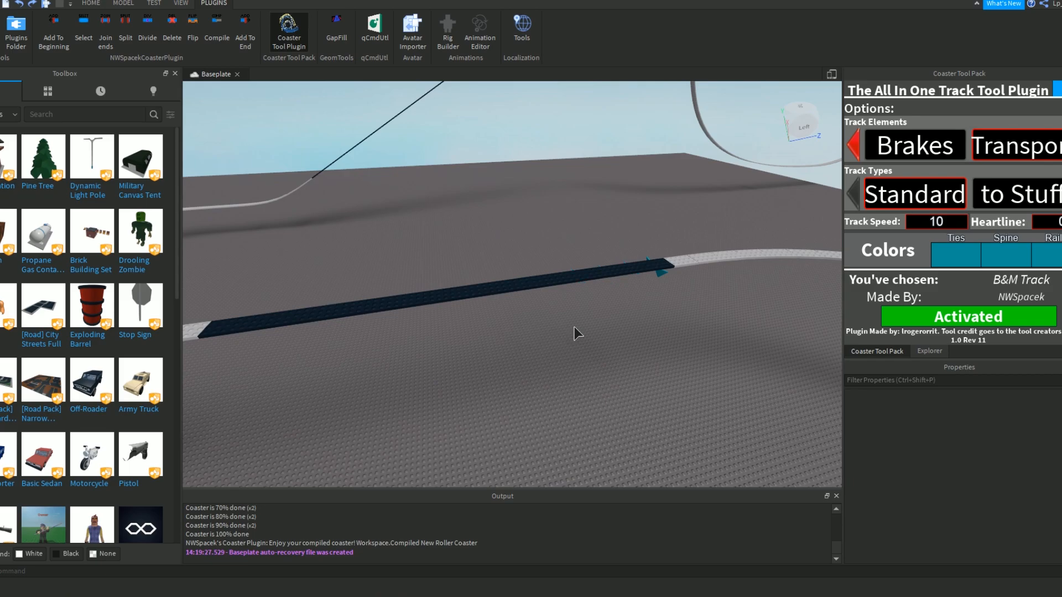
{"action": "right_click_drag", "start_coordinate": [675, 281], "coordinate": [637, 264]}
{"action": "scroll", "coordinate": [650, 258], "scroll_direction": "up", "scroll_amount": 4}
{"action": "left_click", "coordinate": [947, 316]}
{"action": "right_click_drag", "start_coordinate": [745, 293], "coordinate": [498, 283]}
{"action": "scroll", "coordinate": [498, 282], "scroll_direction": "down", "scroll_amount": 4}
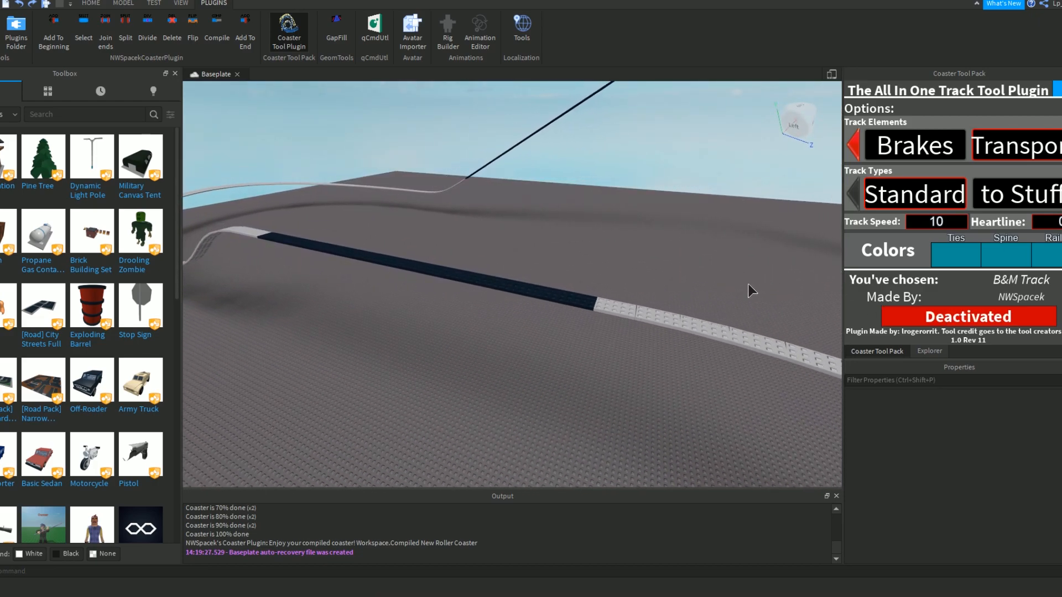
{"action": "left_click", "coordinate": [949, 323]}
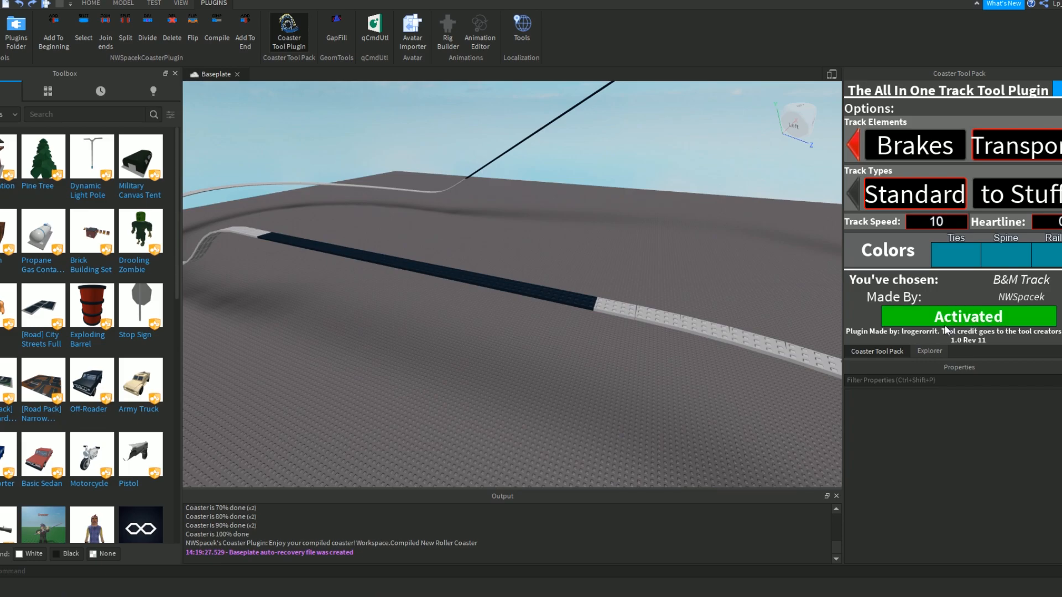
Restart the B&M Track tool and try to place transport pieces along the full length of the dark straight segment.
{"action": "left_click", "coordinate": [962, 324]}
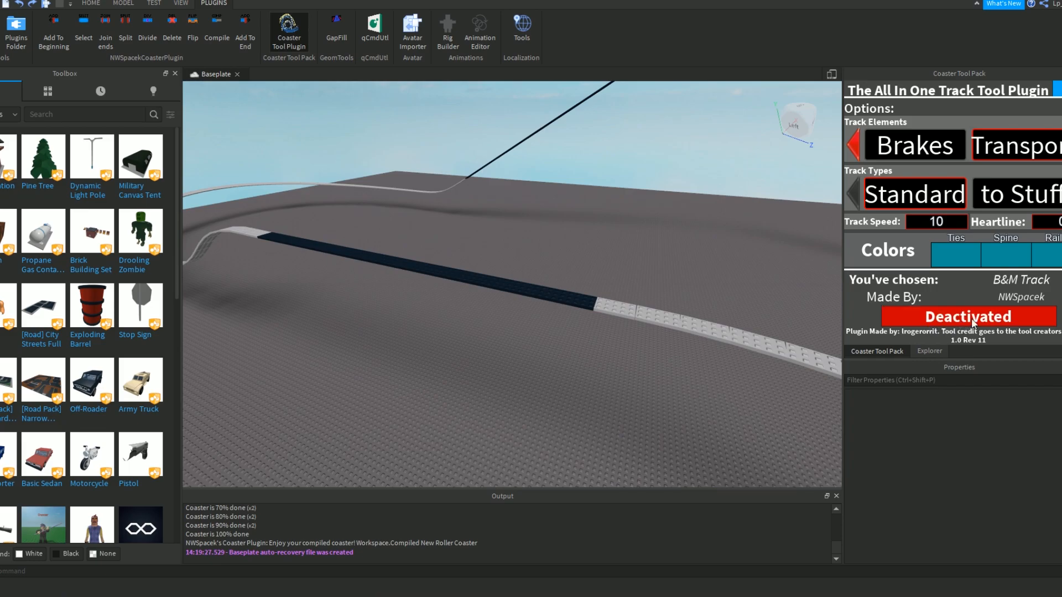
{"action": "left_click", "coordinate": [962, 323]}
{"action": "scroll", "coordinate": [632, 293], "scroll_direction": "up", "scroll_amount": 3}
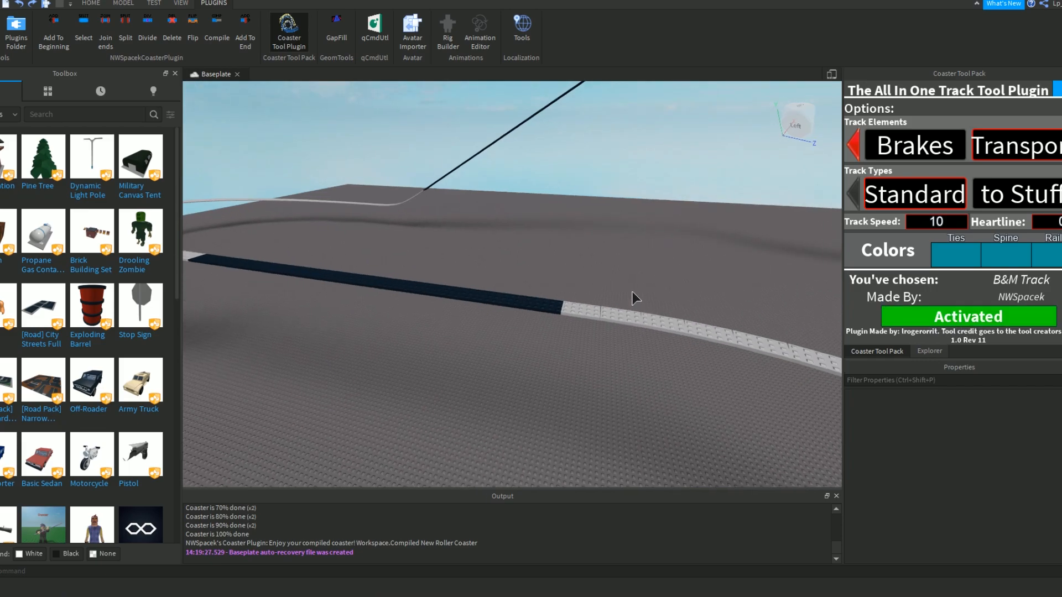
{"action": "mouse_move", "coordinate": [572, 308]}
{"action": "right_mouse_down"}
{"action": "mouse_move", "coordinate": [576, 288]}
{"action": "mouse_move", "coordinate": [562, 291]}
{"action": "right_mouse_up"}
{"action": "left_click", "coordinate": [531, 299]}
{"action": "left_click", "coordinate": [429, 297]}
{"action": "key", "text": "a"}
{"action": "left_click", "coordinate": [508, 278]}
{"action": "left_click", "coordinate": [409, 273]}
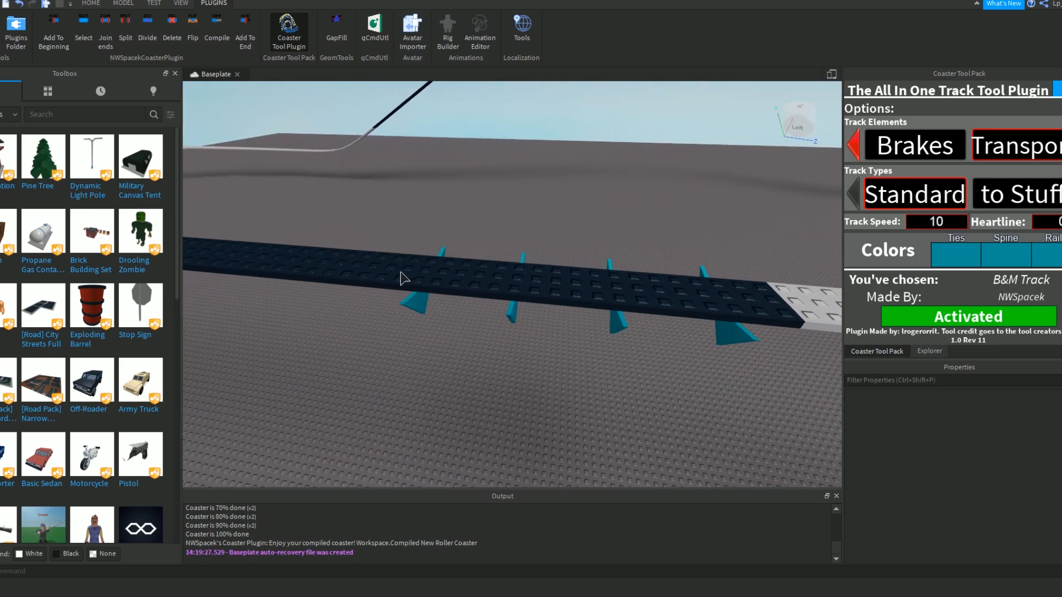
{"action": "left_click", "coordinate": [340, 267]}
{"action": "key", "text": "a"}
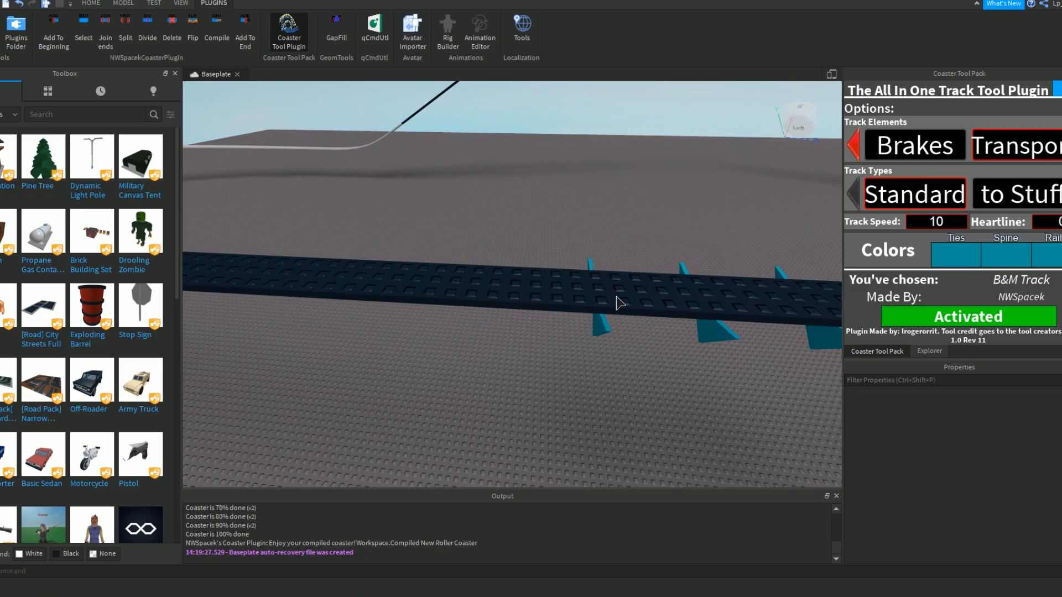
{"action": "left_click", "coordinate": [393, 286]}
{"action": "left_click", "coordinate": [295, 278]}
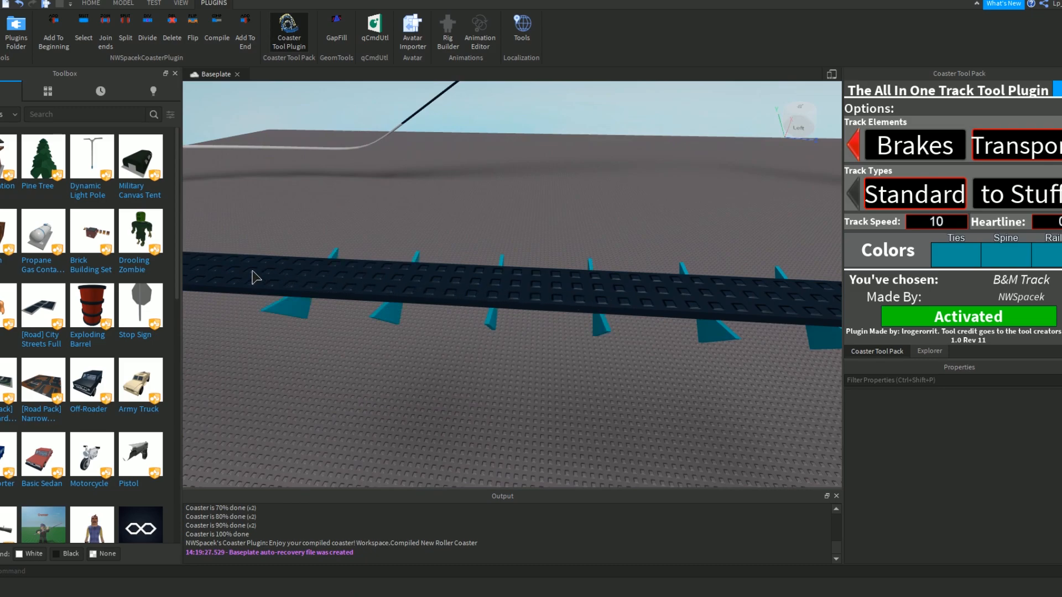
{"action": "key", "text": "a"}
{"action": "right_click_drag", "start_coordinate": [570, 280], "coordinate": [545, 281]}
{"action": "left_click", "coordinate": [558, 259]}
{"action": "left_click", "coordinate": [477, 249]}
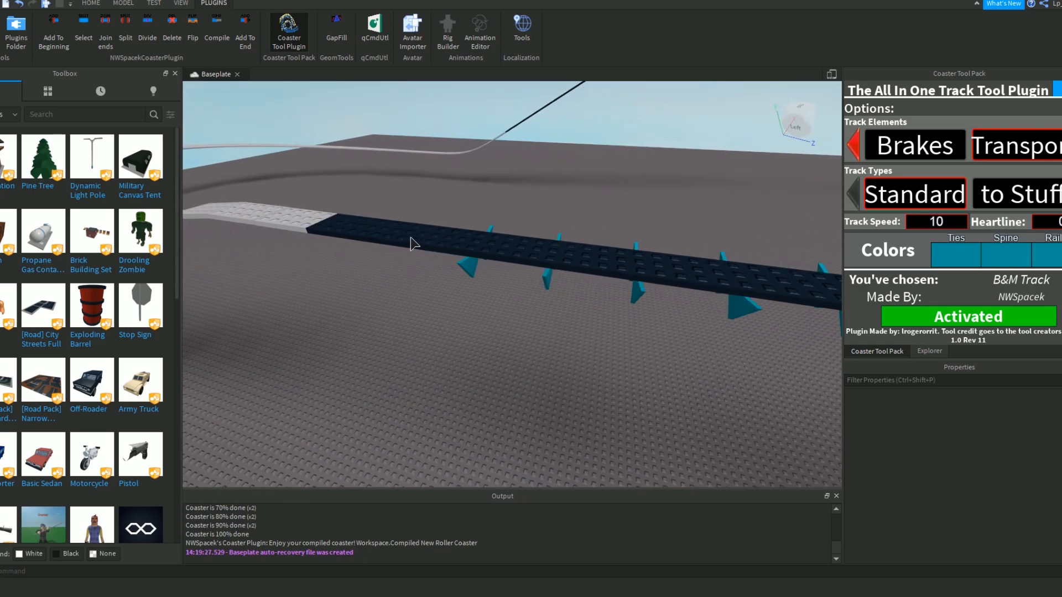
{"action": "left_click", "coordinate": [421, 244]}
{"action": "left_click", "coordinate": [354, 236]}
{"action": "key", "text": "a"}
{"action": "right_click_drag", "start_coordinate": [307, 224], "coordinate": [579, 281]}
Undo the transport pieces placed on the dark straight segment and restart the B&M Track tool.
{"action": "key", "text": "s"}
{"action": "key", "text": "w"}
{"action": "key", "text": "ctrl+z"}
{"action": "key", "text": "ctrl+z"}
{"action": "key", "text": "ctrl+z"}
{"action": "key", "text": "ctrl+z"}
{"action": "key", "text": "ctrl+z"}
{"action": "key", "text": "ctrl+z"}
{"action": "key", "text": "ctrl+z"}
{"action": "key", "text": "ctrl+z"}
{"action": "key", "text": "ctrl+z"}
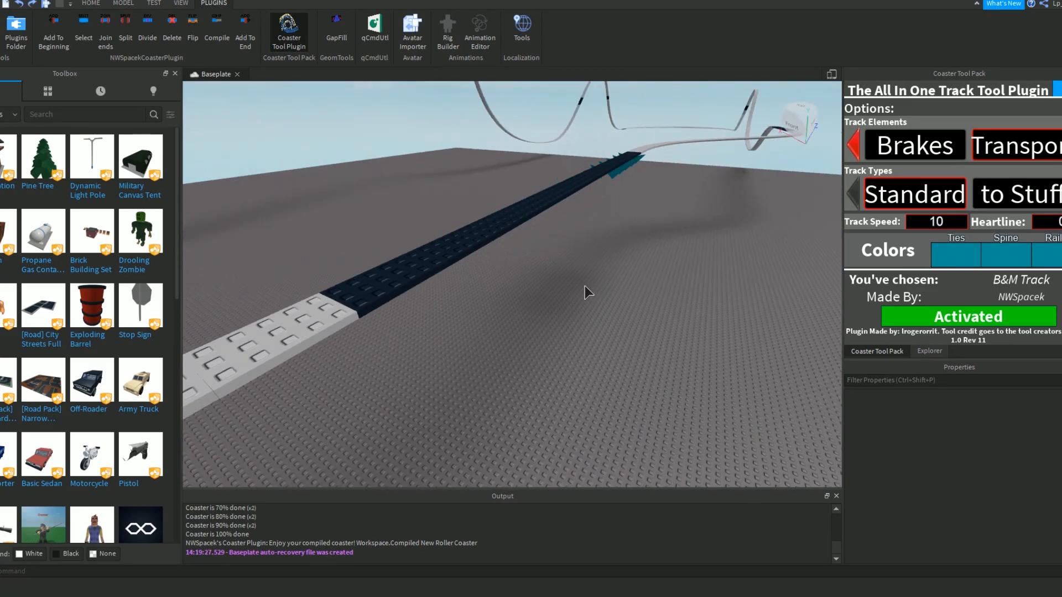
{"action": "key", "text": "ctrl+z"}
{"action": "key", "text": "ctrl+z"}
{"action": "key", "text": "w"}
{"action": "right_click_drag", "start_coordinate": [585, 285], "coordinate": [585, 285]}
{"action": "key", "text": "ctrl+z"}
{"action": "key", "text": "ctrl+z"}
{"action": "left_click", "coordinate": [935, 318]}
Place B&M transport track pieces along the dark straight segment from its junction with the white curve to its far end.
{"action": "key", "text": "d"}
{"action": "right_click_drag", "start_coordinate": [530, 306], "coordinate": [530, 307]}
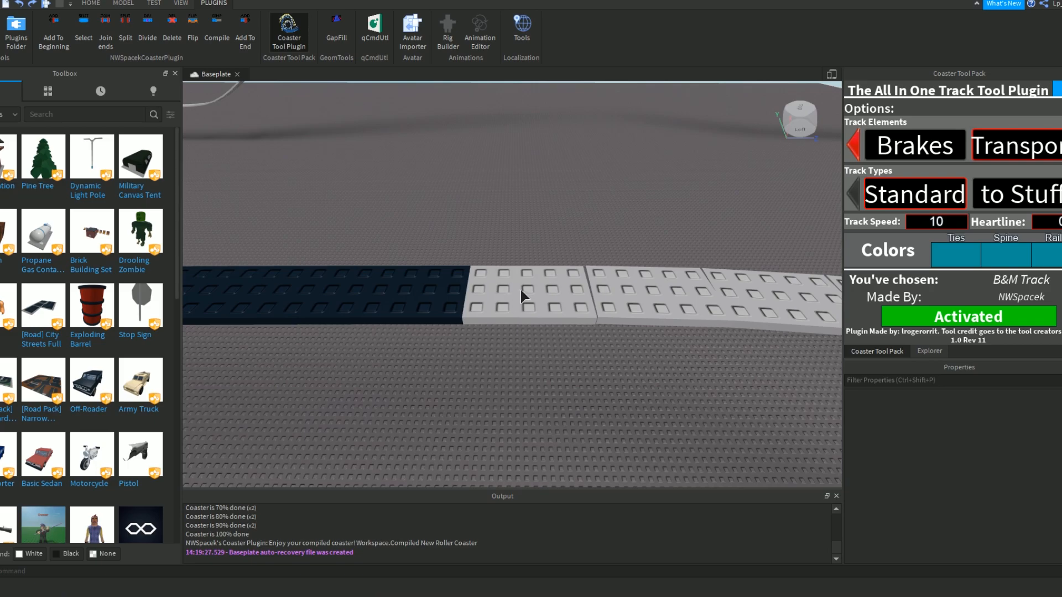
{"action": "left_click", "coordinate": [430, 292]}
{"action": "left_click", "coordinate": [325, 283]}
{"action": "key", "text": "a"}
{"action": "right_click_drag", "start_coordinate": [363, 284], "coordinate": [364, 284]}
{"action": "key", "text": "s"}
{"action": "left_click", "coordinate": [587, 269]}
{"action": "left_click", "coordinate": [465, 261]}
{"action": "left_click", "coordinate": [423, 256]}
{"action": "left_click", "coordinate": [371, 248]}
{"action": "right_click_drag", "start_coordinate": [400, 238], "coordinate": [400, 237]}
{"action": "key", "text": "a"}
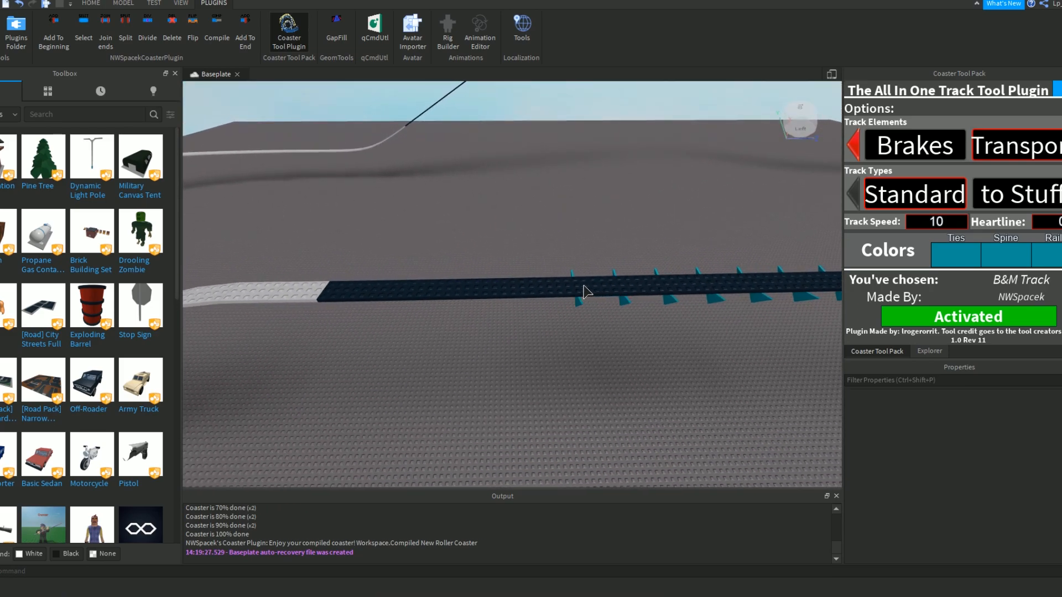
{"action": "left_click", "coordinate": [396, 286]}
{"action": "left_click", "coordinate": [342, 293]}
{"action": "left_click", "coordinate": [305, 293]}
{"action": "right_click_drag", "start_coordinate": [528, 307], "coordinate": [612, 267]}
{"action": "scroll", "coordinate": [612, 267], "scroll_direction": "down", "scroll_amount": 4}
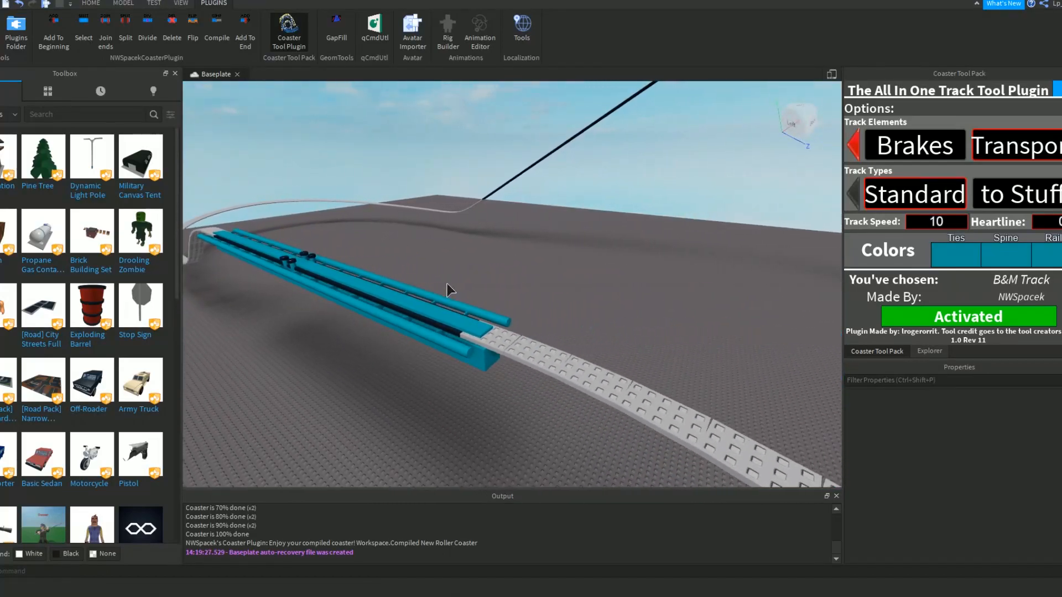
{"action": "right_click_drag", "start_coordinate": [447, 283], "coordinate": [458, 294]}
Extend the transport track onto the first white pieces beyond the end of the dark straight segment.
{"action": "scroll", "coordinate": [458, 294], "scroll_direction": "up", "scroll_amount": 4}
{"action": "right_click_drag", "start_coordinate": [535, 357], "coordinate": [615, 297]}
{"action": "left_click", "coordinate": [490, 270]}
{"action": "right_click_drag", "start_coordinate": [491, 270], "coordinate": [530, 284]}
{"action": "left_click", "coordinate": [489, 292]}
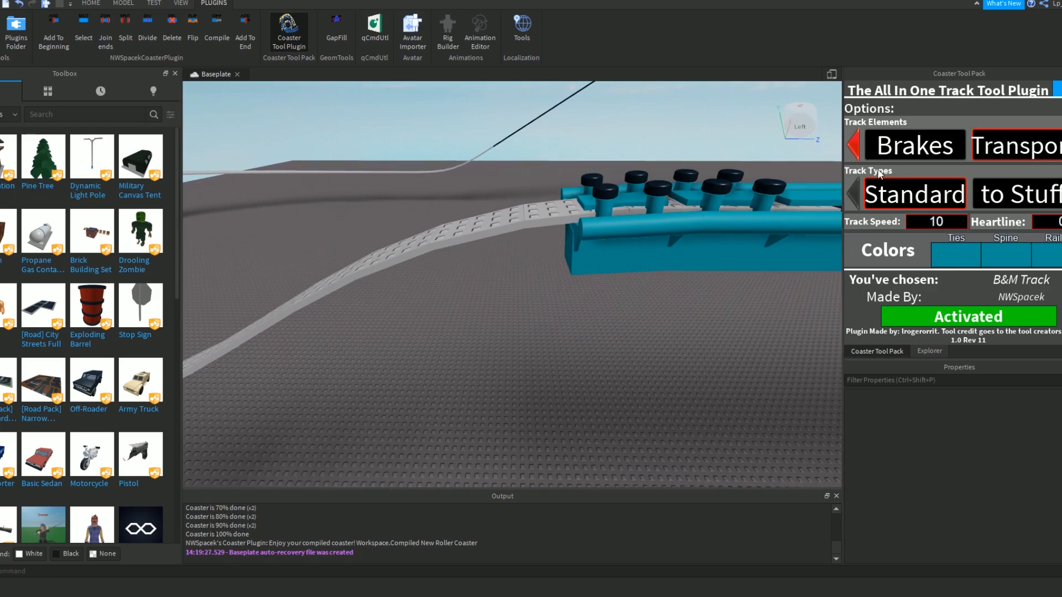
Switch the track element to Normal and place B&M track on the white slope beside the transport pieces.
{"action": "left_click", "coordinate": [854, 145]}
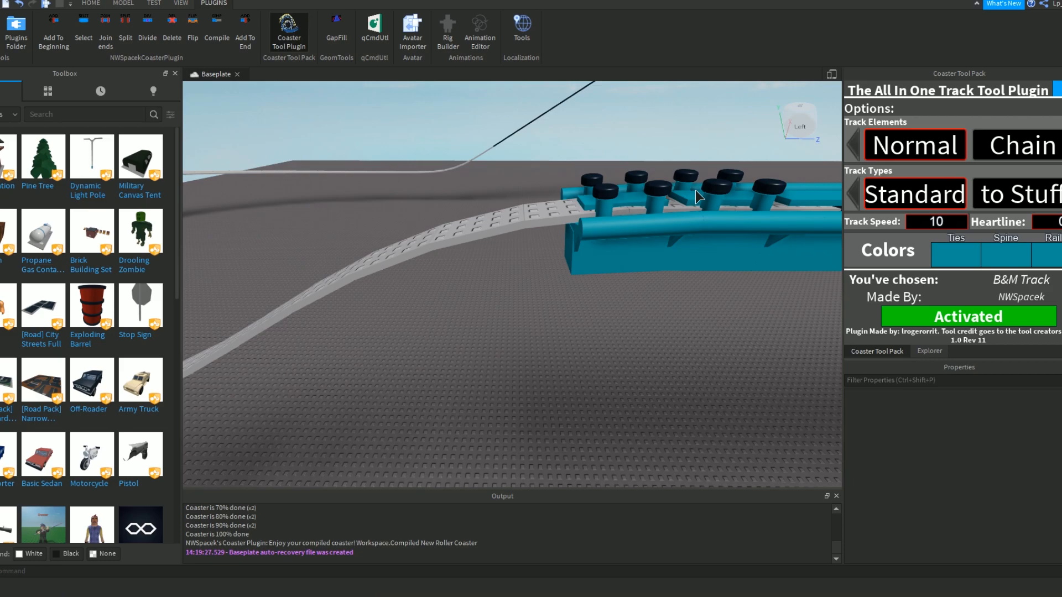
{"action": "right_click_drag", "start_coordinate": [696, 190], "coordinate": [695, 198]}
{"action": "key", "text": "s"}
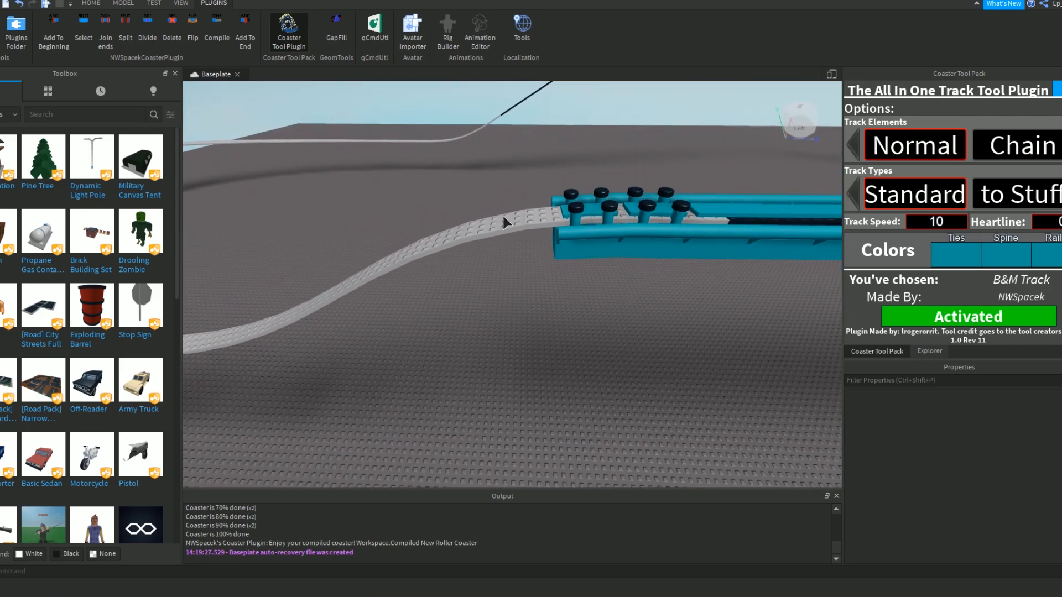
{"action": "left_click", "coordinate": [503, 228]}
{"action": "left_click", "coordinate": [437, 240]}
{"action": "right_click_drag", "start_coordinate": [437, 240], "coordinate": [464, 240]}
{"action": "key", "text": "a"}
Continue the normal B&M track around the white curve to the foot of the lift hill.
{"action": "left_click_drag", "start_coordinate": [622, 238], "coordinate": [277, 343]}
{"action": "right_click_drag", "start_coordinate": [277, 343], "coordinate": [424, 398]}
{"action": "key", "text": "w"}
{"action": "left_click_drag", "start_coordinate": [423, 398], "coordinate": [499, 202]}
{"action": "right_click_drag", "start_coordinate": [508, 184], "coordinate": [508, 184]}
{"action": "key", "text": "d"}
{"action": "left_click_drag", "start_coordinate": [398, 354], "coordinate": [793, 350]}
{"action": "right_click_drag", "start_coordinate": [741, 350], "coordinate": [741, 350]}
{"action": "key", "text": "d"}
{"action": "left_click", "coordinate": [392, 274]}
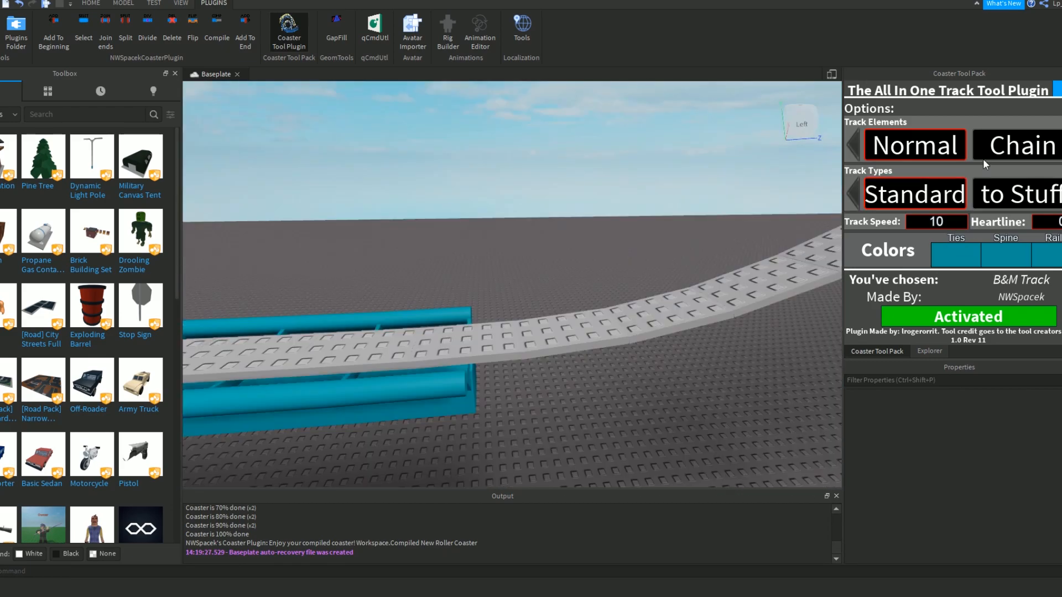
{"action": "key", "text": "a"}
{"action": "key", "text": "a"}
{"action": "right_click_drag", "start_coordinate": [519, 274], "coordinate": [522, 274]}
{"action": "key", "text": "d"}
{"action": "key", "text": "w"}
Switch the track element to Chain at track speed 25 and place it along the upward curve at the lift hill's base.
{"action": "left_click", "coordinate": [1026, 159]}
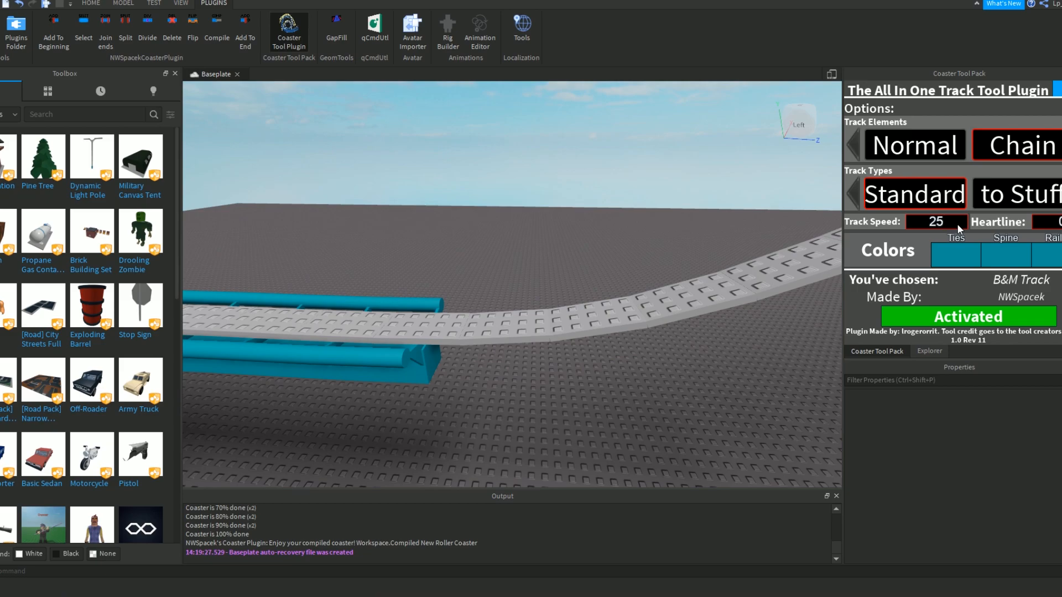
{"action": "right_click_drag", "start_coordinate": [514, 305], "coordinate": [512, 322]}
{"action": "left_click", "coordinate": [483, 311]}
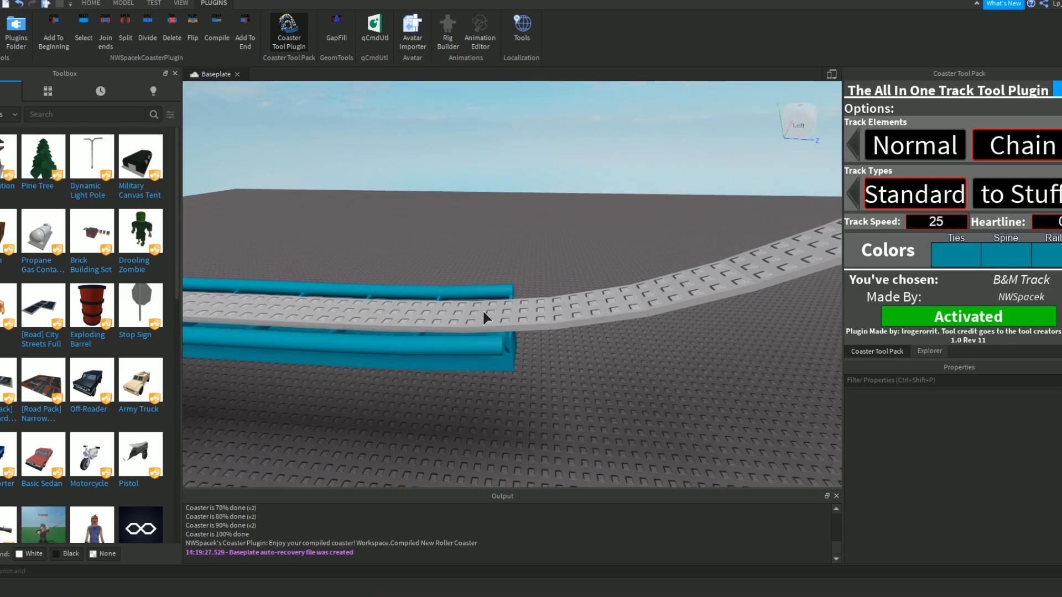
{"action": "left_click", "coordinate": [583, 305]}
{"action": "left_click", "coordinate": [693, 287]}
{"action": "right_click_drag", "start_coordinate": [694, 286], "coordinate": [699, 283]}
{"action": "key", "text": "d"}
{"action": "left_click", "coordinate": [620, 304]}
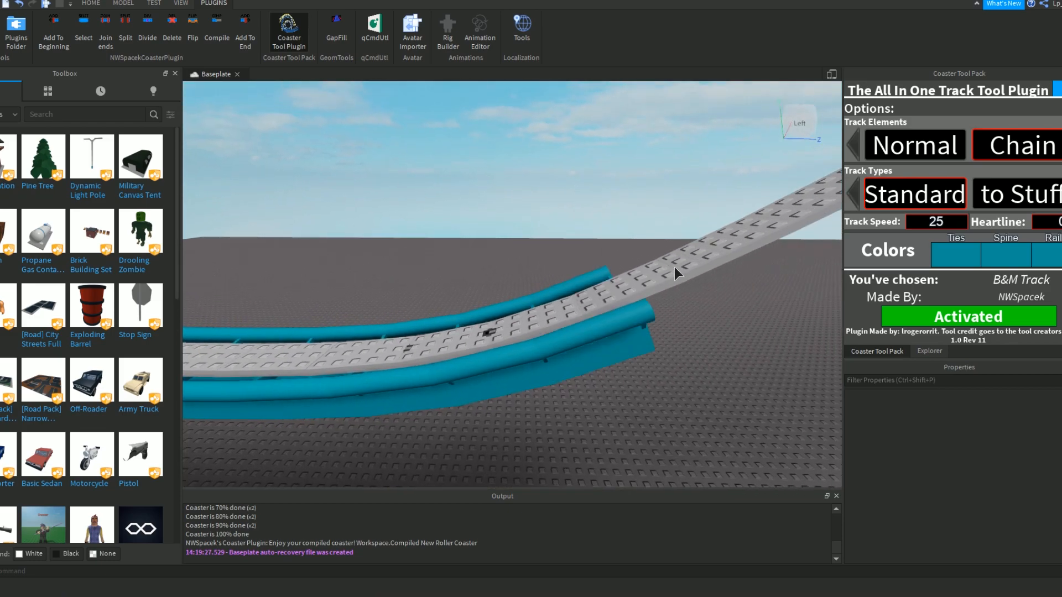
{"action": "left_click", "coordinate": [739, 241]}
Continue the chain track up the lift hill's slope towards its crest.
{"action": "key", "text": "d"}
{"action": "right_click_drag", "start_coordinate": [748, 238], "coordinate": [747, 235]}
{"action": "left_click", "coordinate": [557, 267]}
{"action": "right_click_drag", "start_coordinate": [625, 276], "coordinate": [613, 258]}
{"action": "key", "text": "d"}
Switch the track element back to Normal and place B&M track over the crest and down the first drop.
{"action": "key", "text": "d"}
{"action": "key", "text": "w"}
{"action": "right_click_drag", "start_coordinate": [686, 249], "coordinate": [691, 247]}
{"action": "left_click", "coordinate": [905, 151]}
{"action": "key", "text": "e"}
{"action": "right_click_drag", "start_coordinate": [565, 180], "coordinate": [539, 240]}
{"action": "key", "text": "d"}
{"action": "key", "text": "s"}
{"action": "left_click", "coordinate": [425, 187]}
{"action": "left_click", "coordinate": [475, 196]}
{"action": "left_click", "coordinate": [533, 228]}
{"action": "key", "text": "w"}
{"action": "left_click", "coordinate": [423, 145]}
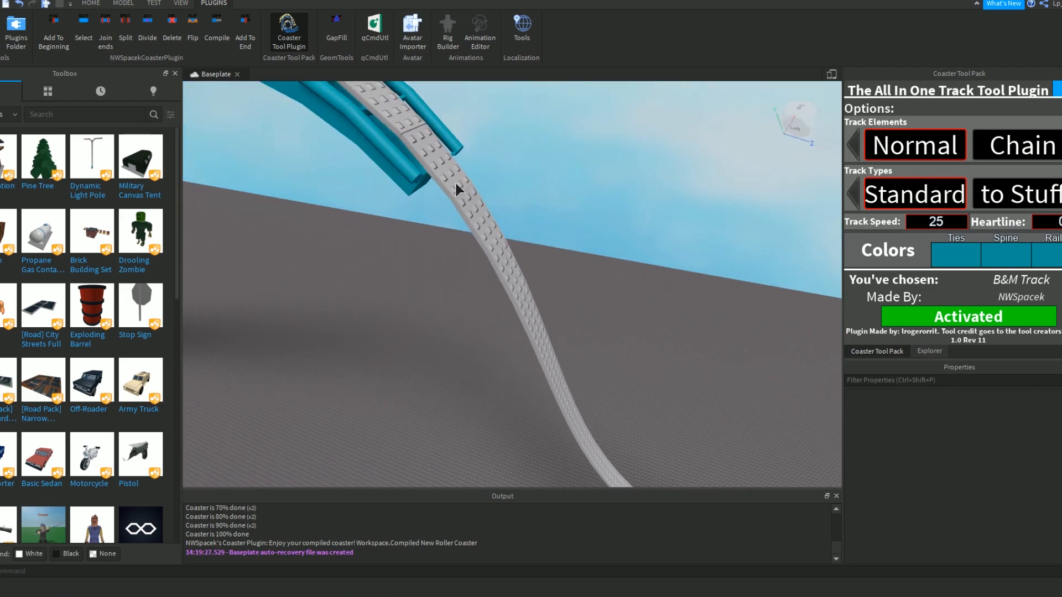
{"action": "left_click", "coordinate": [453, 184]}
{"action": "left_click", "coordinate": [516, 273]}
{"action": "key", "text": "d"}
Cover the remaining hills and curves with normal B&M track up to the dark straight segment at the circuit's end.
{"action": "right_click_drag", "start_coordinate": [537, 351], "coordinate": [538, 252]}
{"action": "key", "text": "d"}
{"action": "key", "text": "a"}
{"action": "key", "text": "d"}
{"action": "key", "text": "w"}
{"action": "key", "text": "w"}
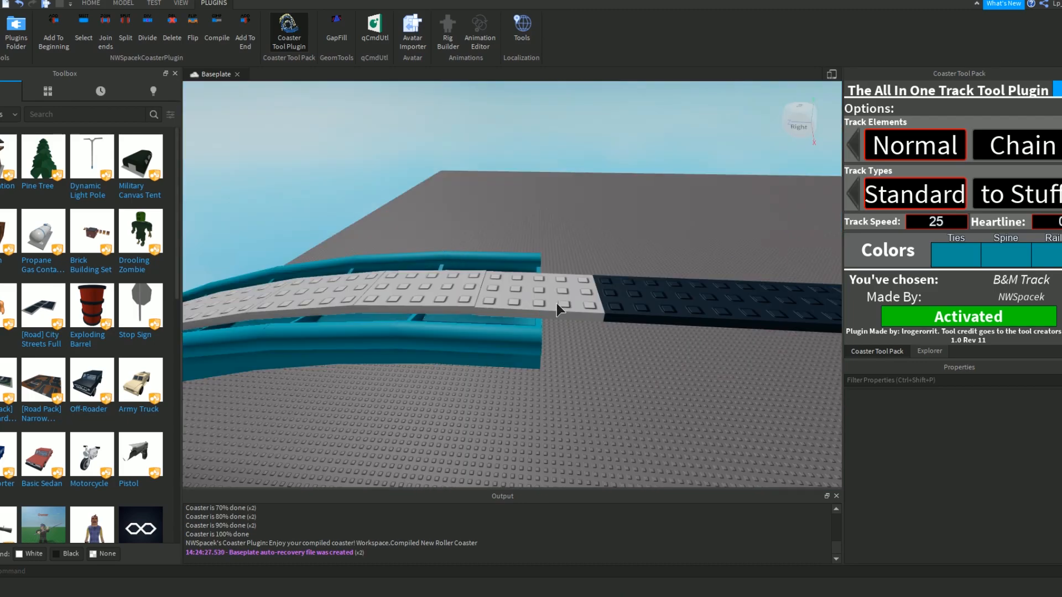
{"action": "right_click_drag", "start_coordinate": [557, 303], "coordinate": [549, 321]}
{"action": "key", "text": "d"}
{"action": "key", "text": "w"}
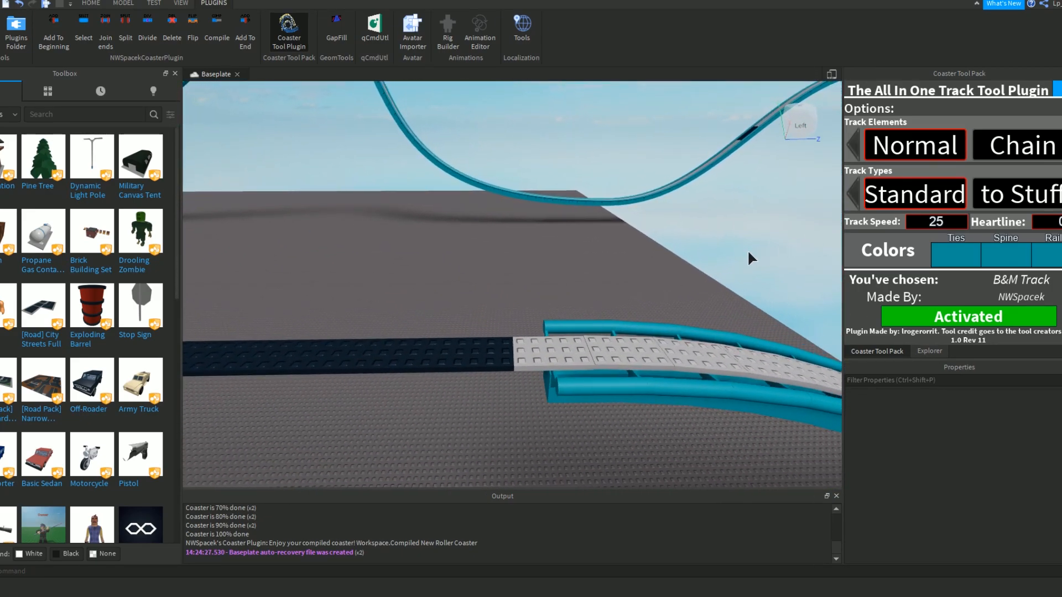
Switch the track element to Brakes with track speed 12 and place brake pieces along the dark straight segment at the circuit's end.
{"action": "scroll", "coordinate": [997, 147], "scroll_direction": "down", "scroll_amount": 2}
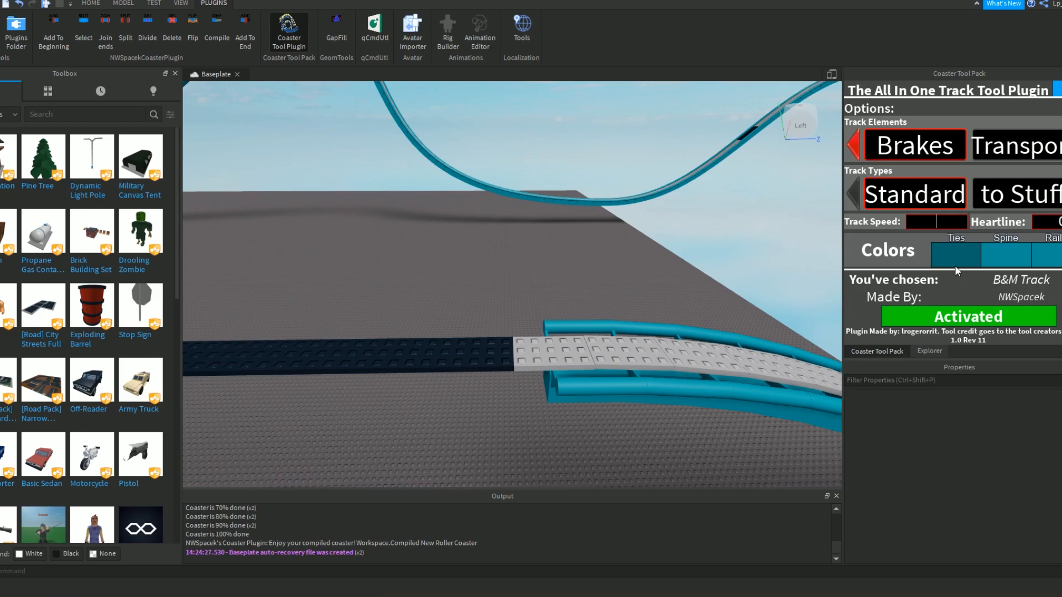
{"action": "type", "text": "12"}
{"action": "right_click_drag", "start_coordinate": [571, 329], "coordinate": [570, 325]}
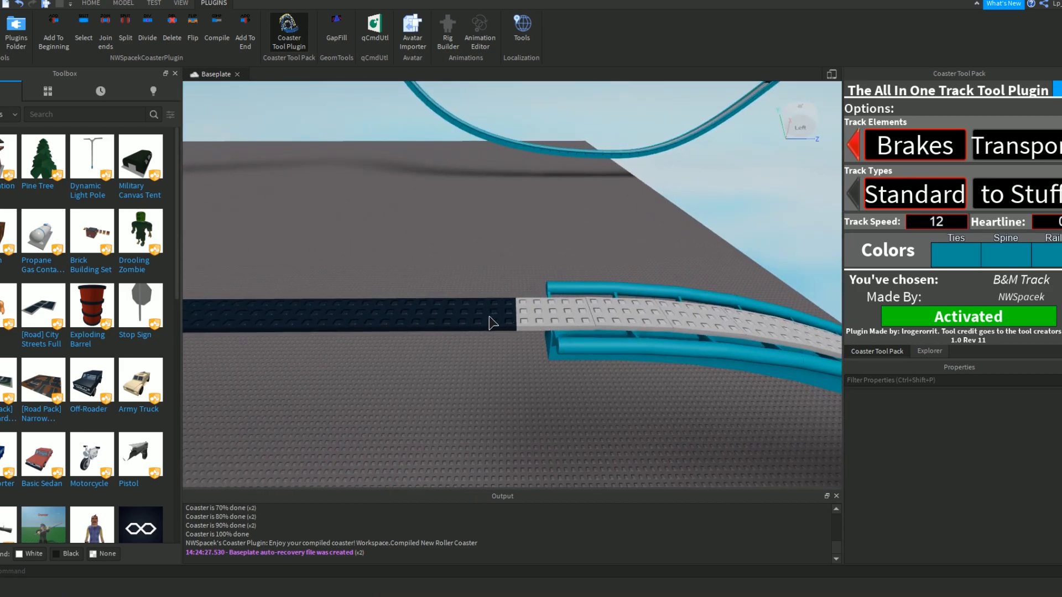
{"action": "key", "text": "a"}
{"action": "left_click", "coordinate": [663, 311]}
{"action": "left_click", "coordinate": [590, 310]}
{"action": "left_click", "coordinate": [514, 311]}
{"action": "left_click", "coordinate": [448, 310]}
{"action": "left_click", "coordinate": [375, 309]}
{"action": "right_click_drag", "start_coordinate": [376, 309], "coordinate": [452, 334]}
{"action": "key", "text": "a"}
{"action": "left_click", "coordinate": [500, 301]}
{"action": "left_click", "coordinate": [429, 307]}
{"action": "left_click", "coordinate": [395, 312]}
{"action": "key", "text": "a"}
Switch the track element to Transport at track speed 10 and place the first pieces on the white curve after the brakes.
{"action": "key", "text": "w"}
{"action": "right_click_drag", "start_coordinate": [679, 241], "coordinate": [686, 227]}
{"action": "key", "text": "a"}
{"action": "key", "text": "d"}
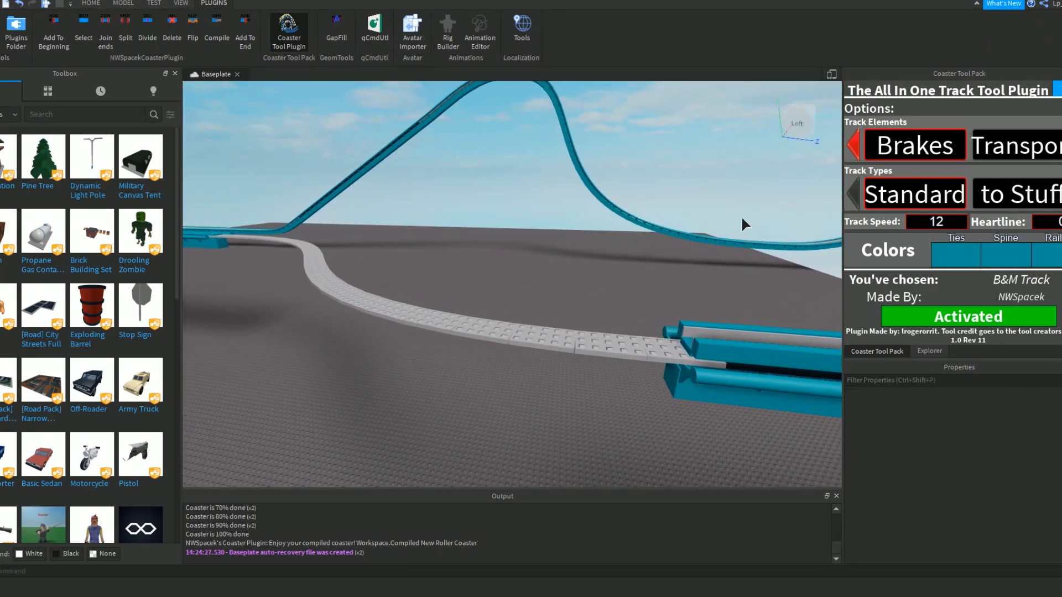
{"action": "key", "text": "w"}
{"action": "left_click", "coordinate": [1004, 140]}
{"action": "right_click_drag", "start_coordinate": [780, 280], "coordinate": [778, 280]}
{"action": "key", "text": "w"}
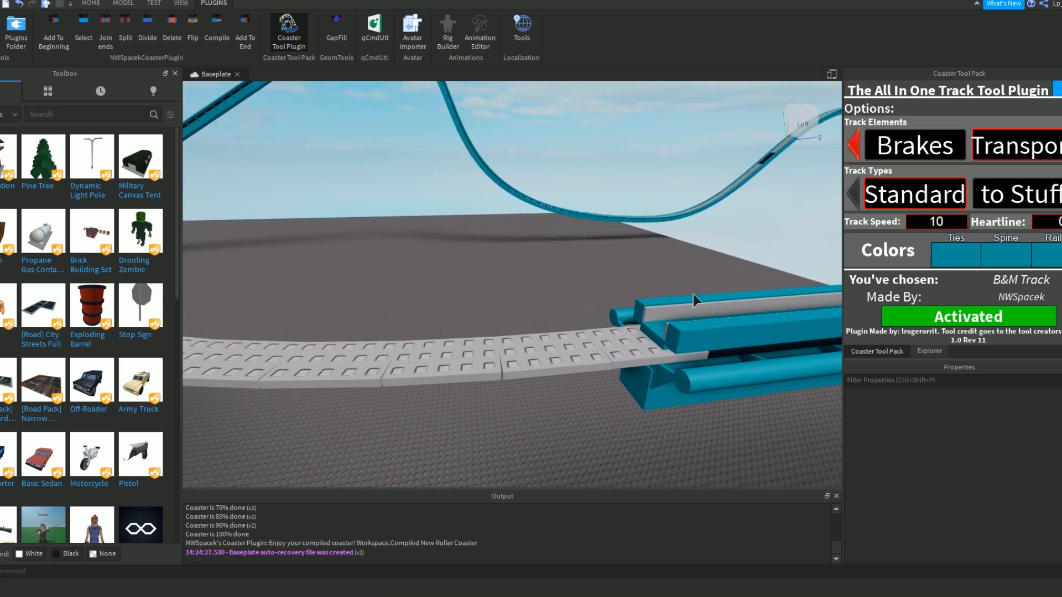
{"action": "left_click", "coordinate": [572, 351]}
{"action": "left_click", "coordinate": [454, 365]}
Continue the transport track along the rest of the white curve until it joins the first transport section and closes the circuit.
{"action": "right_click_drag", "start_coordinate": [414, 368], "coordinate": [414, 367]}
{"action": "key", "text": "w"}
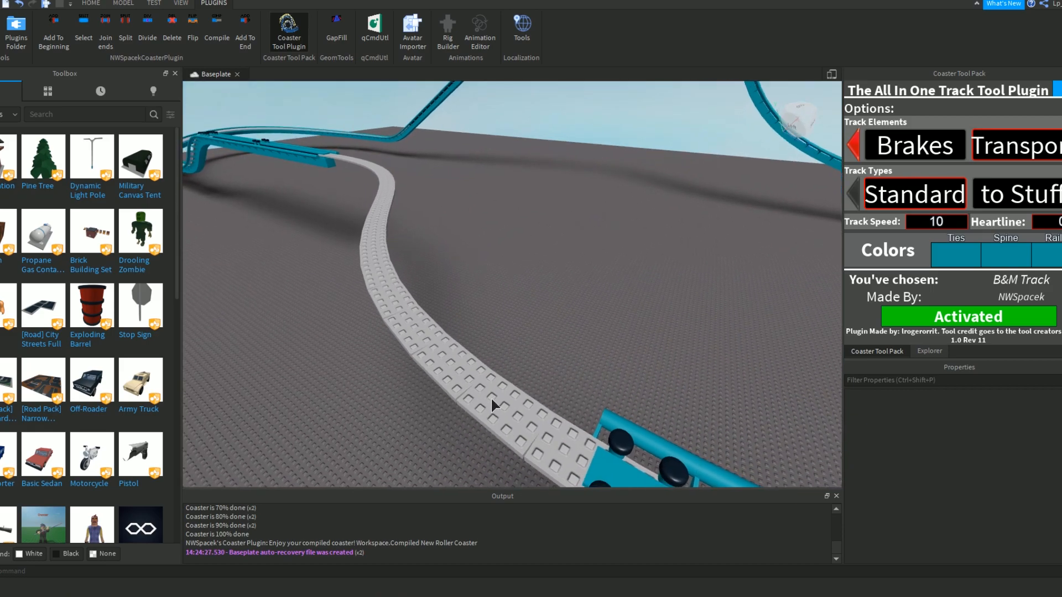
{"action": "left_click", "coordinate": [488, 398]}
{"action": "left_click", "coordinate": [454, 368]}
{"action": "left_click", "coordinate": [421, 339]}
{"action": "left_click", "coordinate": [391, 305]}
{"action": "right_click_drag", "start_coordinate": [368, 222], "coordinate": [369, 222]}
{"action": "key", "text": "w"}
{"action": "left_click", "coordinate": [478, 358]}
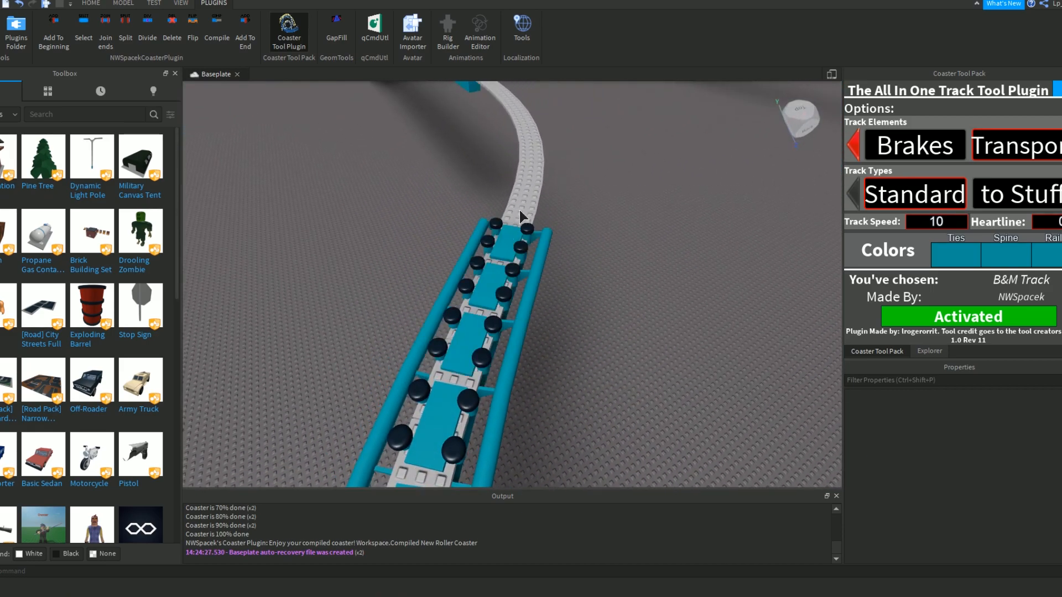
{"action": "right_click_drag", "start_coordinate": [528, 135], "coordinate": [527, 136]}
{"action": "key", "text": "w"}
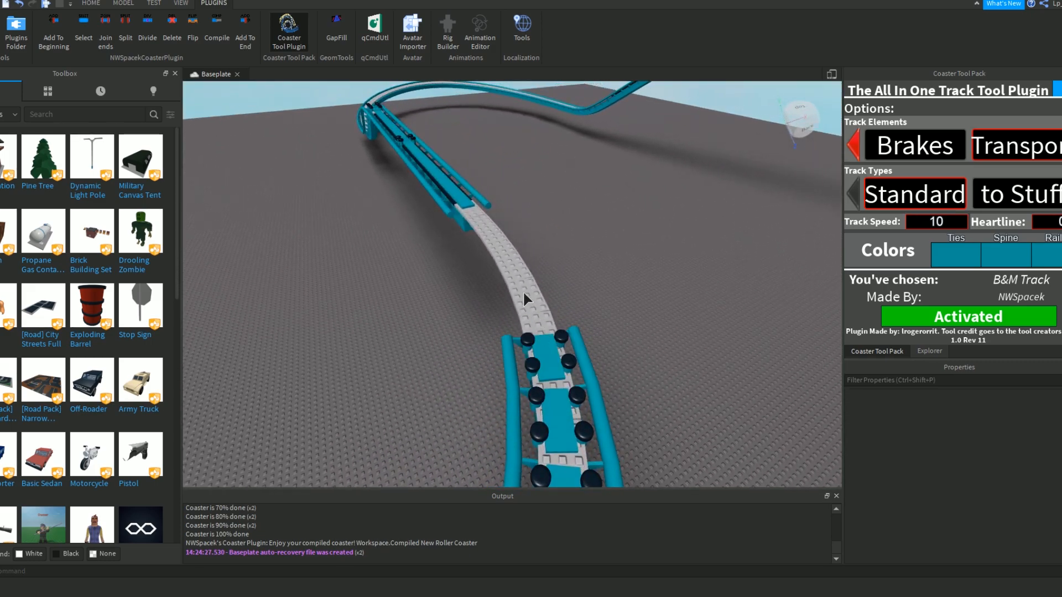
{"action": "key", "text": "s"}
{"action": "right_click_drag", "start_coordinate": [519, 251], "coordinate": [509, 282]}
{"action": "key", "text": "s"}
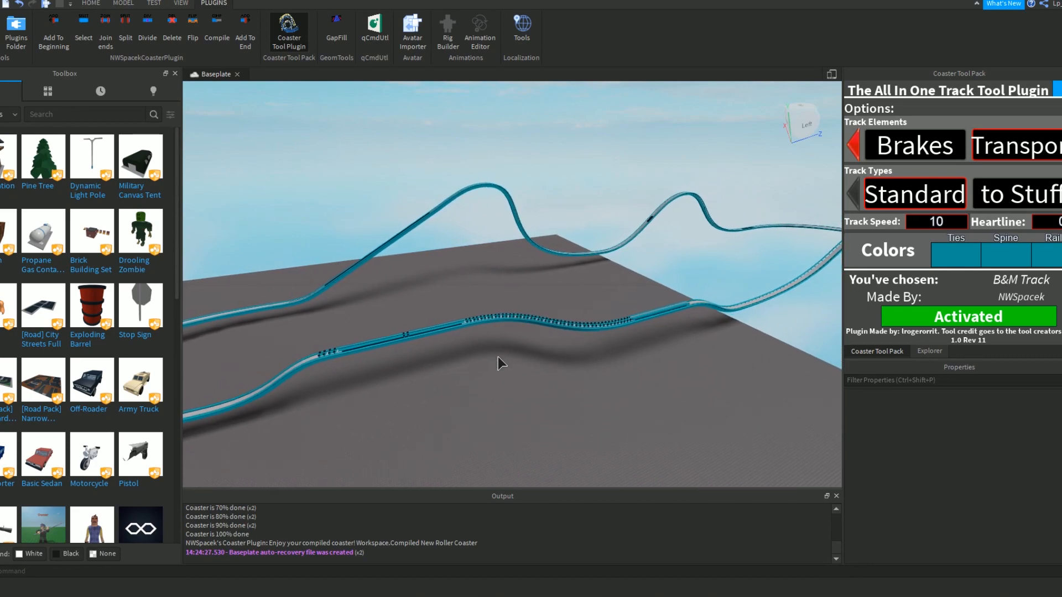
Deactivate the Coaster Tool Plugin by switching to the Select tool at the chain-to-brake track section.
{"action": "left_click", "coordinate": [90, 2]}
{"action": "left_click", "coordinate": [63, 31]}
{"action": "key", "text": "w"}
{"action": "right_click_drag", "start_coordinate": [480, 273], "coordinate": [480, 273]}
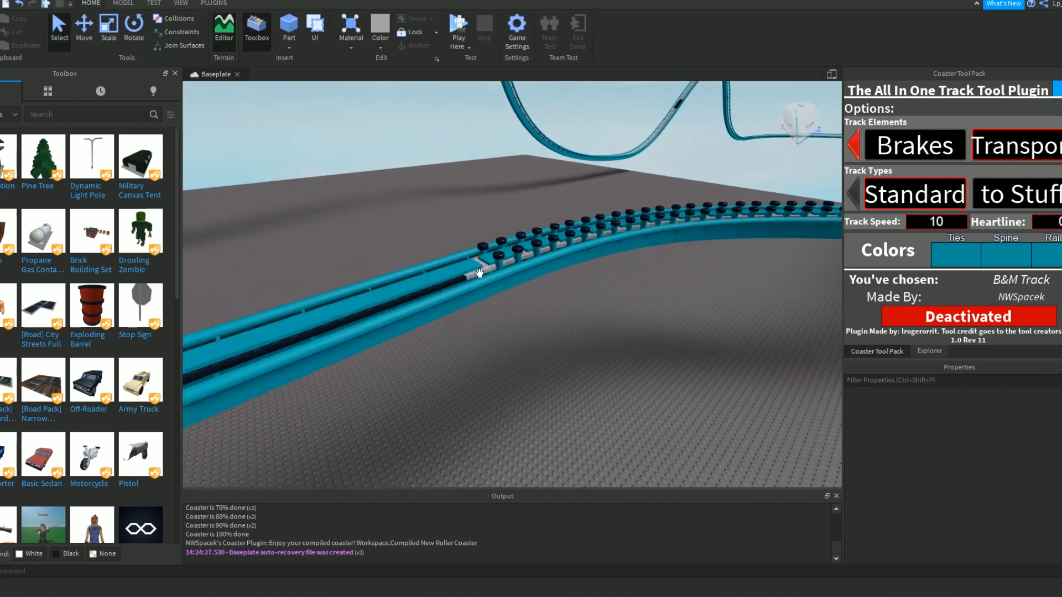
Cut the Compiled New Roller Coaster model out of Workspace and paste it into ServerStorage.
{"action": "right_click", "coordinate": [458, 272]}
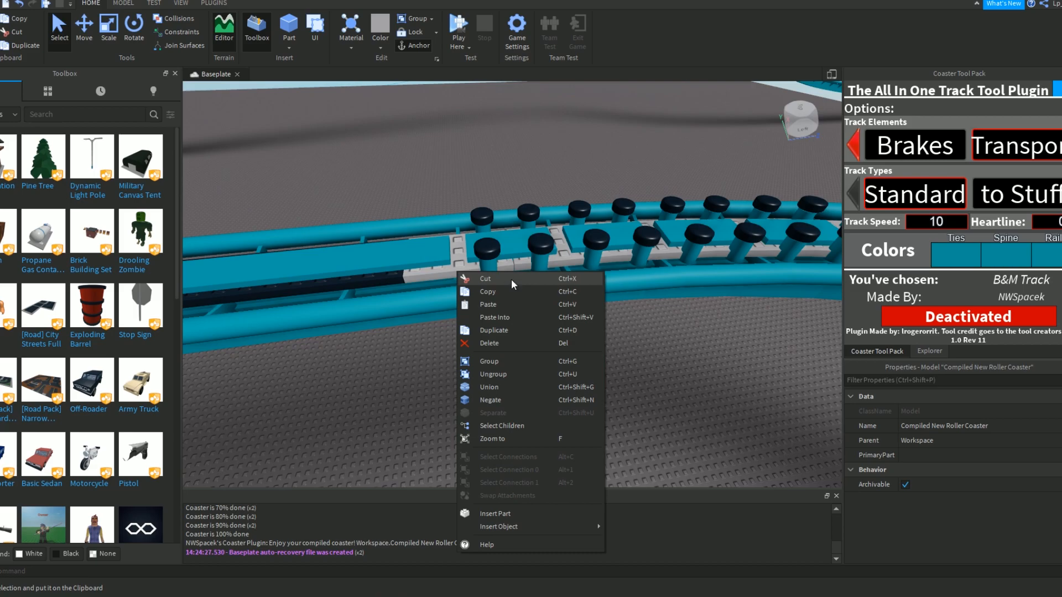
{"action": "left_click", "coordinate": [930, 351]}
{"action": "left_click", "coordinate": [1058, 204]}
{"action": "scroll", "coordinate": [1061, 195], "scroll_direction": "up", "scroll_amount": 10}
{"action": "scroll", "coordinate": [913, 172], "scroll_direction": "down", "scroll_amount": 5}
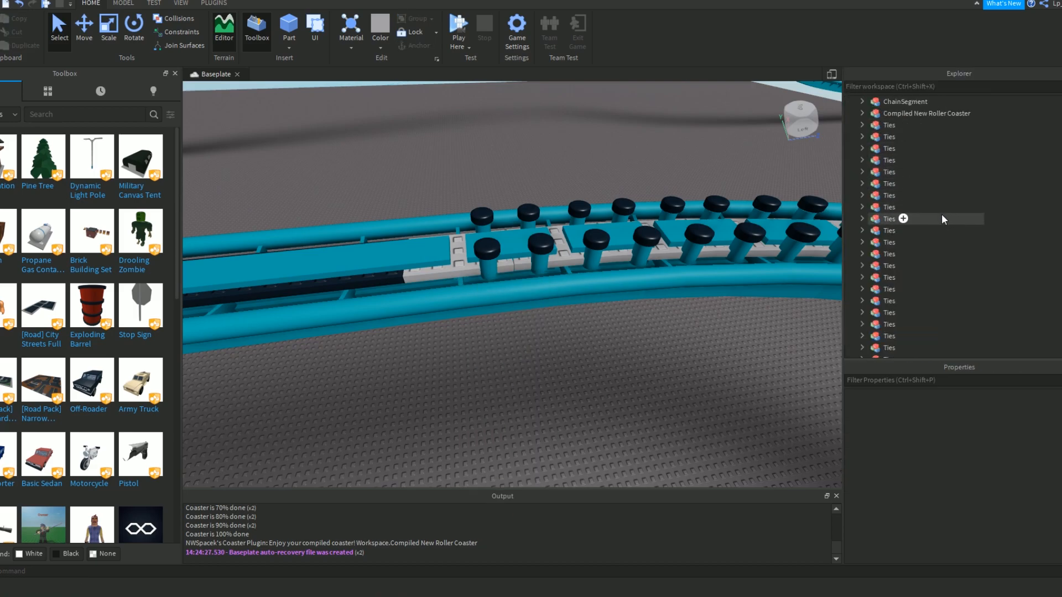
{"action": "left_click", "coordinate": [885, 196]}
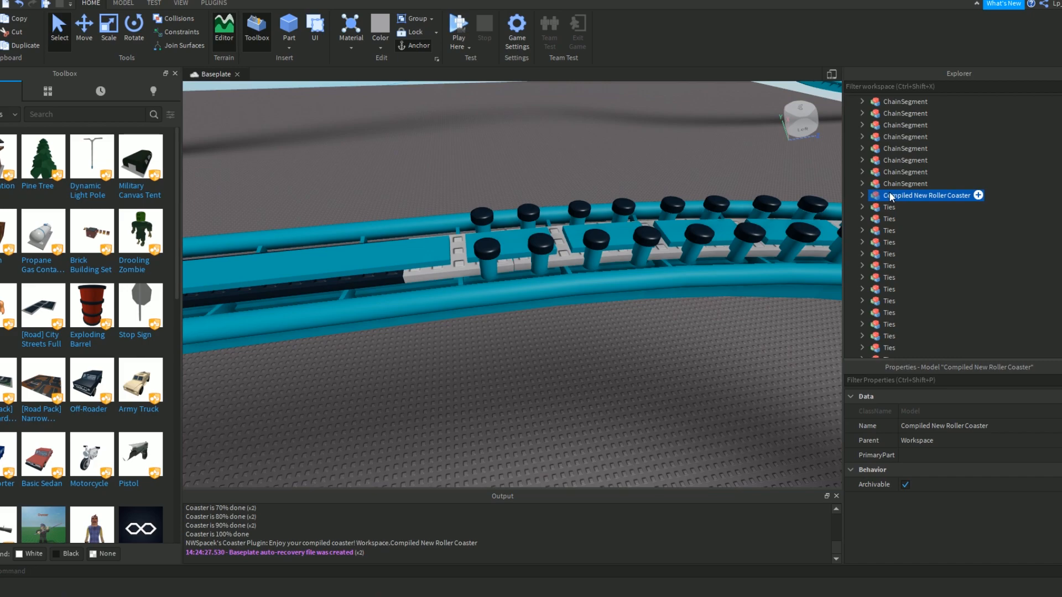
{"action": "right_click", "coordinate": [890, 193]}
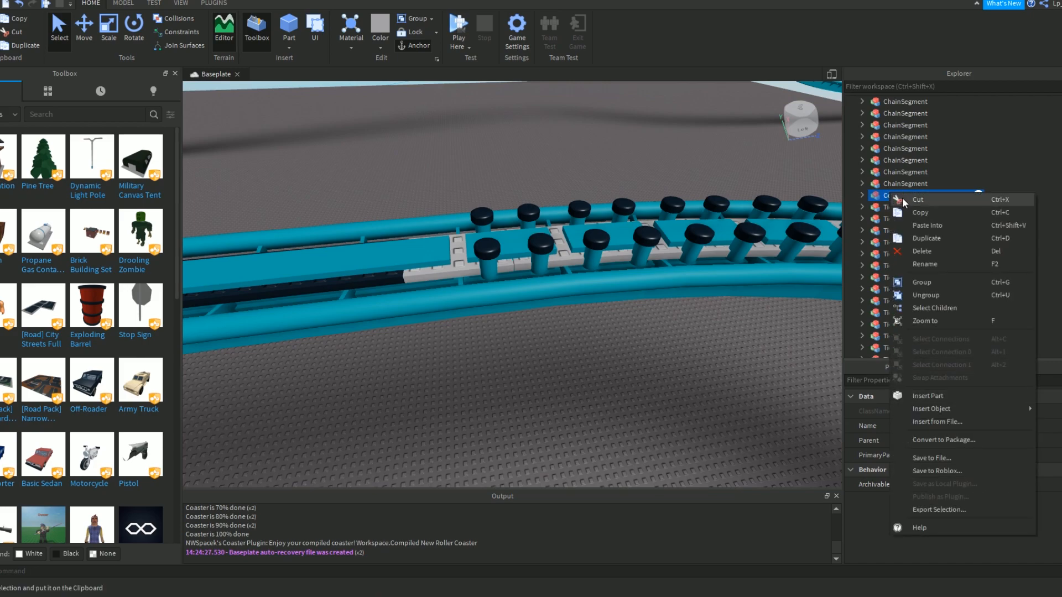
{"action": "left_click", "coordinate": [901, 199]}
{"action": "scroll", "coordinate": [910, 300], "scroll_direction": "down", "scroll_amount": 10}
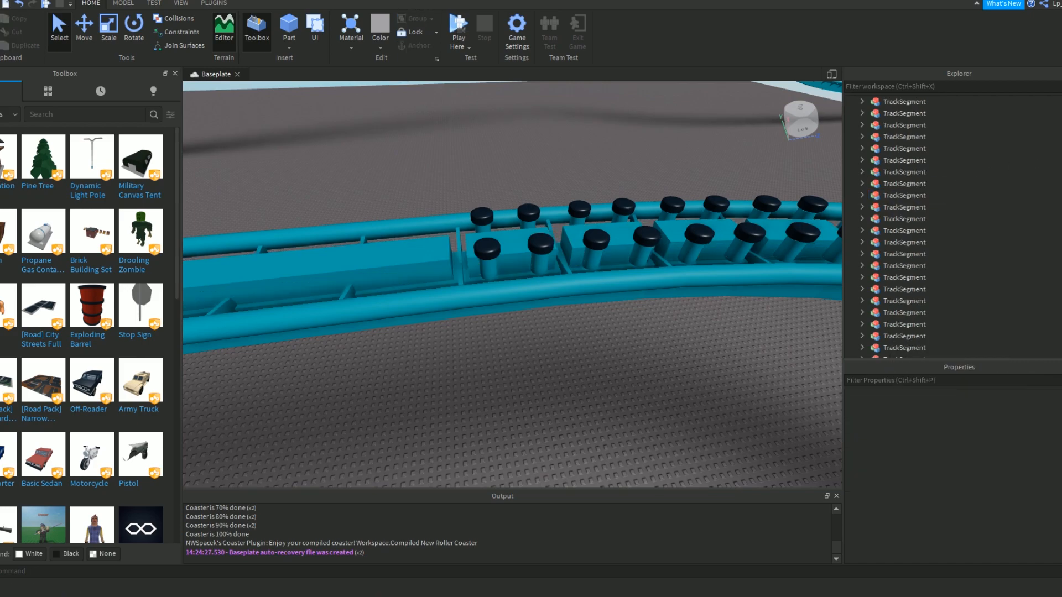
{"action": "right_click", "coordinate": [887, 254]}
{"action": "left_click", "coordinate": [917, 284]}
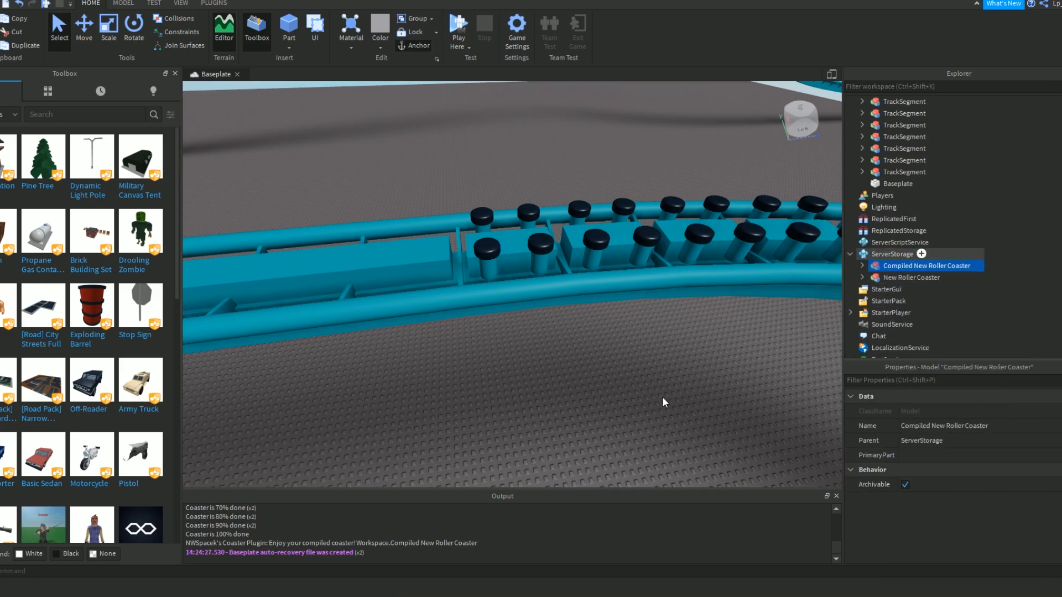
Insert the blue four-car coaster train from the saved Toolbox models onto the baseplate and clear the Output log.
{"action": "scroll", "coordinate": [663, 396], "scroll_direction": "down", "scroll_amount": 5}
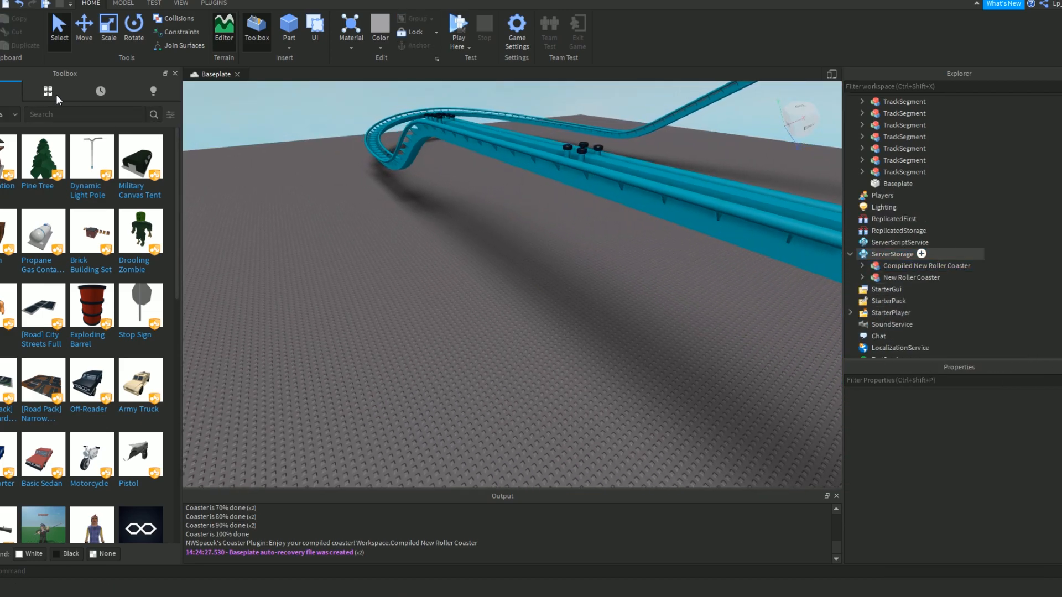
{"action": "left_click", "coordinate": [57, 98]}
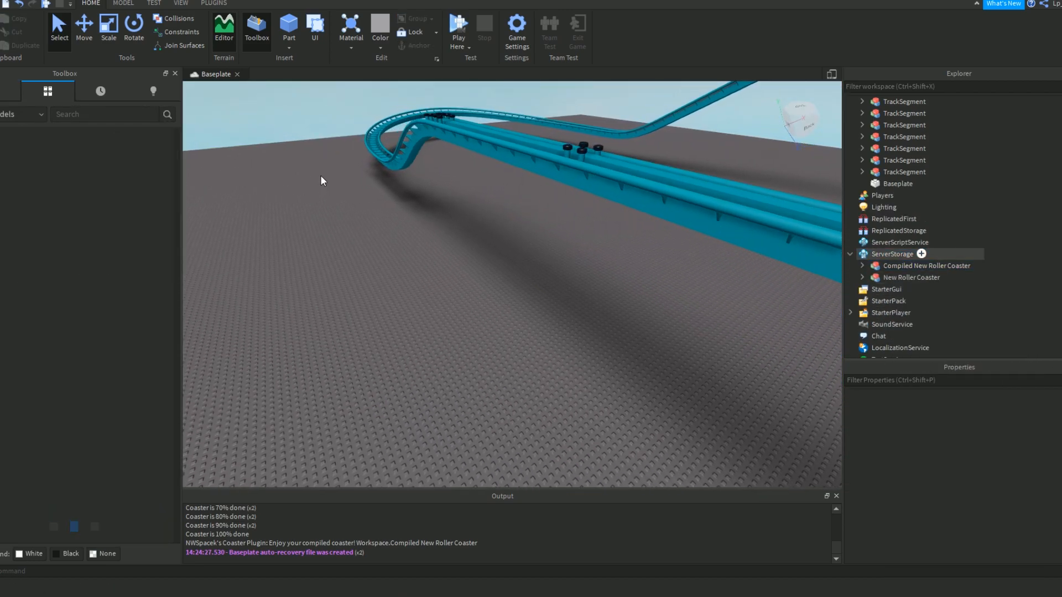
{"action": "scroll", "coordinate": [155, 229], "scroll_direction": "down", "scroll_amount": 3}
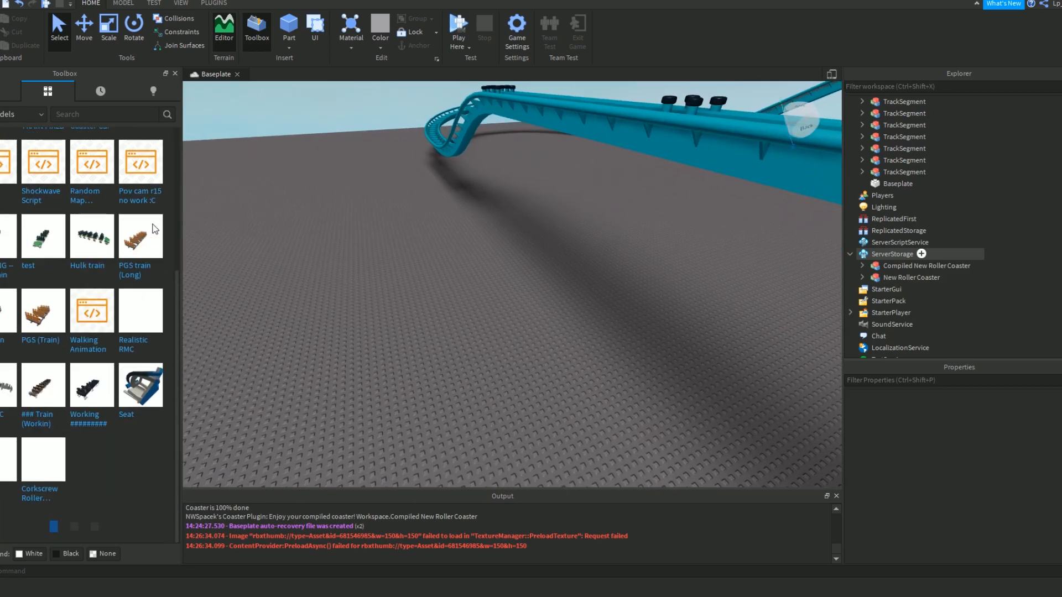
{"action": "scroll", "coordinate": [155, 229], "scroll_direction": "down", "scroll_amount": 8}
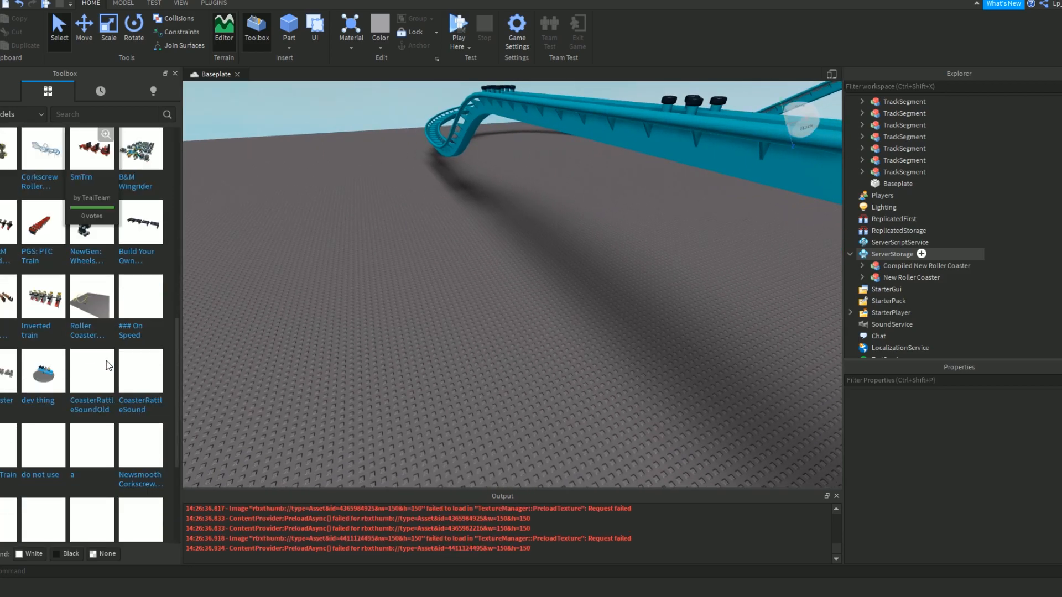
{"action": "scroll", "coordinate": [88, 431], "scroll_direction": "down", "scroll_amount": 6}
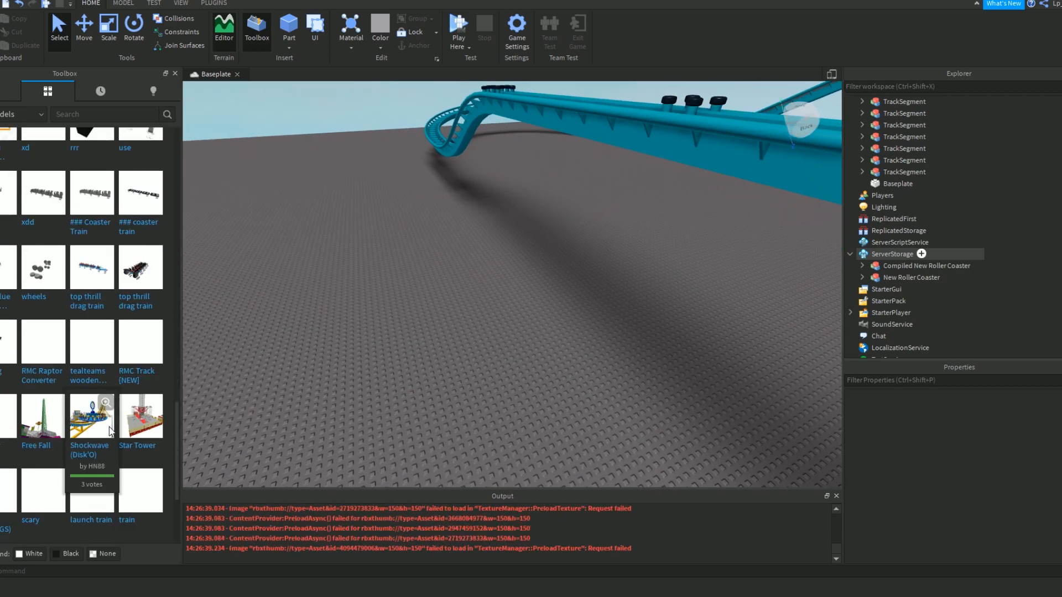
{"action": "scroll", "coordinate": [108, 398], "scroll_direction": "down", "scroll_amount": 8}
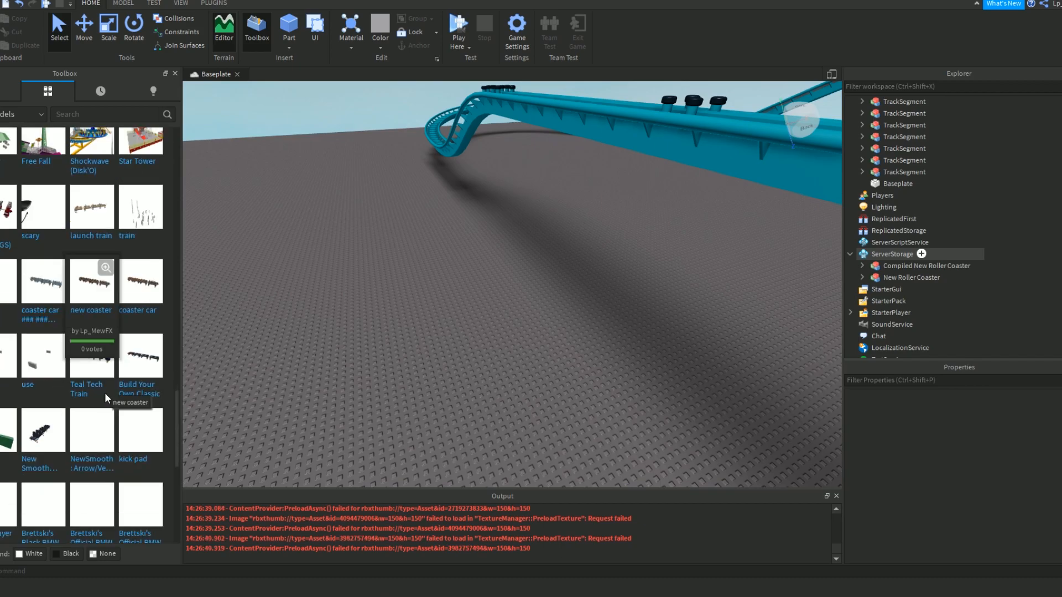
{"action": "scroll", "coordinate": [109, 399], "scroll_direction": "up", "scroll_amount": 10}
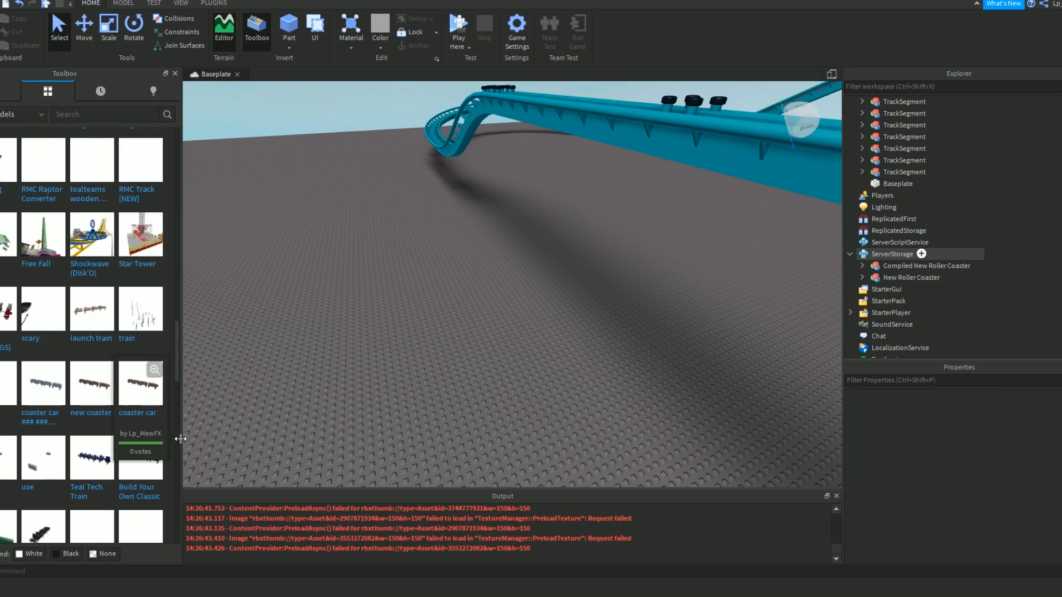
{"action": "scroll", "coordinate": [160, 434], "scroll_direction": "up", "scroll_amount": 5}
{"action": "left_click_drag", "start_coordinate": [1, 325], "coordinate": [397, 402]}
{"action": "left_click", "coordinate": [15, 89]}
{"action": "left_click", "coordinate": [458, 290]}
{"action": "right_click_drag", "start_coordinate": [458, 291], "coordinate": [458, 291]}
{"action": "right_click", "coordinate": [674, 540]}
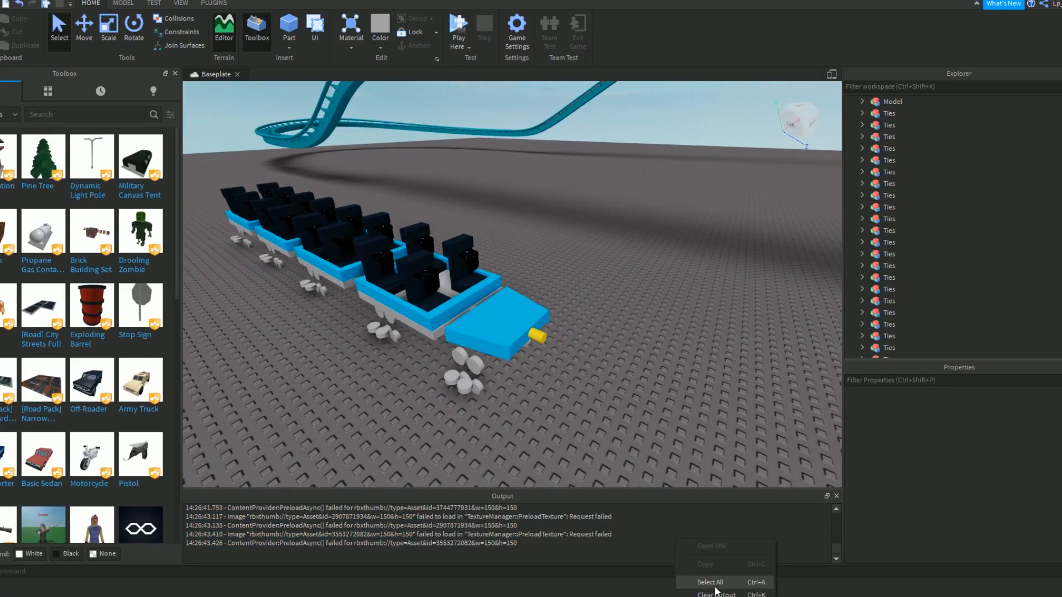
{"action": "left_click", "coordinate": [716, 593]}
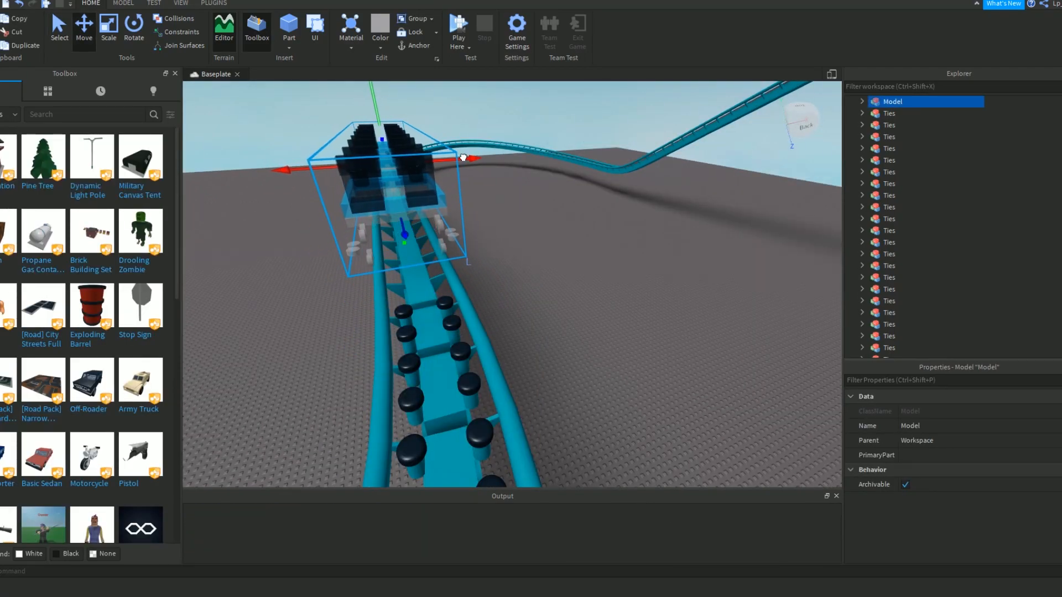
Move the train over the straight track beyond the drive tires and lower it until its wheels sit around the rails.
{"action": "left_click_drag", "start_coordinate": [464, 158], "coordinate": [464, 158]}
{"action": "right_click_drag", "start_coordinate": [447, 147], "coordinate": [447, 147]}
{"action": "left_click_drag", "start_coordinate": [404, 140], "coordinate": [408, 174]}
{"action": "left_click", "coordinate": [503, 263]}
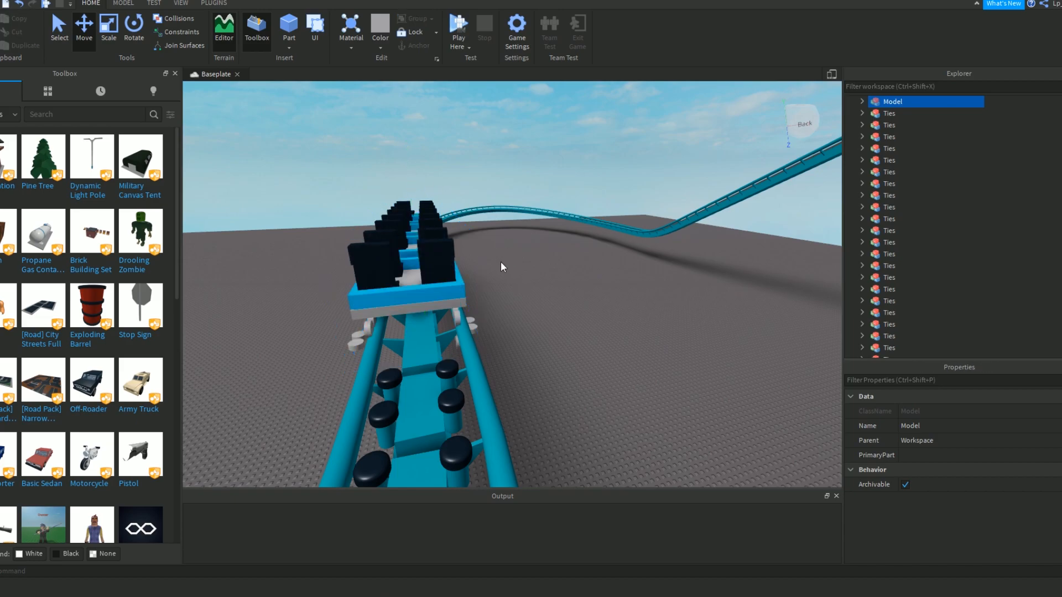
{"action": "right_click_drag", "start_coordinate": [502, 263], "coordinate": [503, 262]}
{"action": "left_click", "coordinate": [499, 259]}
{"action": "left_click_drag", "start_coordinate": [519, 238], "coordinate": [526, 240]}
{"action": "left_click", "coordinate": [589, 287]}
Examine from several angles how the train's cars and wheels line up with the rails.
{"action": "key", "text": "w"}
{"action": "right_click_drag", "start_coordinate": [591, 278], "coordinate": [591, 278]}
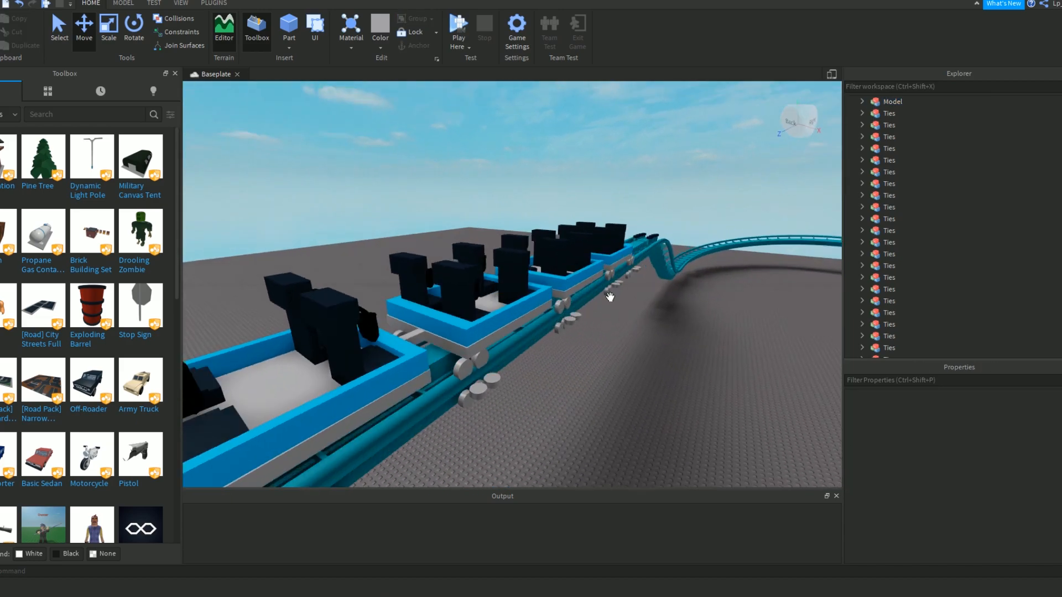
{"action": "key", "text": "w"}
{"action": "right_click_drag", "start_coordinate": [473, 154], "coordinate": [472, 153]}
{"action": "left_click", "coordinate": [437, 198]}
{"action": "right_click_drag", "start_coordinate": [437, 198], "coordinate": [437, 198]}
{"action": "key", "text": "w"}
{"action": "key", "text": "d"}
{"action": "left_click_drag", "start_coordinate": [543, 222], "coordinate": [551, 218]}
{"action": "left_click", "coordinate": [650, 250]}
{"action": "right_click_drag", "start_coordinate": [649, 250], "coordinate": [650, 250]}
{"action": "key", "text": "e"}
{"action": "key", "text": "s"}
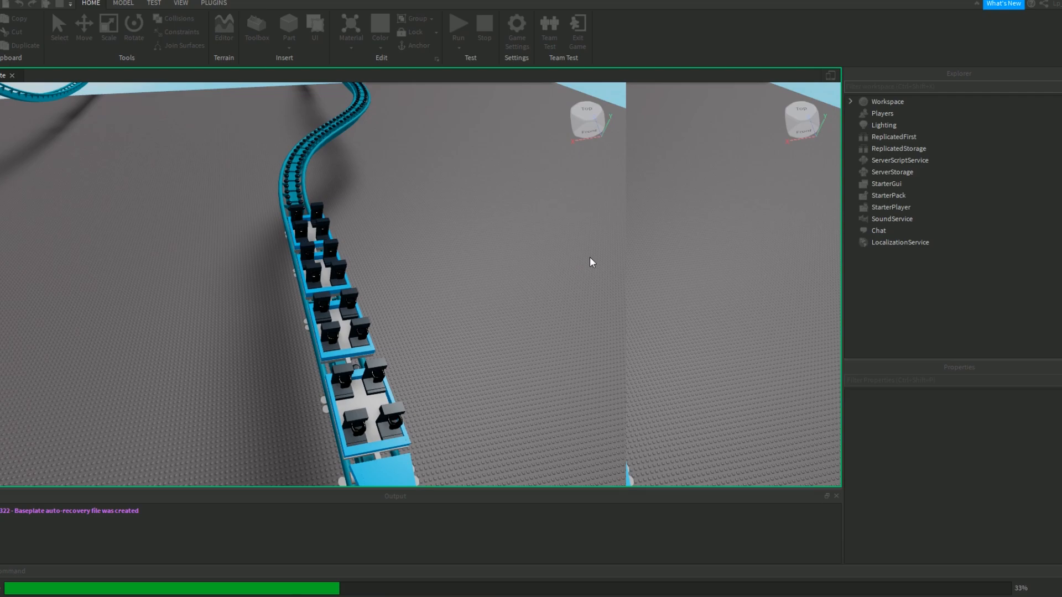
Run the simulation and follow the train from the straight track into the following curve.
{"action": "right_click_drag", "start_coordinate": [589, 256], "coordinate": [553, 247]}
{"action": "key", "text": "q"}
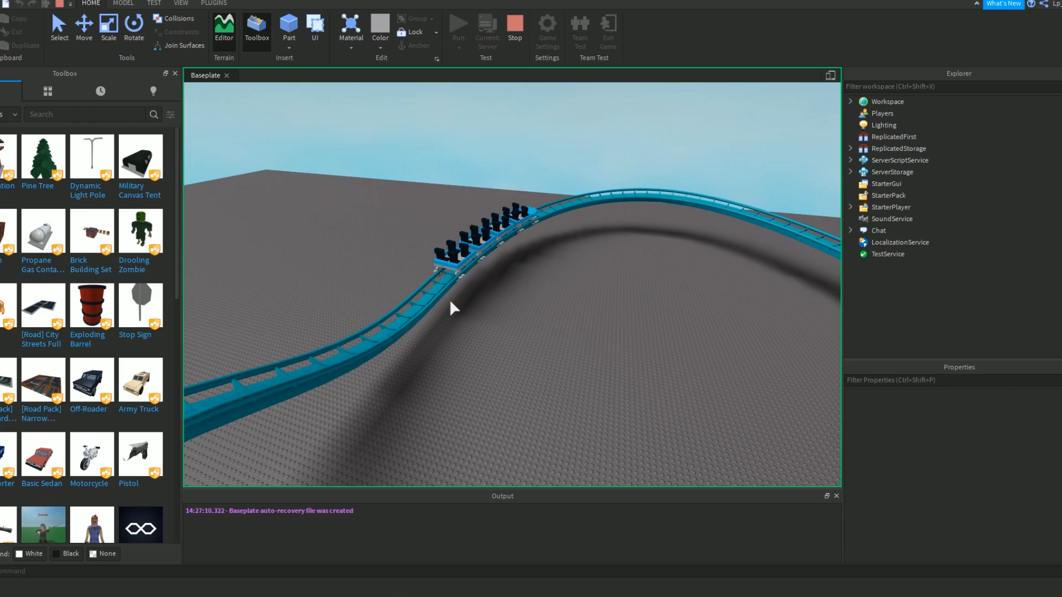
{"action": "key", "text": "w"}
{"action": "right_click_drag", "start_coordinate": [450, 300], "coordinate": [561, 322]}
{"action": "key", "text": "w"}
{"action": "key", "text": "s"}
{"action": "key", "text": "s"}
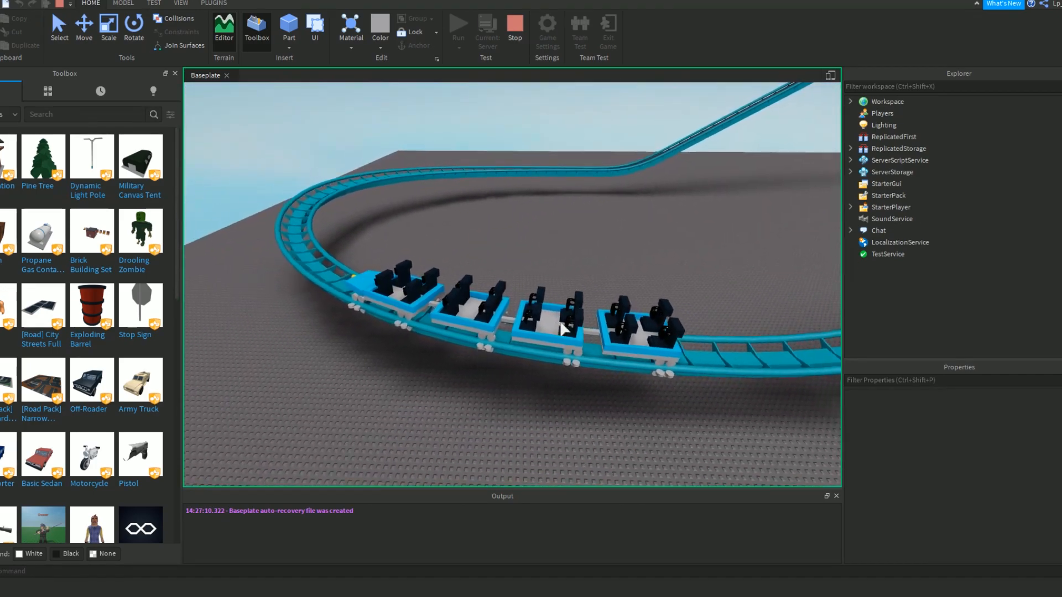
Examine the train from several sides on the curve before the lift hill and stop the simulation.
{"action": "key", "text": "s"}
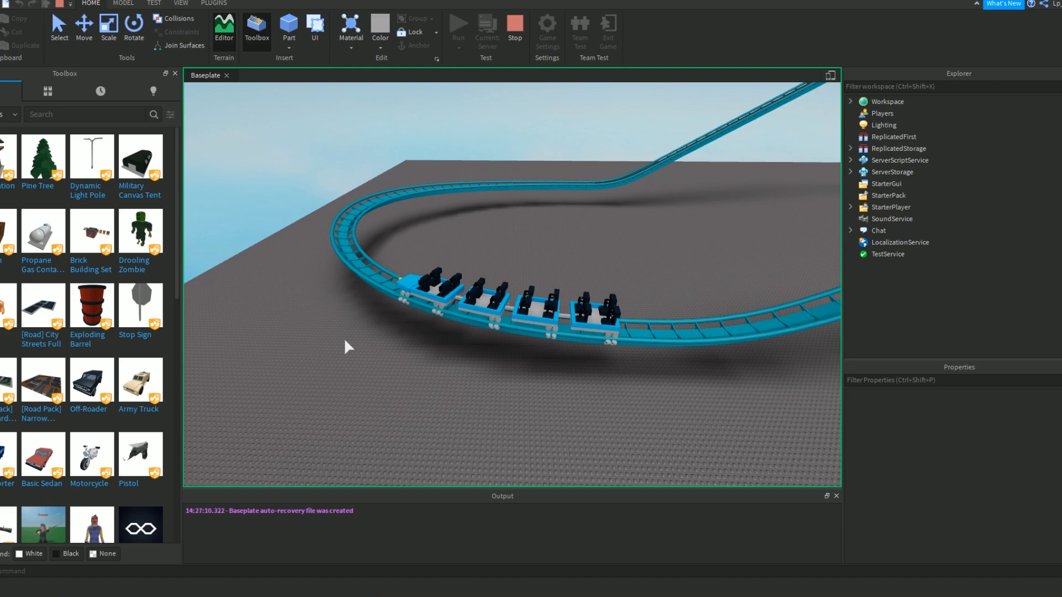
{"action": "key", "text": "w"}
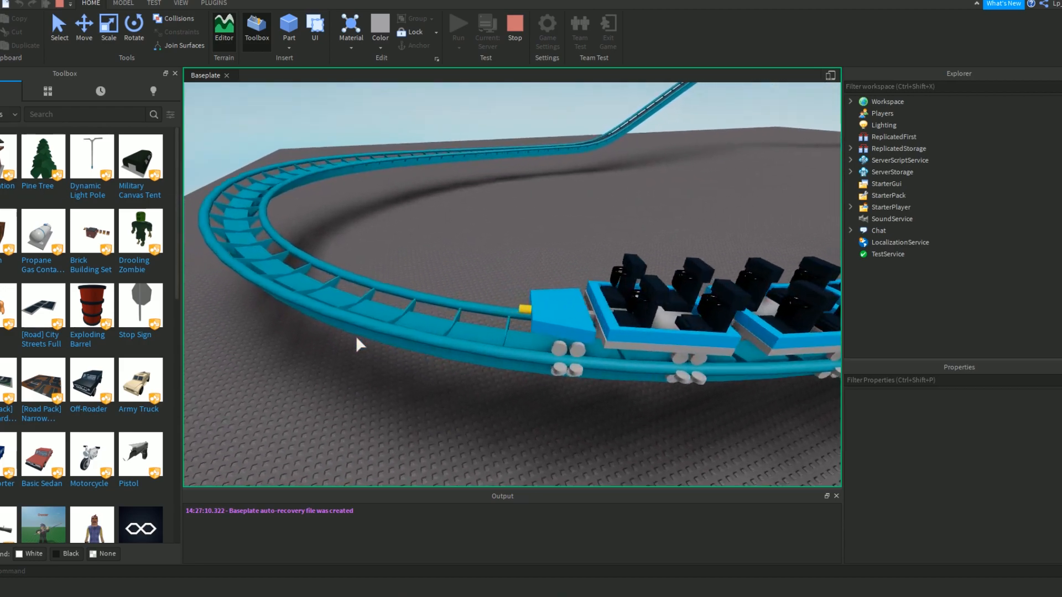
{"action": "right_click_drag", "start_coordinate": [356, 335], "coordinate": [382, 343]}
{"action": "key", "text": "w"}
{"action": "key", "text": "w"}
{"action": "key", "text": "s"}
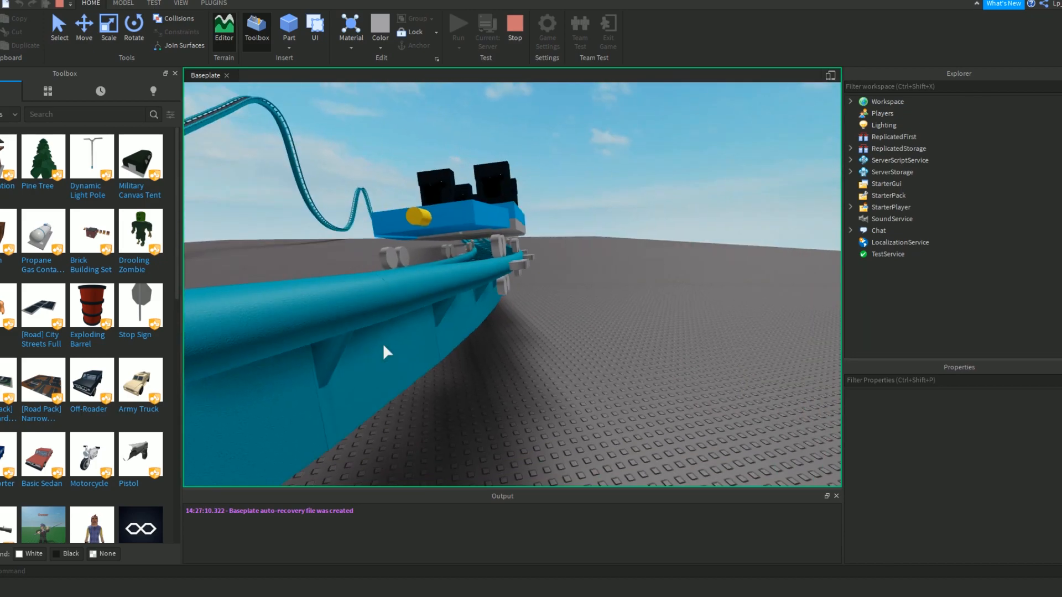
{"action": "key", "text": "s"}
{"action": "right_click_drag", "start_coordinate": [417, 154], "coordinate": [418, 154]}
{"action": "left_click", "coordinate": [514, 33]}
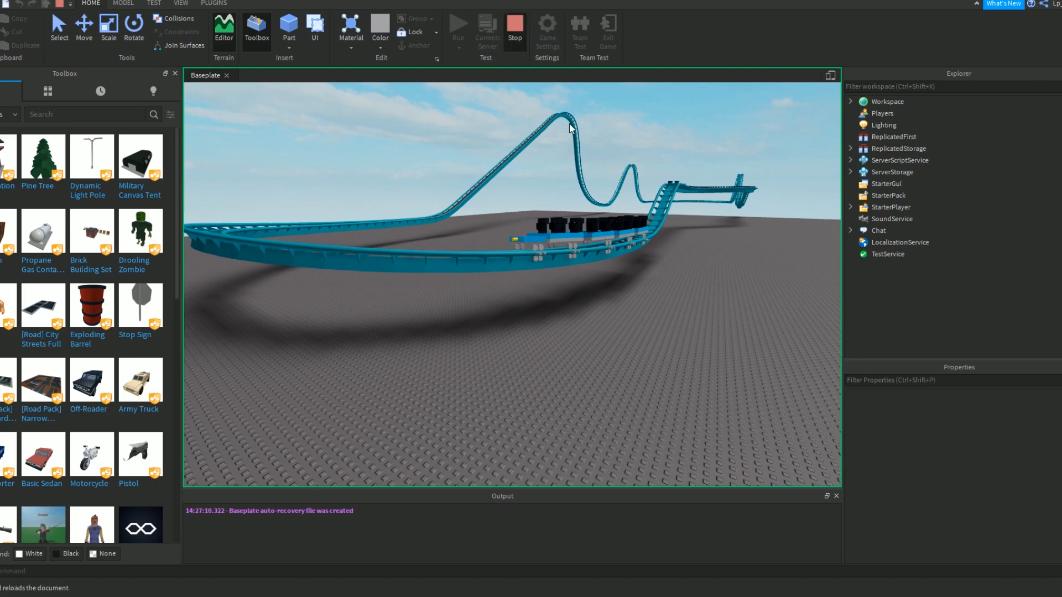
Move the train off the rails to a spot beside the straight track.
{"action": "left_click", "coordinate": [569, 292]}
{"action": "left_click_drag", "start_coordinate": [468, 325], "coordinate": [614, 299]}
{"action": "left_click", "coordinate": [450, 357]}
{"action": "key", "text": "a"}
{"action": "right_click_drag", "start_coordinate": [449, 356], "coordinate": [449, 356]}
{"action": "key", "text": "s"}
{"action": "key", "text": "a"}
Group all the lift hill's ChainSegment models in Workspace into one model.
{"action": "scroll", "coordinate": [927, 244], "scroll_direction": "up", "scroll_amount": 2}
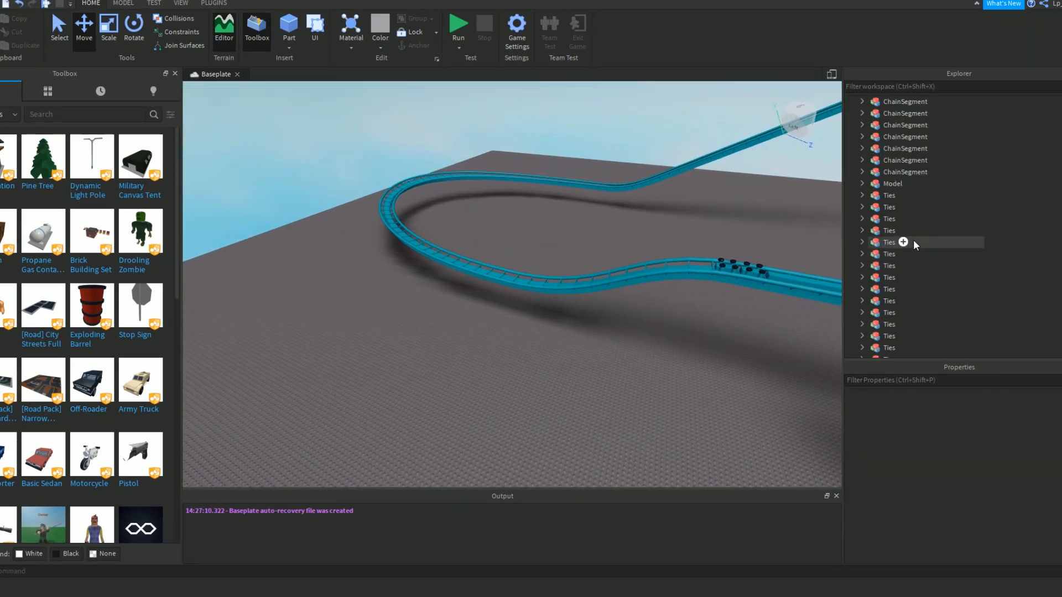
{"action": "key", "text": "a"}
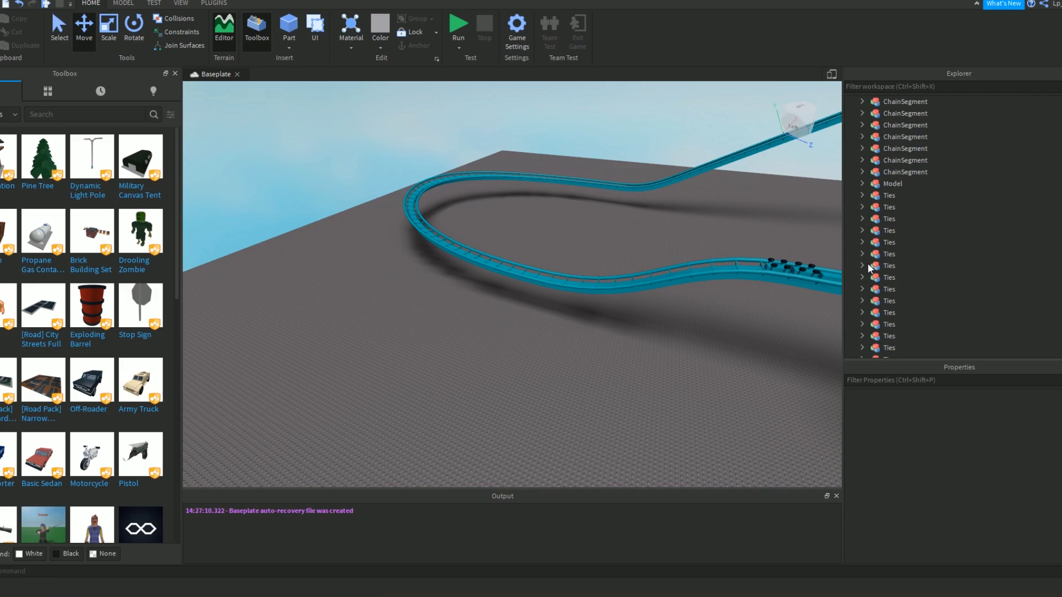
{"action": "right_click_drag", "start_coordinate": [679, 267], "coordinate": [679, 267]}
{"action": "key", "text": "w"}
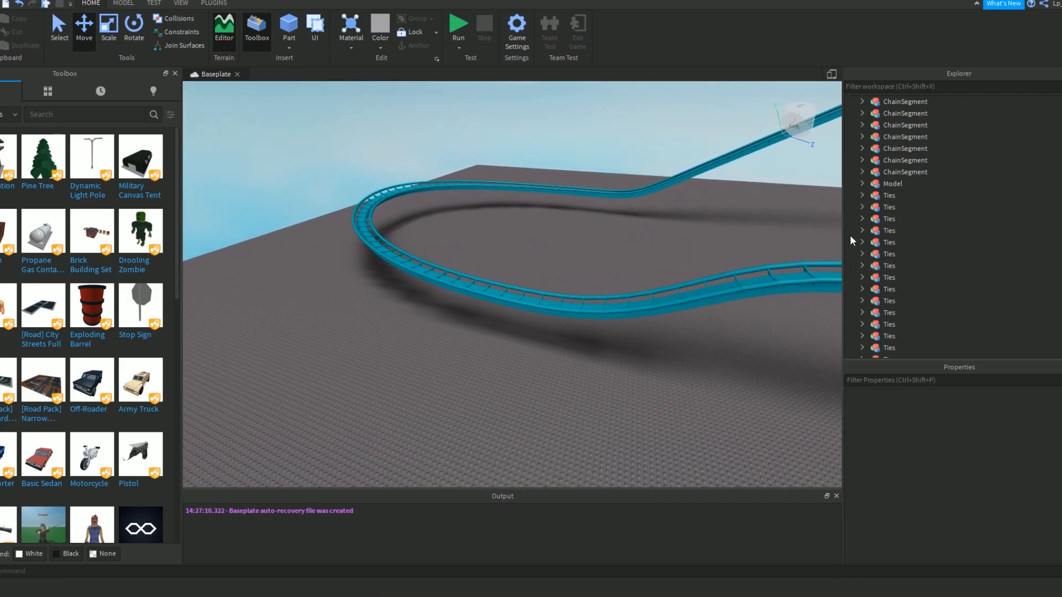
{"action": "left_click", "coordinate": [907, 172]}
{"action": "key", "text": "f"}
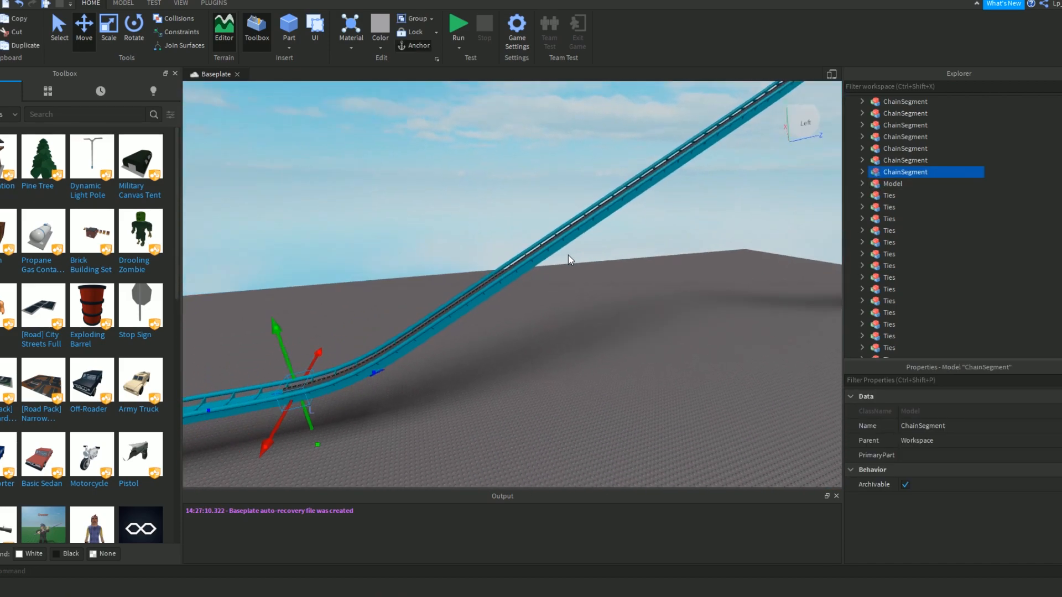
{"action": "scroll", "coordinate": [954, 203], "scroll_direction": "up", "scroll_amount": 5}
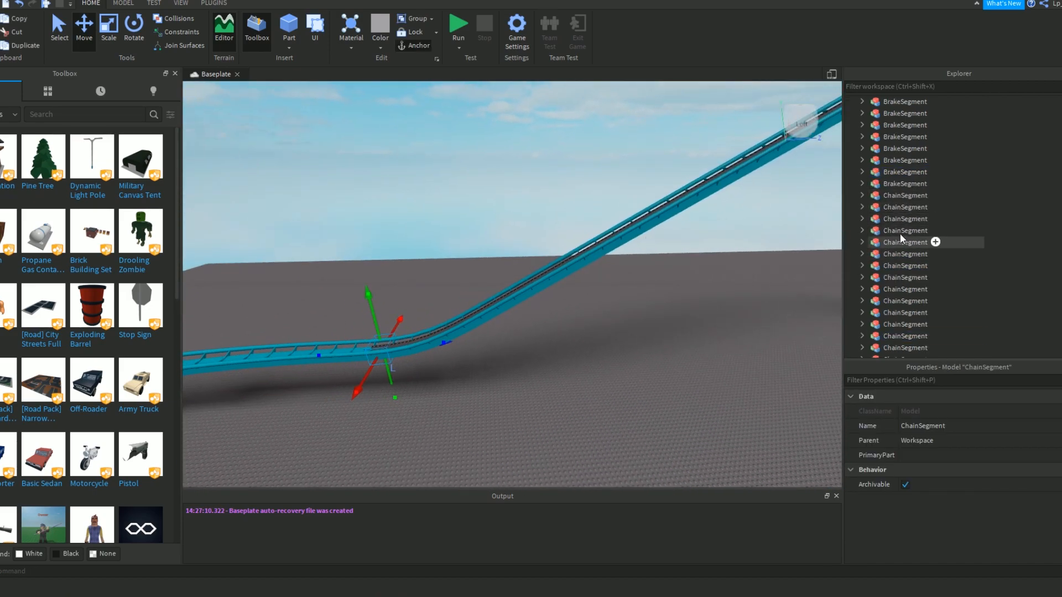
{"action": "left_click", "coordinate": [894, 199], "text": "shift"}
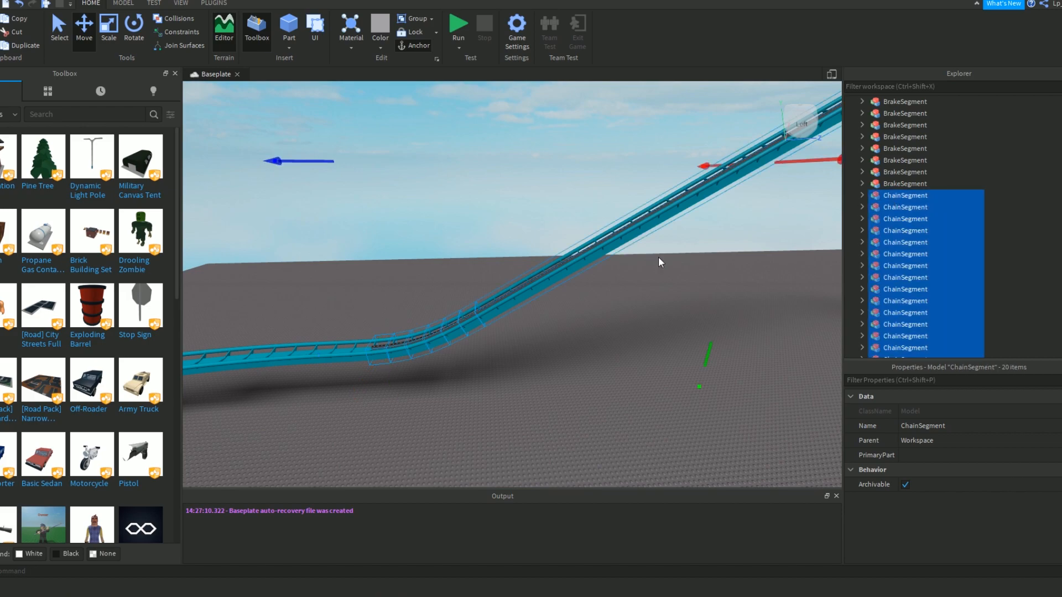
{"action": "key", "text": "f"}
{"action": "scroll", "coordinate": [956, 281], "scroll_direction": "down", "scroll_amount": 3}
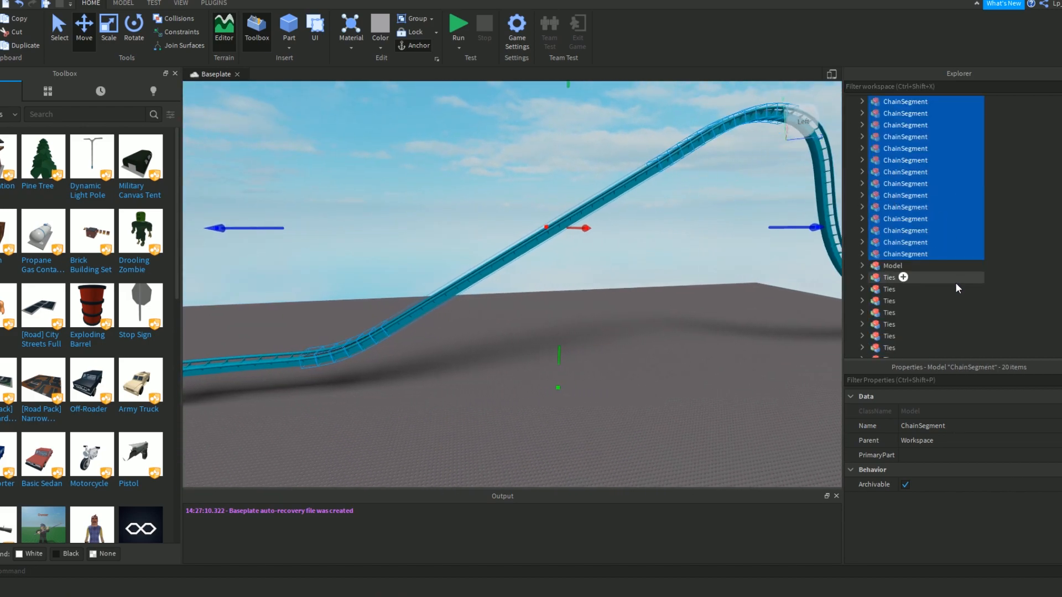
{"action": "right_click_drag", "start_coordinate": [639, 247], "coordinate": [628, 231]}
{"action": "key", "text": "w"}
{"action": "key", "text": "w"}
{"action": "key", "text": "ctrl+g"}
Rename the grouped chain model as Chain.
{"action": "right_click", "coordinate": [885, 114]}
{"action": "left_click", "coordinate": [914, 180]}
{"action": "type", "text": "Chain"}
{"action": "key", "text": "Return"}
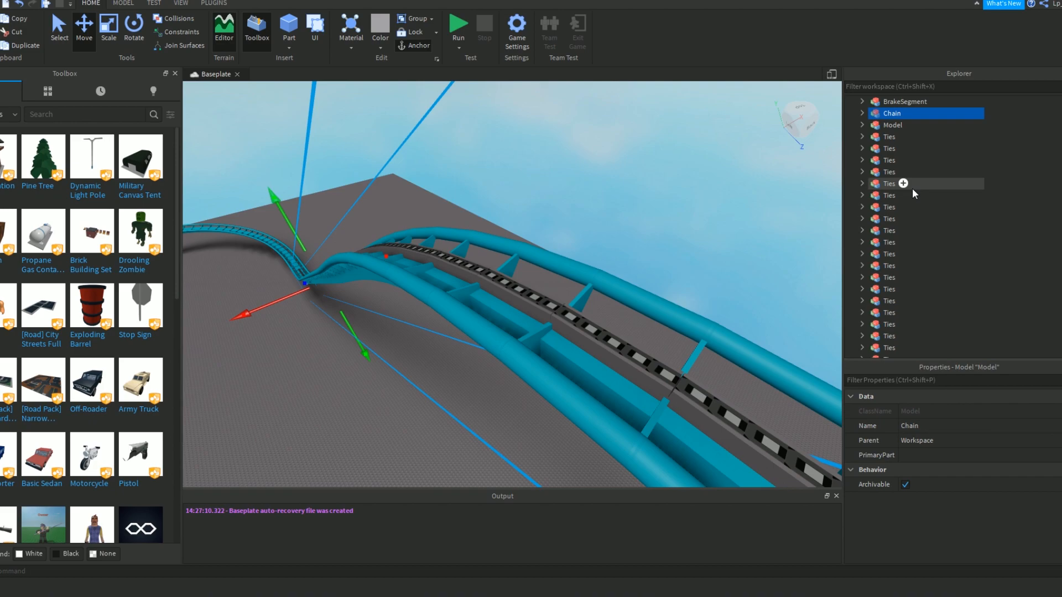
Select every Ties model in Workspace and group them into one model.
{"action": "left_click", "coordinate": [892, 139]}
{"action": "right_click_drag", "start_coordinate": [833, 153], "coordinate": [833, 153]}
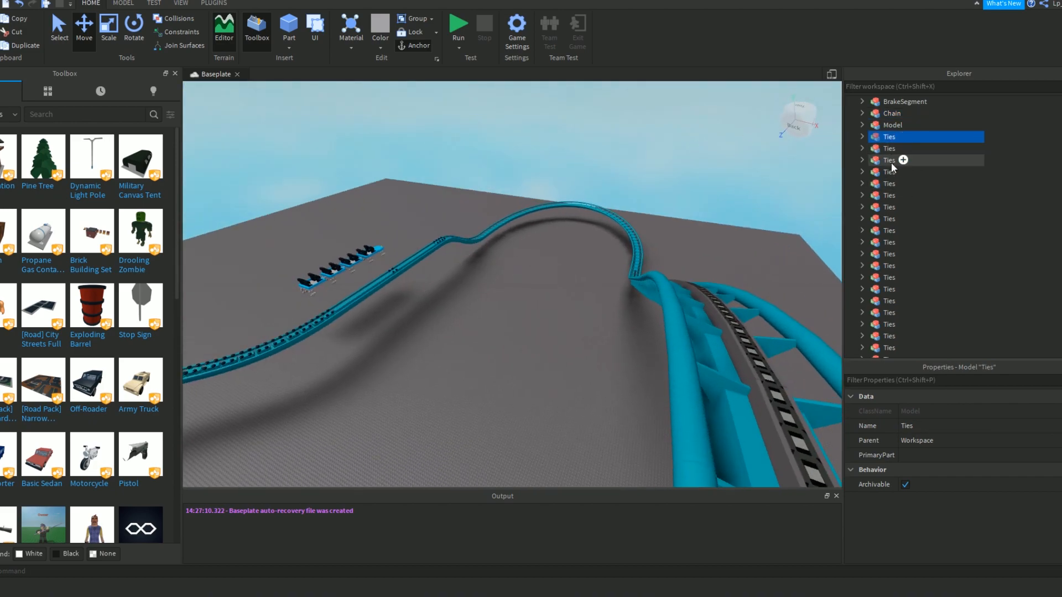
{"action": "scroll", "coordinate": [917, 261], "scroll_direction": "down", "scroll_amount": 5}
{"action": "scroll", "coordinate": [917, 261], "scroll_direction": "up", "scroll_amount": 3}
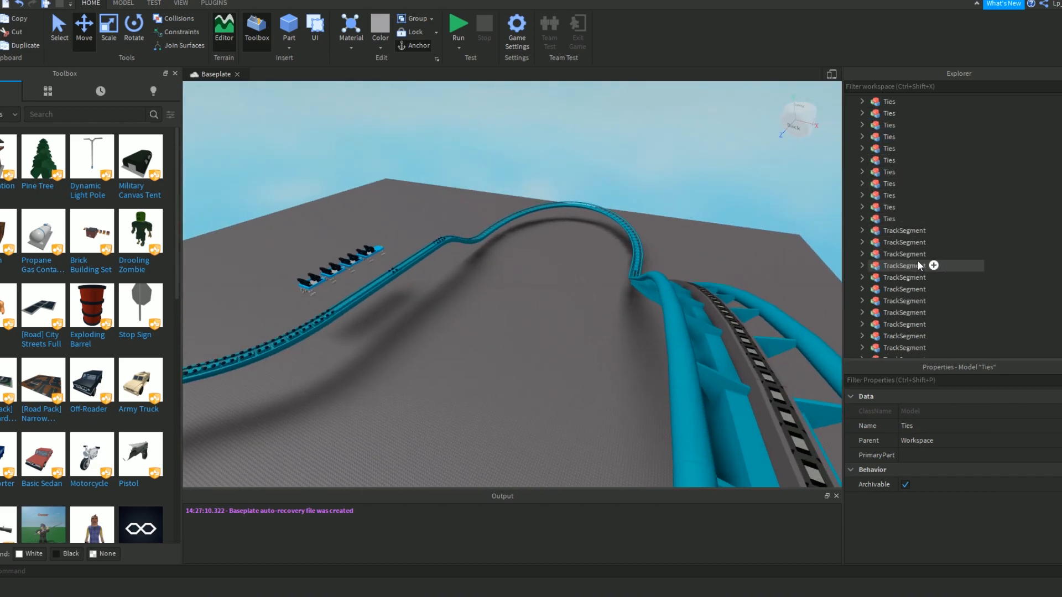
{"action": "left_click", "coordinate": [885, 219], "text": "shift"}
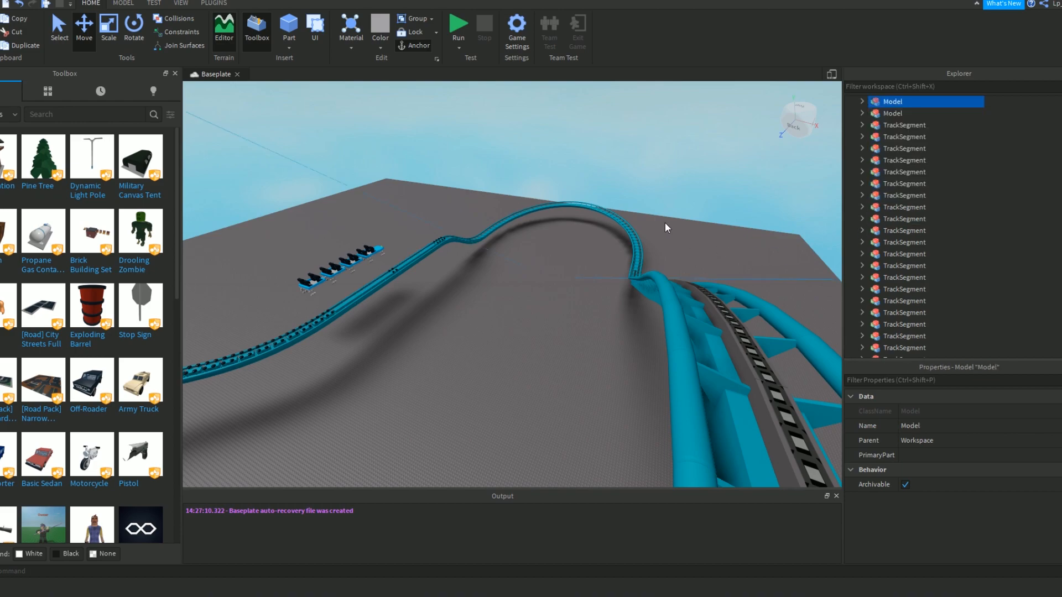
Rename the grouped ties model in Workspace as Ties.
{"action": "left_click", "coordinate": [755, 125]}
{"action": "left_click", "coordinate": [882, 99]}
{"action": "right_click", "coordinate": [881, 100]}
{"action": "left_click", "coordinate": [922, 168]}
{"action": "type", "text": "Ties"}
{"action": "key", "text": "Return"}
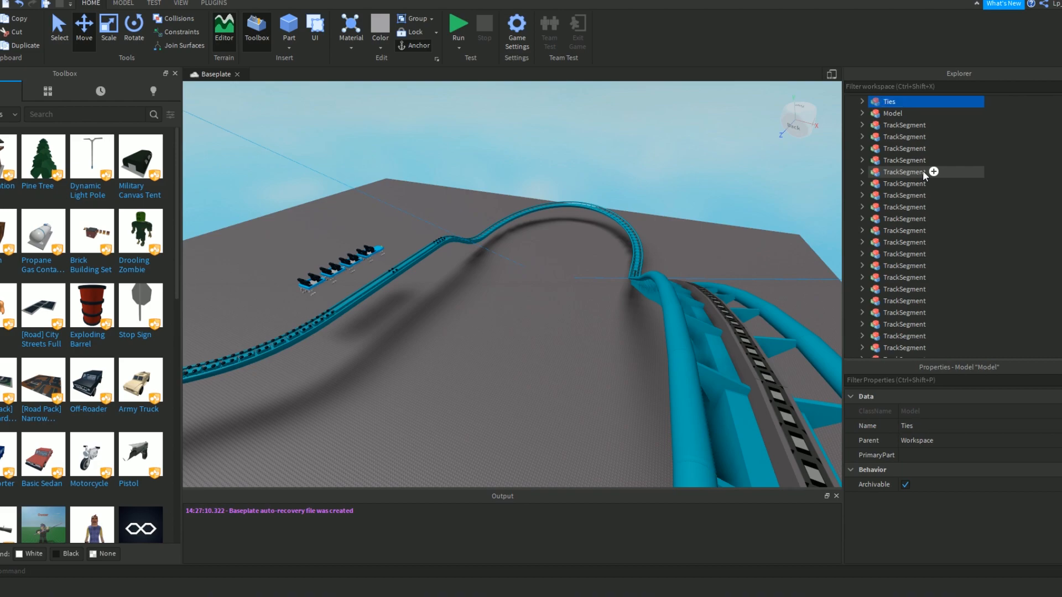
Select every TrackSegment model in Workspace and group them into one model.
{"action": "left_click", "coordinate": [887, 127]}
{"action": "key", "text": "a"}
{"action": "key", "text": "w"}
{"action": "right_click_drag", "start_coordinate": [690, 144], "coordinate": [690, 144]}
{"action": "key", "text": "d"}
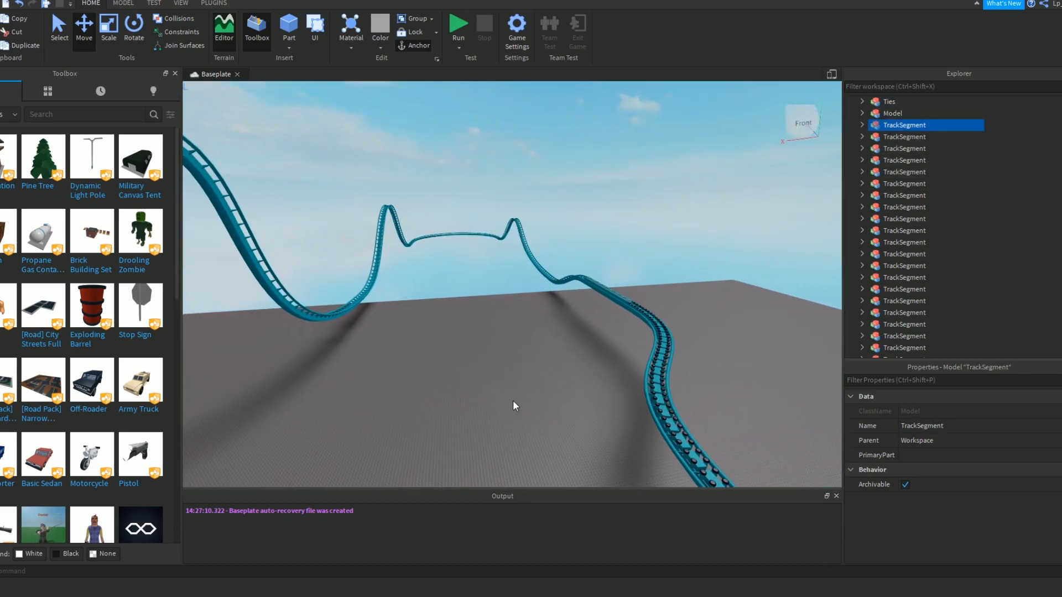
{"action": "key", "text": "f"}
{"action": "right_click_drag", "start_coordinate": [455, 277], "coordinate": [455, 277]}
{"action": "key", "text": "w"}
{"action": "key", "text": "d"}
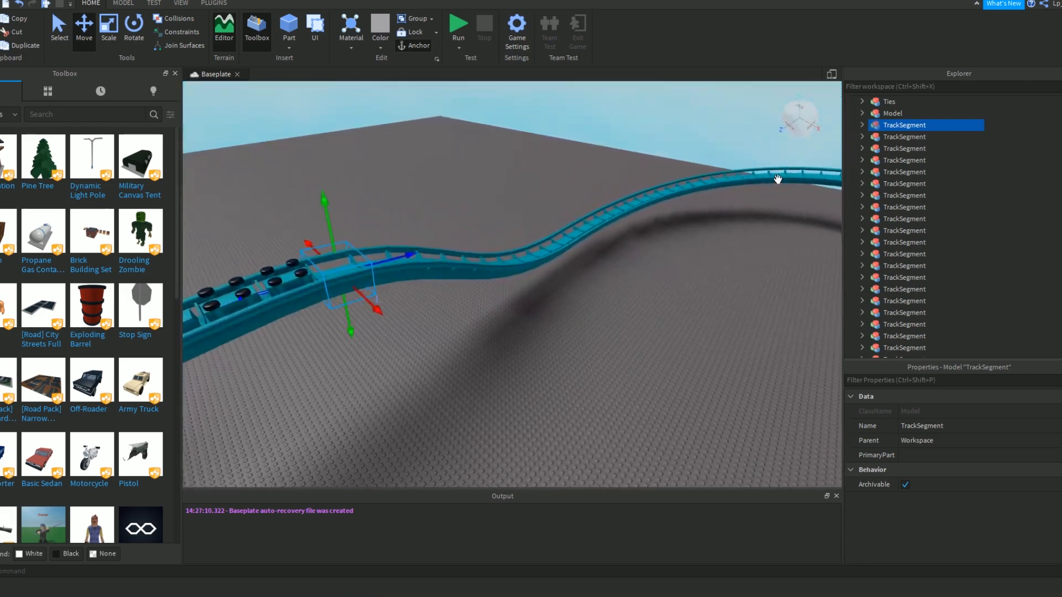
{"action": "scroll", "coordinate": [895, 142], "scroll_direction": "down", "scroll_amount": 2}
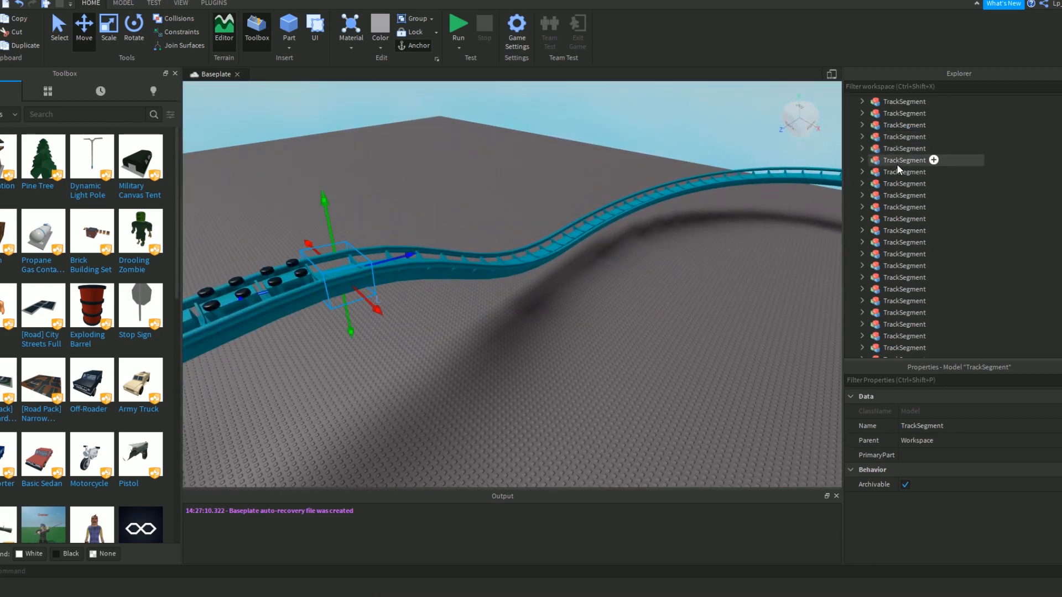
{"action": "scroll", "coordinate": [898, 162], "scroll_direction": "down", "scroll_amount": 2}
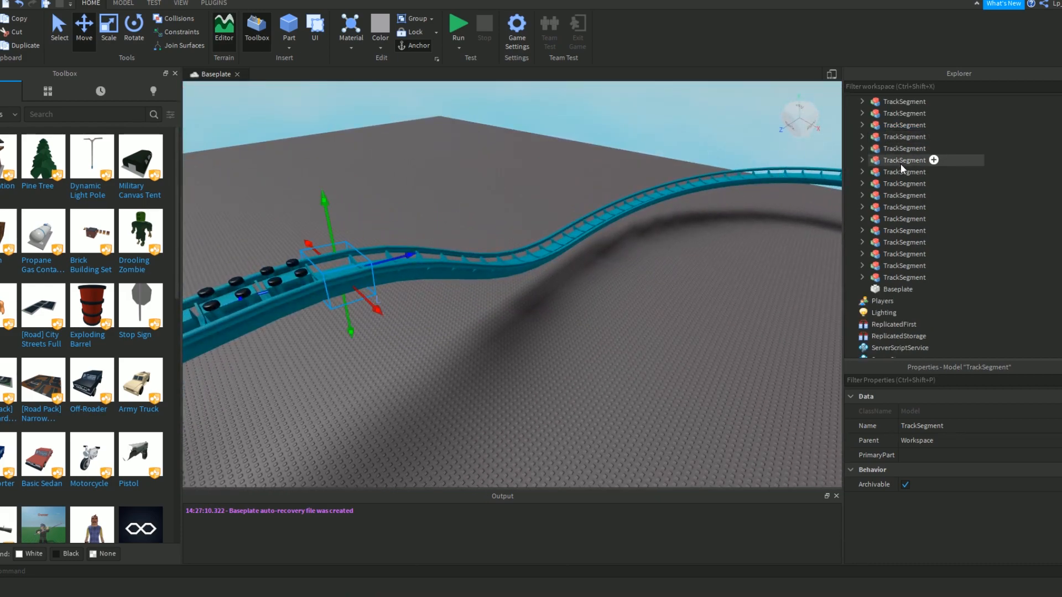
{"action": "left_click", "coordinate": [880, 276], "text": "shift"}
{"action": "right_click_drag", "start_coordinate": [633, 262], "coordinate": [622, 268]}
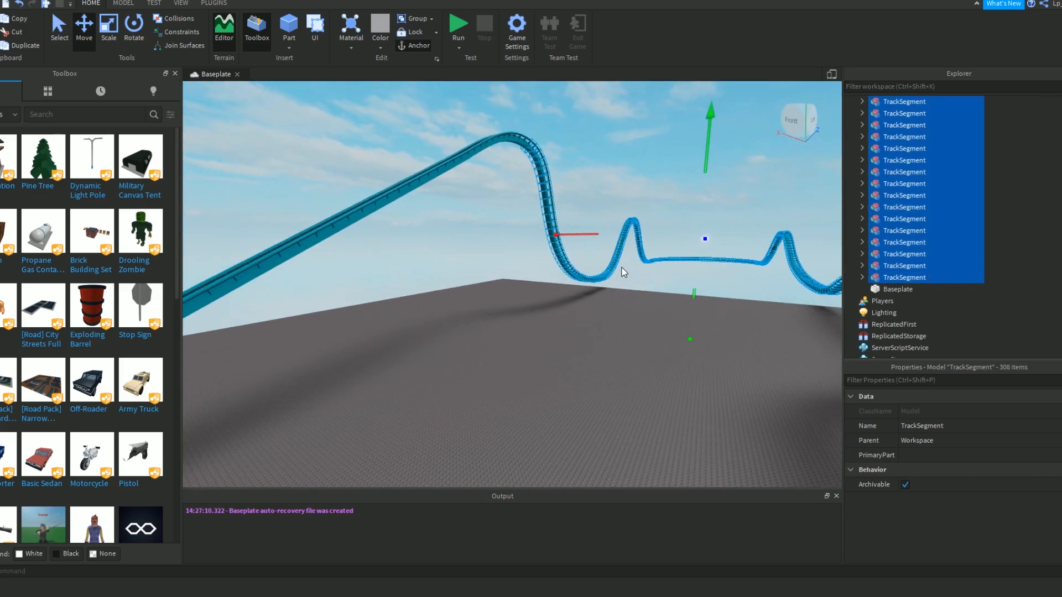
{"action": "key", "text": "ctrl+g"}
{"action": "right_click_drag", "start_coordinate": [653, 224], "coordinate": [648, 223]}
Rename the grouped TrackSegment model as Track.
{"action": "right_click", "coordinate": [901, 152]}
{"action": "left_click", "coordinate": [945, 226]}
{"action": "type", "text": "Tt"}
{"action": "type", "text": "ack"}
{"action": "key", "text": "Return"}
Select every BrakeSegment model in Workspace and group them into one model.
{"action": "right_click_drag", "start_coordinate": [394, 296], "coordinate": [463, 268]}
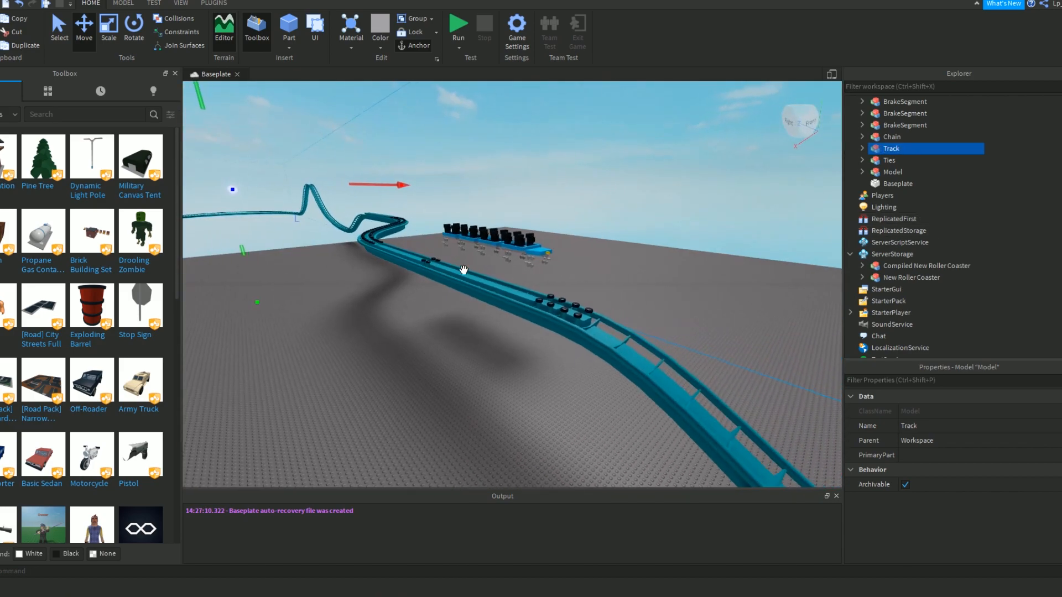
{"action": "left_click", "coordinate": [554, 308]}
{"action": "left_click", "coordinate": [902, 125]}
{"action": "scroll", "coordinate": [907, 160], "scroll_direction": "up", "scroll_amount": 7}
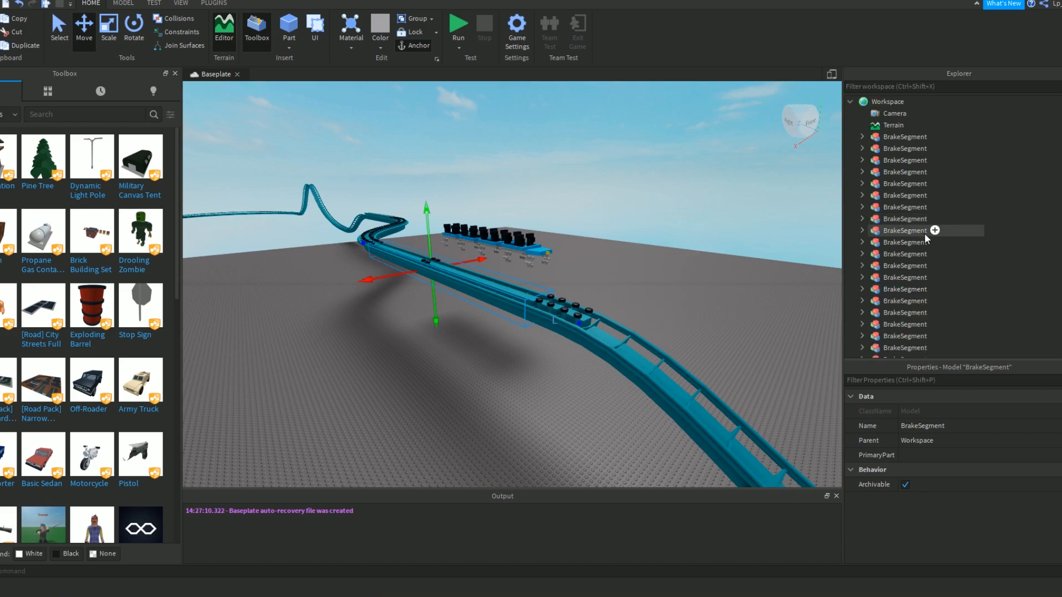
{"action": "left_click", "coordinate": [901, 142], "text": "shift"}
{"action": "key", "text": "ctrl+g"}
Rename the grouped BrakeSegment model as Breaks.
{"action": "right_click", "coordinate": [893, 147]}
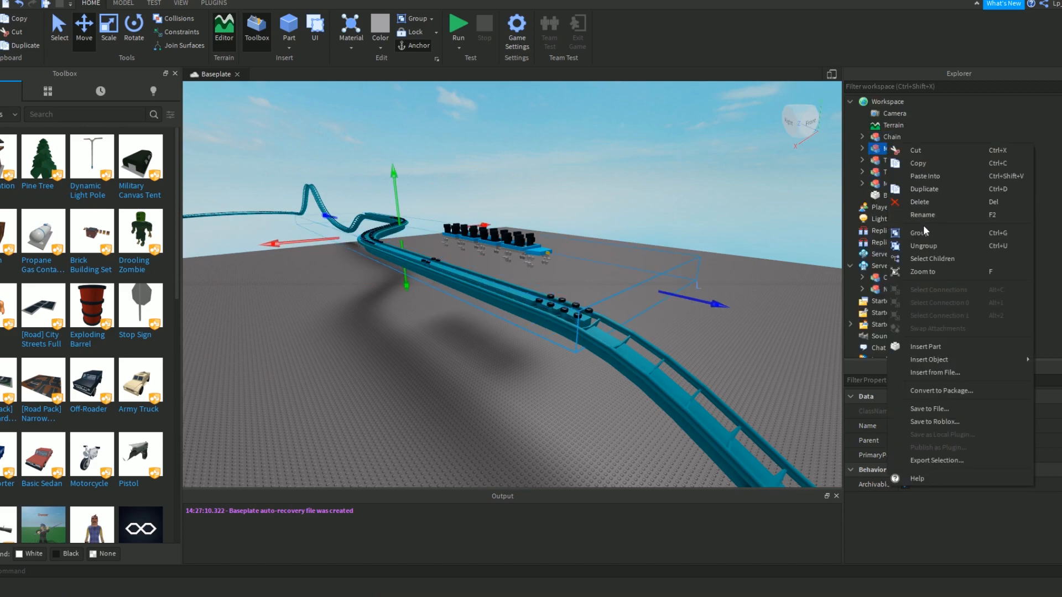
{"action": "left_click", "coordinate": [925, 214]}
{"action": "type", "text": "Breaks"}
{"action": "key", "text": "Return"}
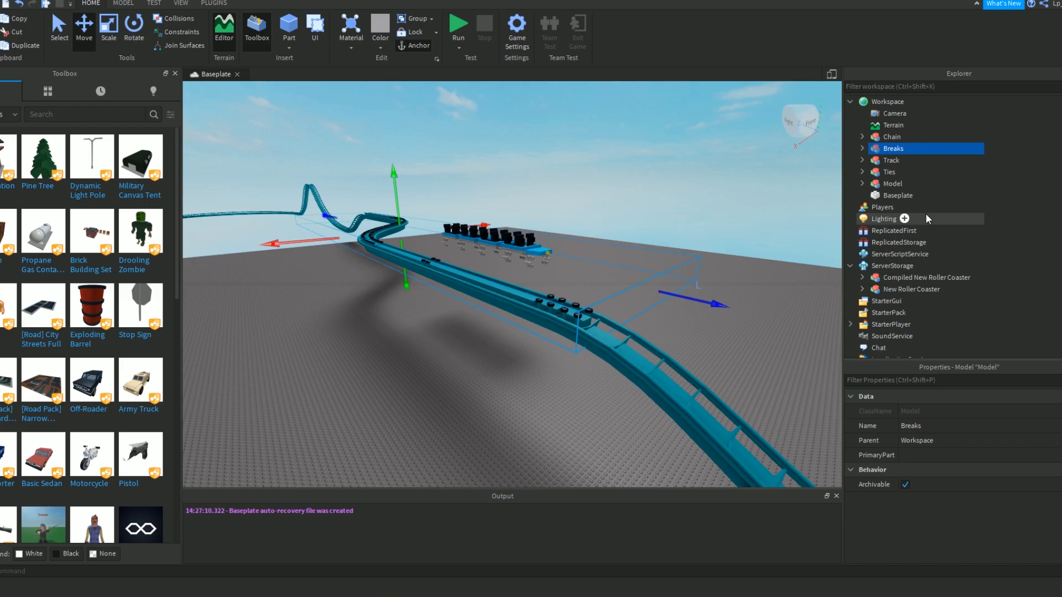
Select all the ChainSegment models inside the Chain model and ungroup them into loose parts.
{"action": "right_click_drag", "start_coordinate": [587, 228], "coordinate": [609, 228]}
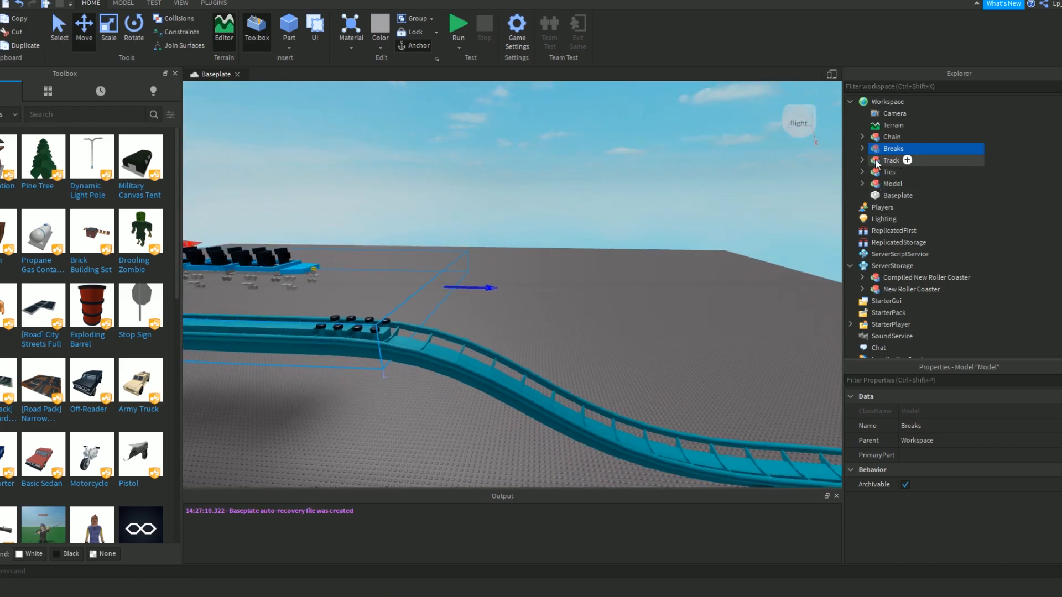
{"action": "right_click_drag", "start_coordinate": [717, 185], "coordinate": [738, 182]}
{"action": "left_click", "coordinate": [893, 137]}
{"action": "left_click", "coordinate": [862, 137]}
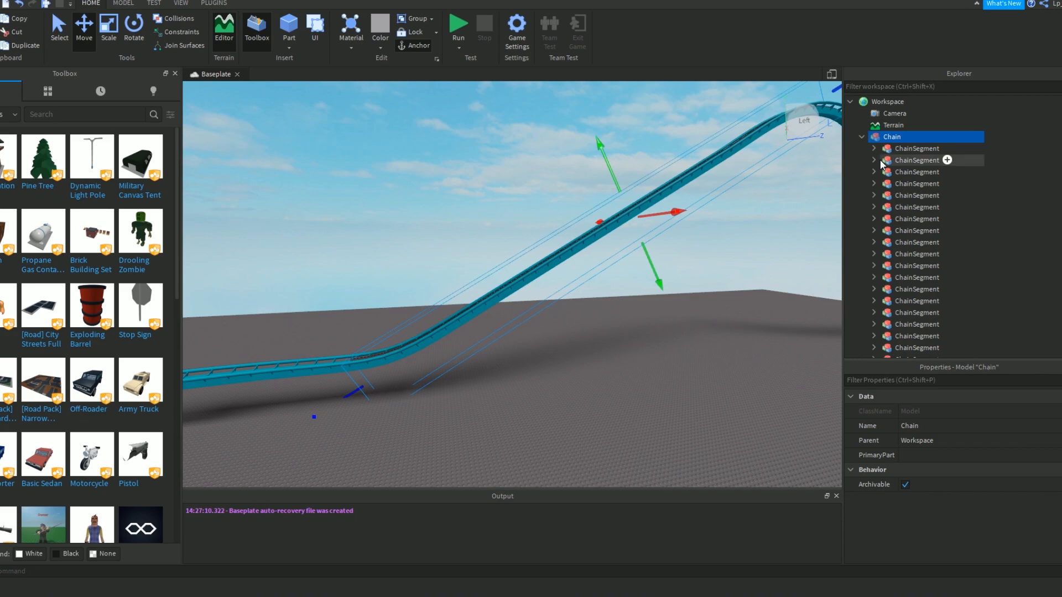
{"action": "left_click", "coordinate": [910, 149]}
{"action": "scroll", "coordinate": [914, 238], "scroll_direction": "down", "scroll_amount": 10}
{"action": "scroll", "coordinate": [910, 210], "scroll_direction": "up", "scroll_amount": 10}
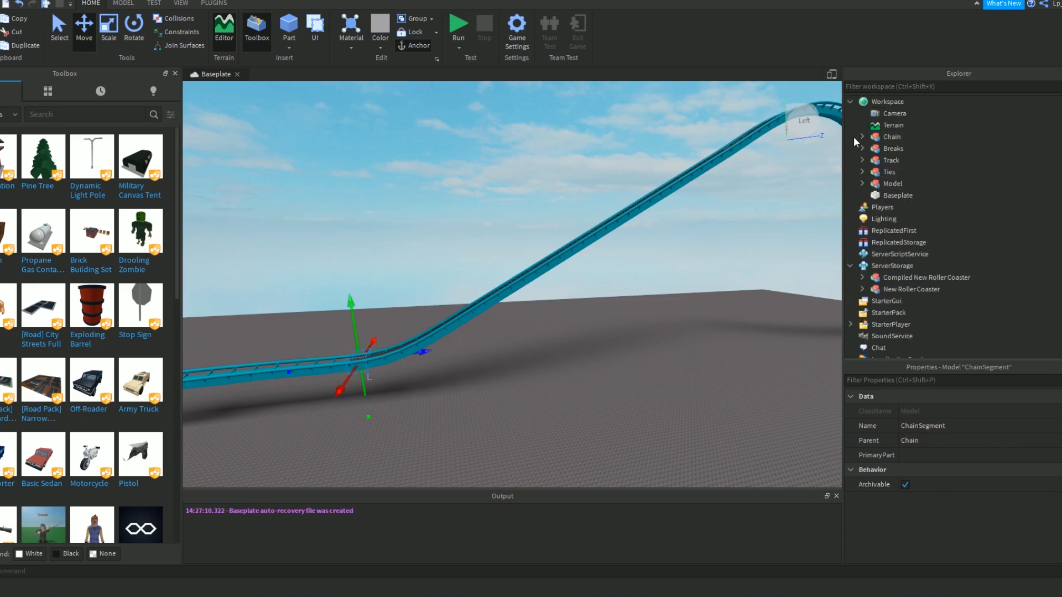
{"action": "scroll", "coordinate": [913, 188], "scroll_direction": "down", "scroll_amount": 5}
{"action": "left_click", "coordinate": [914, 208], "text": "shift"}
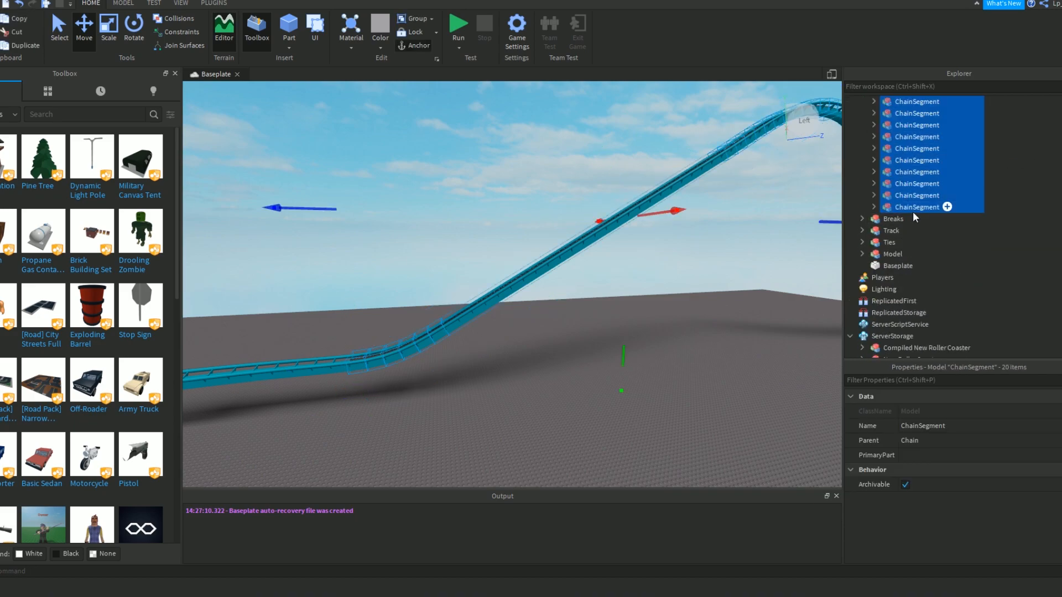
{"action": "key", "text": "ctrl+u"}
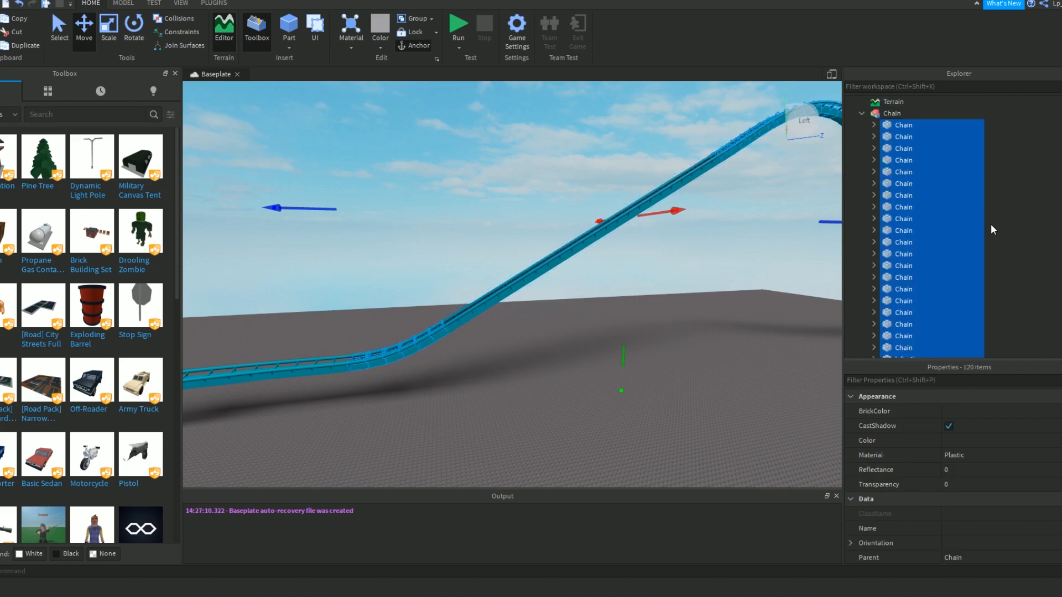
Select all the leftrail and rightrail parts inside the Chain model, leaving out the chain, spine and tie parts.
{"action": "right_click_drag", "start_coordinate": [715, 257], "coordinate": [579, 302]}
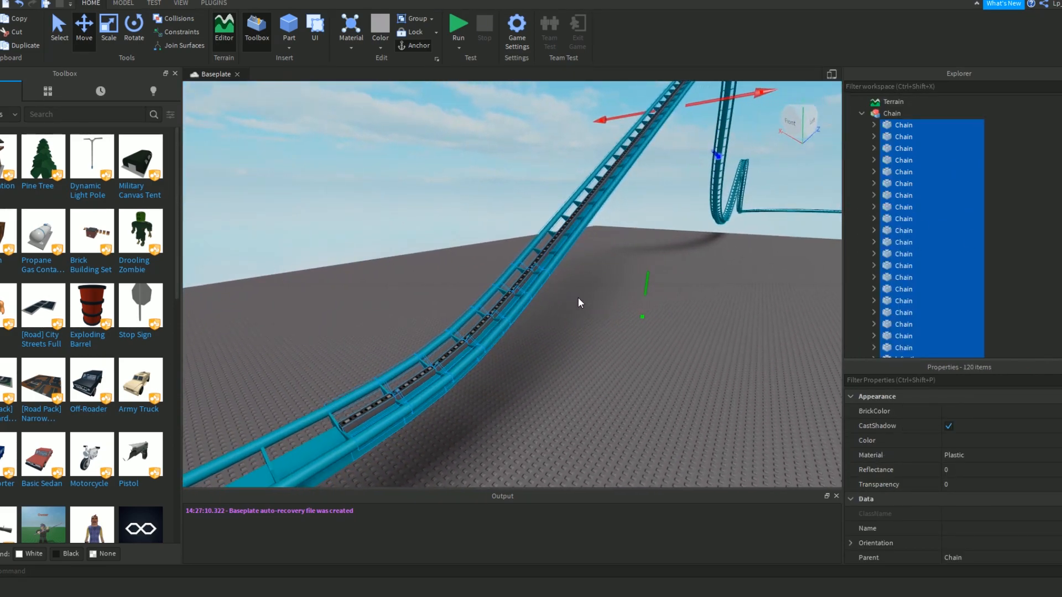
{"action": "left_click", "coordinate": [996, 186]}
{"action": "scroll", "coordinate": [917, 238], "scroll_direction": "down", "scroll_amount": 5}
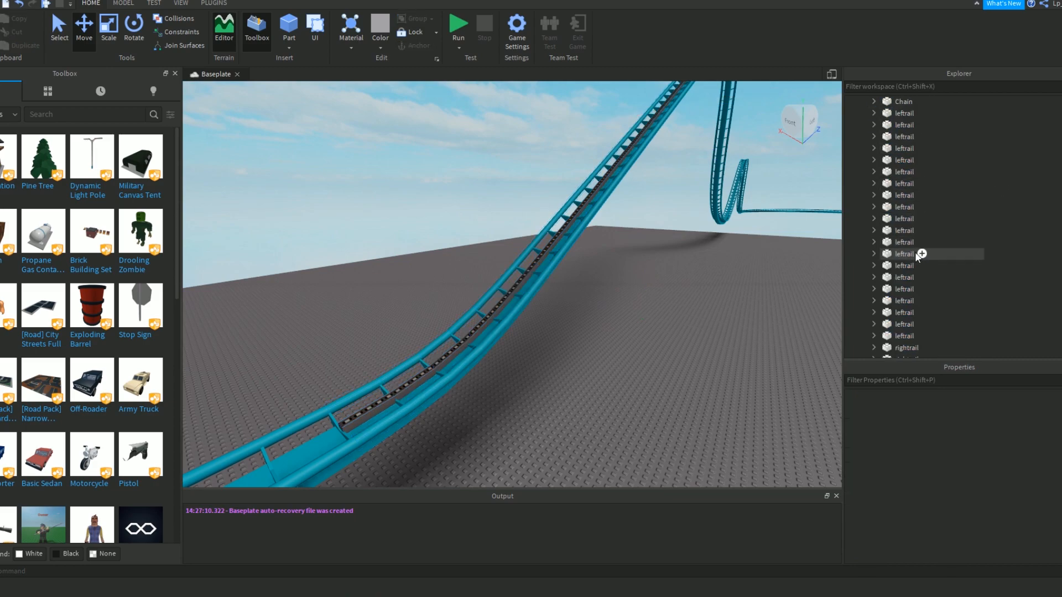
{"action": "scroll", "coordinate": [911, 234], "scroll_direction": "up", "scroll_amount": 7}
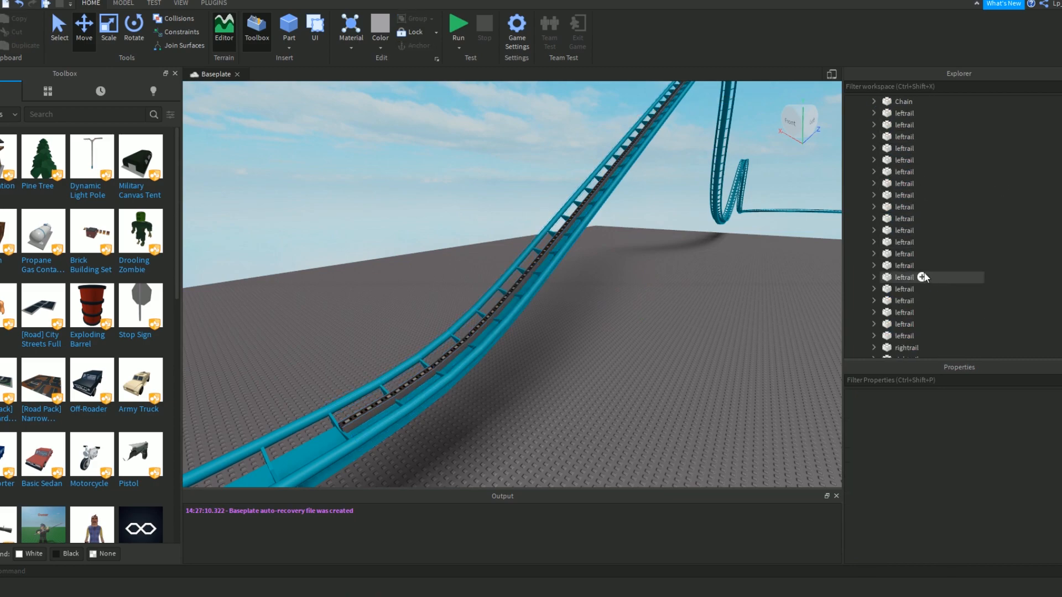
{"action": "scroll", "coordinate": [924, 276], "scroll_direction": "up", "scroll_amount": 7}
{"action": "left_click", "coordinate": [861, 137]}
{"action": "left_click", "coordinate": [862, 137]}
{"action": "left_click", "coordinate": [854, 135]}
{"action": "left_click", "coordinate": [861, 137]}
{"action": "left_click", "coordinate": [860, 137]}
{"action": "scroll", "coordinate": [968, 167], "scroll_direction": "down", "scroll_amount": 3}
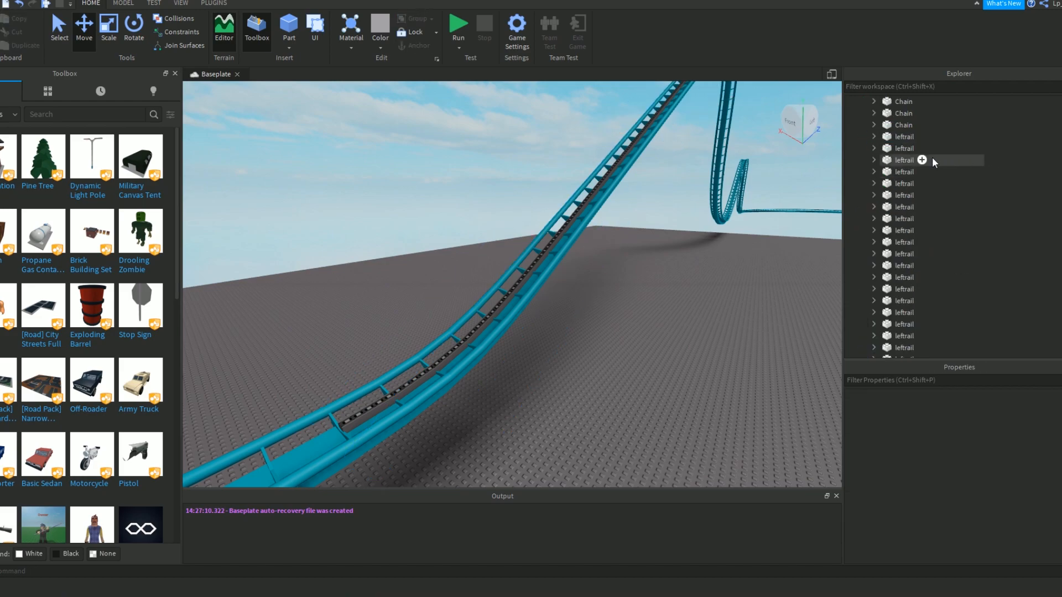
{"action": "left_click", "coordinate": [904, 219]}
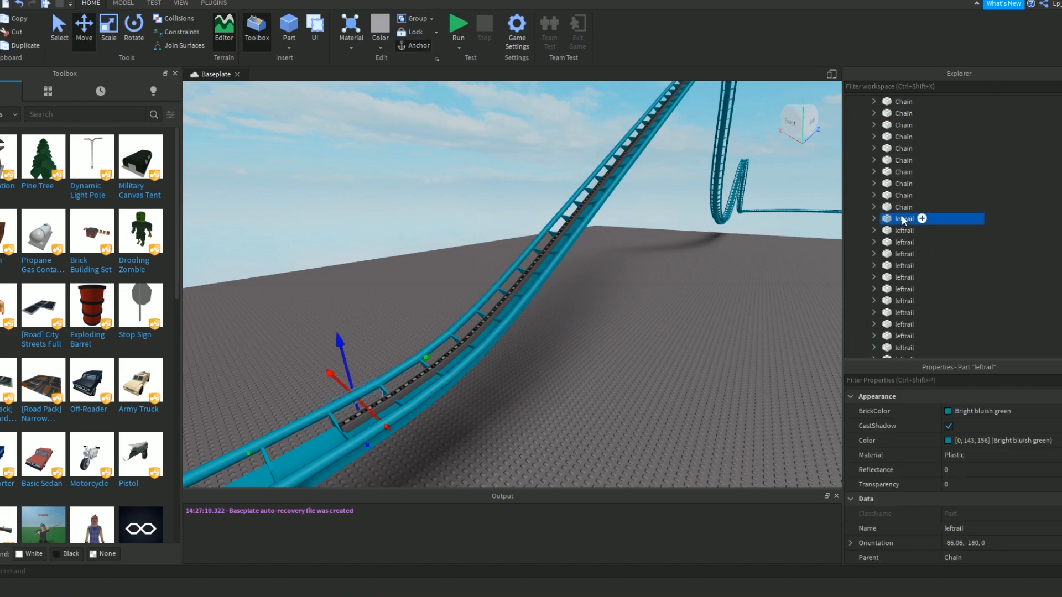
{"action": "scroll", "coordinate": [920, 183], "scroll_direction": "down", "scroll_amount": 10}
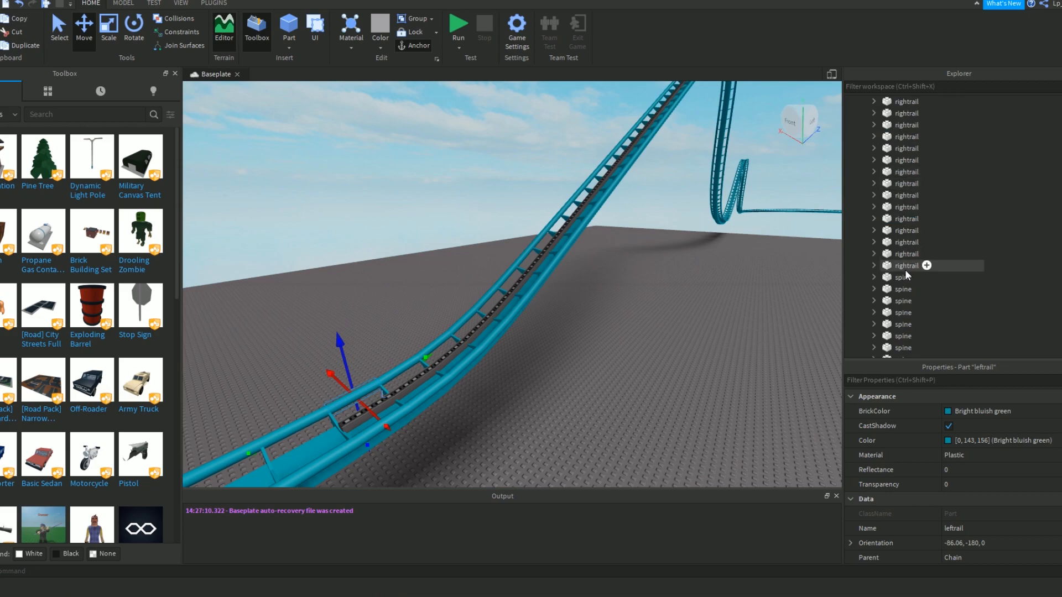
{"action": "left_click", "coordinate": [901, 265], "text": "shift"}
Enable CustomPhysicalProperties for the selected lift hill rails and show its individual values.
{"action": "right_click_drag", "start_coordinate": [603, 300], "coordinate": [603, 301]}
{"action": "scroll", "coordinate": [941, 446], "scroll_direction": "down", "scroll_amount": 7}
{"action": "right_click_drag", "start_coordinate": [653, 349], "coordinate": [653, 349]}
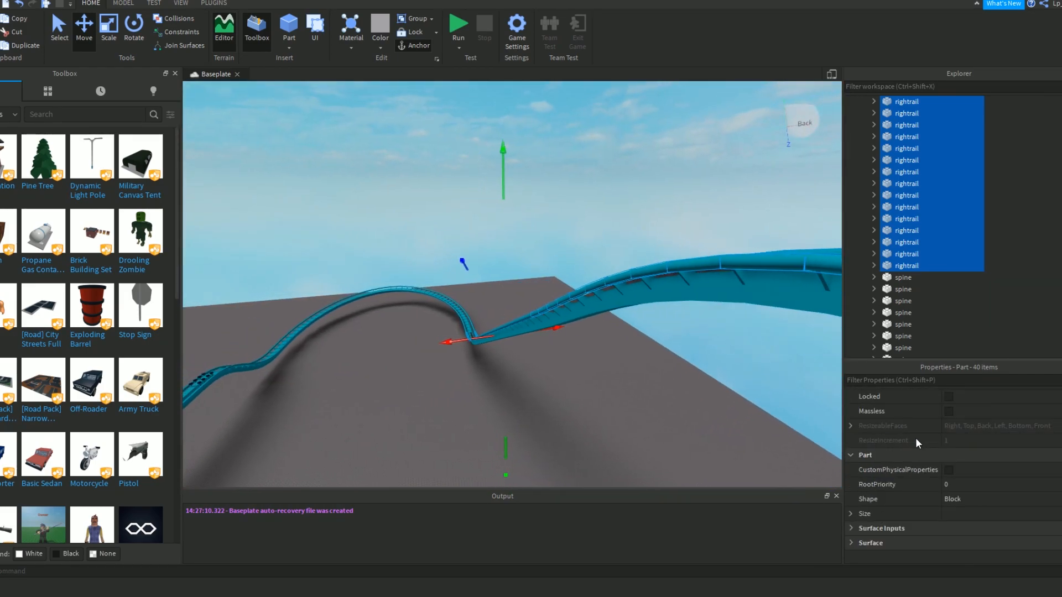
{"action": "scroll", "coordinate": [918, 451], "scroll_direction": "up", "scroll_amount": 4}
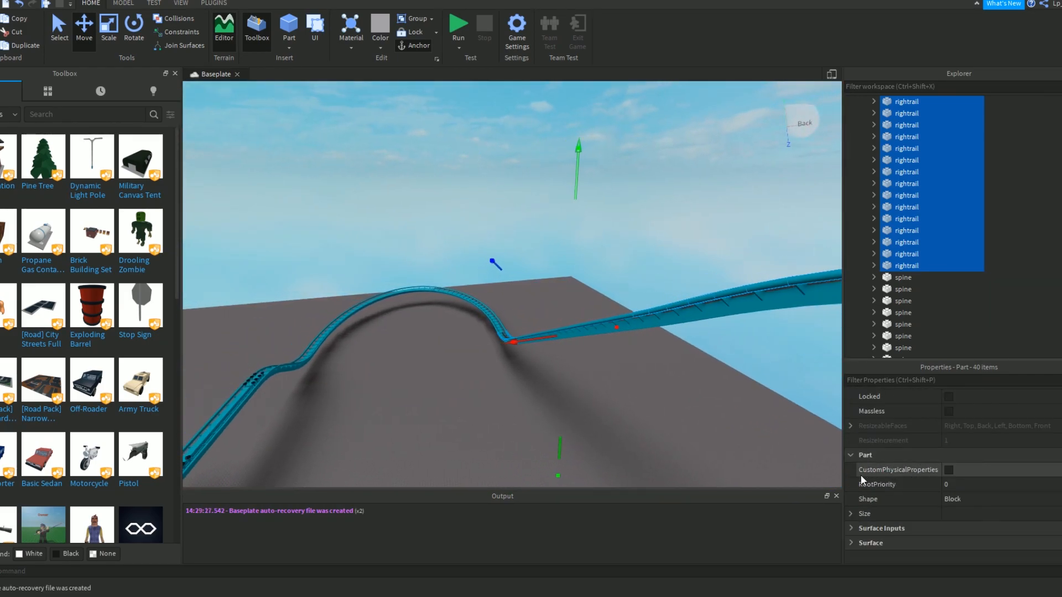
{"action": "left_click", "coordinate": [948, 470]}
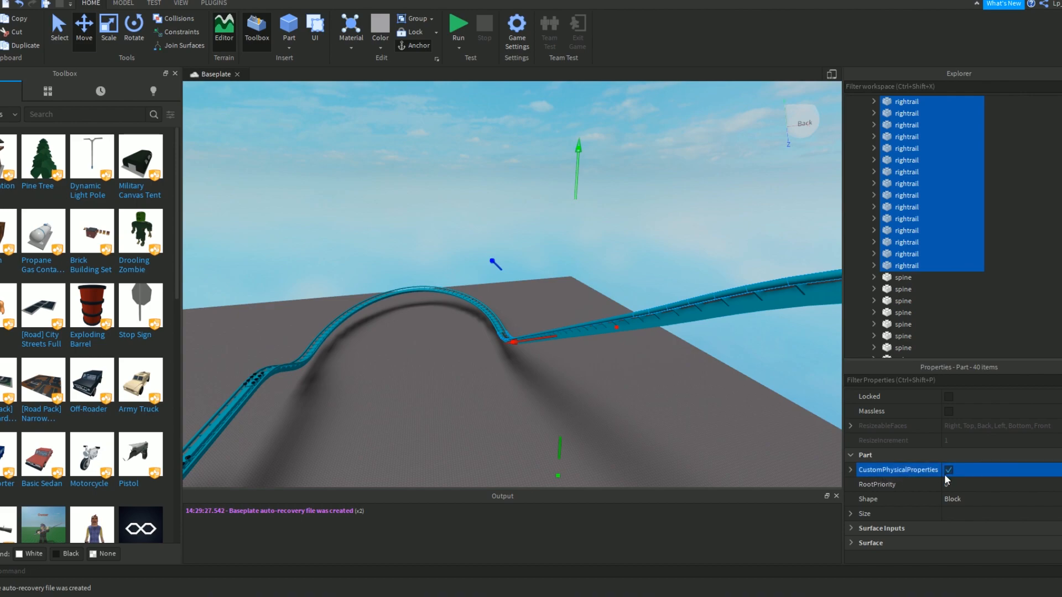
{"action": "left_click", "coordinate": [850, 470]}
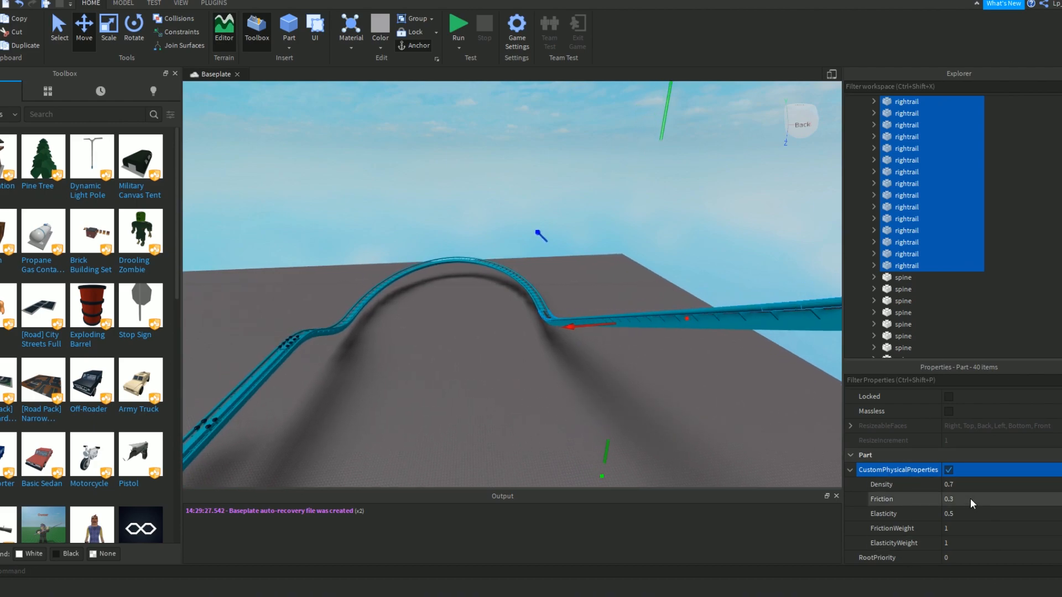
Set the selected lift hill rails' Density to 1 and Friction to 2.
{"action": "scroll", "coordinate": [694, 417], "scroll_direction": "up", "scroll_amount": 5}
{"action": "right_click_drag", "start_coordinate": [695, 417], "coordinate": [695, 416]}
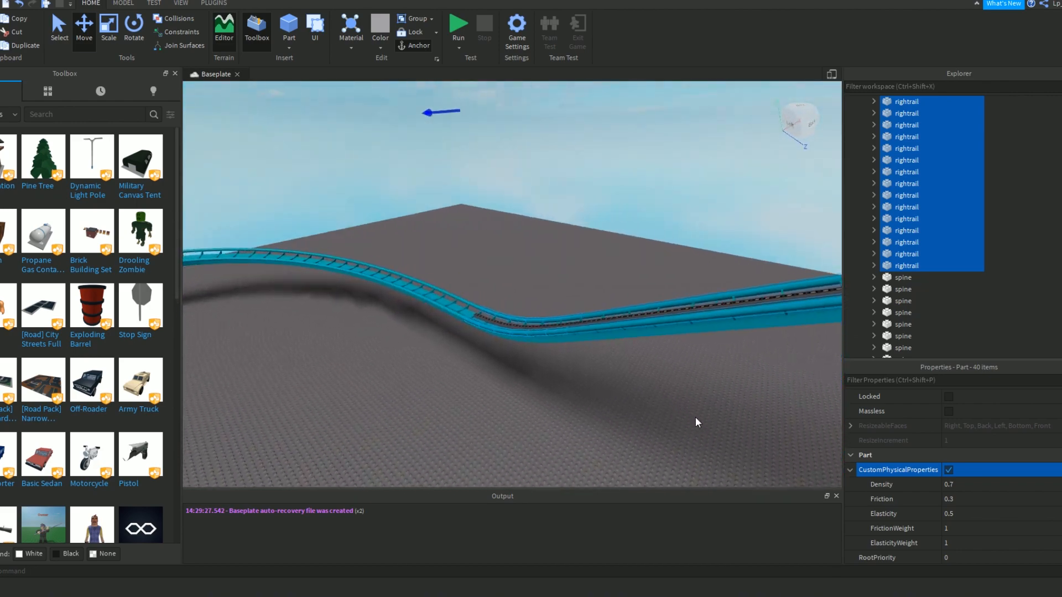
{"action": "left_click", "coordinate": [956, 487]}
{"action": "type", "text": "1"}
{"action": "key", "text": "Return"}
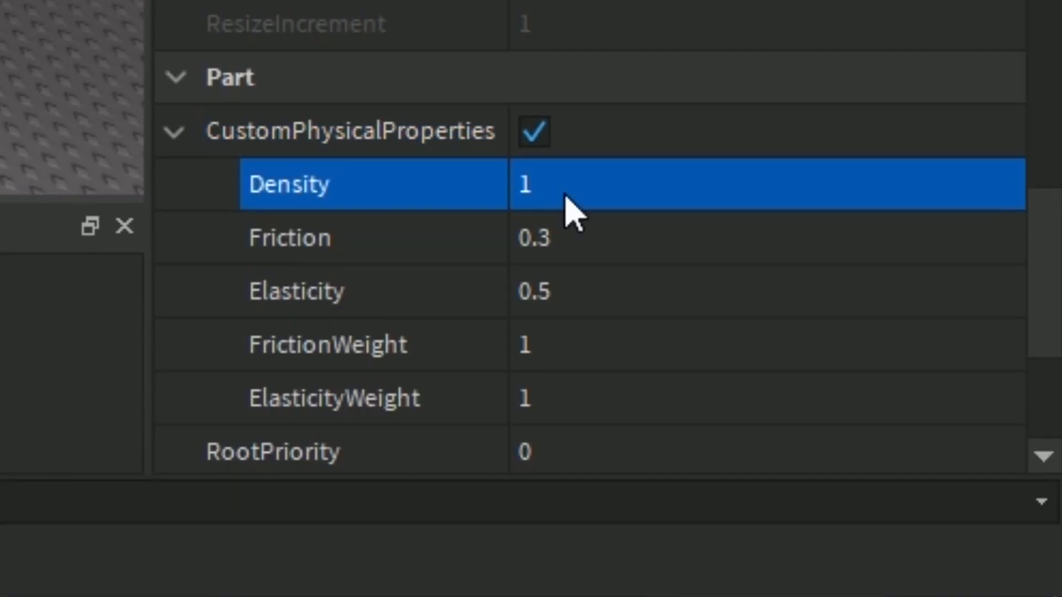
{"action": "left_click", "coordinate": [963, 501]}
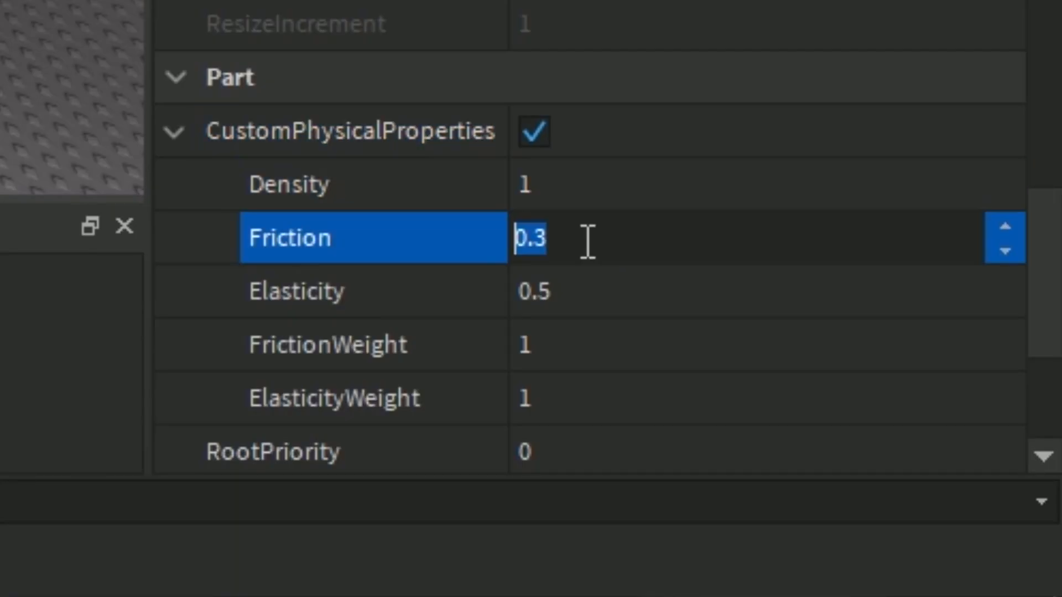
{"action": "type", "text": "2"}
{"action": "key", "text": "Return"}
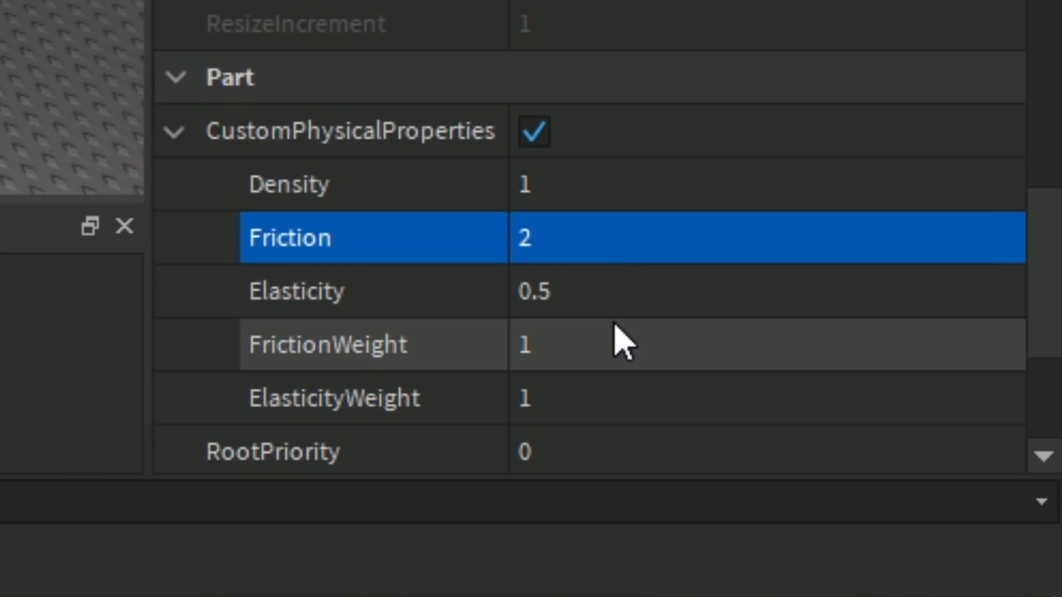
Set the selected lift hill rails' Elasticity to 0, and both FrictionWeight and ElasticityWeight to 100.
{"action": "left_click", "coordinate": [618, 310]}
{"action": "type", "text": "0"}
{"action": "key", "text": "Return"}
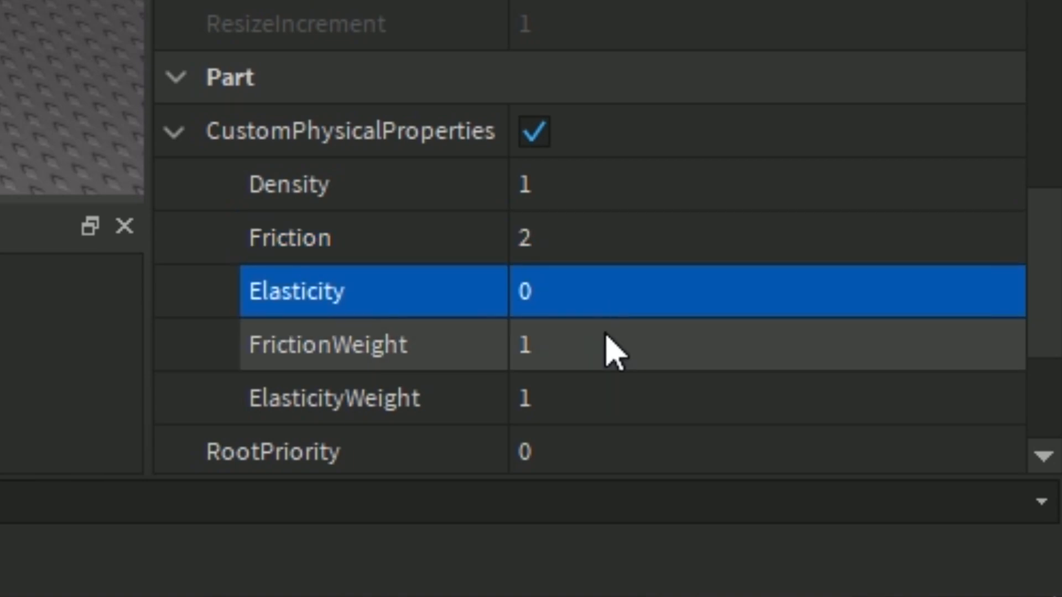
{"action": "left_click", "coordinate": [609, 343]}
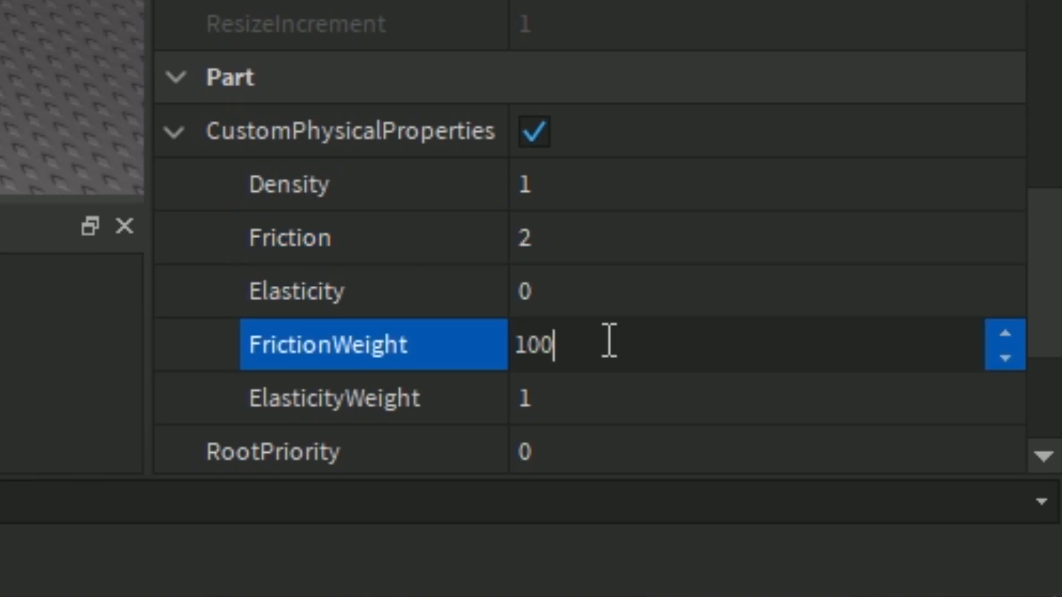
{"action": "key", "text": "Tab"}
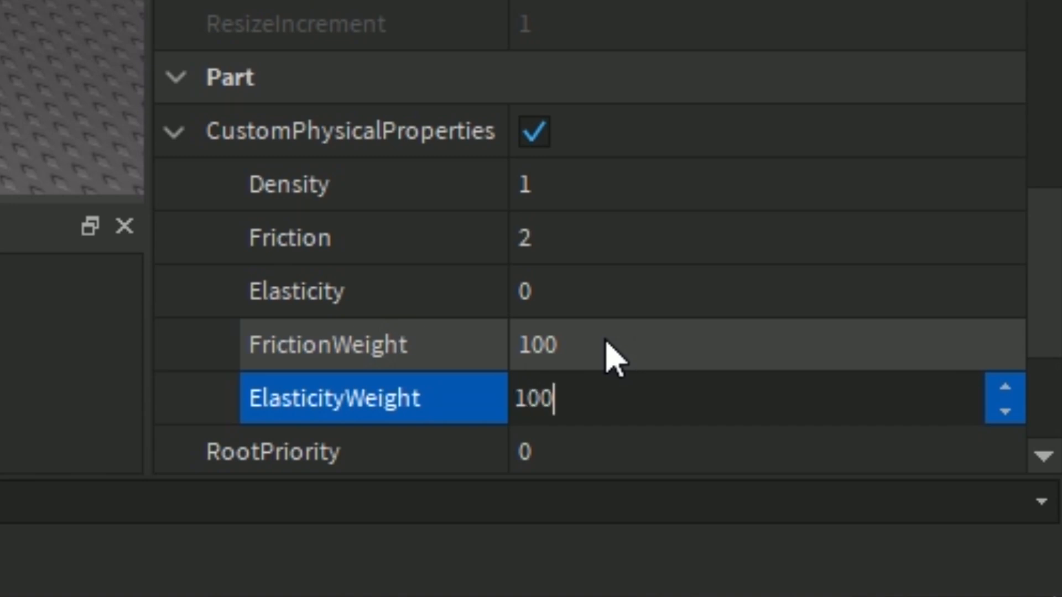
{"action": "type", "text": "100"}
{"action": "key", "text": "Return"}
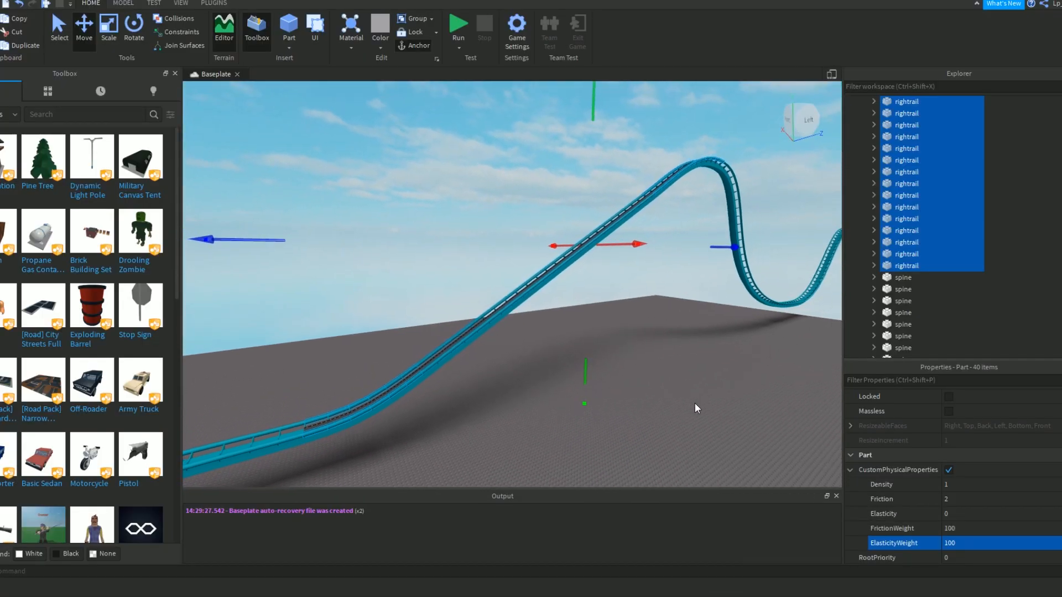
Select the Track model, collapse the Chain model's contents and expand Track to show its segments.
{"action": "key", "text": "d"}
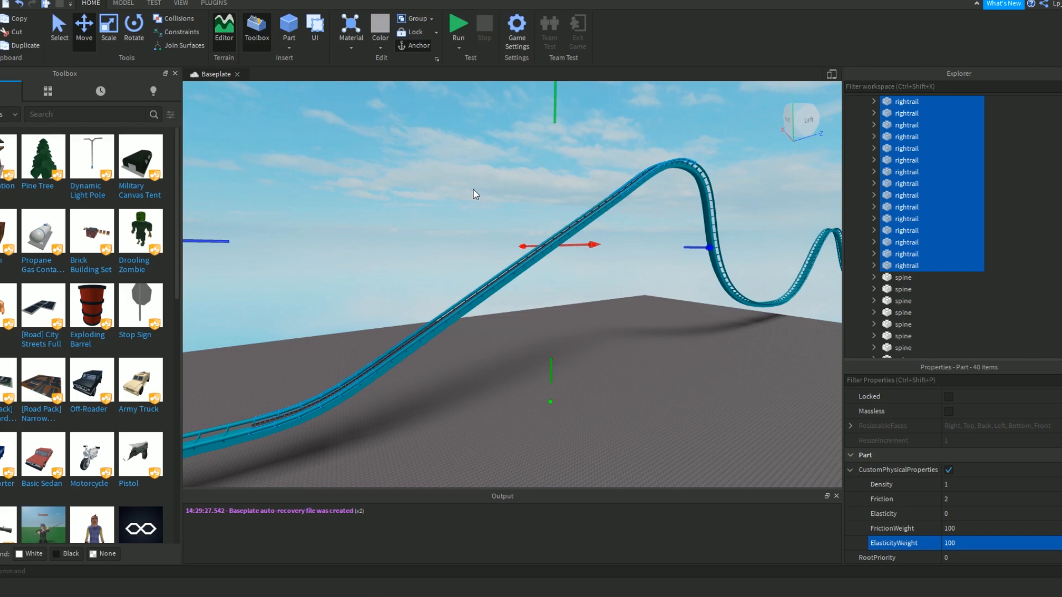
{"action": "right_click_drag", "start_coordinate": [473, 190], "coordinate": [474, 190]}
{"action": "key", "text": "w"}
{"action": "key", "text": "w"}
{"action": "key", "text": "d"}
{"action": "left_click", "coordinate": [537, 247]}
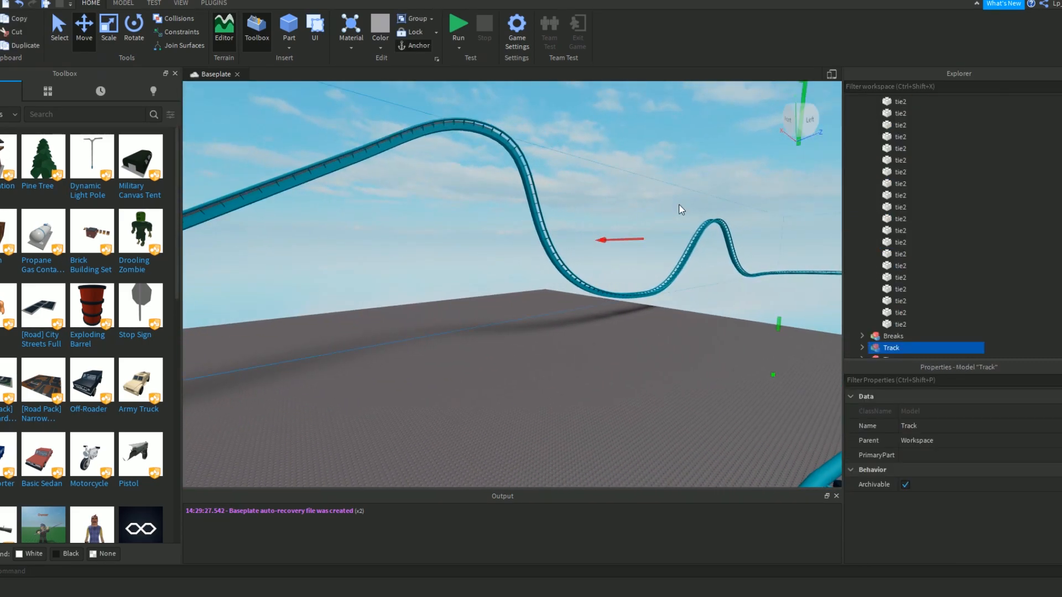
{"action": "scroll", "coordinate": [914, 256], "scroll_direction": "up", "scroll_amount": 10}
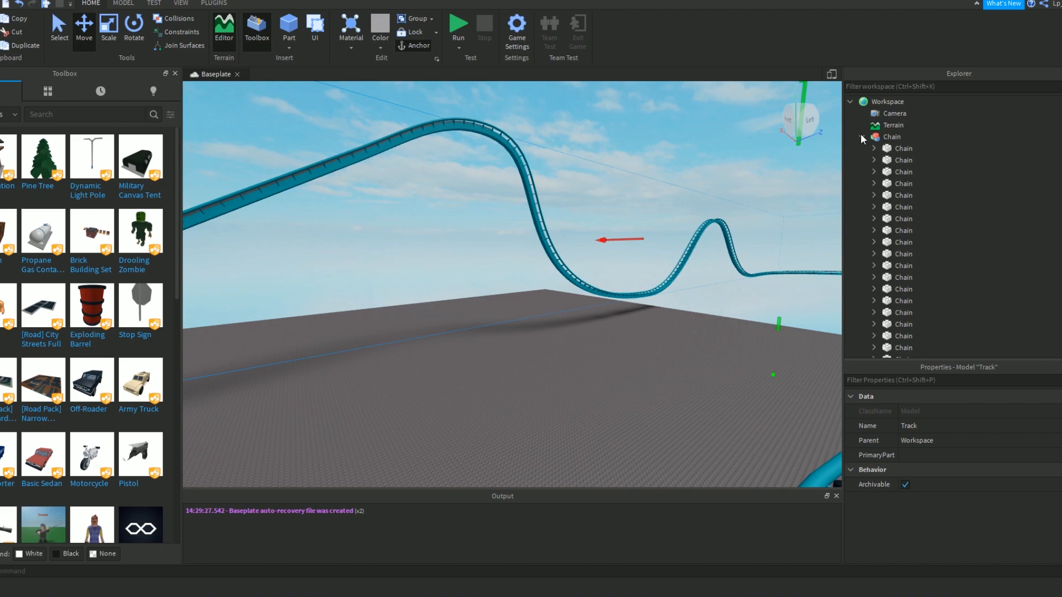
{"action": "left_click", "coordinate": [861, 137]}
{"action": "left_click", "coordinate": [862, 160]}
Select every TrackSegment inside the Track model, leaving out Ties, and ungroup them into loose parts.
{"action": "left_click", "coordinate": [891, 173]}
{"action": "scroll", "coordinate": [909, 198], "scroll_direction": "down", "scroll_amount": 5}
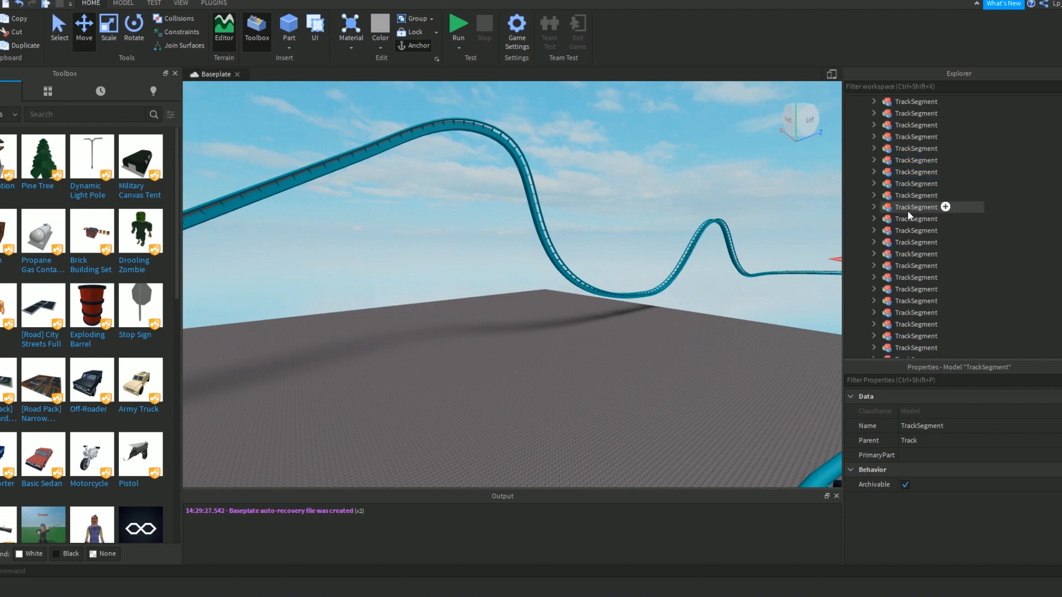
{"action": "scroll", "coordinate": [909, 212], "scroll_direction": "down", "scroll_amount": 10}
{"action": "left_click", "coordinate": [903, 169], "text": "shift"}
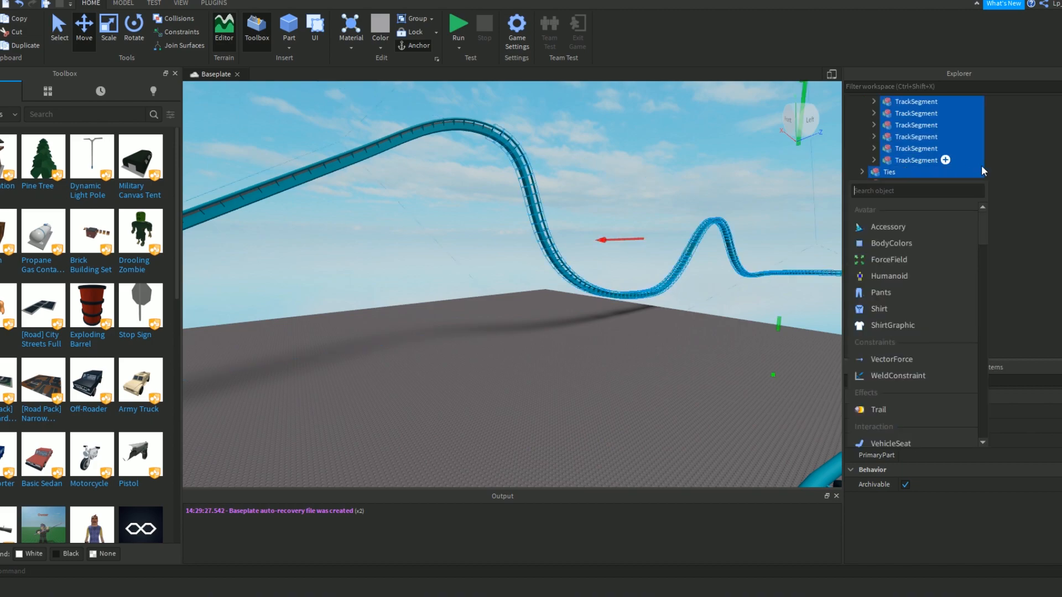
{"action": "left_click", "coordinate": [976, 162]}
{"action": "scroll", "coordinate": [1007, 204], "scroll_direction": "up", "scroll_amount": 5}
{"action": "scroll", "coordinate": [1008, 226], "scroll_direction": "up", "scroll_amount": 10}
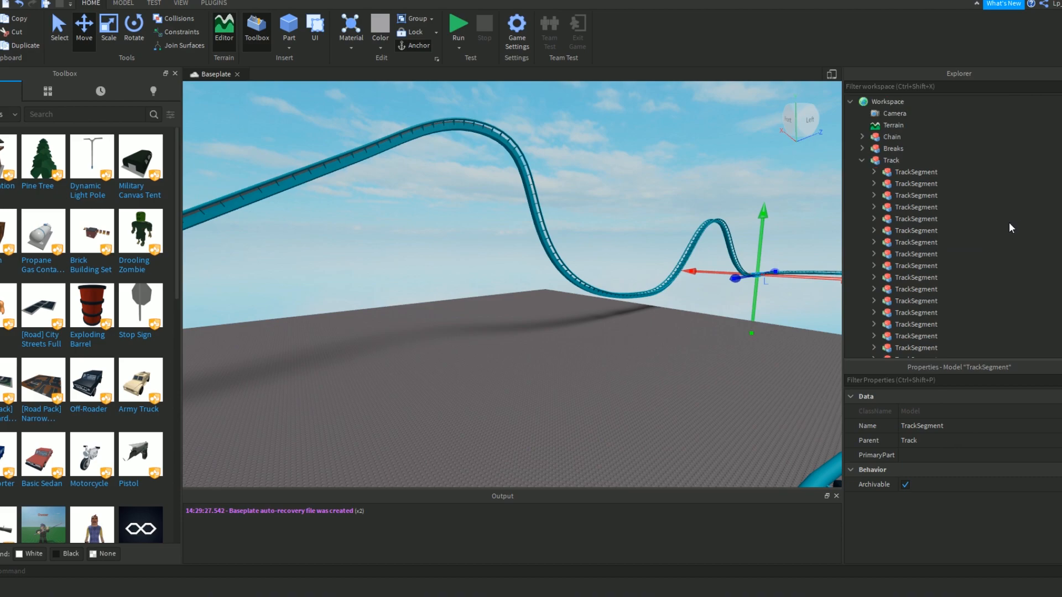
{"action": "left_click", "coordinate": [943, 173], "text": "shift"}
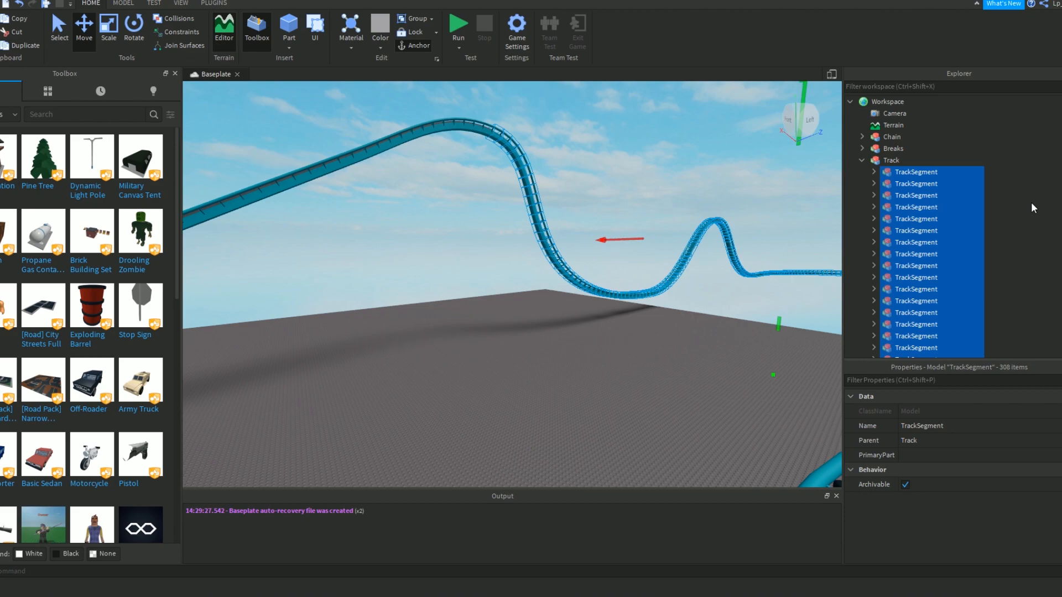
{"action": "key", "text": "ctrl+u"}
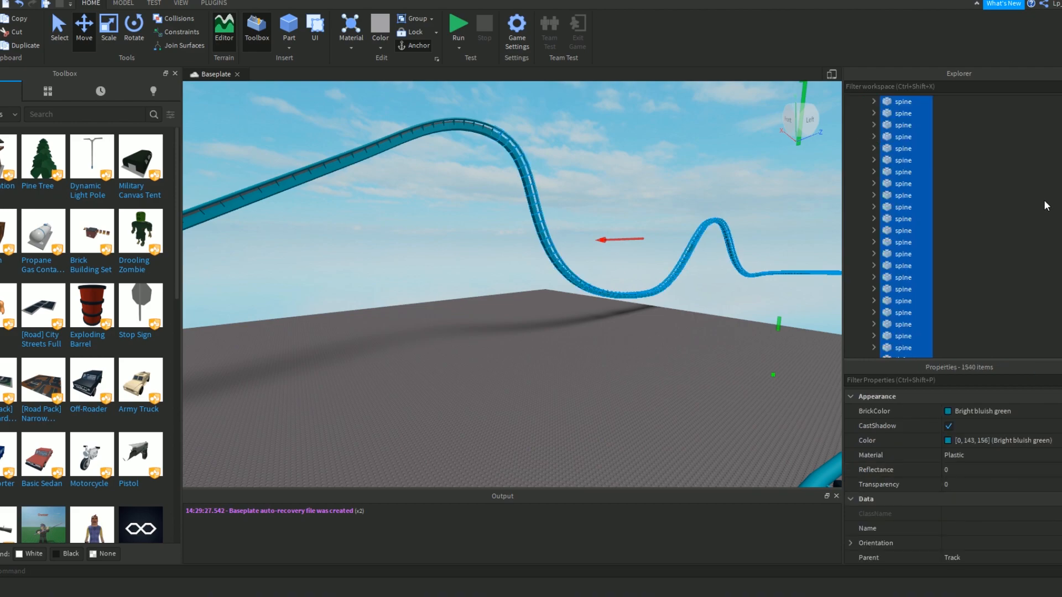
Select all the leftrail and rightrail parts inside the Track model, leaving out the spine and tie parts.
{"action": "left_click", "coordinate": [1044, 200]}
{"action": "scroll", "coordinate": [1029, 277], "scroll_direction": "down", "scroll_amount": 10}
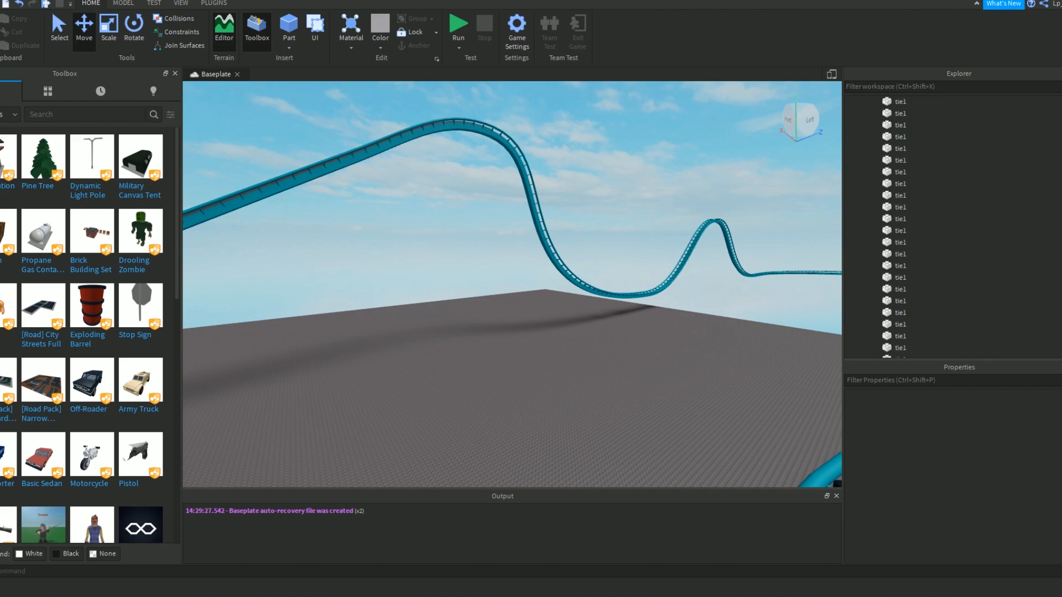
{"action": "scroll", "coordinate": [1029, 277], "scroll_direction": "down", "scroll_amount": 10}
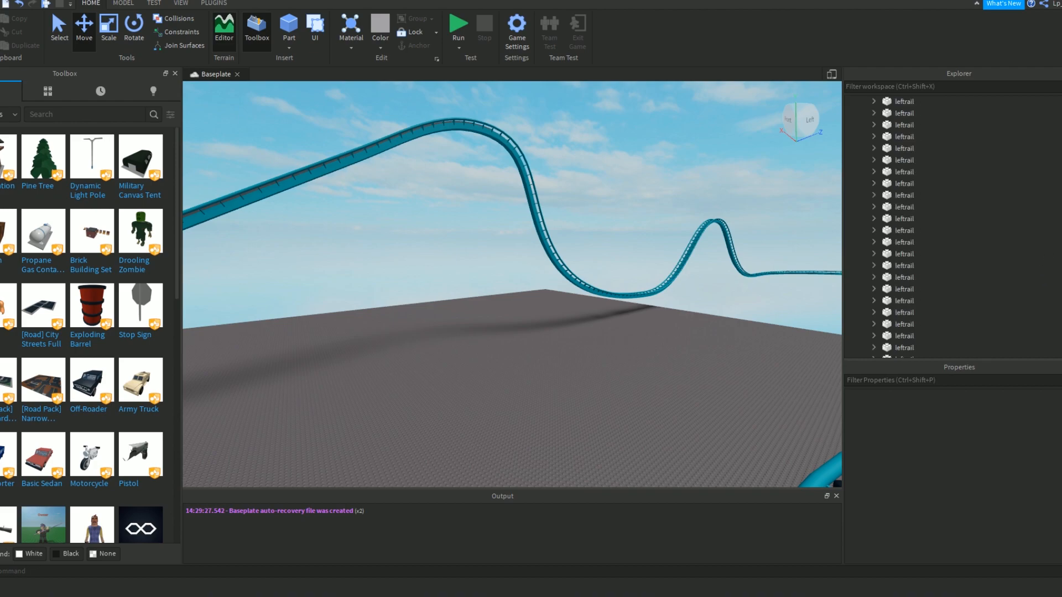
{"action": "scroll", "coordinate": [940, 218], "scroll_direction": "up", "scroll_amount": 20}
{"action": "left_click", "coordinate": [902, 171]}
{"action": "scroll", "coordinate": [902, 171], "scroll_direction": "down", "scroll_amount": 10}
{"action": "scroll", "coordinate": [896, 240], "scroll_direction": "down", "scroll_amount": 3}
{"action": "scroll", "coordinate": [896, 240], "scroll_direction": "up", "scroll_amount": 4}
{"action": "left_click", "coordinate": [896, 241], "text": "shift"}
Enable CustomPhysicalProperties for the selected track rails and set Density to 1 and Friction to 0.
{"action": "right_click_drag", "start_coordinate": [606, 247], "coordinate": [603, 247]}
{"action": "scroll", "coordinate": [921, 490], "scroll_direction": "down", "scroll_amount": 5}
{"action": "left_click", "coordinate": [950, 470]}
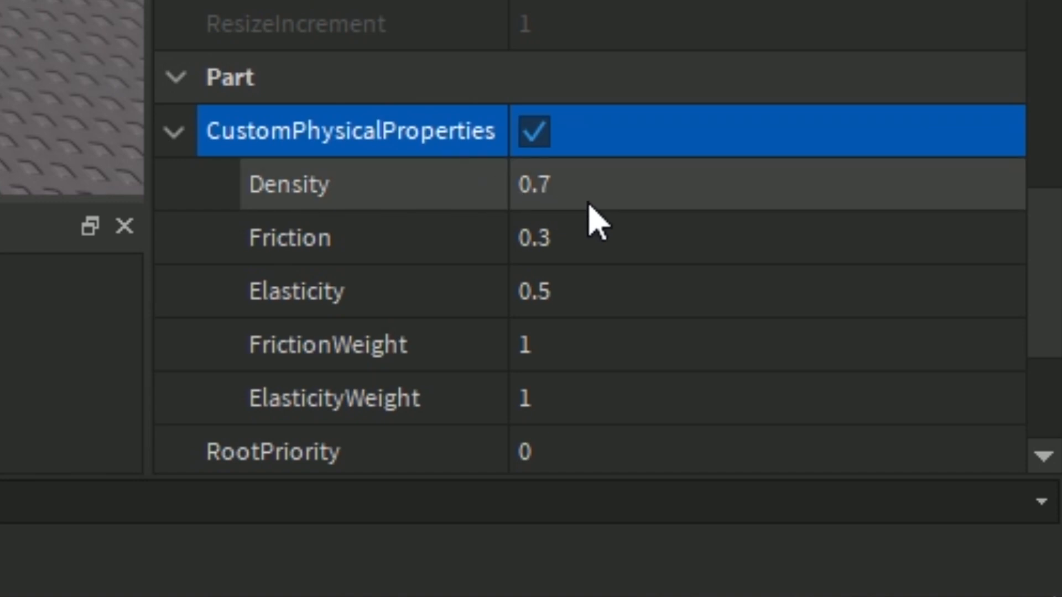
{"action": "left_click", "coordinate": [590, 202]}
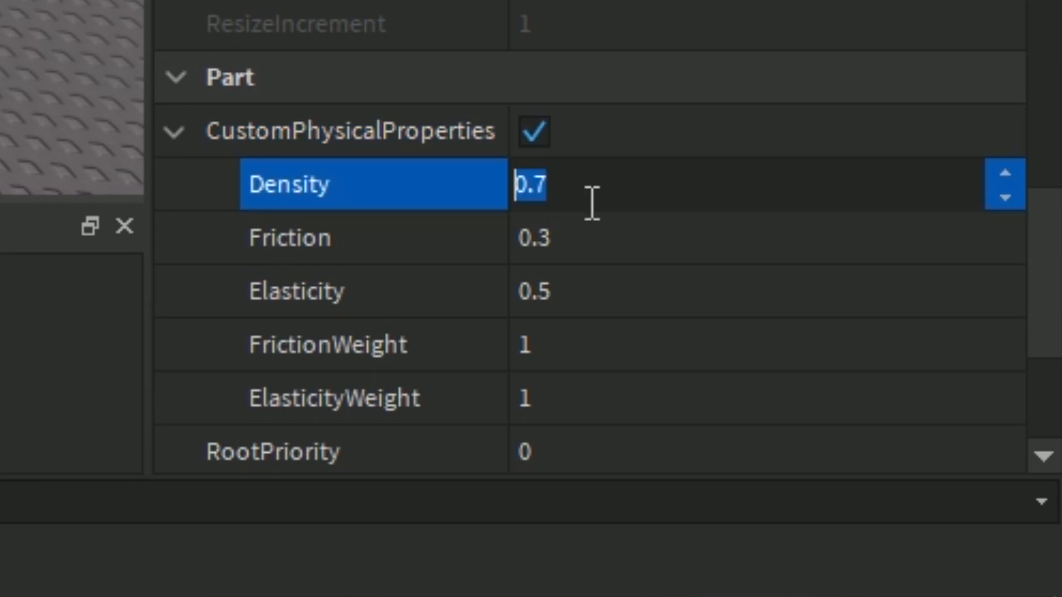
{"action": "type", "text": "1"}
{"action": "key", "text": "Return"}
{"action": "left_click", "coordinate": [588, 239]}
{"action": "type", "text": "0"}
{"action": "key", "text": "Return"}
Set the selected track rails' Elasticity, FrictionWeight and ElasticityWeight to 0.
{"action": "left_click", "coordinate": [567, 303]}
{"action": "type", "text": "0"}
{"action": "key", "text": "Return"}
{"action": "left_click", "coordinate": [573, 352]}
{"action": "type", "text": "0"}
{"action": "left_click", "coordinate": [578, 395]}
{"action": "type", "text": "0"}
{"action": "key", "text": "Return"}
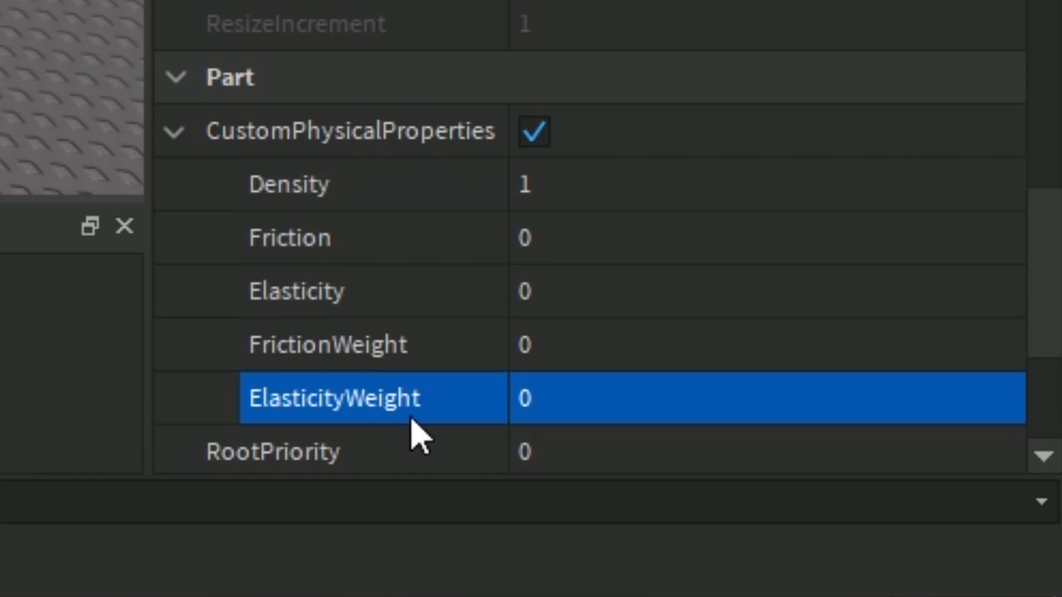
{"action": "left_click", "coordinate": [175, 135]}
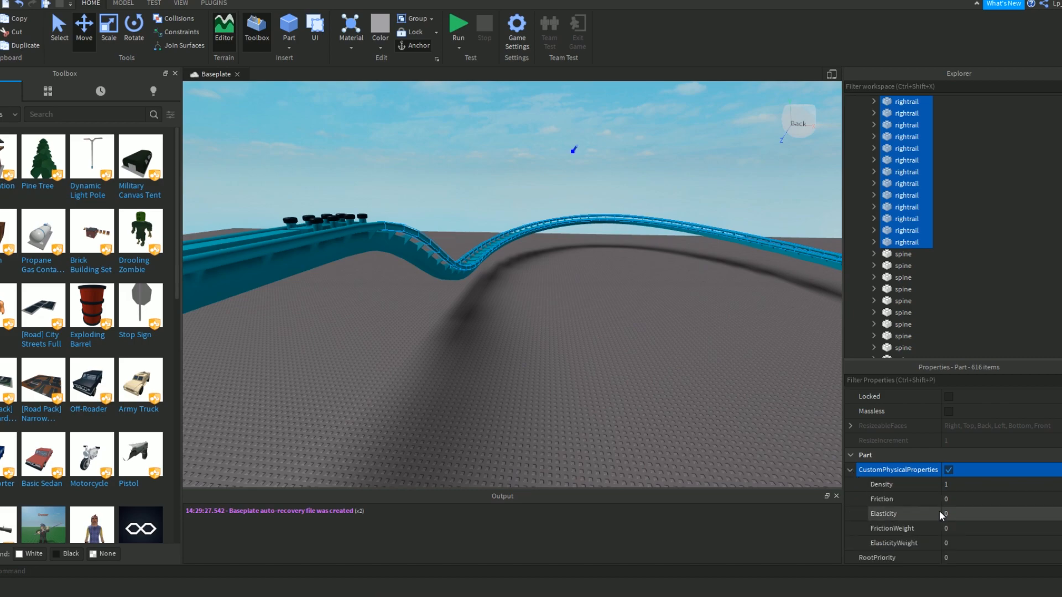
{"action": "scroll", "coordinate": [938, 509], "scroll_direction": "down", "scroll_amount": 2}
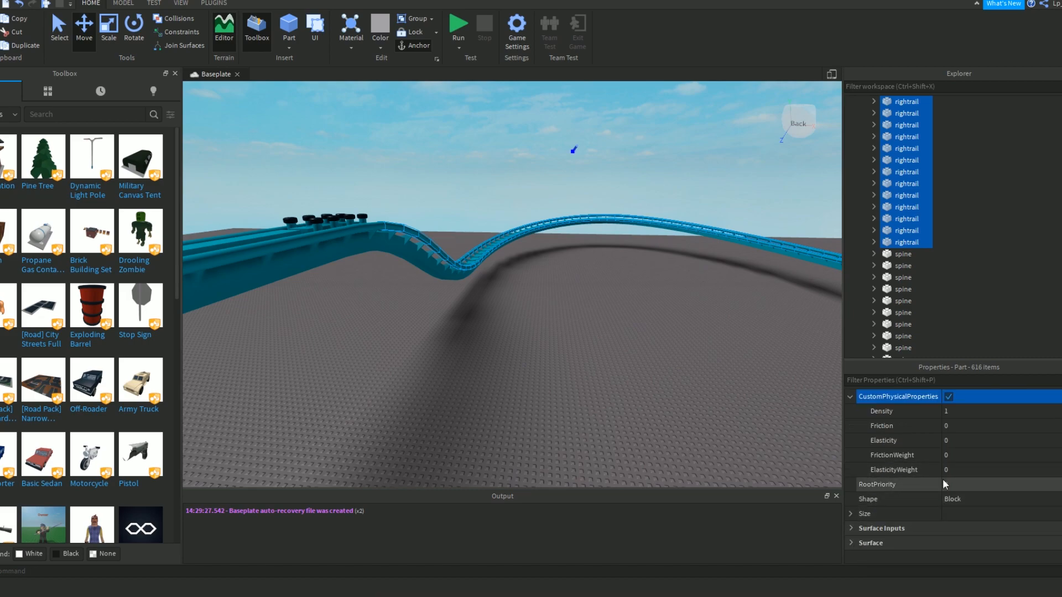
Select the Breaks model at the brake run and expand it to show its segments.
{"action": "key", "text": "w"}
{"action": "mouse_move", "coordinate": [667, 319]}
{"action": "right_mouse_down"}
{"action": "mouse_move", "coordinate": [593, 316]}
{"action": "mouse_move", "coordinate": [547, 247]}
{"action": "mouse_move", "coordinate": [662, 350]}
{"action": "mouse_move", "coordinate": [686, 315]}
{"action": "mouse_move", "coordinate": [662, 305]}
{"action": "right_mouse_up"}
{"action": "key", "text": "d"}
{"action": "key", "text": "s"}
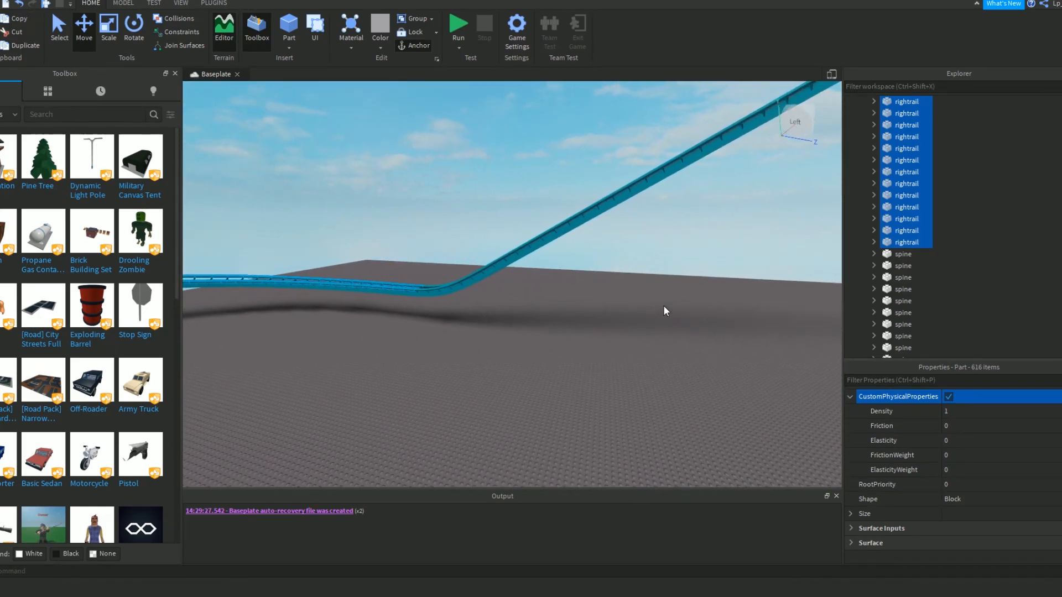
{"action": "left_click", "coordinate": [586, 299]}
{"action": "right_click_drag", "start_coordinate": [586, 300], "coordinate": [422, 381]}
{"action": "key", "text": "w"}
{"action": "left_click", "coordinate": [493, 354]}
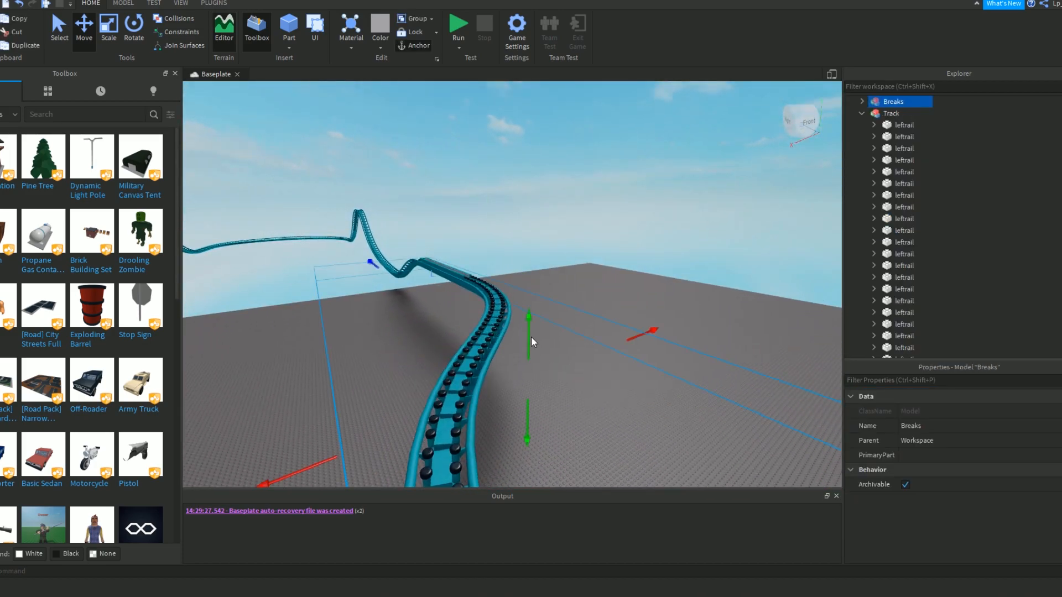
{"action": "key", "text": "s"}
{"action": "key", "text": "q"}
{"action": "left_click", "coordinate": [863, 102]}
Select every BrakeSegment inside the Breaks model and ungroup them into loose parts.
{"action": "left_click", "coordinate": [892, 113]}
{"action": "scroll", "coordinate": [938, 227], "scroll_direction": "down", "scroll_amount": 10}
{"action": "scroll", "coordinate": [897, 184], "scroll_direction": "up", "scroll_amount": 4}
{"action": "left_click", "coordinate": [897, 172], "text": "shift"}
{"action": "key", "text": "ctrl+u"}
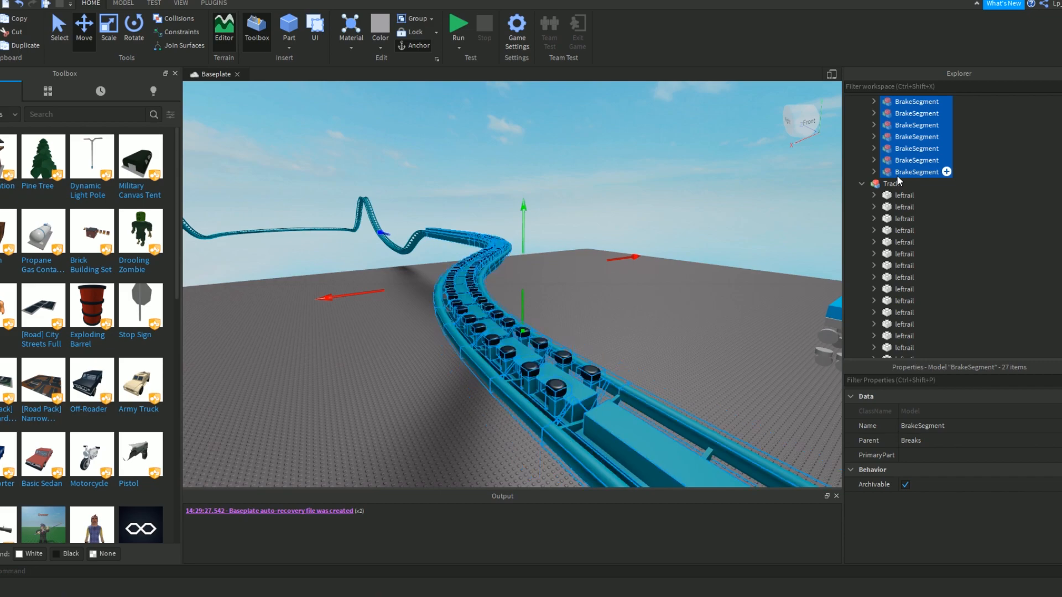
Select all the leftrail and rightrail parts inside the Breaks model.
{"action": "left_click", "coordinate": [990, 181]}
{"action": "scroll", "coordinate": [988, 181], "scroll_direction": "up", "scroll_amount": 2}
{"action": "left_click", "coordinate": [908, 195]}
{"action": "scroll", "coordinate": [911, 187], "scroll_direction": "down", "scroll_amount": 15}
{"action": "left_click", "coordinate": [908, 241], "text": "shift"}
Enable CustomPhysicalProperties for the selected brake rails and set Density to 7.5 and Friction to 1.25.
{"action": "scroll", "coordinate": [941, 458], "scroll_direction": "down", "scroll_amount": 5}
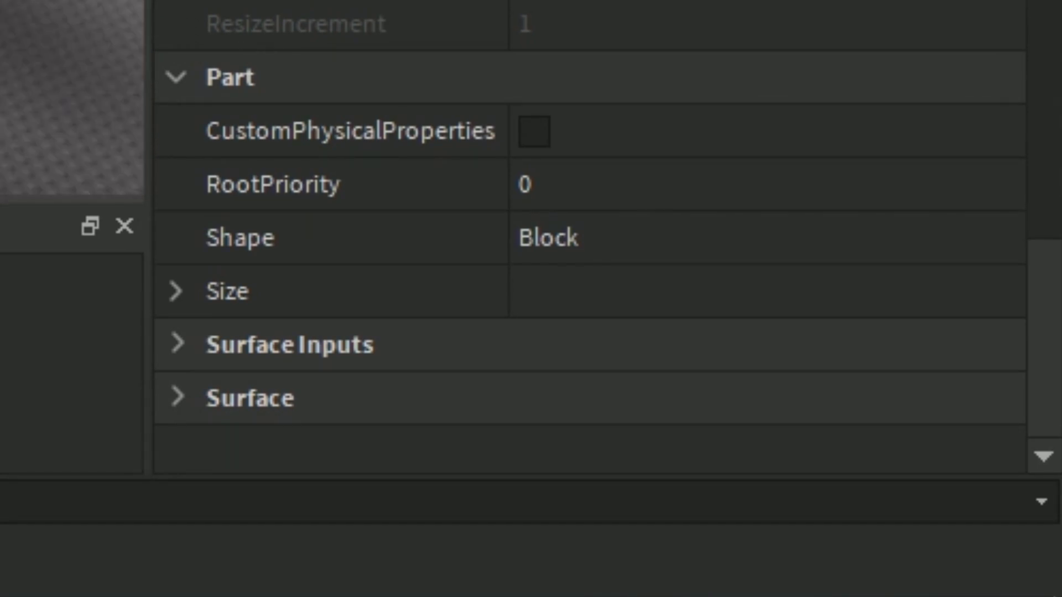
{"action": "left_click", "coordinate": [532, 133]}
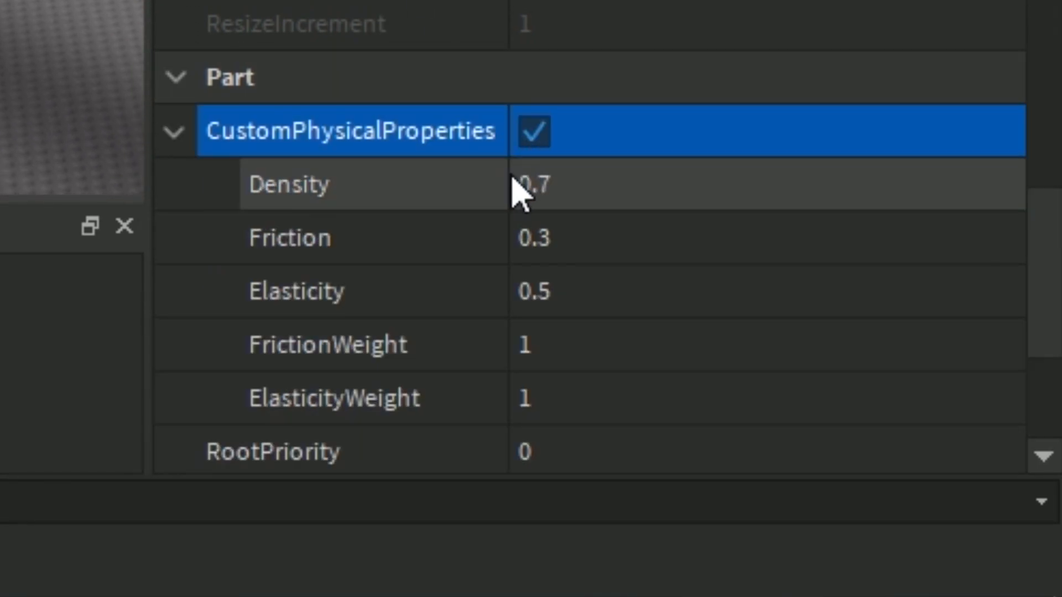
{"action": "left_click", "coordinate": [586, 184]}
{"action": "key", "text": "Return"}
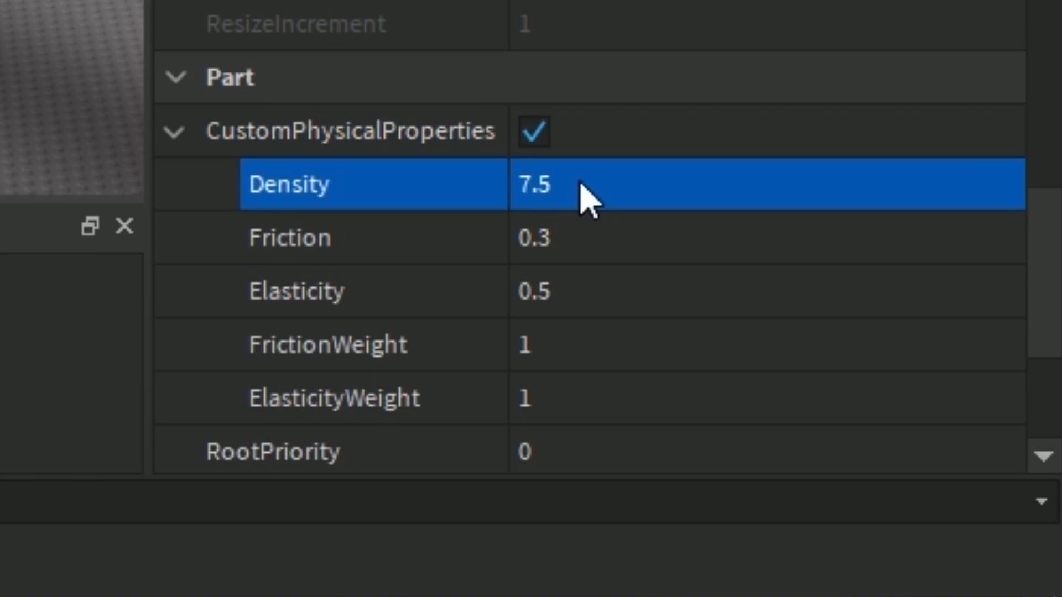
{"action": "left_click", "coordinate": [637, 227]}
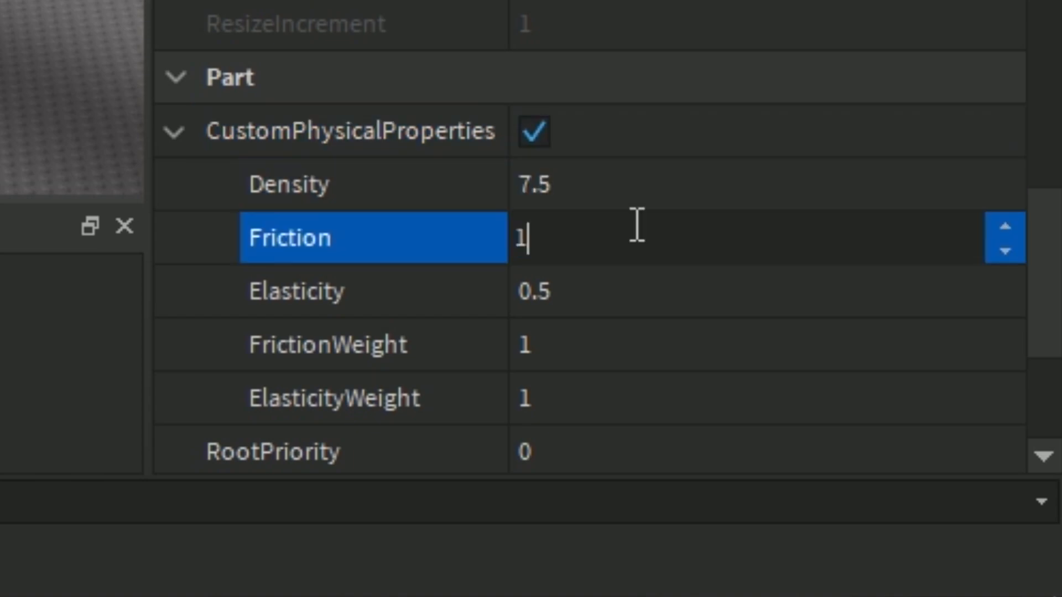
{"action": "key", "text": "Return"}
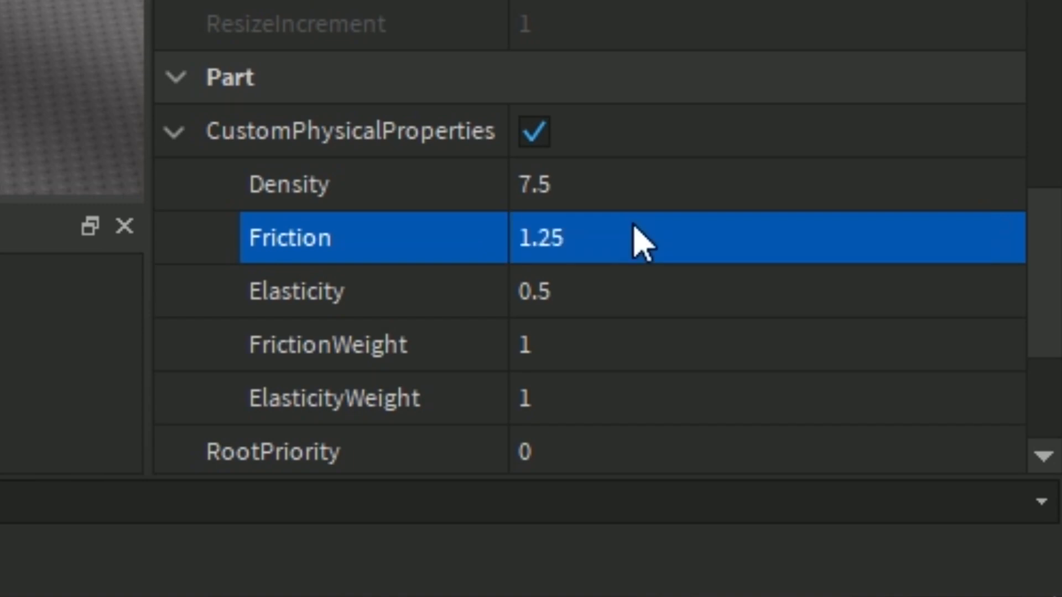
Set the selected brake rails' Elasticity to 0, FrictionWeight to 50 and ElasticityWeight to 40.
{"action": "left_click", "coordinate": [582, 283]}
{"action": "key", "text": "Tab"}
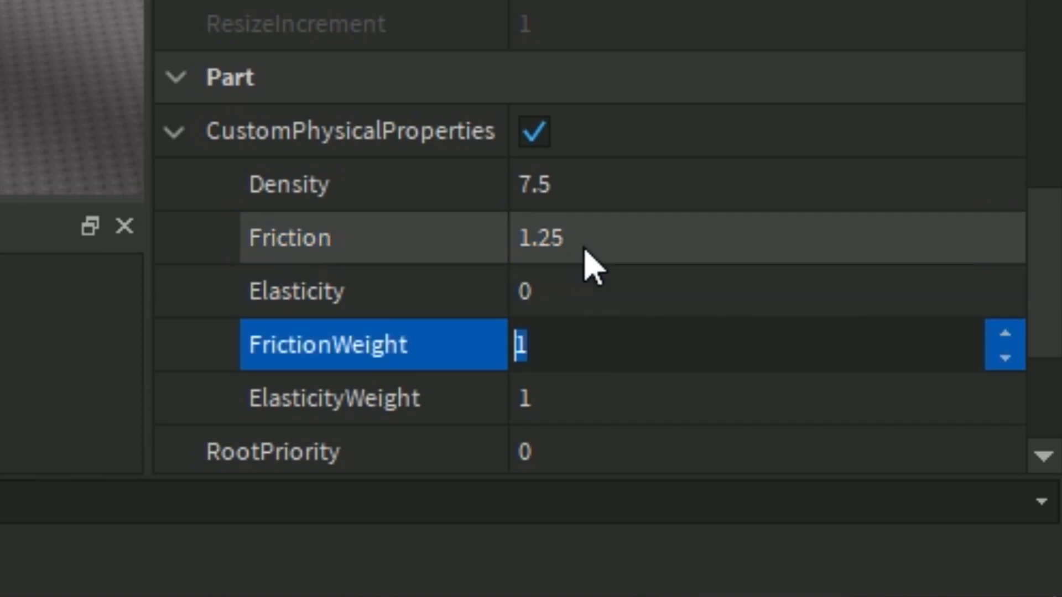
{"action": "key", "text": "Tab"}
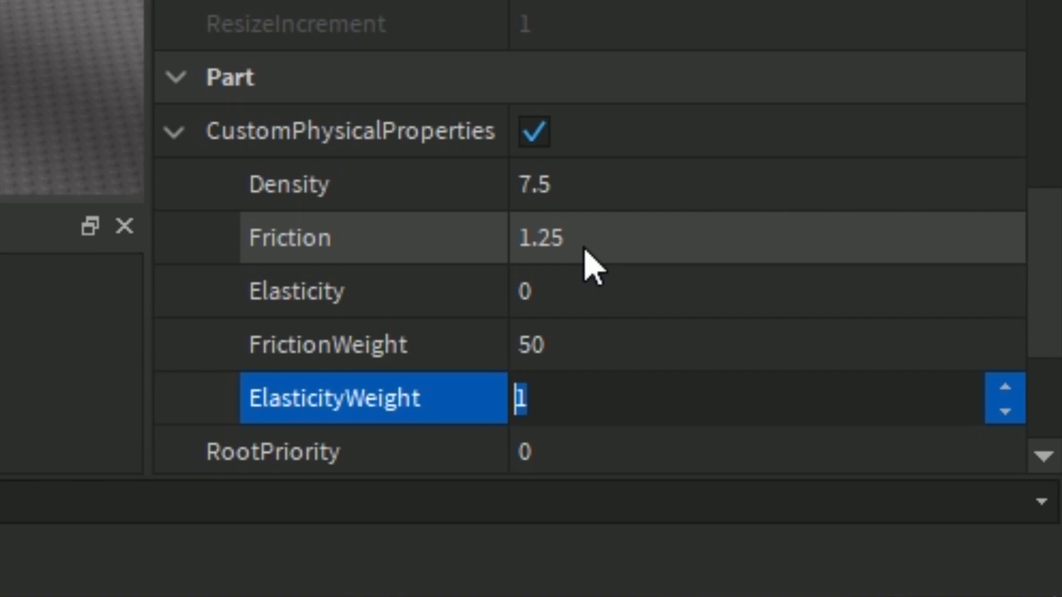
{"action": "key", "text": "Return"}
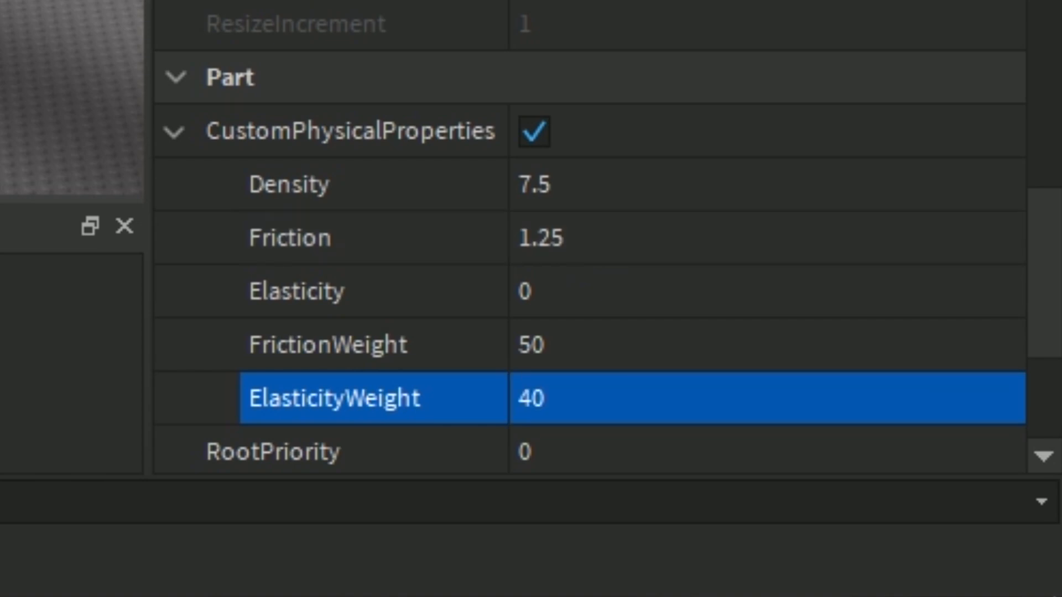
Clear the selection and run the simulation to watch how the train moves along the track.
{"action": "left_click", "coordinate": [580, 302]}
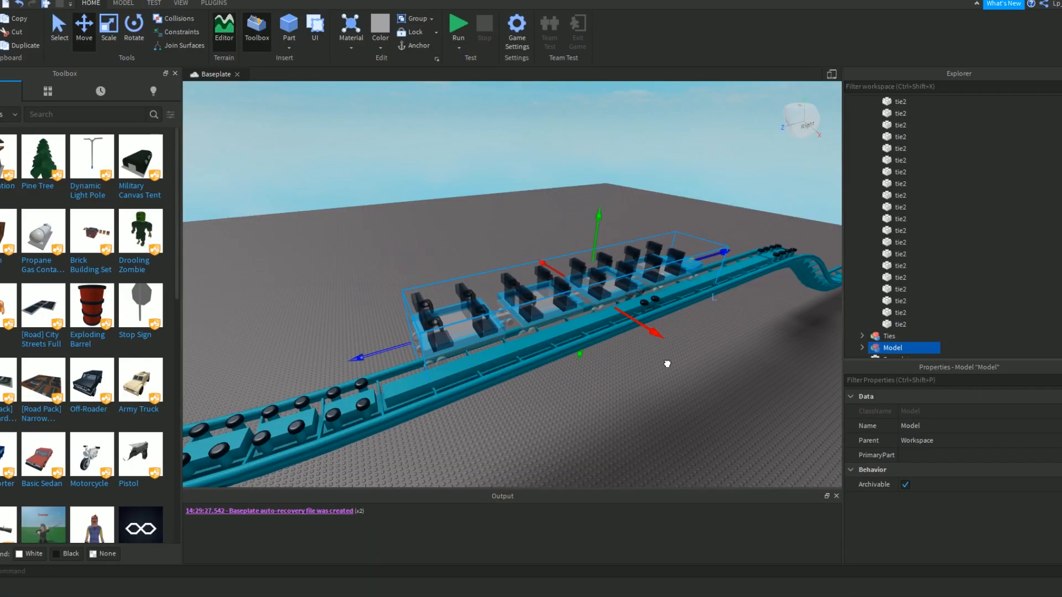
{"action": "left_click_drag", "start_coordinate": [666, 363], "coordinate": [685, 379]}
{"action": "left_click", "coordinate": [475, 196]}
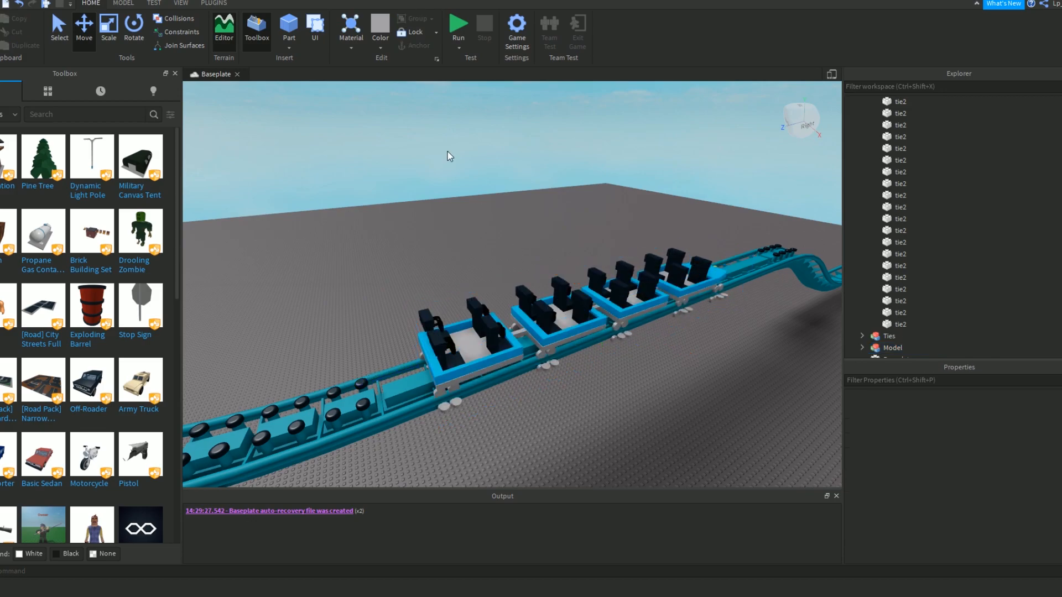
{"action": "left_click", "coordinate": [450, 26]}
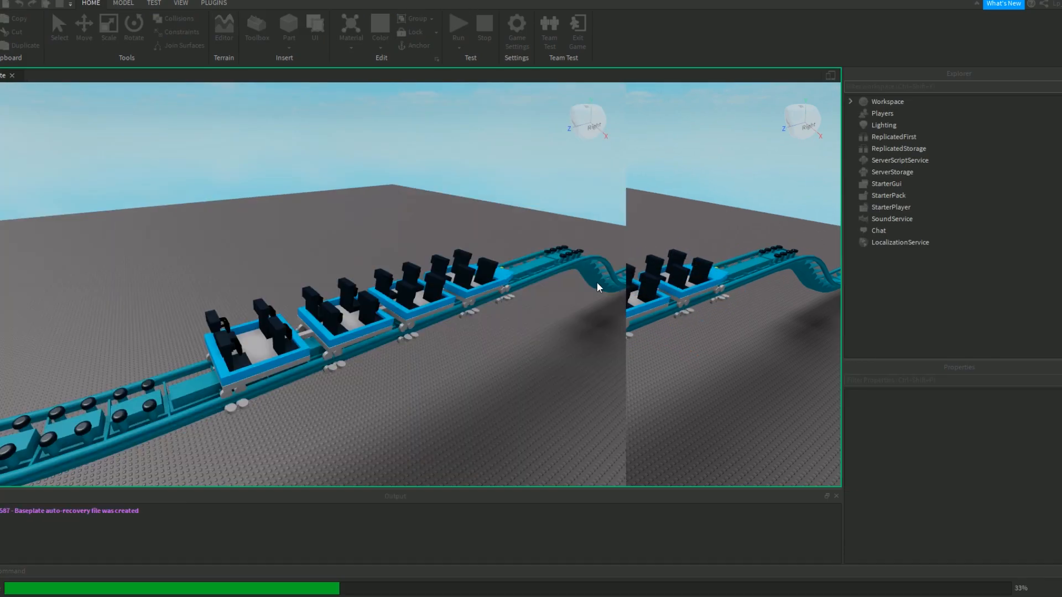
{"action": "key", "text": "d"}
{"action": "right_click_drag", "start_coordinate": [589, 188], "coordinate": [588, 188]}
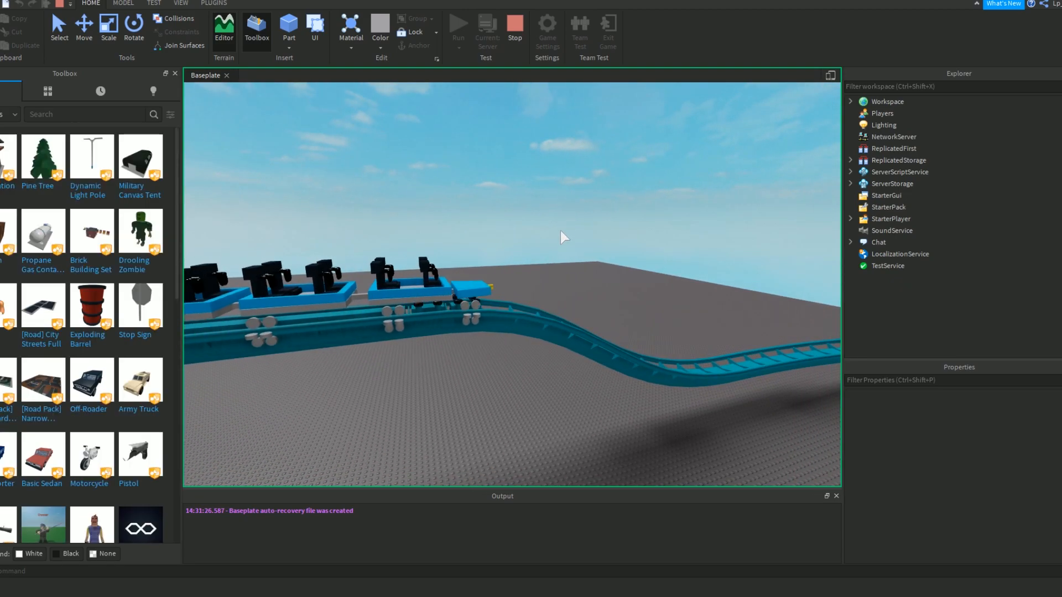
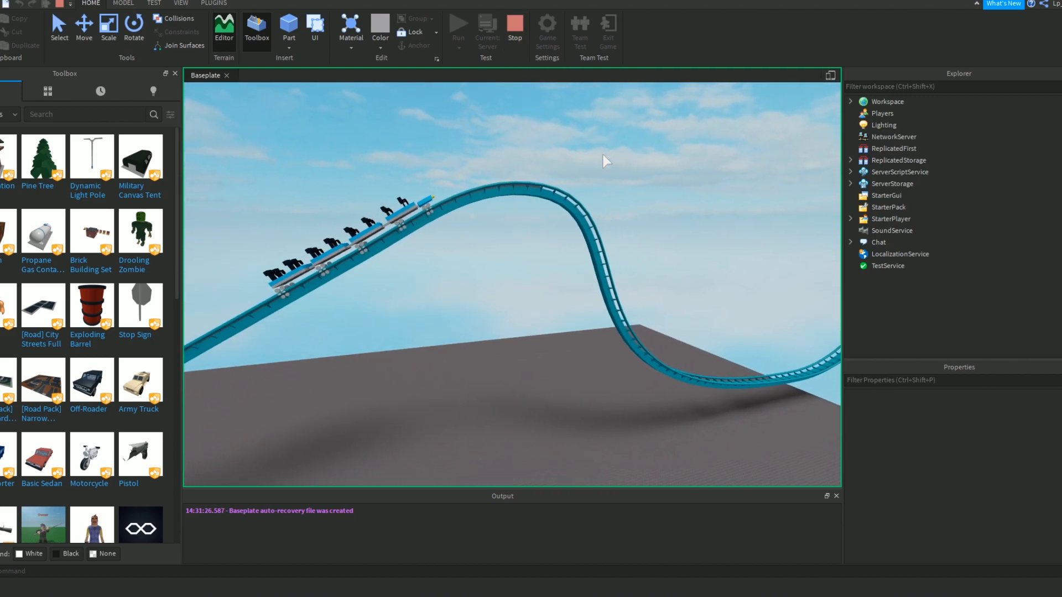
Follow the train over the lift hill and around the circuit to the brakes, and end the simulation.
{"action": "right_click_drag", "start_coordinate": [603, 154], "coordinate": [603, 154]}
{"action": "key", "text": "d"}
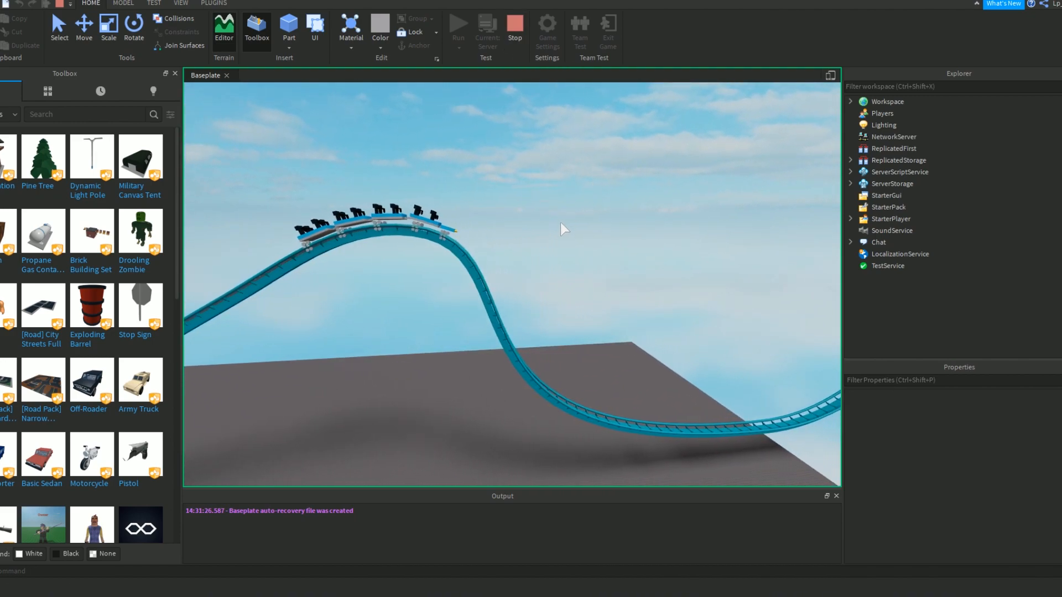
{"action": "right_click_drag", "start_coordinate": [559, 225], "coordinate": [559, 225]}
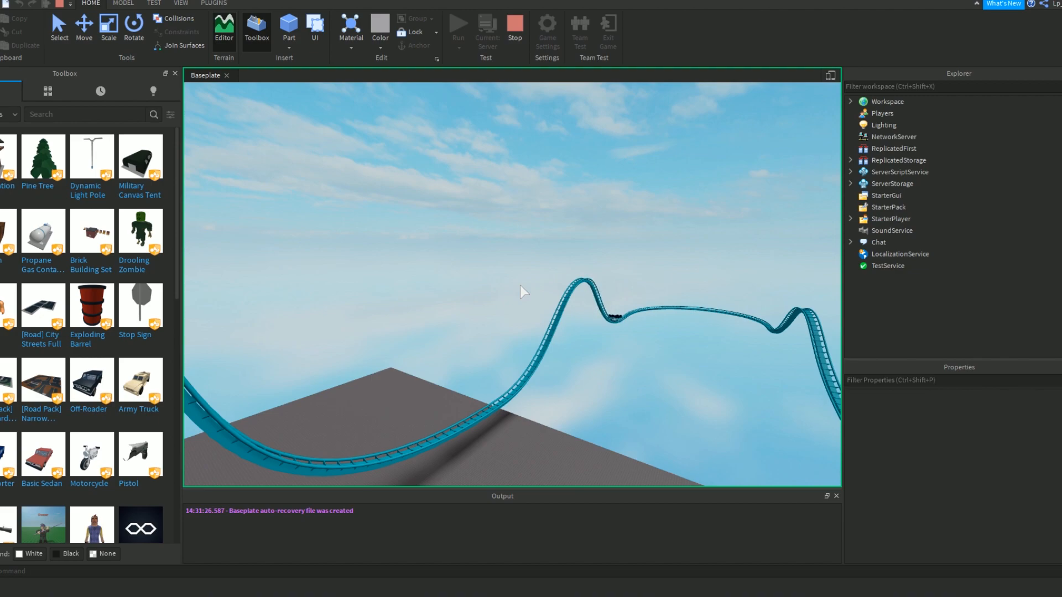
{"action": "right_click_drag", "start_coordinate": [520, 284], "coordinate": [502, 304]}
{"action": "key", "text": "w"}
{"action": "key", "text": "d"}
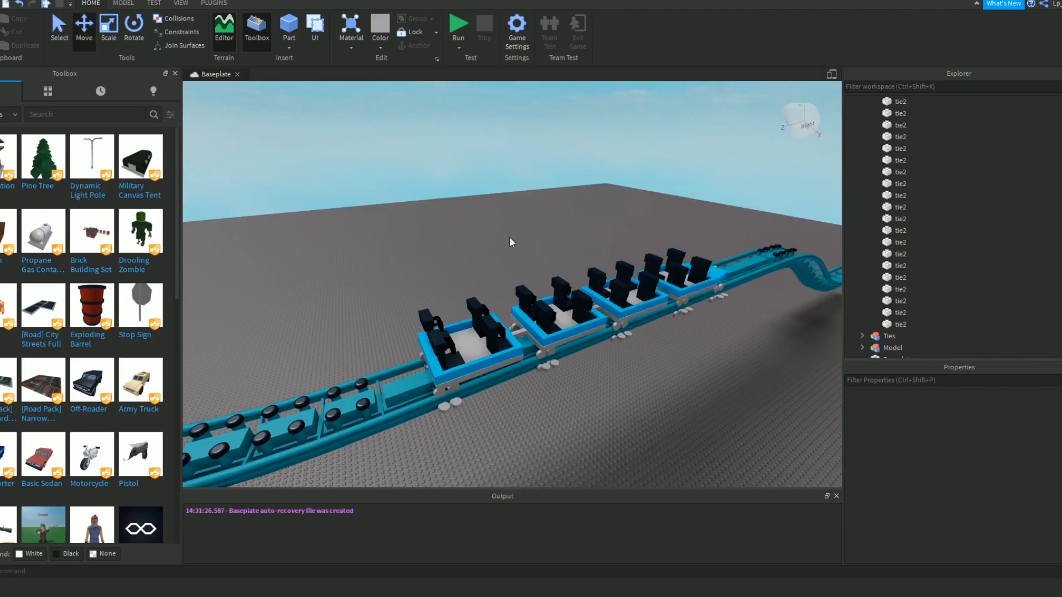
Pick a brake rail on the track and select the whole range of leftrail and rightrail parts inside the Breaks model.
{"action": "key", "text": "w"}
{"action": "right_click_drag", "start_coordinate": [509, 237], "coordinate": [509, 237]}
{"action": "right_click_drag", "start_coordinate": [590, 266], "coordinate": [592, 265]}
{"action": "key", "text": "d"}
{"action": "left_click", "coordinate": [580, 208]}
{"action": "left_click", "coordinate": [672, 228]}
{"action": "right_click_drag", "start_coordinate": [672, 228], "coordinate": [671, 228]}
{"action": "key", "text": "d"}
{"action": "left_click", "coordinate": [621, 215]}
{"action": "scroll", "coordinate": [949, 195], "scroll_direction": "down", "scroll_amount": 5}
{"action": "scroll", "coordinate": [951, 235], "scroll_direction": "down", "scroll_amount": 5}
{"action": "left_click", "coordinate": [914, 197]}
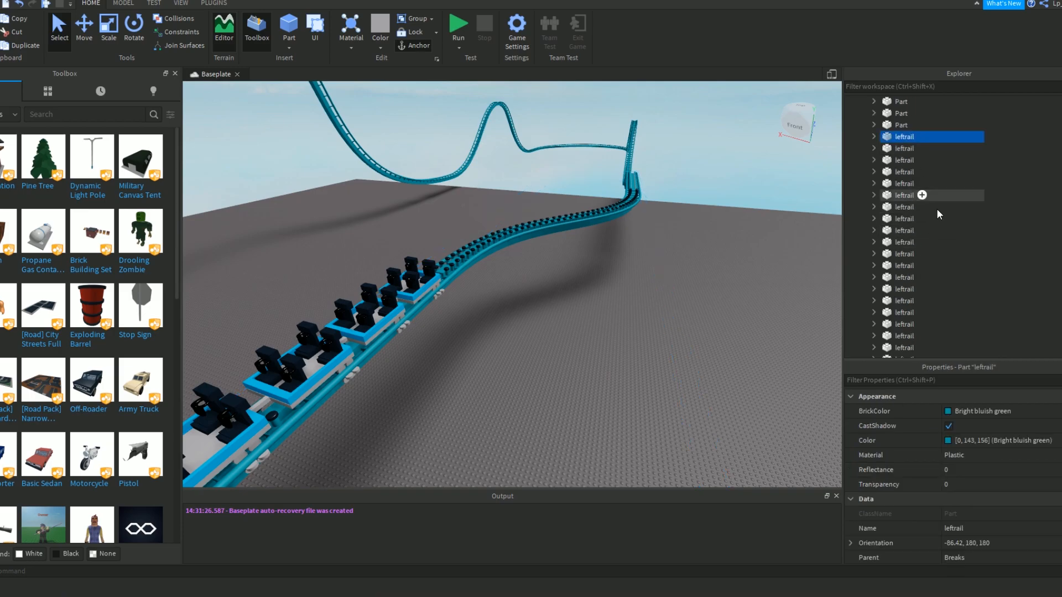
{"action": "scroll", "coordinate": [938, 216], "scroll_direction": "down", "scroll_amount": 5}
{"action": "left_click", "coordinate": [935, 102], "text": "shift"}
Lower the Friction value of the selected brake rails and clear the selection.
{"action": "scroll", "coordinate": [974, 423], "scroll_direction": "down", "scroll_amount": 10}
{"action": "left_click", "coordinate": [976, 426]}
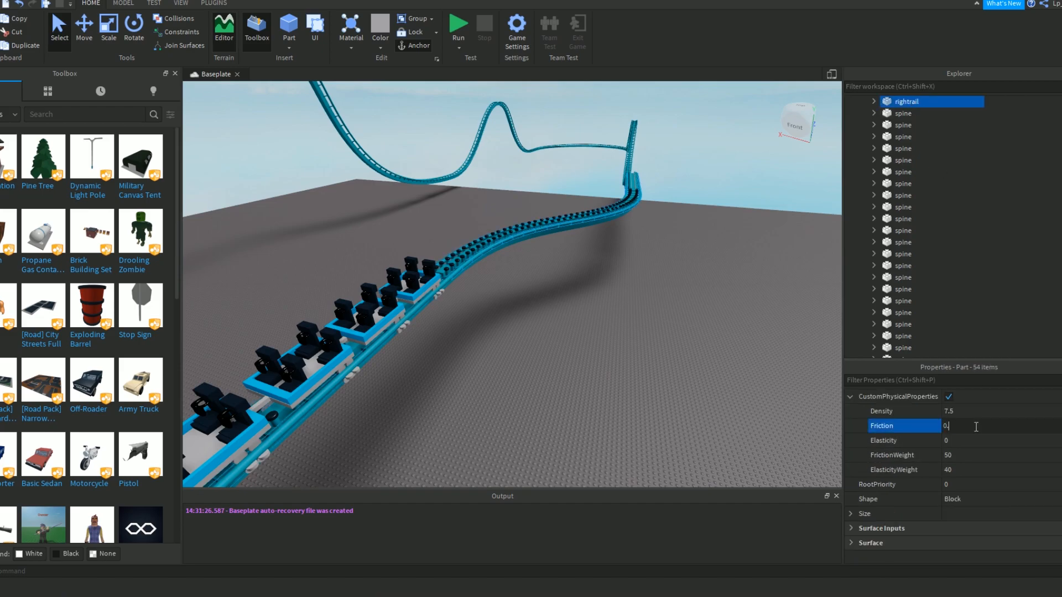
{"action": "key", "text": "Return"}
{"action": "left_click", "coordinate": [609, 353]}
{"action": "right_click_drag", "start_coordinate": [608, 353], "coordinate": [580, 384]}
{"action": "key", "text": "s"}
{"action": "key", "text": "a"}
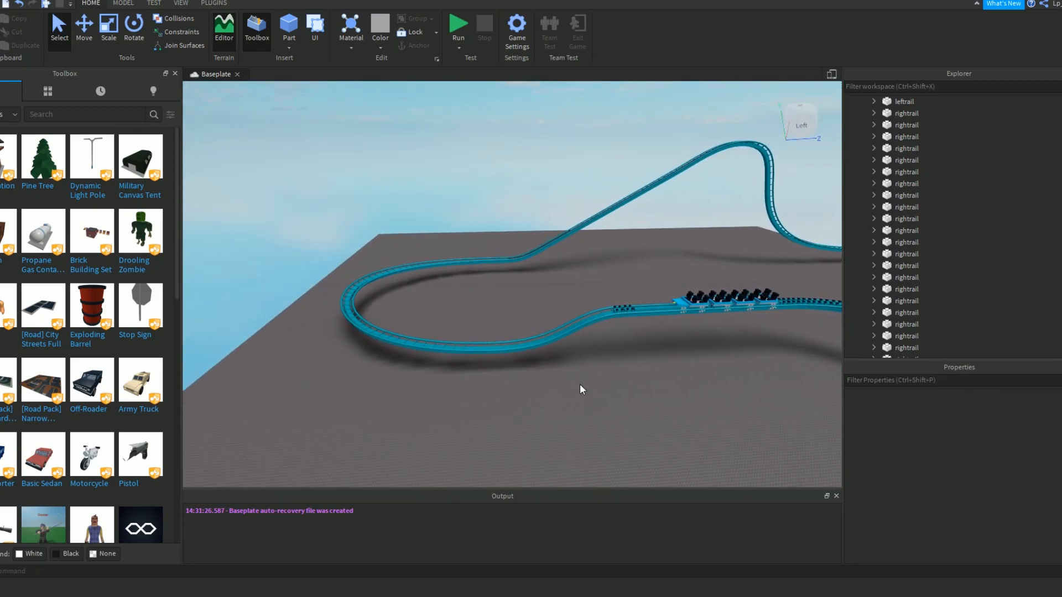
Collapse the expanded Breaks and Track models and lower the Gravity value of the Workspace.
{"action": "scroll", "coordinate": [1040, 246], "scroll_direction": "up", "scroll_amount": 10}
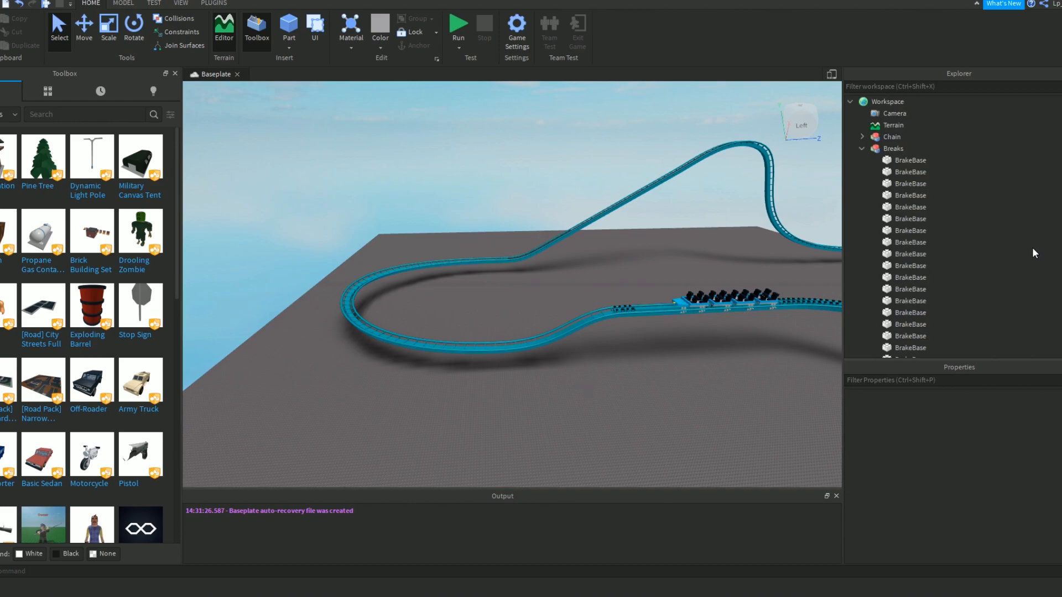
{"action": "left_click", "coordinate": [862, 149]}
{"action": "left_click", "coordinate": [861, 160]}
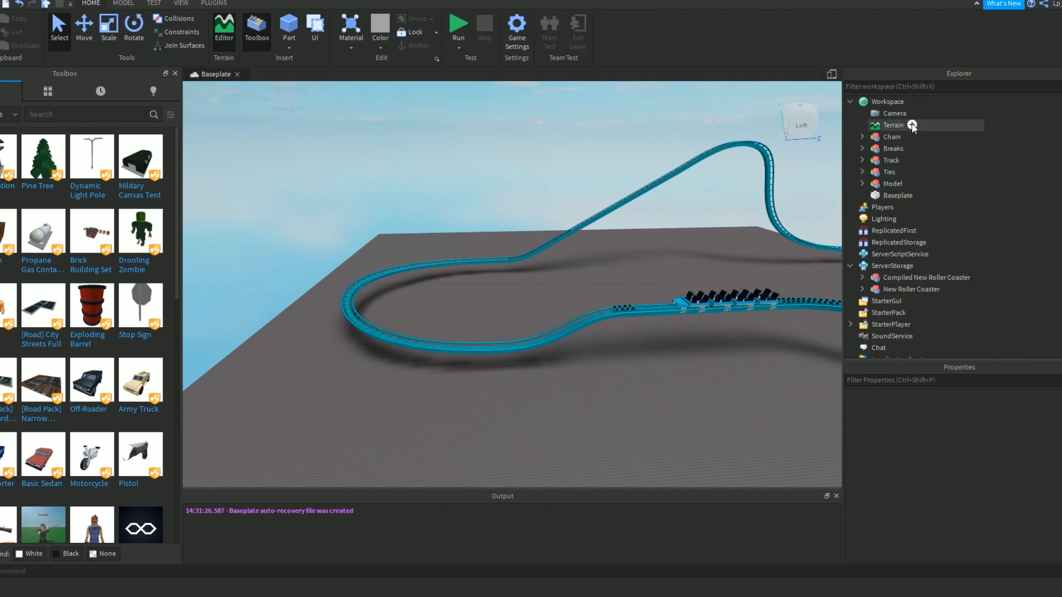
{"action": "left_click", "coordinate": [907, 102]}
{"action": "scroll", "coordinate": [921, 514], "scroll_direction": "down", "scroll_amount": 2}
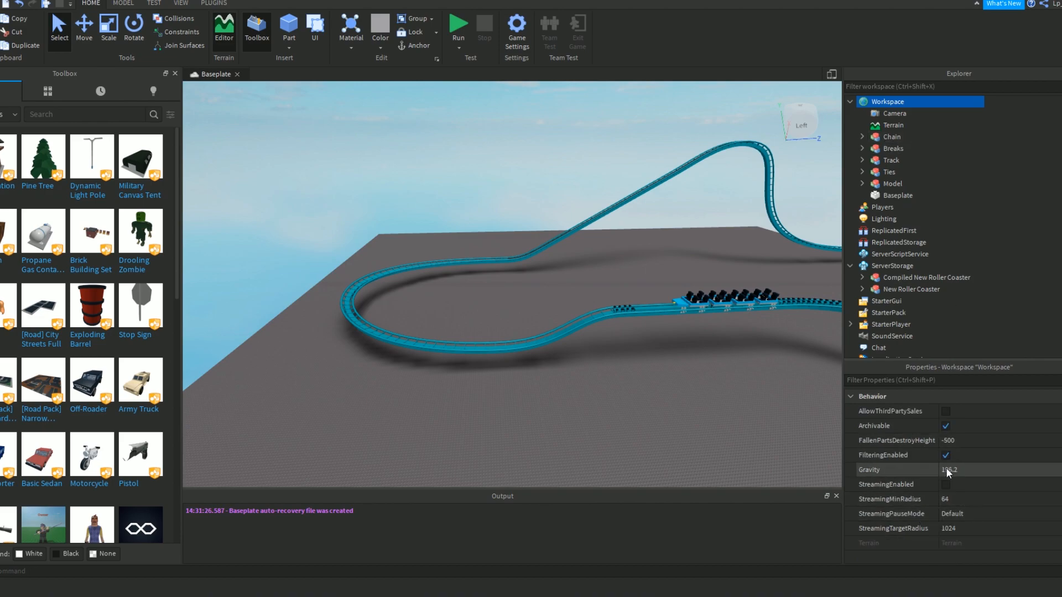
{"action": "left_click", "coordinate": [961, 468]}
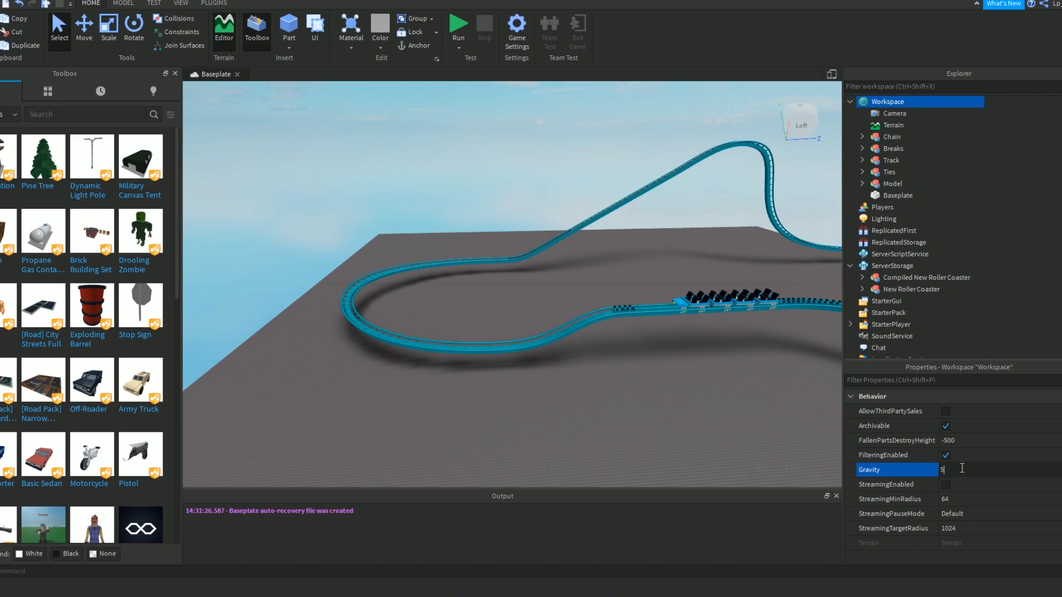
{"action": "left_click", "coordinate": [329, 440]}
Run the simulation and follow the train out of the brakes, around the turn and up the lift hill.
{"action": "left_click", "coordinate": [460, 25]}
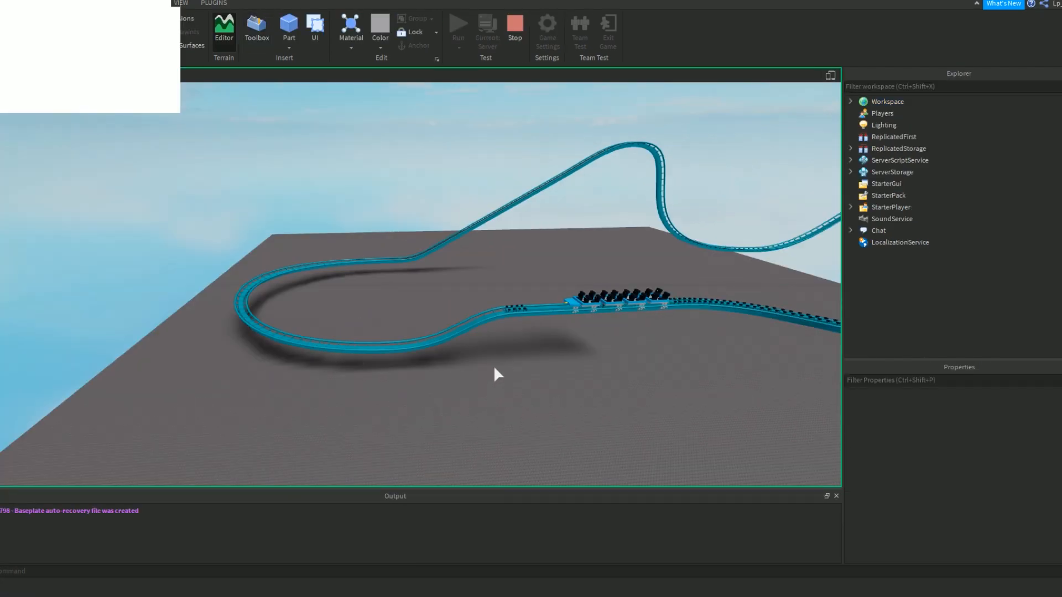
{"action": "key", "text": "w"}
{"action": "right_click_drag", "start_coordinate": [493, 384], "coordinate": [493, 384]}
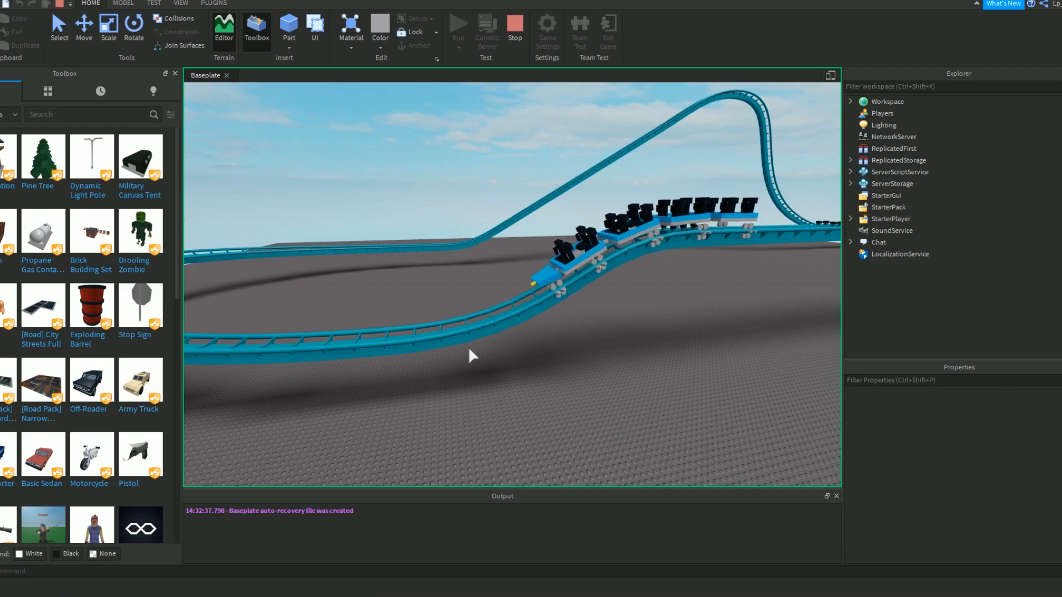
{"action": "right_click_drag", "start_coordinate": [470, 335], "coordinate": [471, 334]}
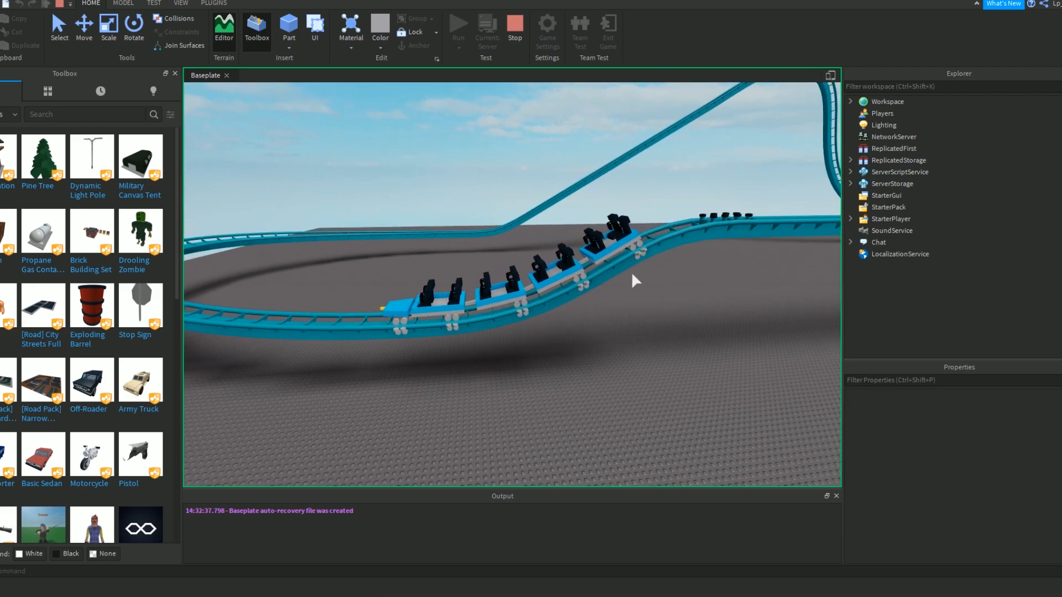
{"action": "right_click_drag", "start_coordinate": [626, 280], "coordinate": [623, 282]}
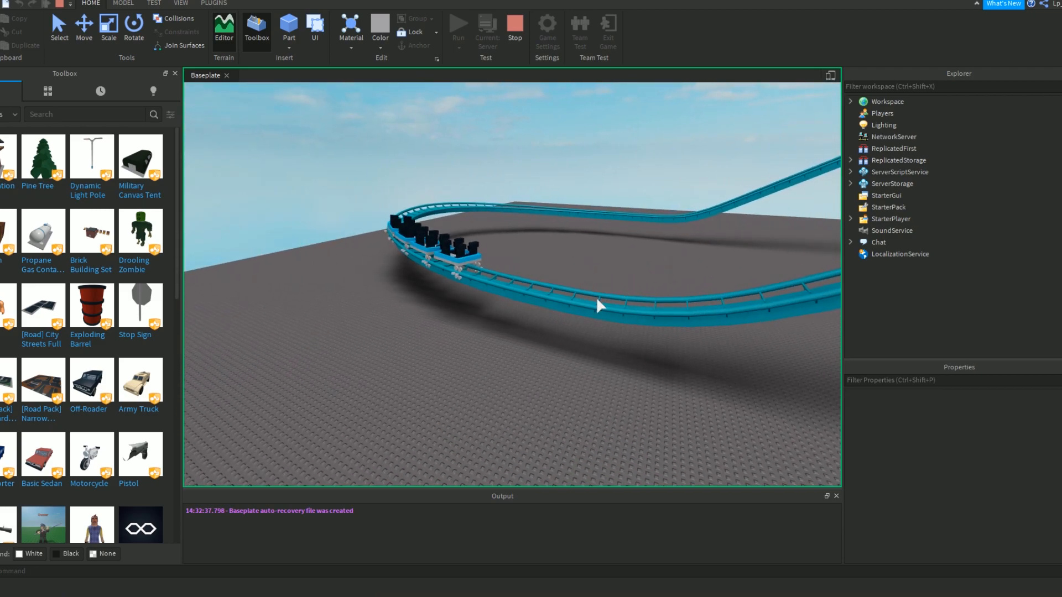
{"action": "key", "text": "w"}
{"action": "right_click_drag", "start_coordinate": [563, 250], "coordinate": [564, 250]}
{"action": "key", "text": "d"}
{"action": "key", "text": "d"}
{"action": "key", "text": "d"}
{"action": "right_click_drag", "start_coordinate": [724, 326], "coordinate": [728, 323]}
{"action": "right_click_drag", "start_coordinate": [490, 187], "coordinate": [490, 187]}
{"action": "key", "text": "w"}
{"action": "key", "text": "s"}
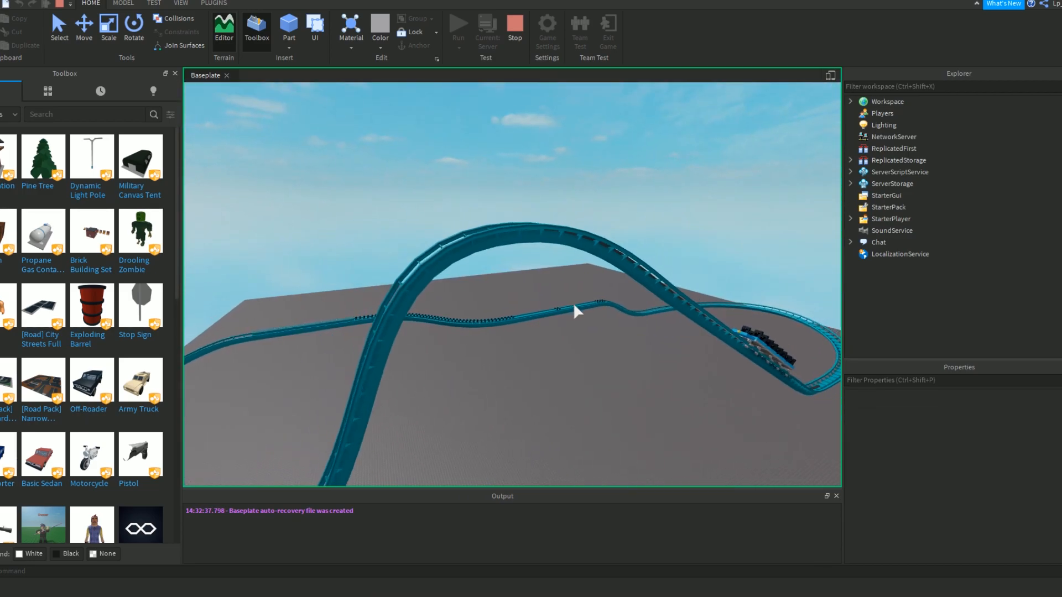
Follow the train over the drops and hills back to the brakes, and stop the simulation.
{"action": "right_click_drag", "start_coordinate": [574, 306], "coordinate": [574, 306]}
{"action": "key", "text": "s"}
{"action": "right_click_drag", "start_coordinate": [529, 239], "coordinate": [530, 239]}
{"action": "right_click_drag", "start_coordinate": [493, 276], "coordinate": [494, 276]}
{"action": "key", "text": "s"}
{"action": "key", "text": "a"}
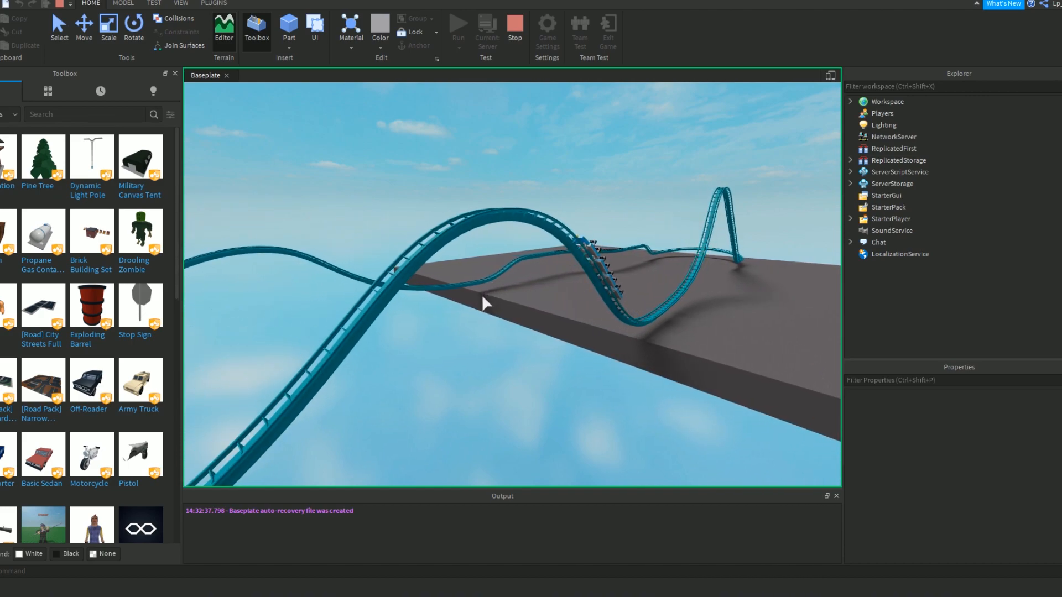
{"action": "right_click_drag", "start_coordinate": [542, 346], "coordinate": [542, 348]}
{"action": "key", "text": "a"}
{"action": "key", "text": "w"}
{"action": "key", "text": "w"}
{"action": "key", "text": "d"}
{"action": "key", "text": "d"}
{"action": "key", "text": "e"}
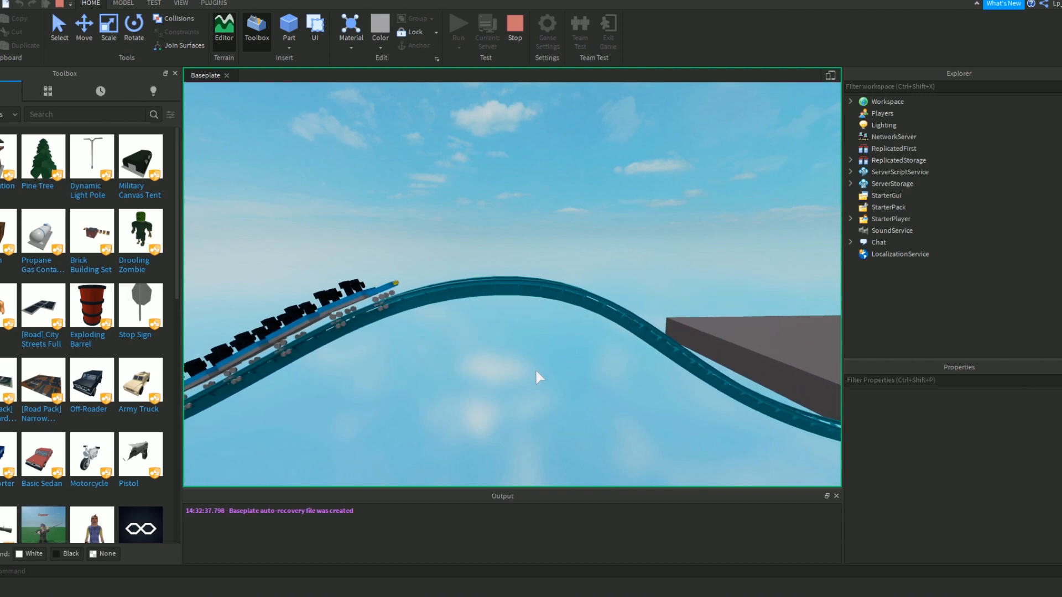
{"action": "key", "text": "d"}
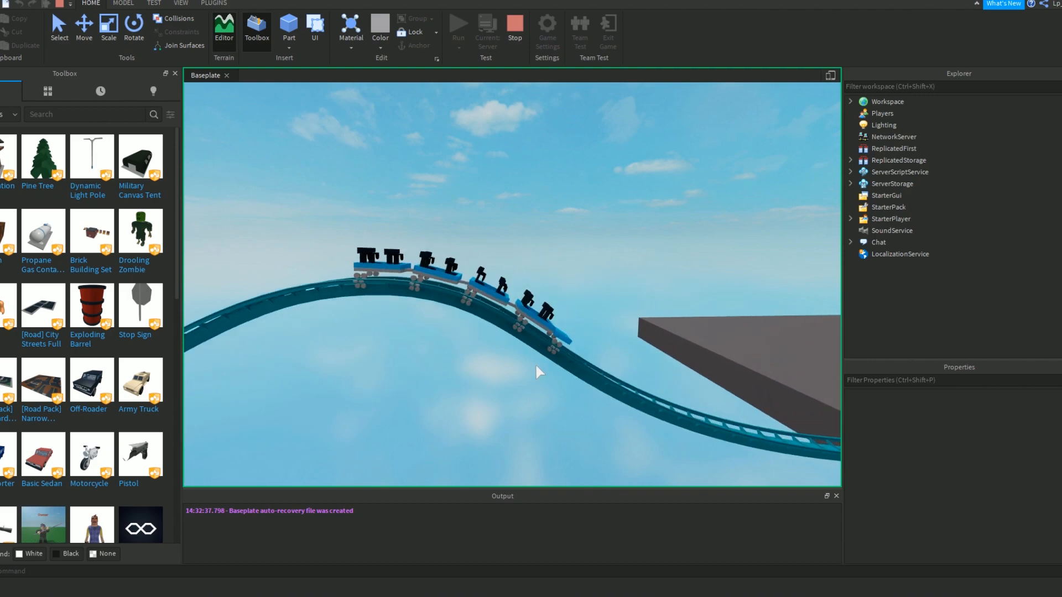
{"action": "key", "text": "d"}
{"action": "right_click_drag", "start_coordinate": [508, 394], "coordinate": [511, 400]}
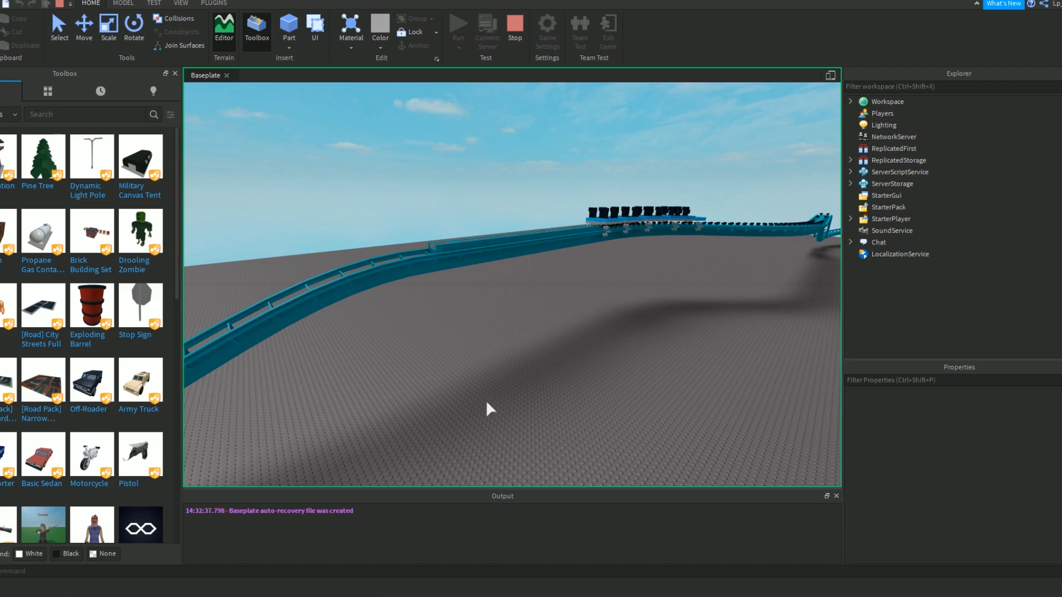
{"action": "left_click", "coordinate": [515, 28]}
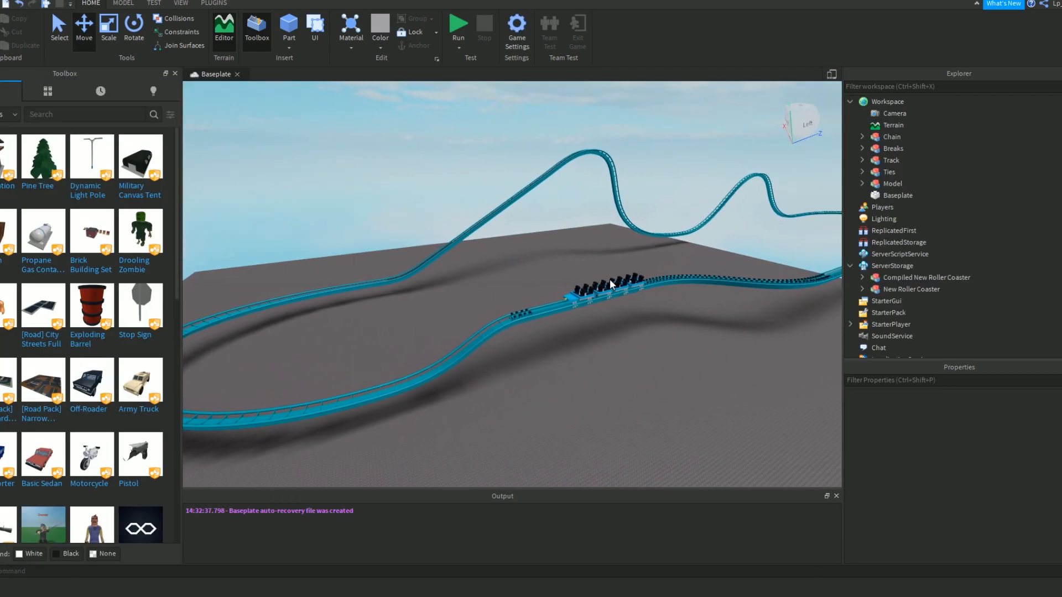
Insert a new block part and place it on the track at the crest of the lift hill.
{"action": "key", "text": "w"}
{"action": "key", "text": "a"}
{"action": "key", "text": "a"}
{"action": "right_click_drag", "start_coordinate": [581, 383], "coordinate": [581, 384]}
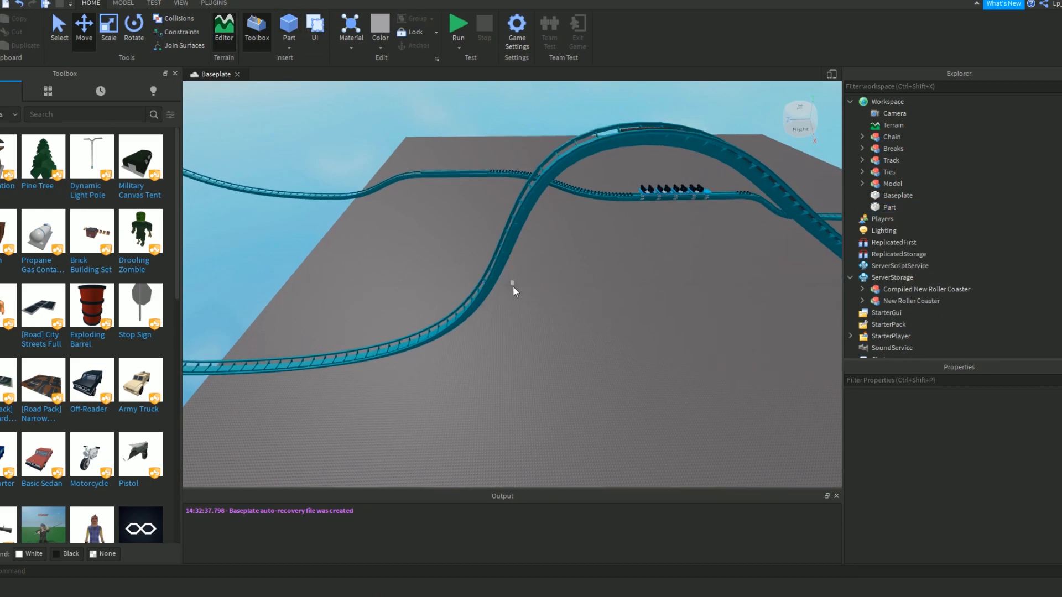
{"action": "left_click_drag", "start_coordinate": [512, 284], "coordinate": [599, 152]}
{"action": "right_click_drag", "start_coordinate": [599, 151], "coordinate": [542, 186]}
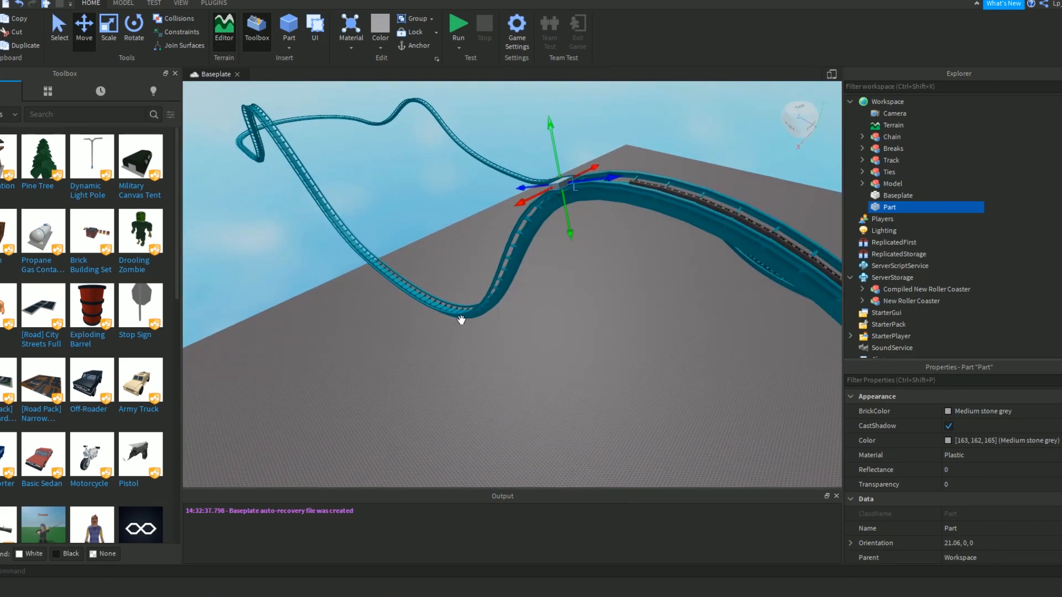